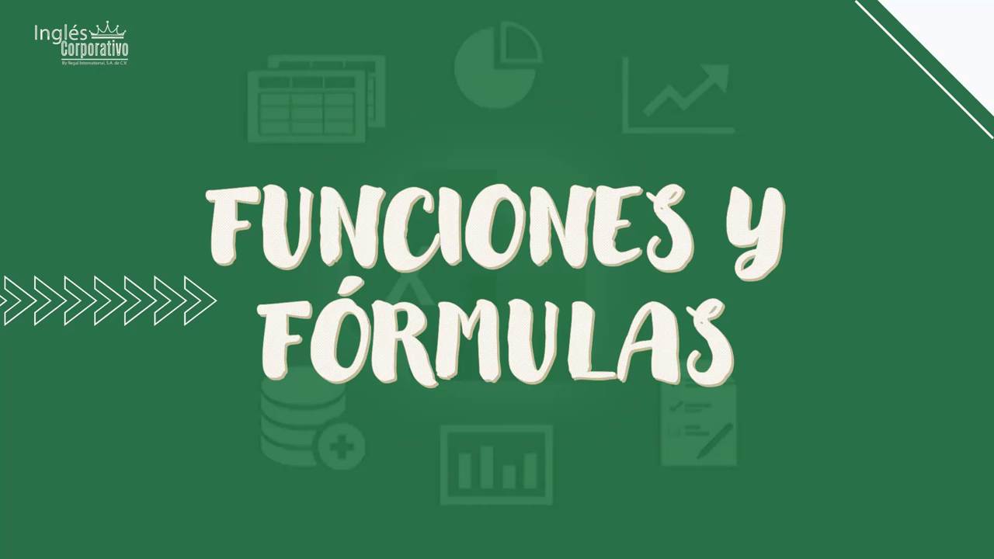
Step: Advance to the slide defining a function as a predefined, time-saving formula
left_click(433, 125)
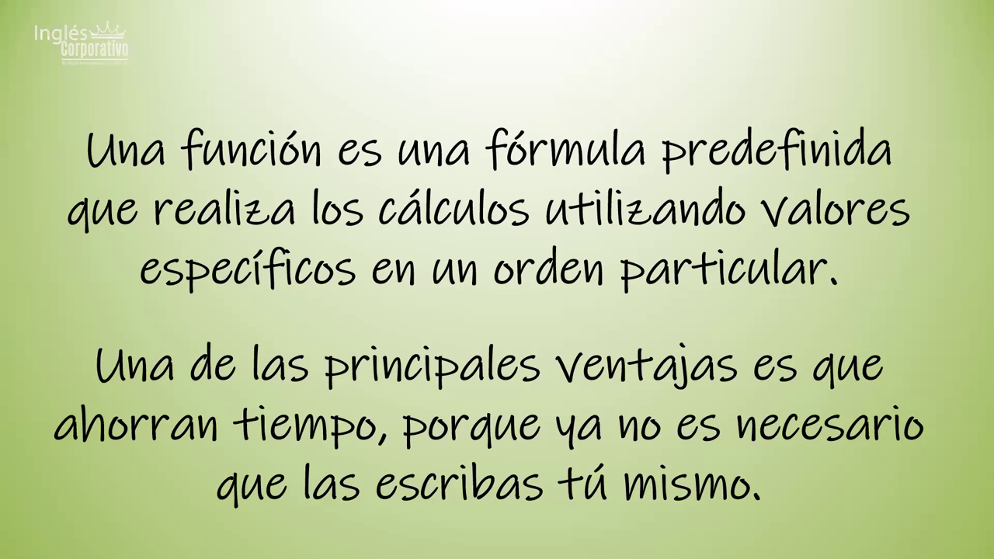
Step: Advance to the 'Crear una fórmula que haga referencia a valores de otras celdas' slide
left_click(686, 94)
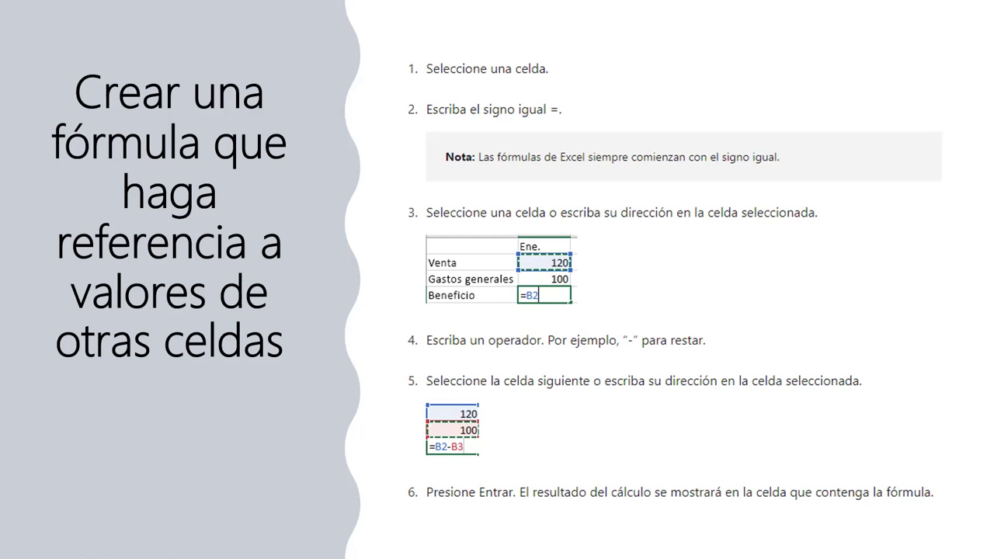
Step: Advance to the 'Ver una fórmula' slide showing =SUMA(B2,B3) in the formula bar
left_click(835, 273)
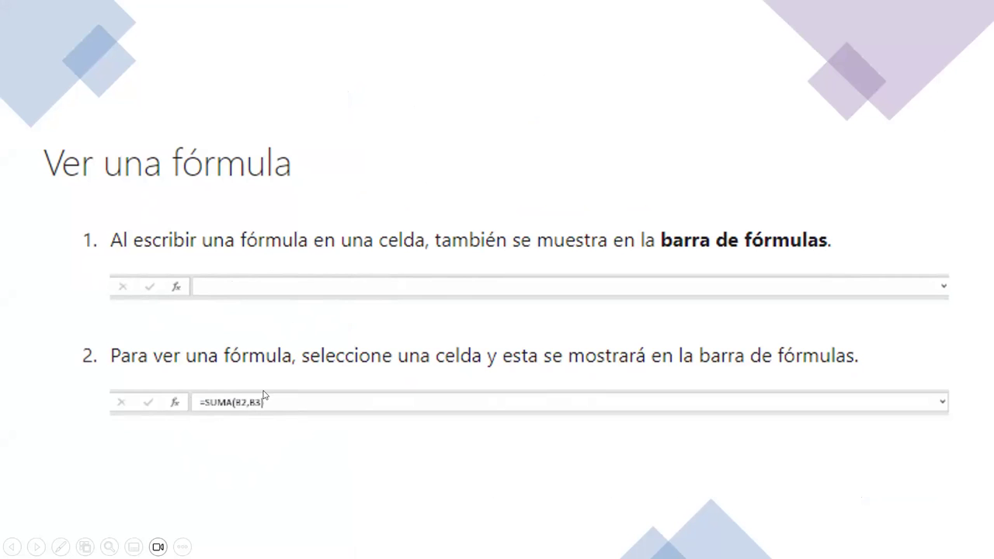
Step: Step back one slide, then forward to 'Escribir una fórmula que contiene una función integrada'
left_click(263, 395)
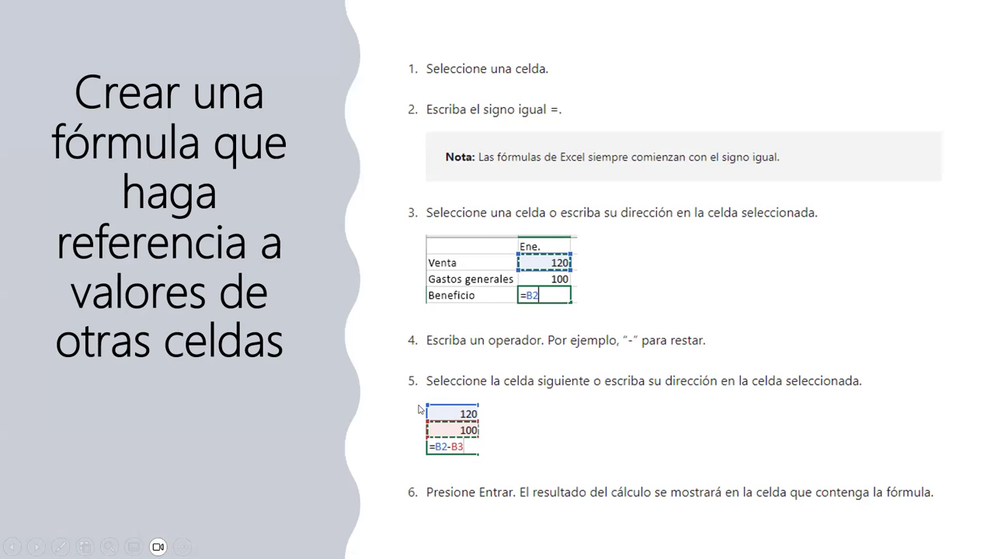
left_click(421, 410)
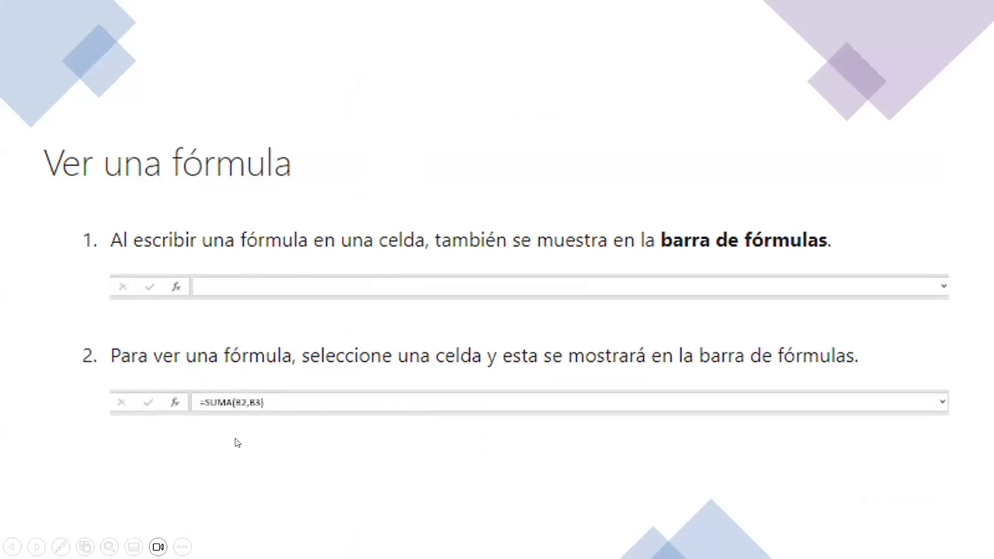
left_click(411, 329)
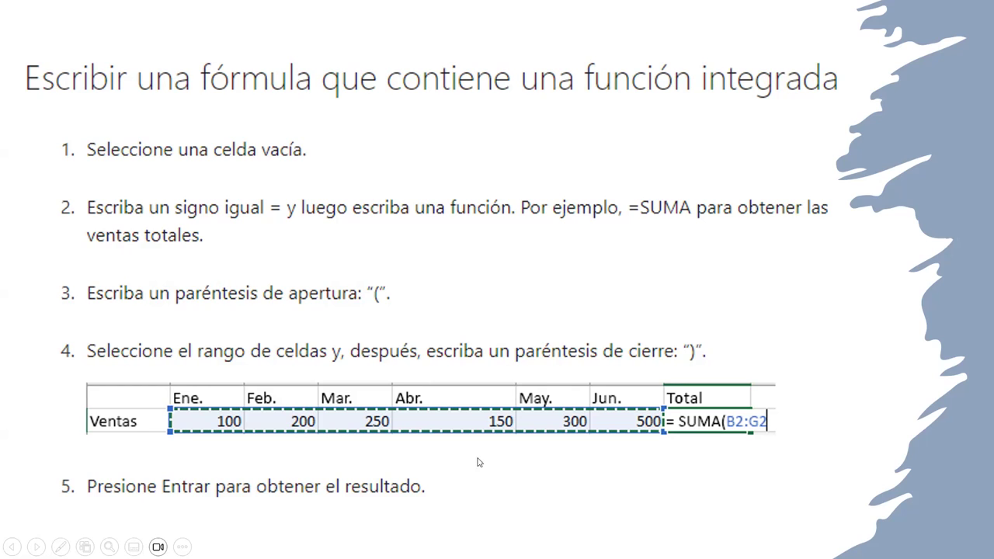
Step: Advance to the slide breaking =PI()*A2^2 into functions, references, constants and operators
left_click(613, 300)
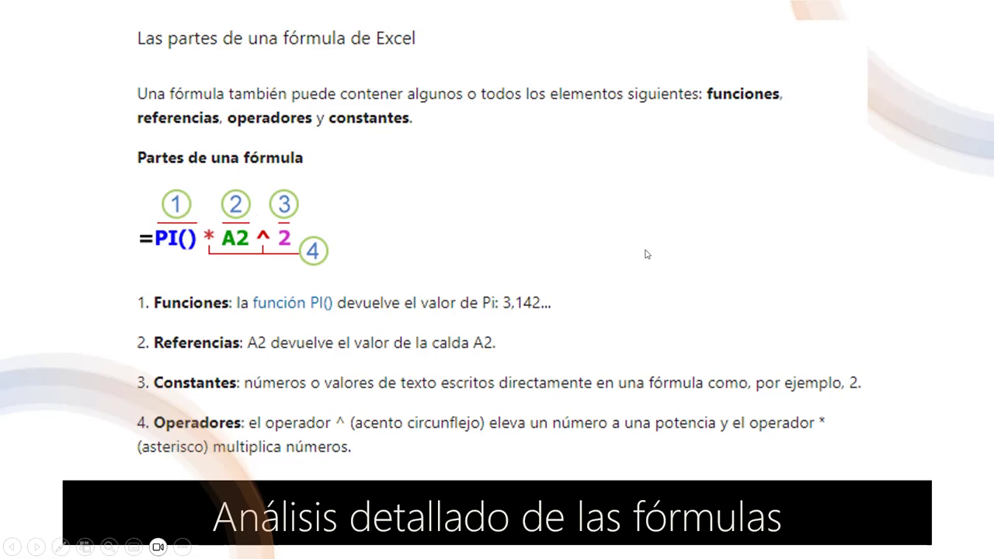
Step: Enter =C4+C5 in cell C6 so the addition box shows 5
left_click(650, 275)
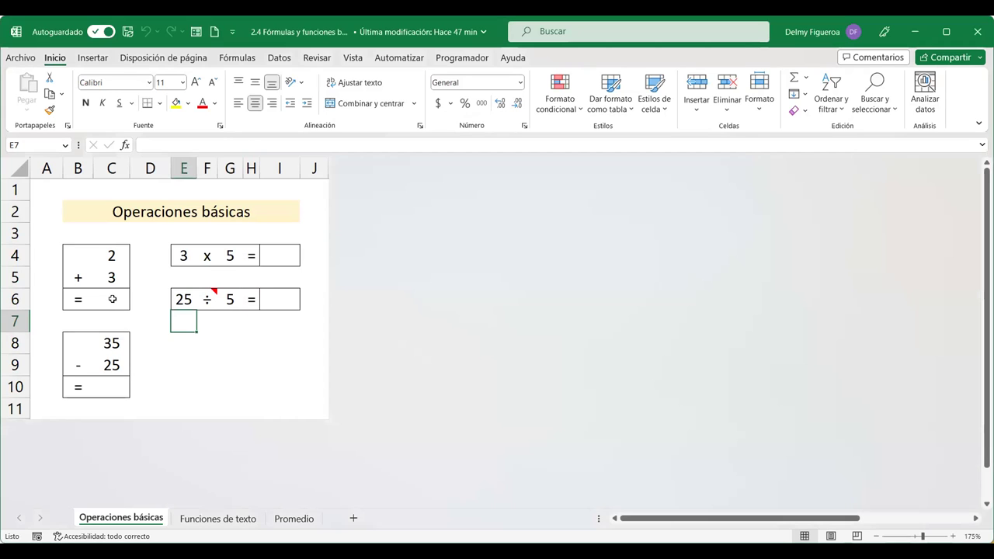
left_click(113, 298)
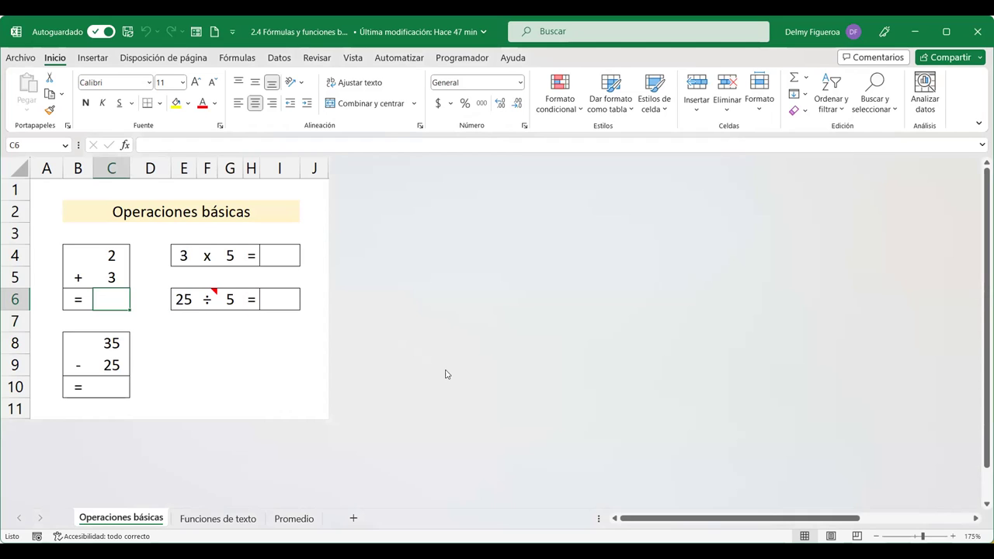
type("=")
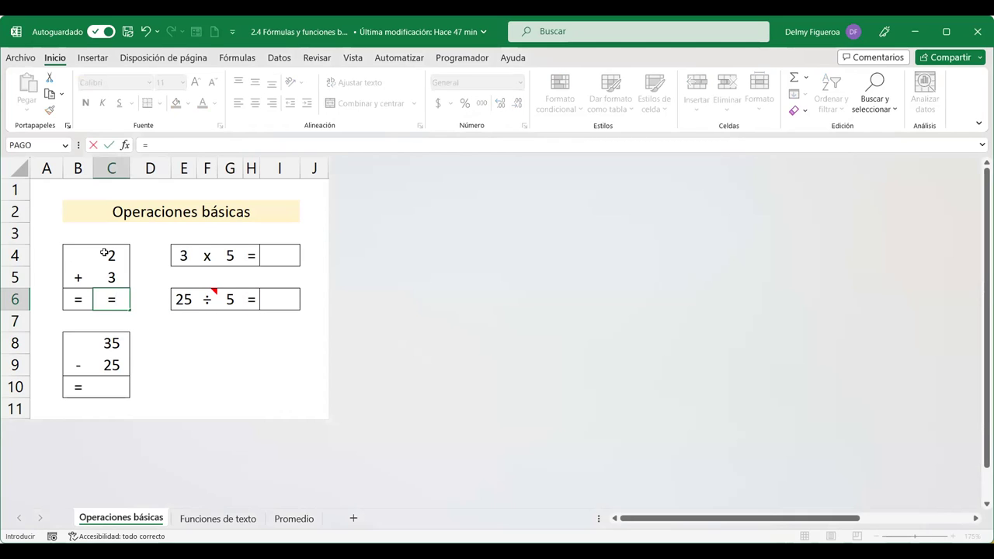
left_click(111, 254)
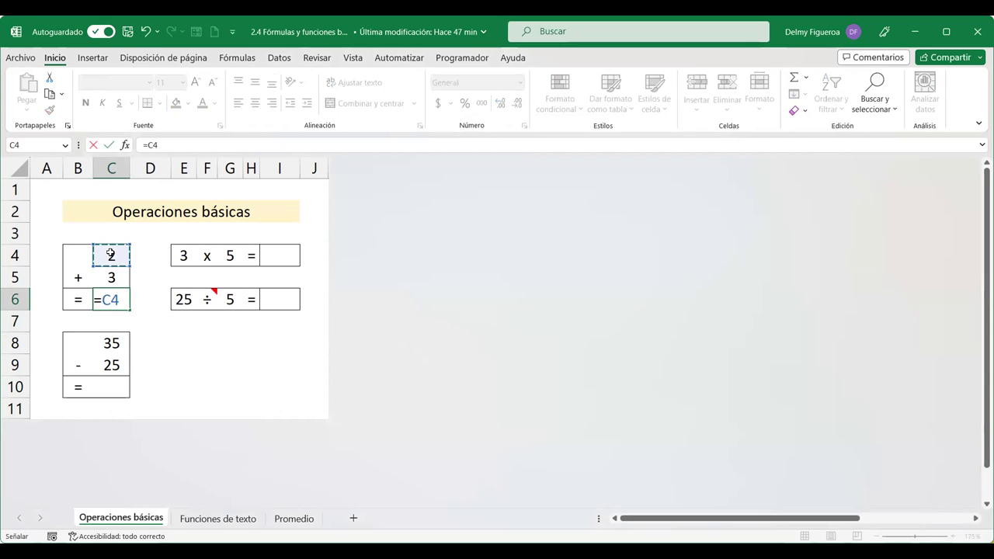
type("+")
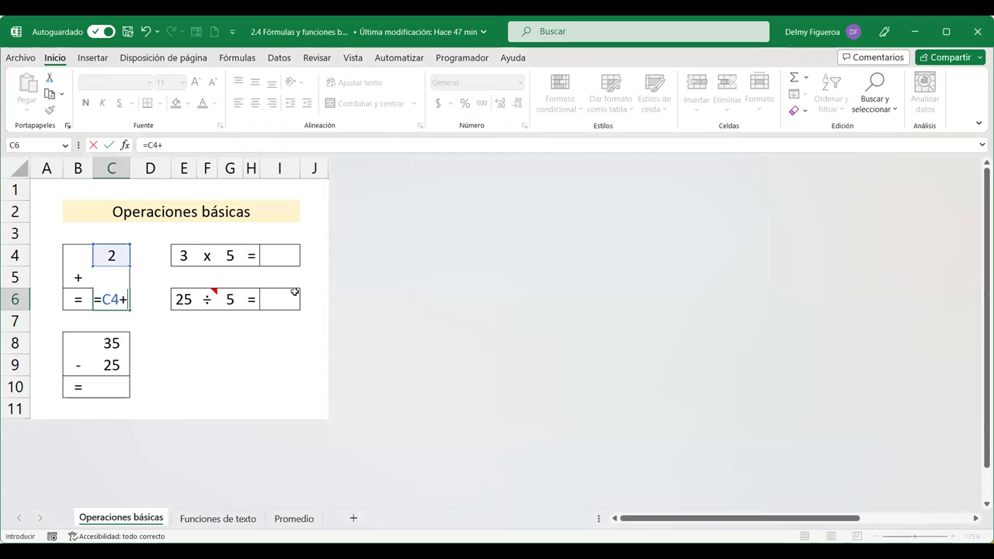
key("Up")
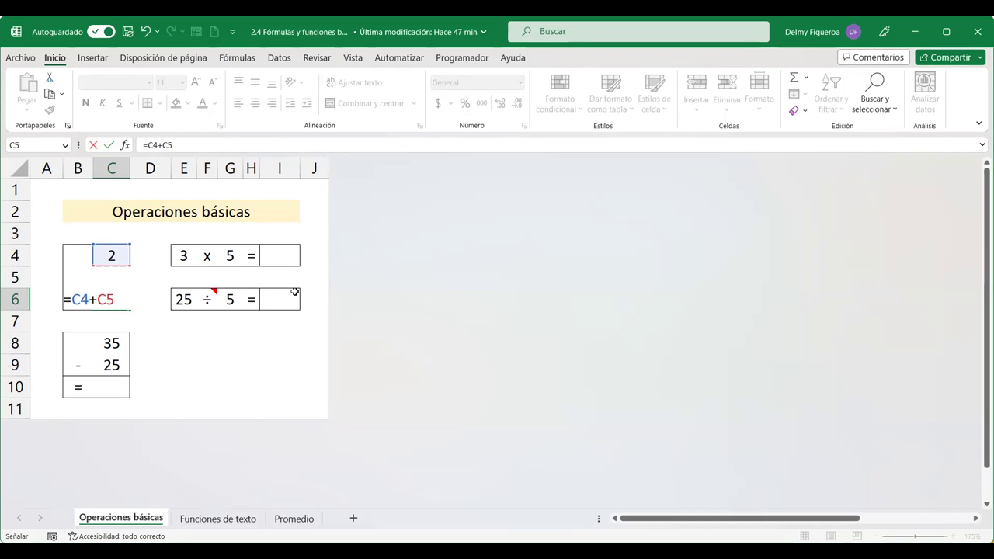
key("Return")
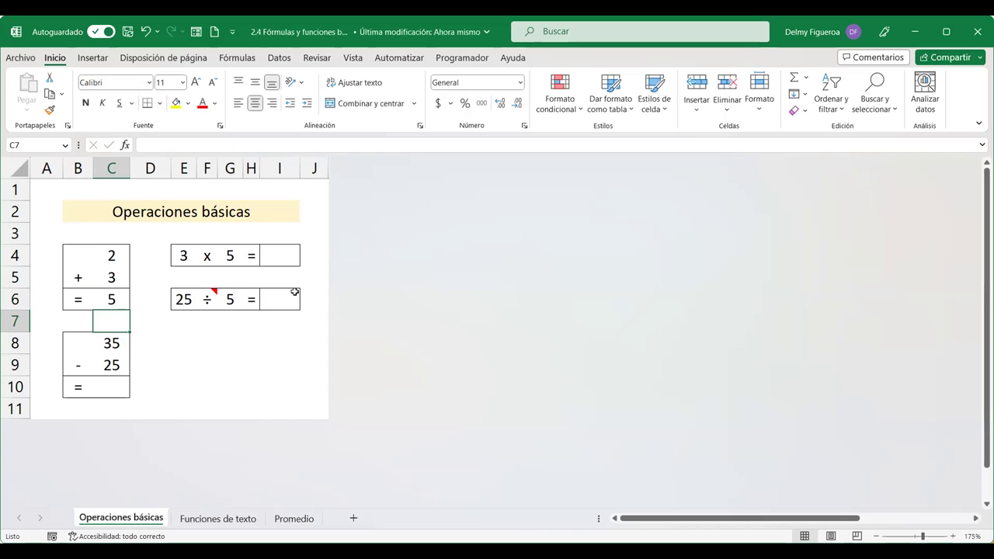
Step: Enter =SUMA(C4:C5) in cell C7, also returning 5
type("=")
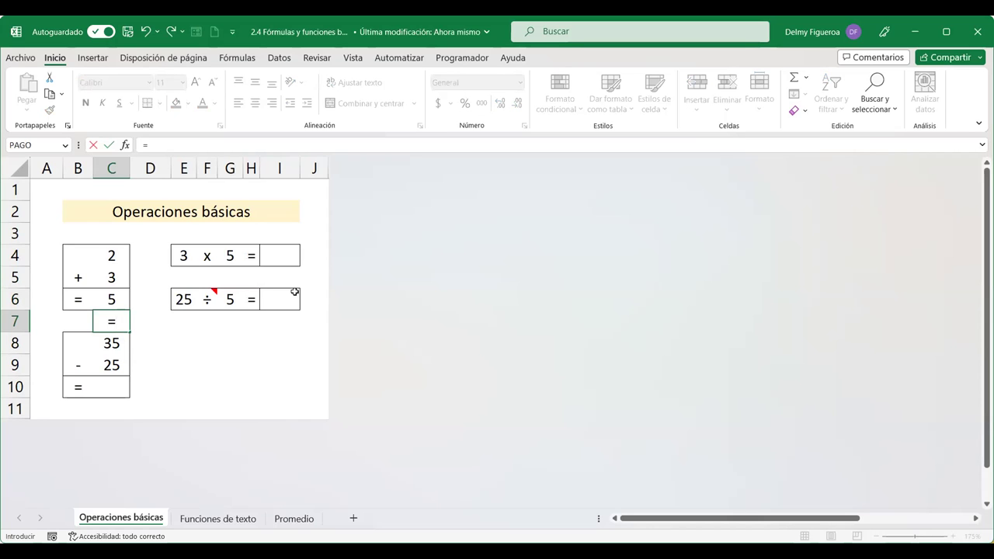
type("suma")
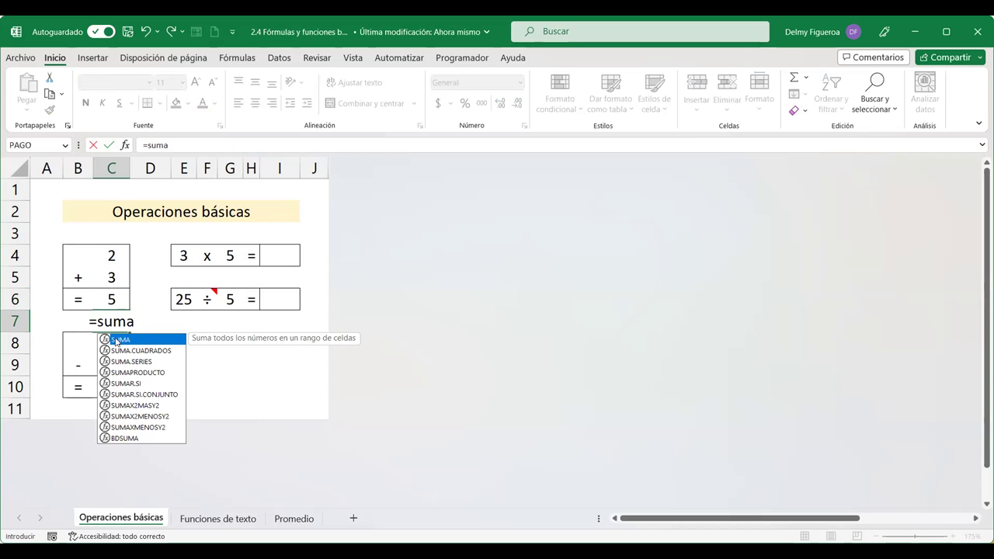
double_click(117, 342)
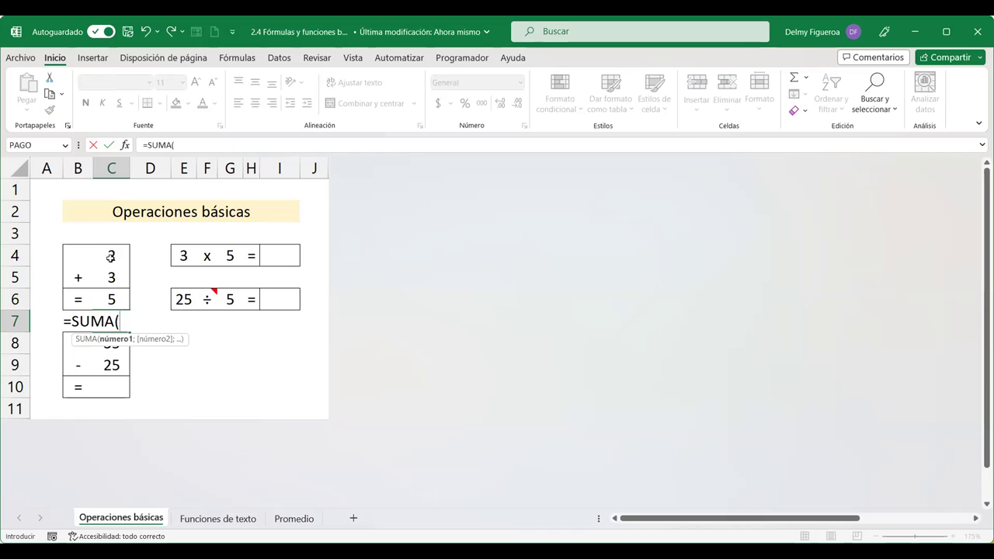
left_click(110, 255)
left_click_drag(111, 255, 113, 281)
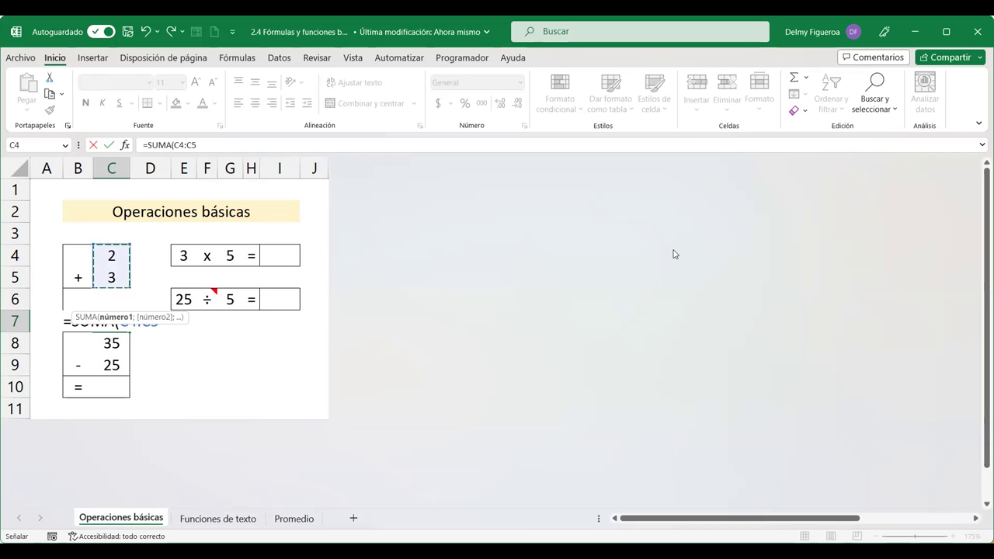
key("Return")
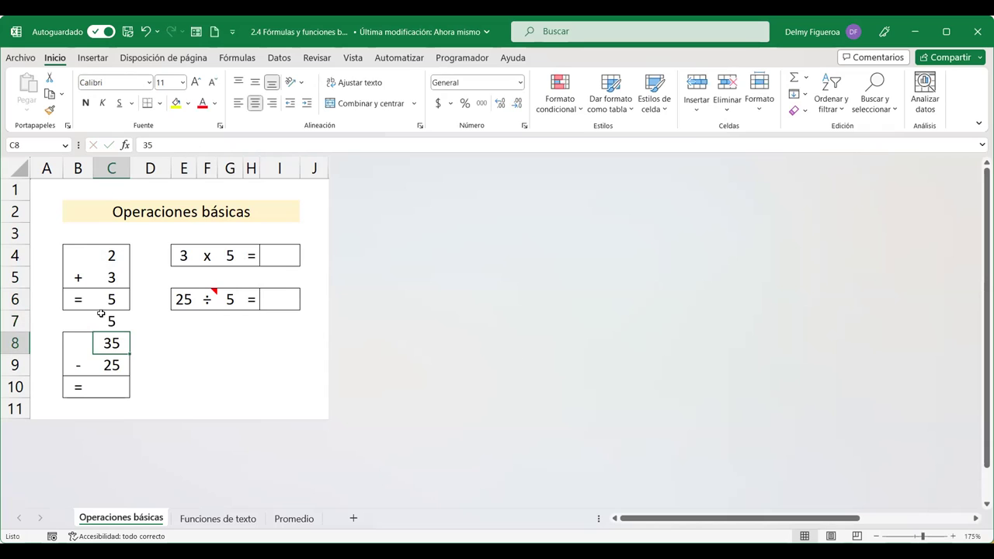
Step: Compare the formulas in C6 and C7 by selecting each in turn
left_click(106, 306)
left_click(111, 320)
left_click(111, 299)
left_click(111, 320)
left_click(111, 299)
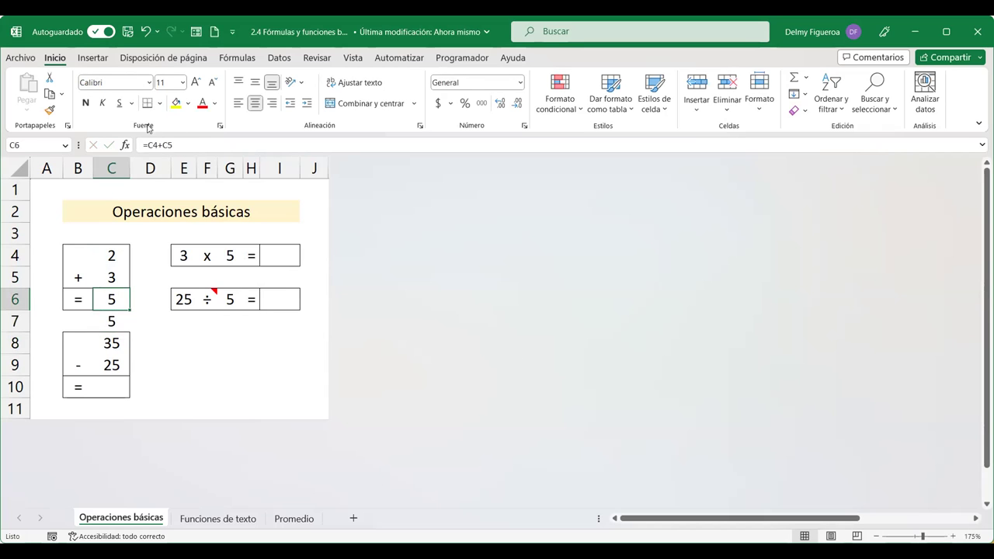
left_click(112, 322)
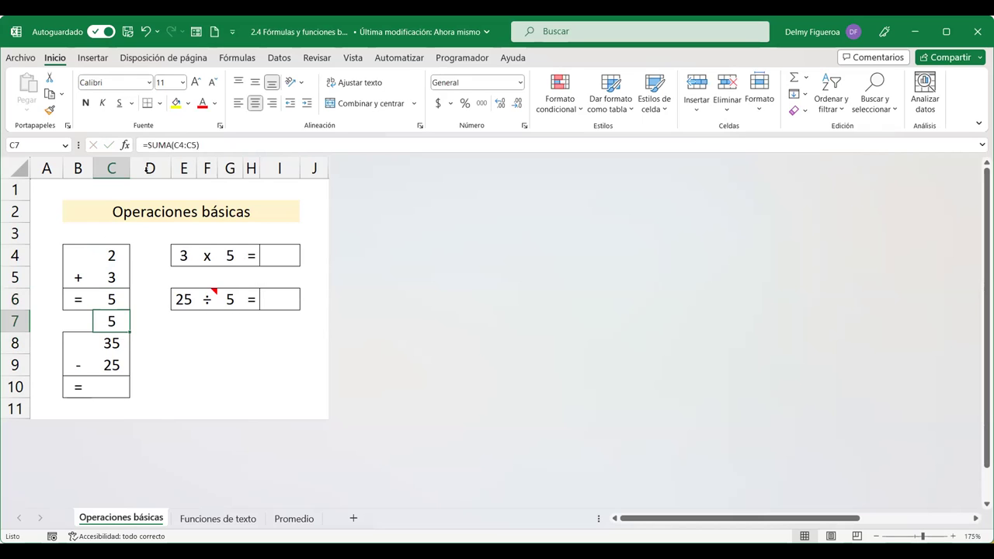
left_click(110, 392)
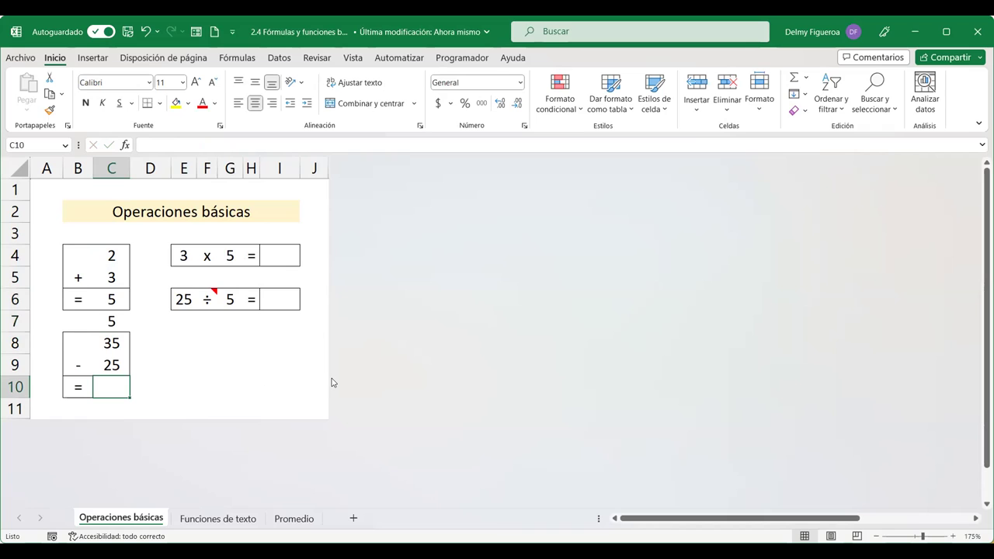
Step: Enter =C8-C9 in cell C10 so the subtraction shows 10
type("=")
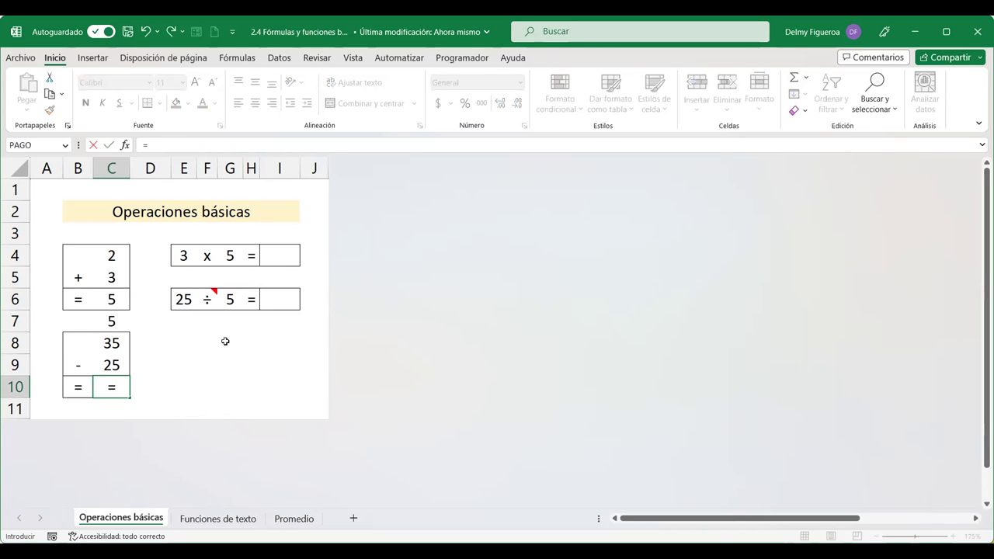
left_click(109, 340)
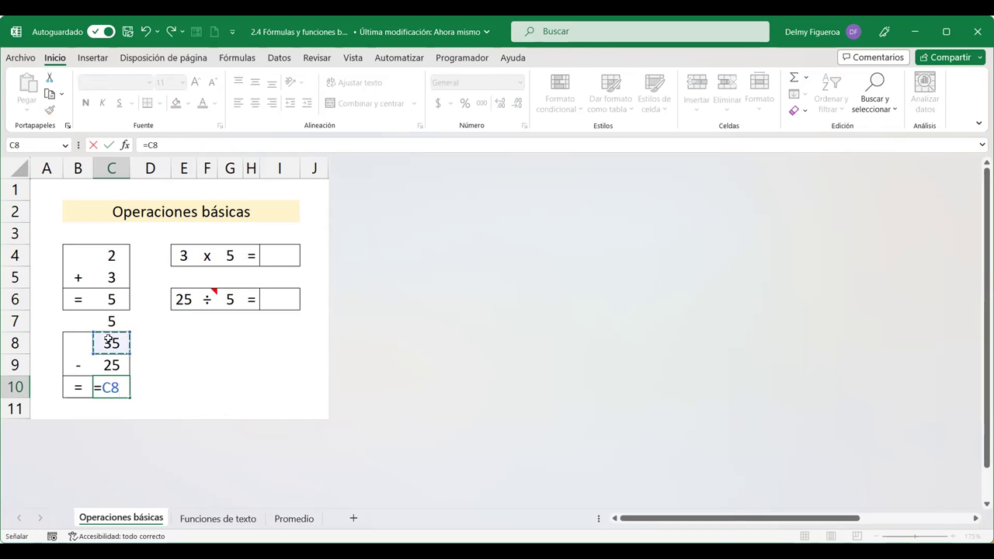
type("-")
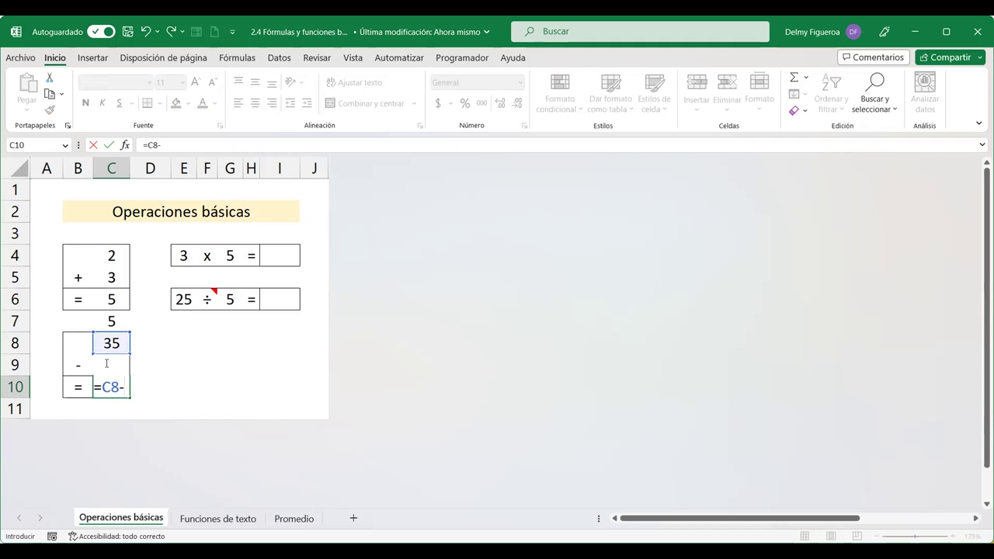
left_click(107, 363)
key("Return")
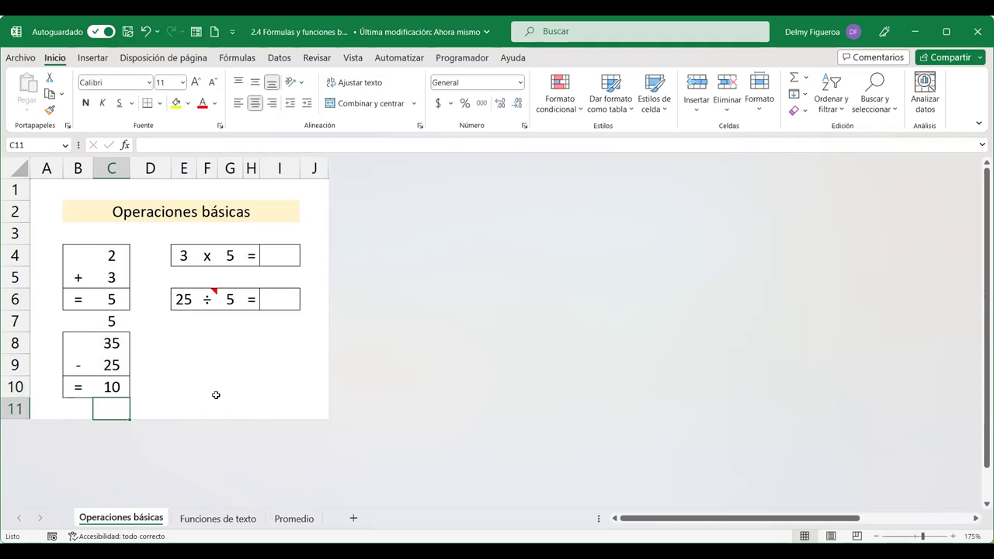
left_click(145, 386)
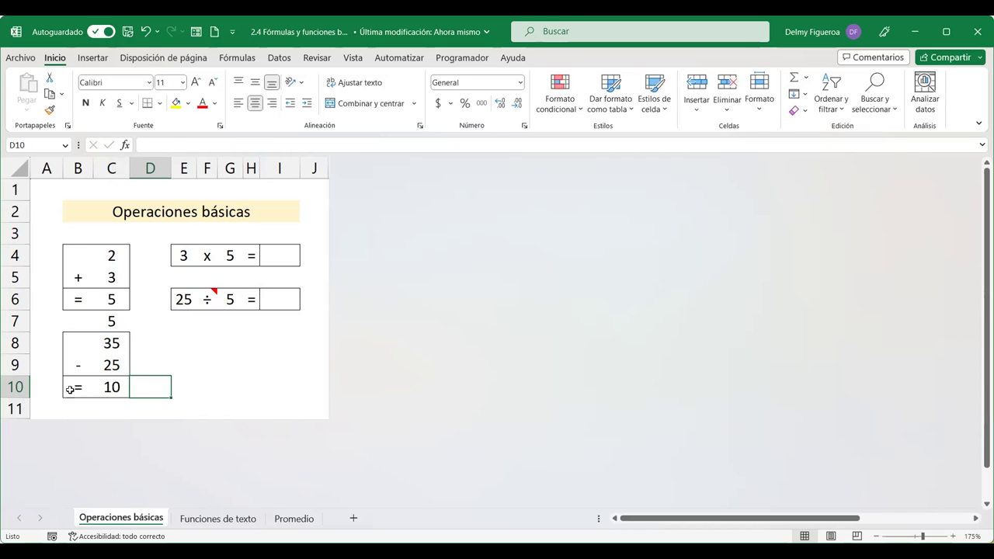
left_click(108, 383)
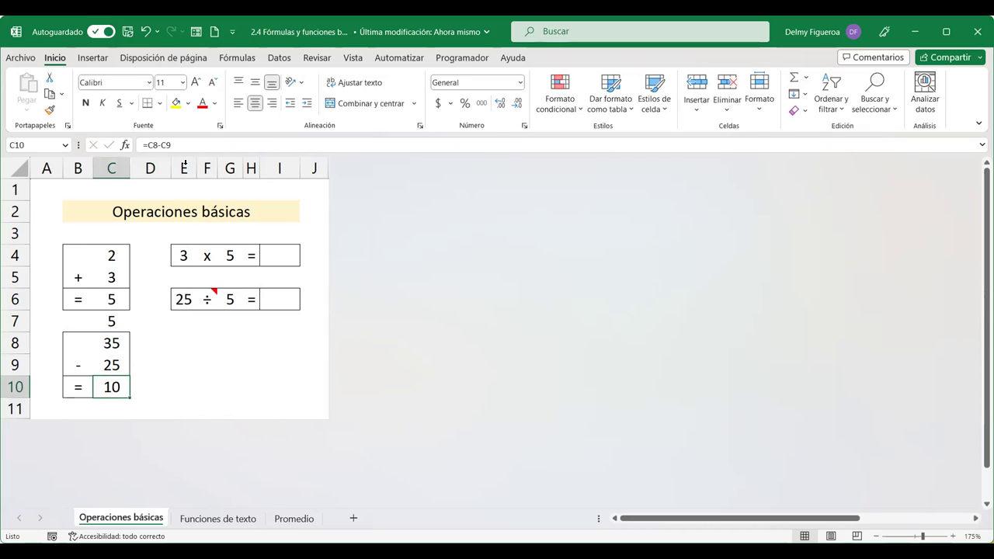
Step: Enter =E4*G4 in cell I4 to multiply 3 by 5
left_click(284, 255)
type("=")
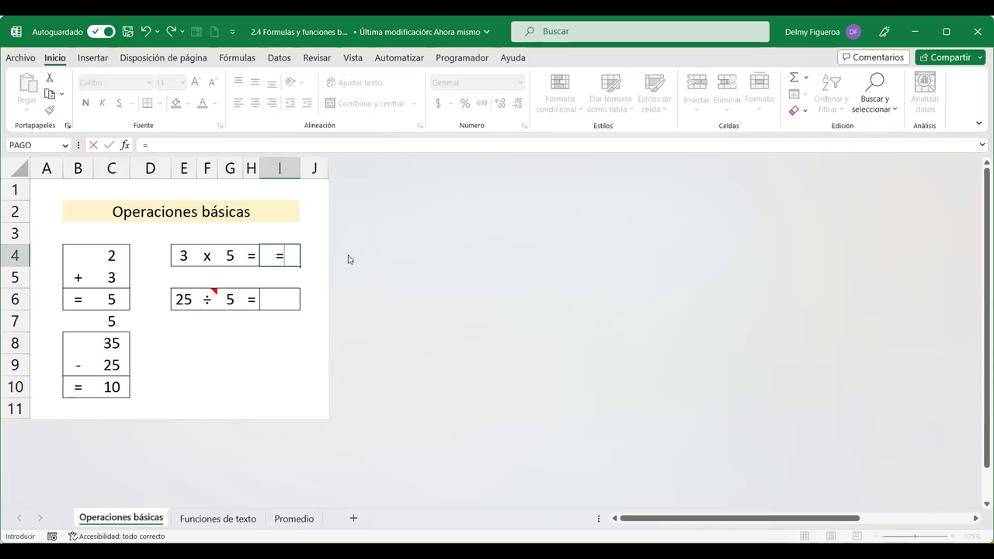
left_click(182, 255)
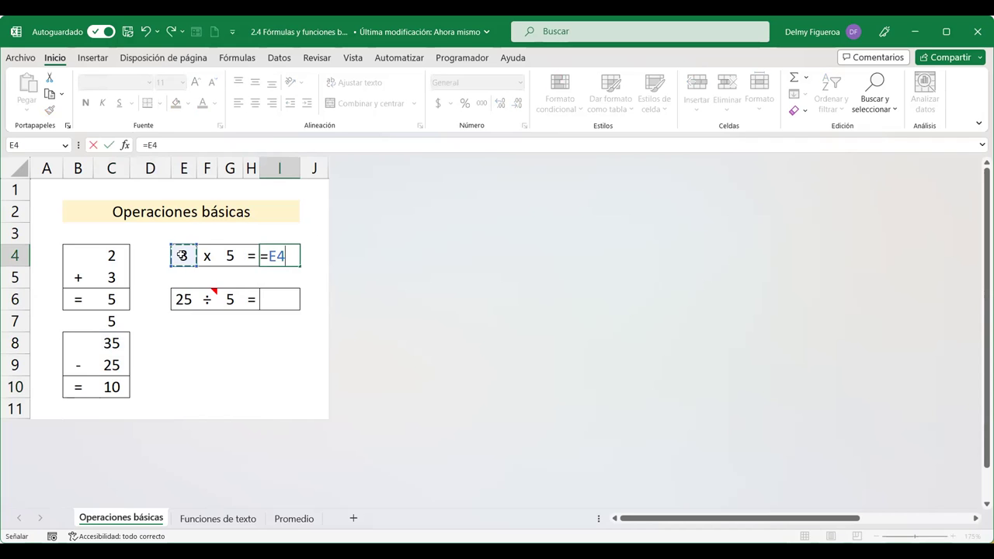
type("*")
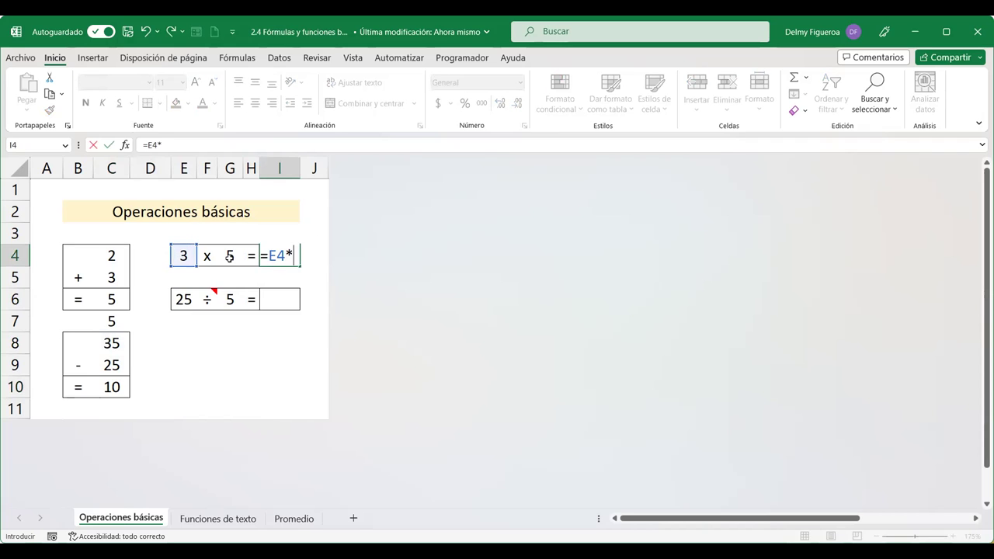
left_click(229, 256)
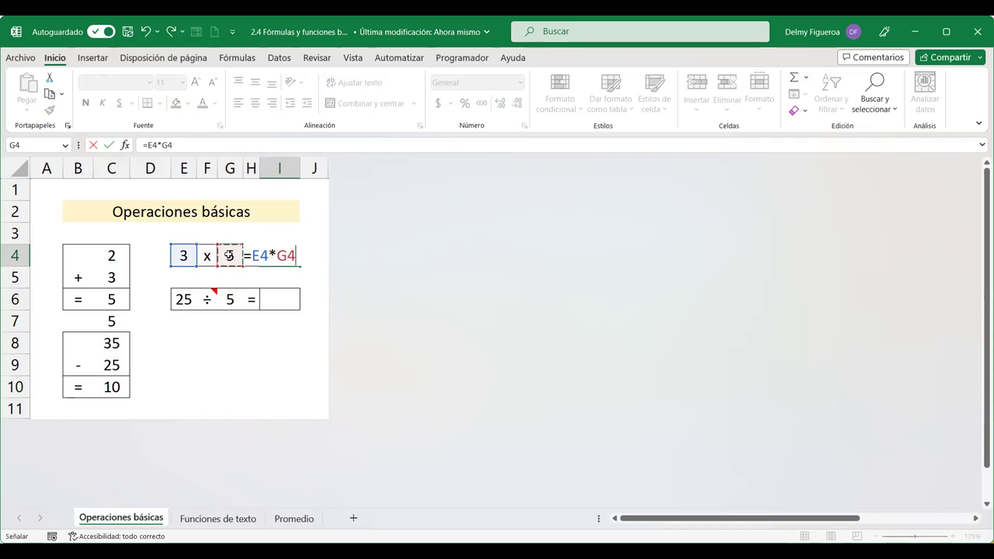
key("Return")
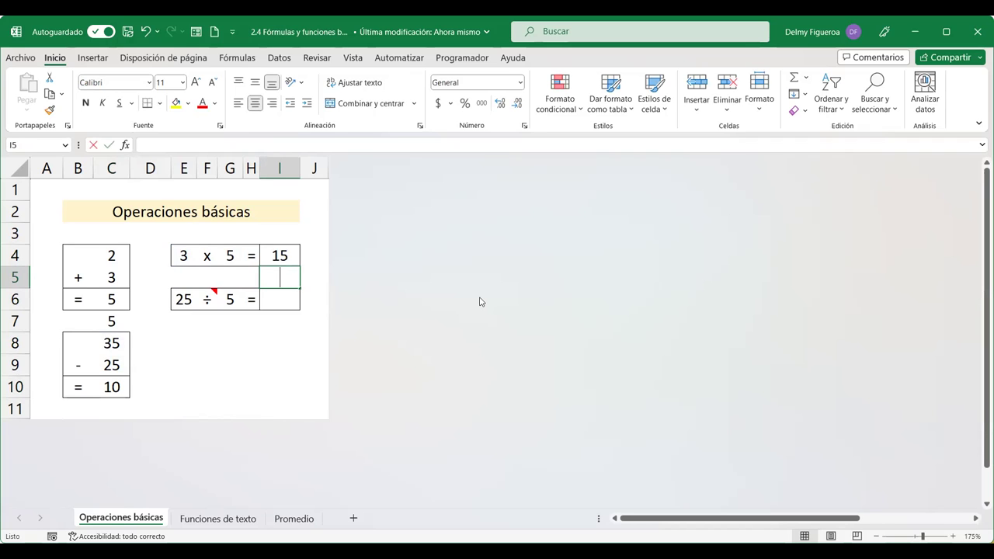
Step: Enter =PRODUCTO(E4:G4) in cell I5, giving 15 like I4's formula
type("=produ")
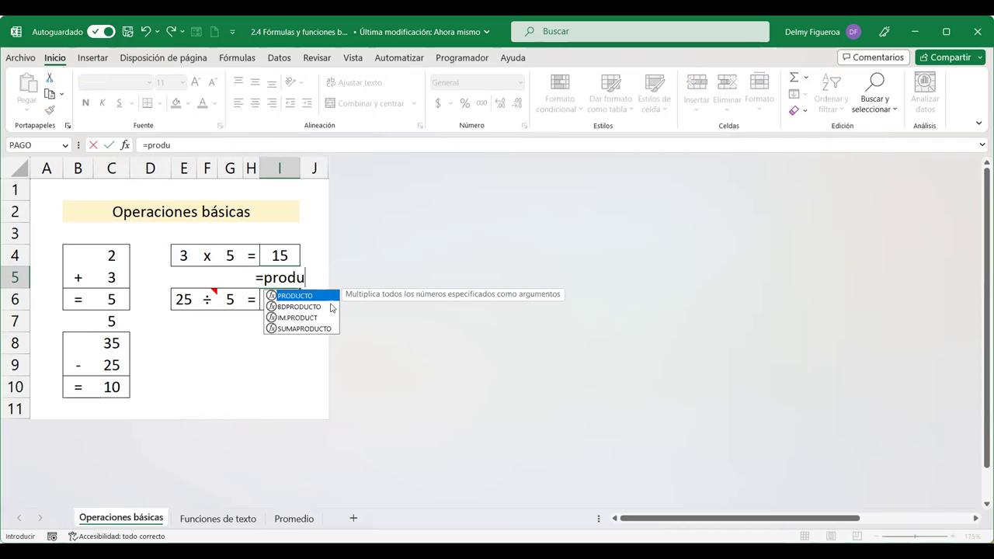
double_click(290, 296)
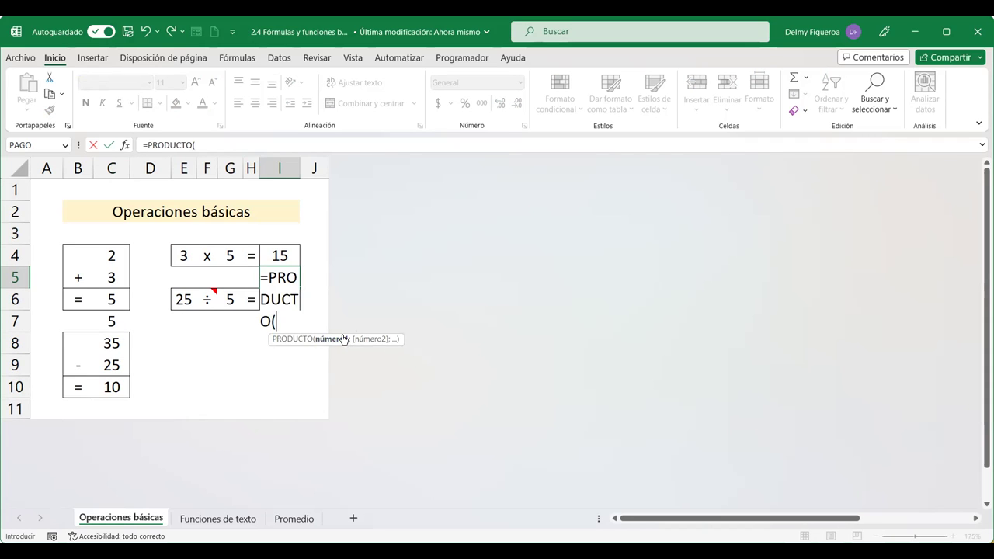
left_click(181, 253)
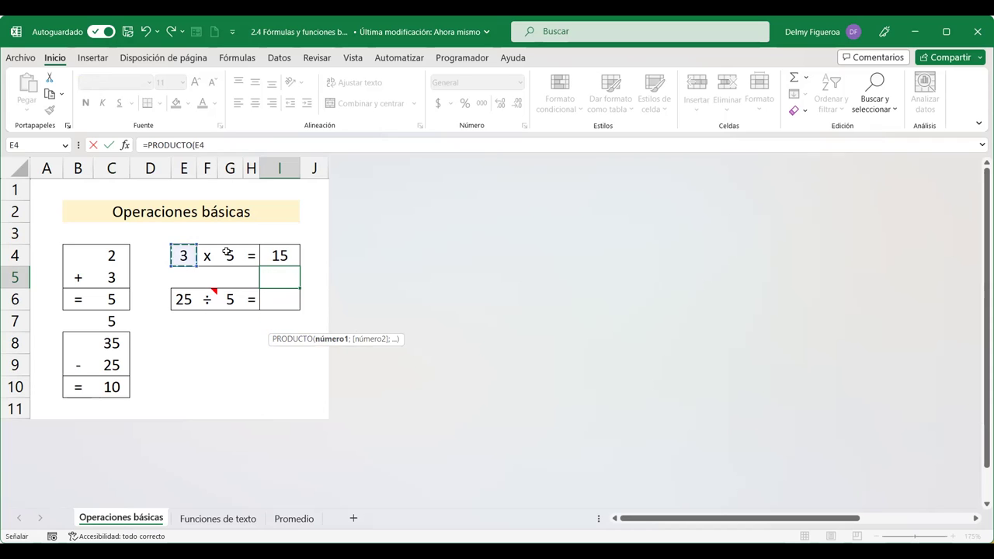
left_click_drag(227, 254, 229, 255)
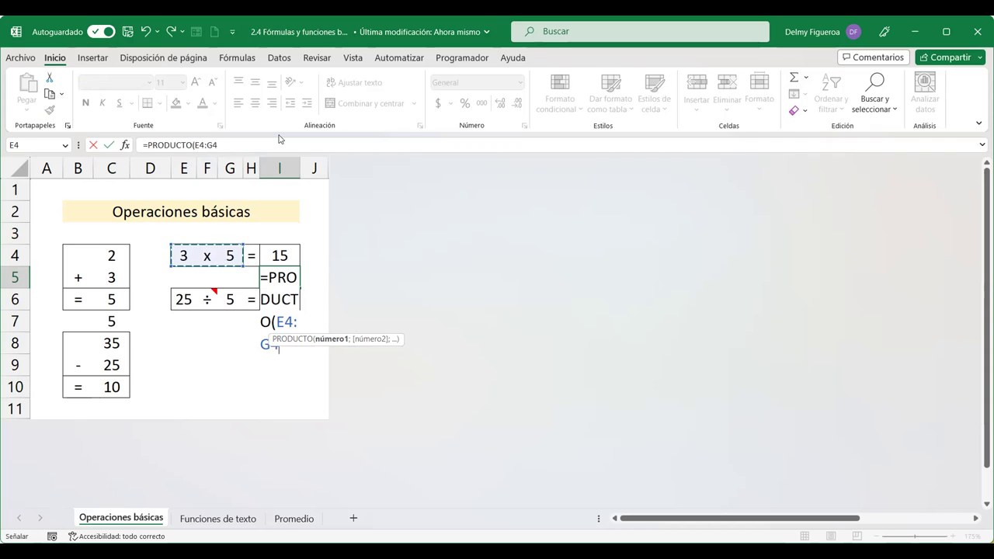
key("Return")
left_click(280, 278)
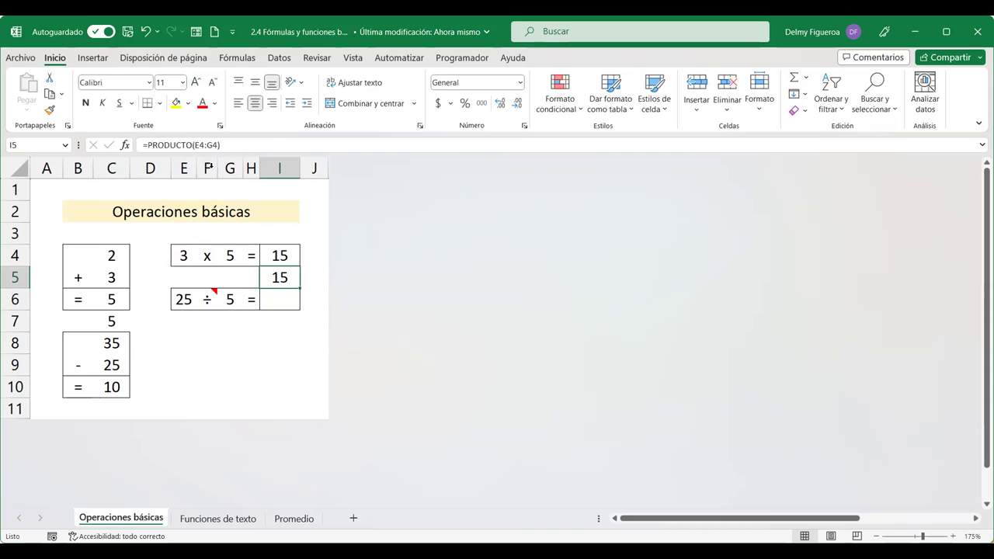
left_click(281, 252)
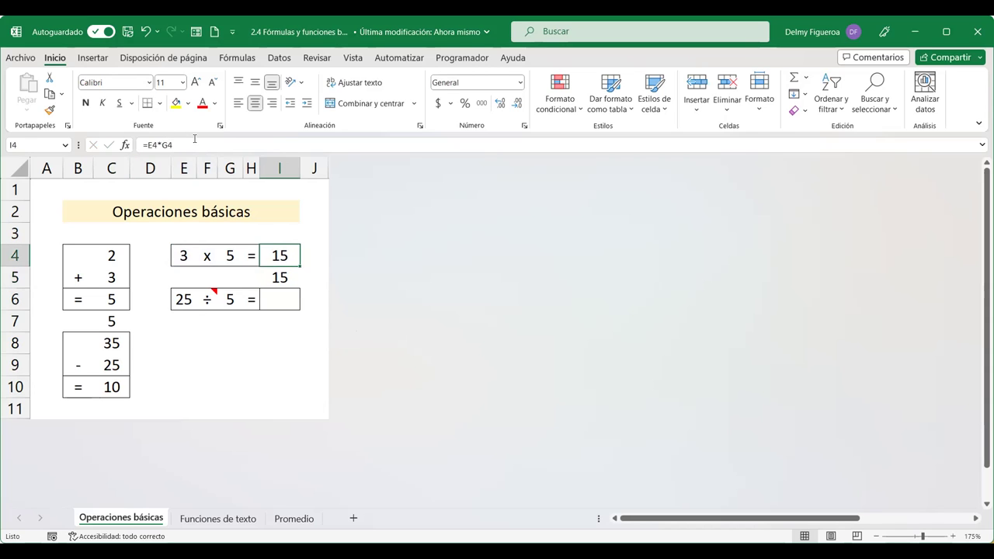
Step: Enter =E6/G6 in cell I6 so 25 ÷ 5 shows 5
left_click(279, 293)
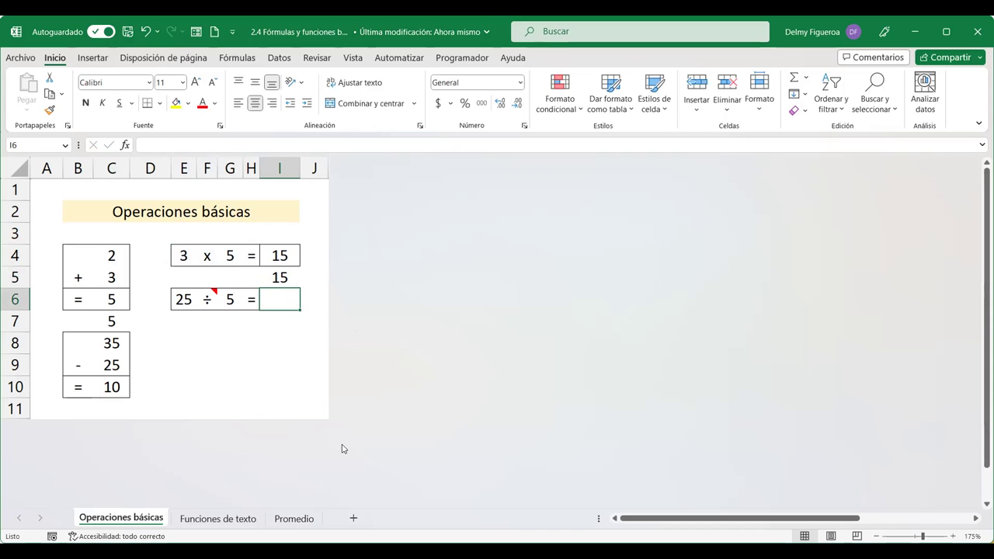
type("=")
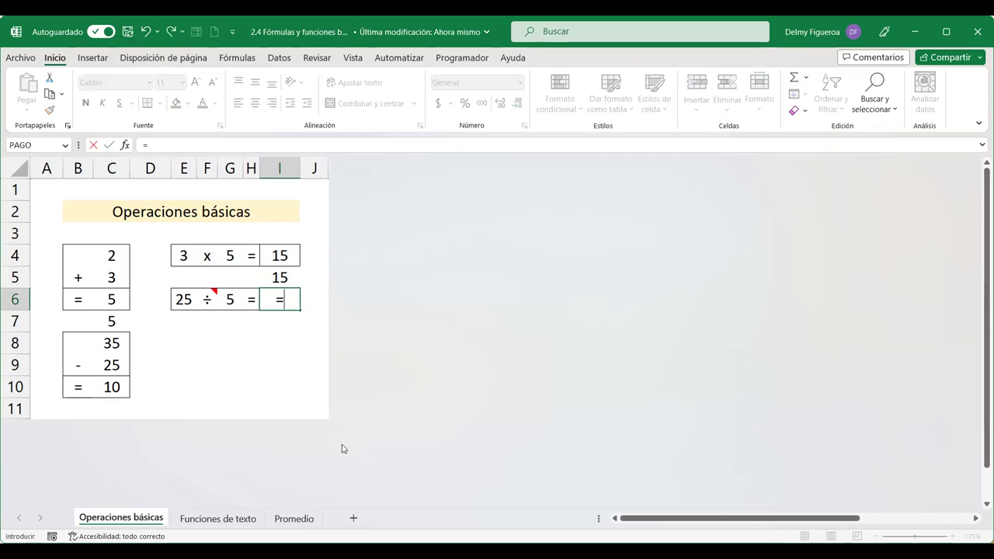
left_click(183, 300)
type("/")
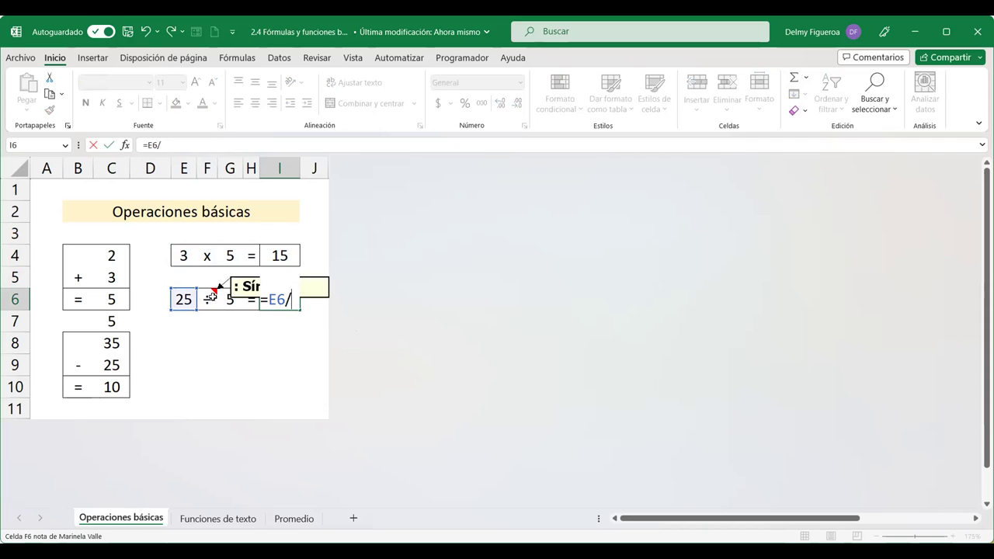
left_click(230, 300)
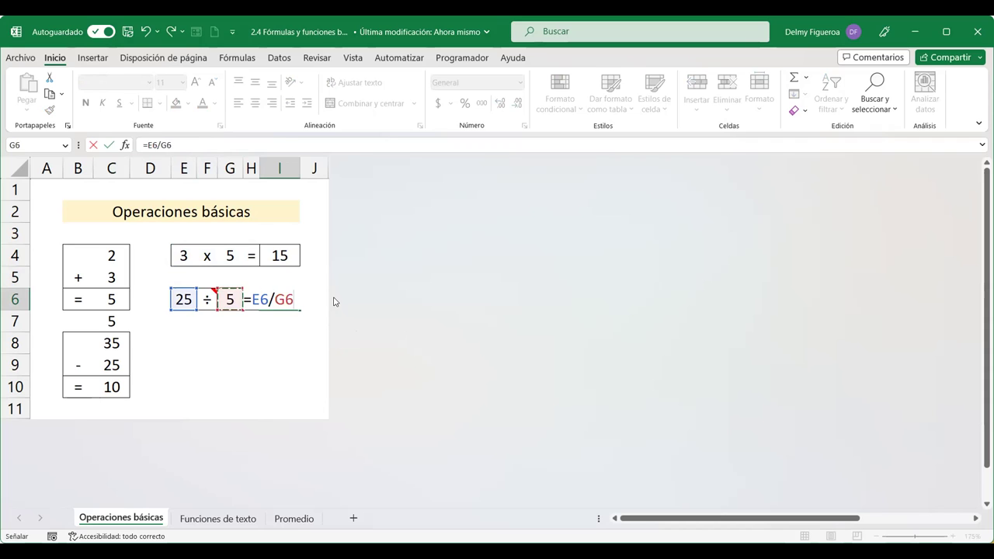
key("Return")
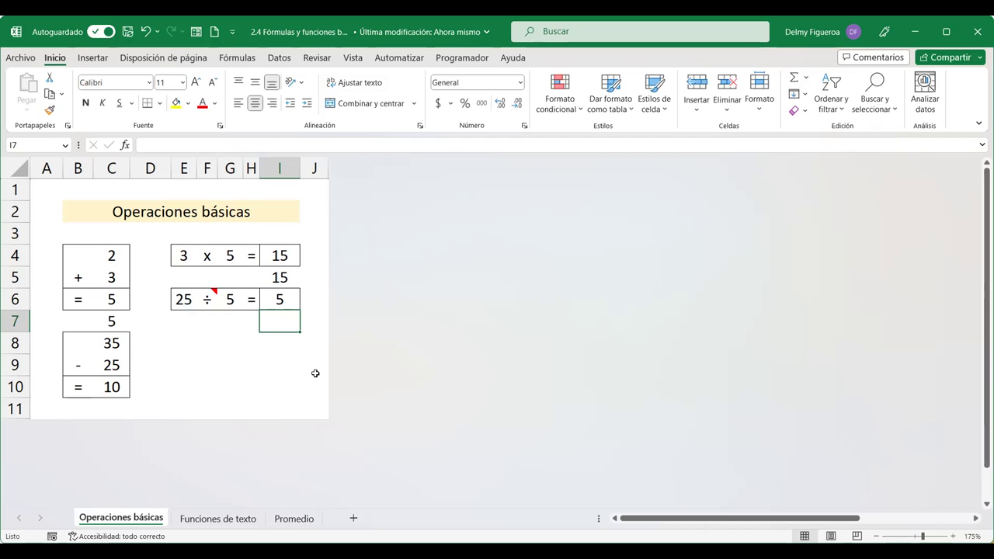
left_click(285, 298)
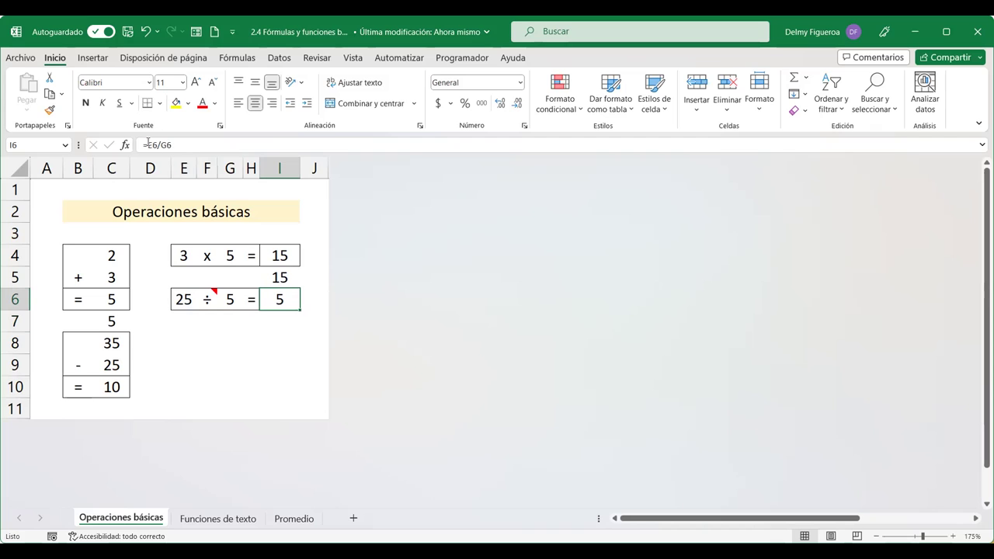
left_click(177, 337)
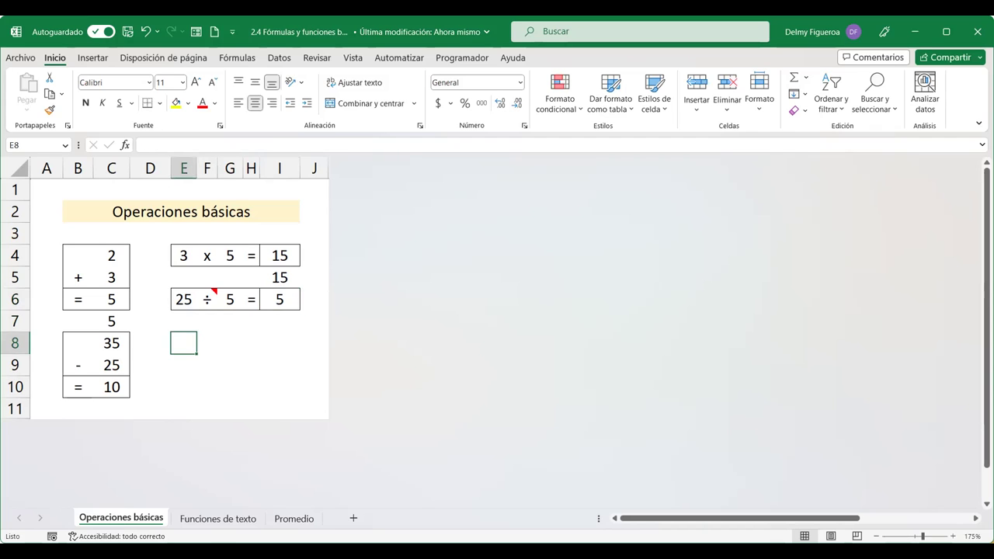
left_click(210, 525)
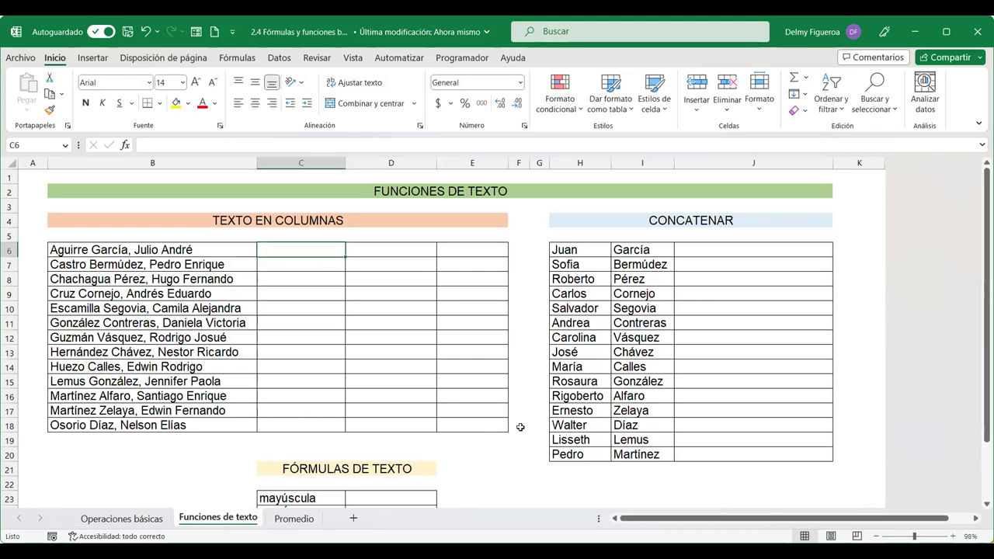
left_click(953, 536)
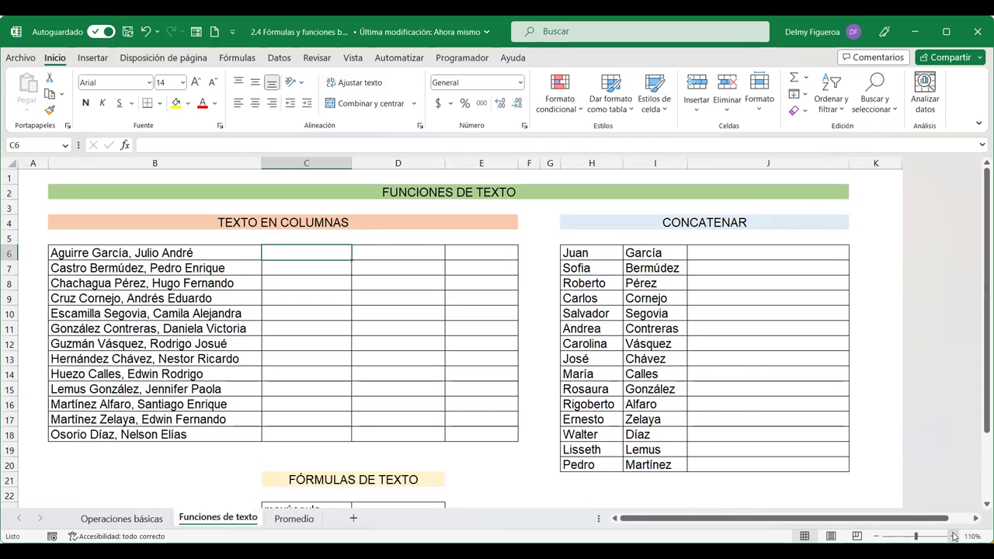
left_click(953, 536)
left_click(954, 536)
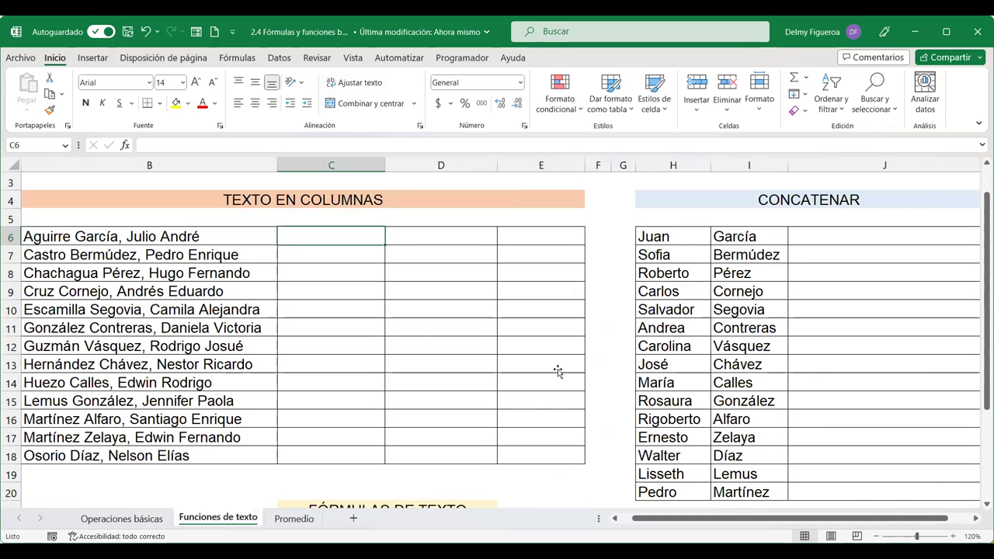
left_click(557, 371)
key("ctrl+Home")
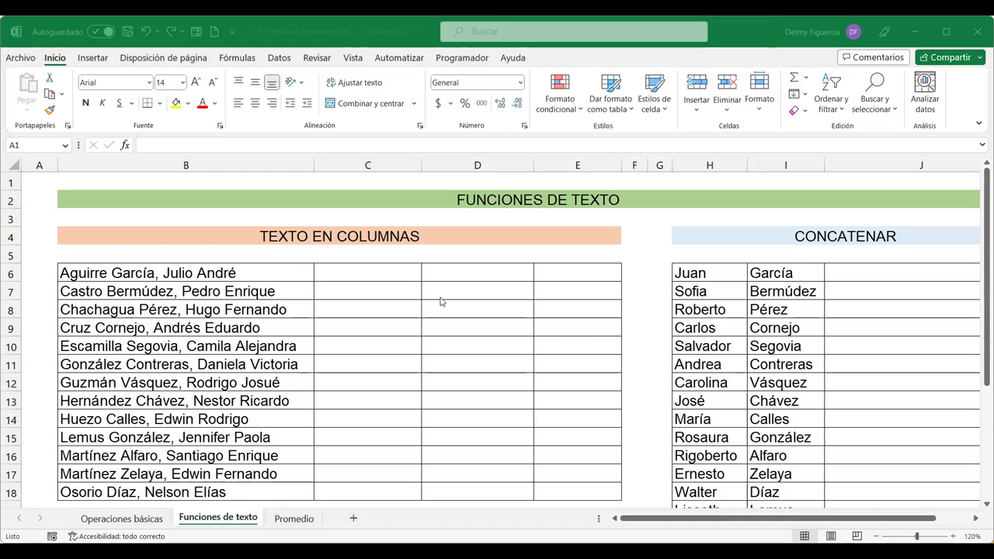
left_click(335, 275)
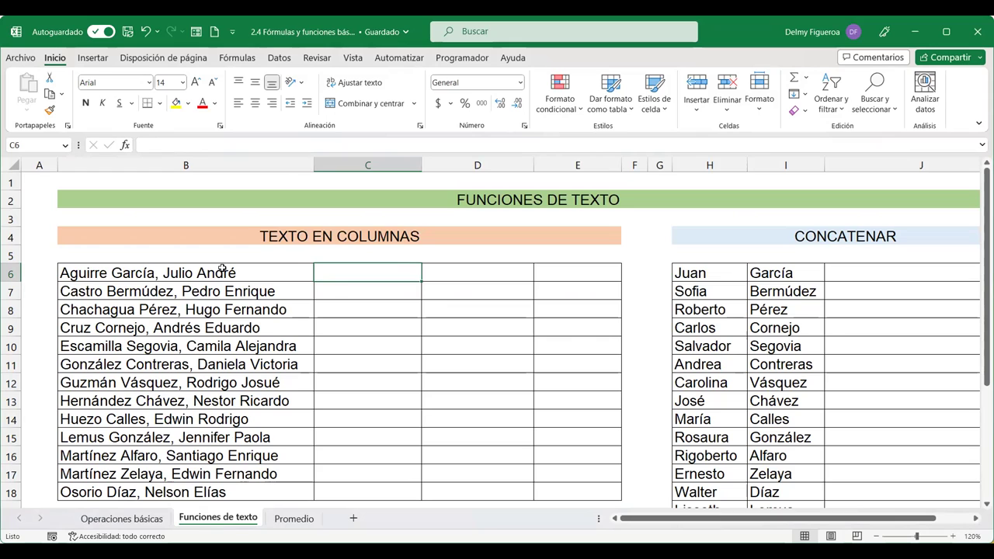
left_click(223, 269)
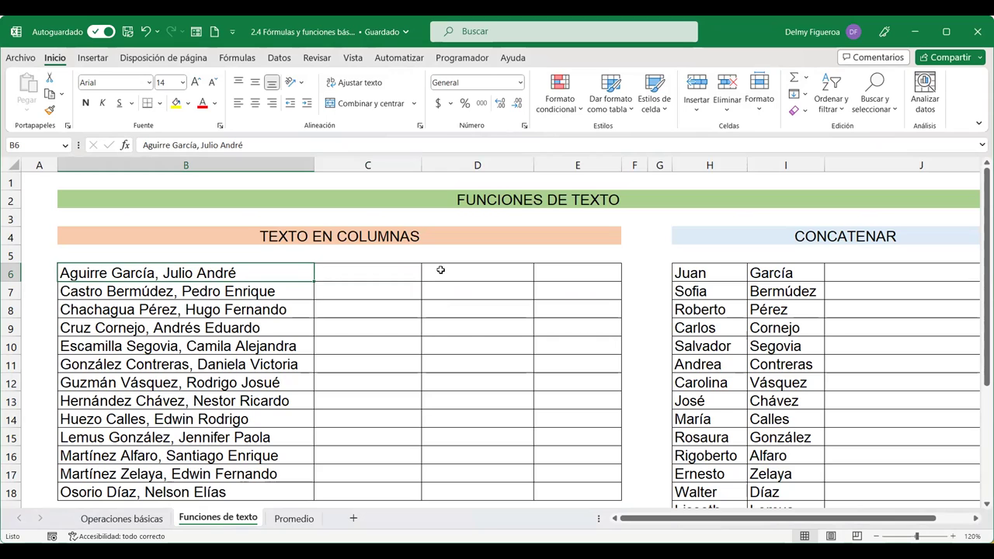
Step: Mark C6:E15 beside the names, reselect the full name in B6 and show the Datos tools
left_click_drag(379, 269, 481, 409)
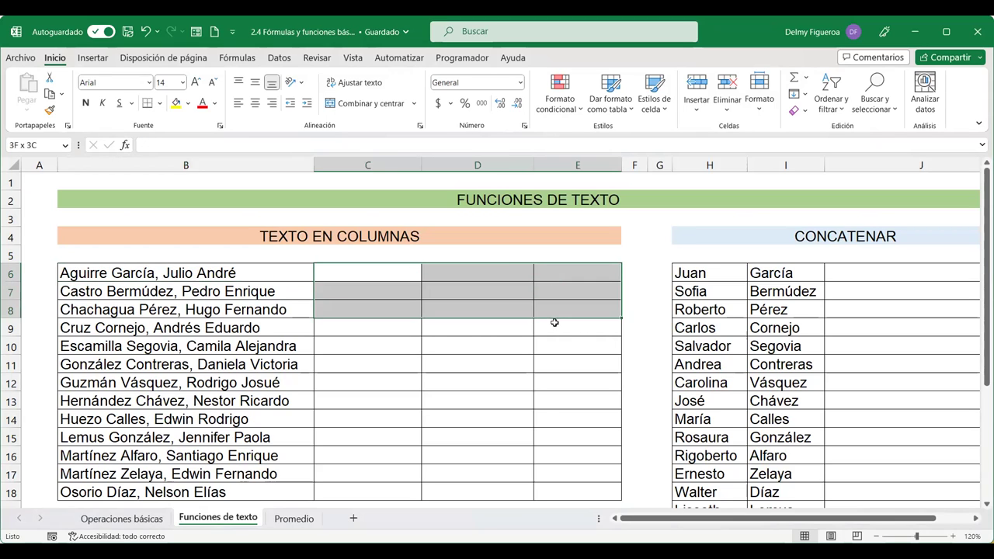
left_click(249, 269)
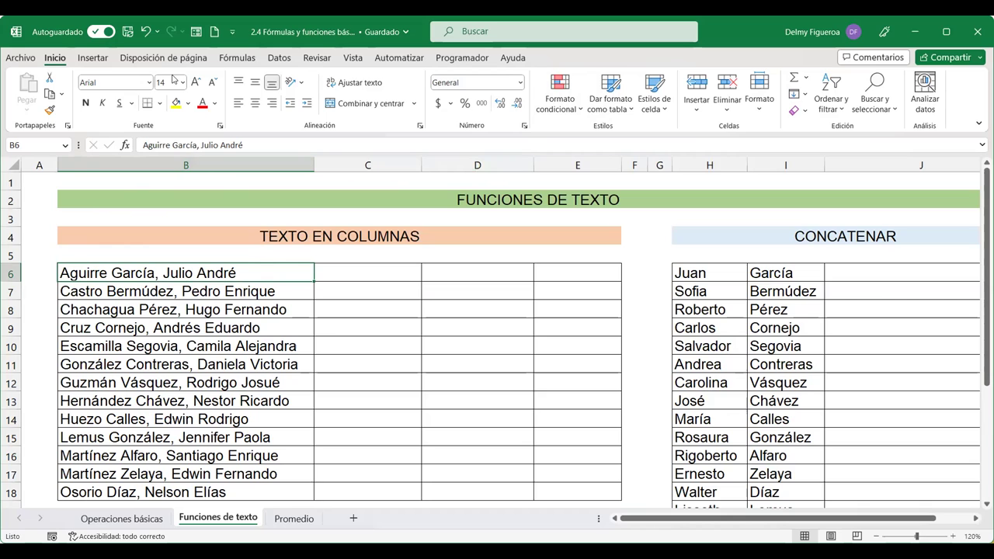
left_click(280, 59)
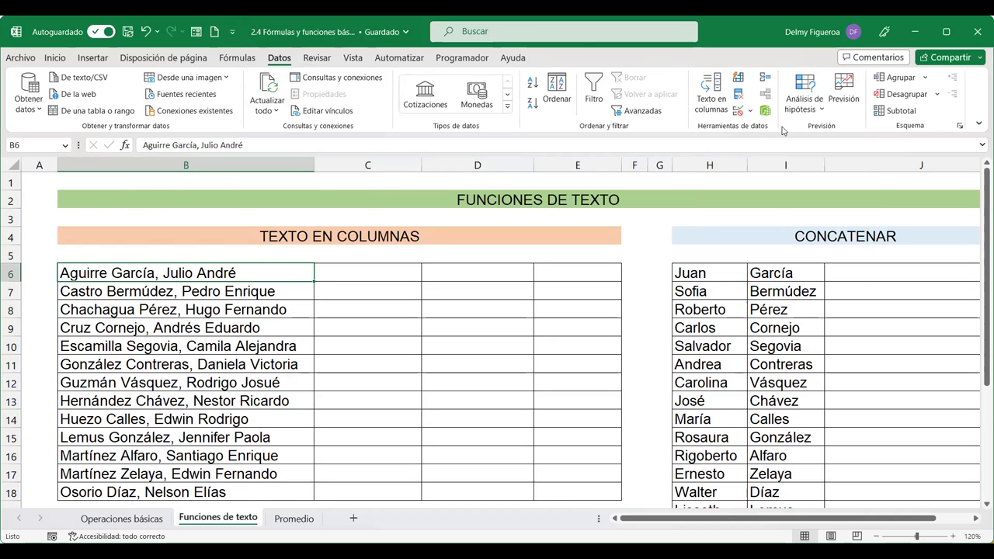
Step: Launch Texto en columnas for B6 with De ancho fijo and advance to the column-break step
left_click(713, 93)
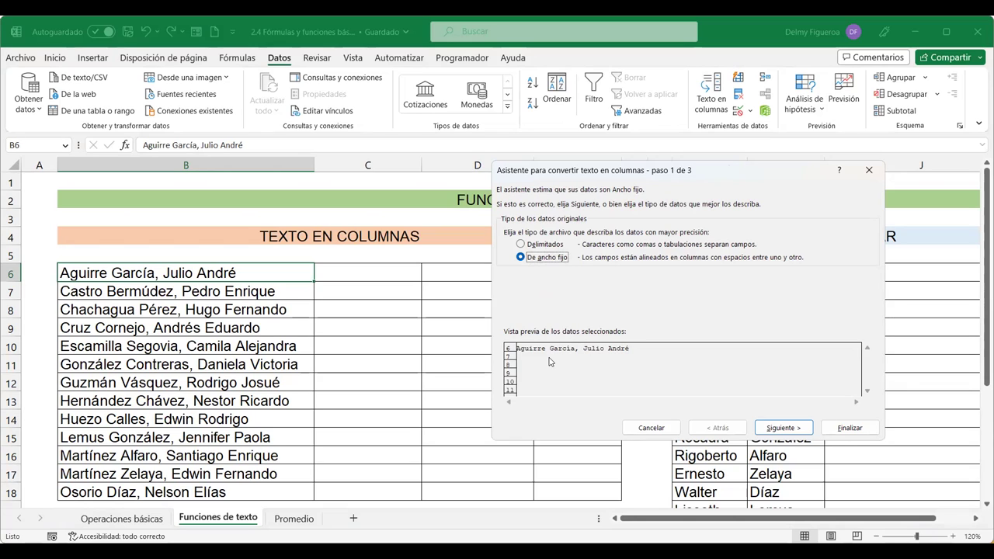
left_click(789, 430)
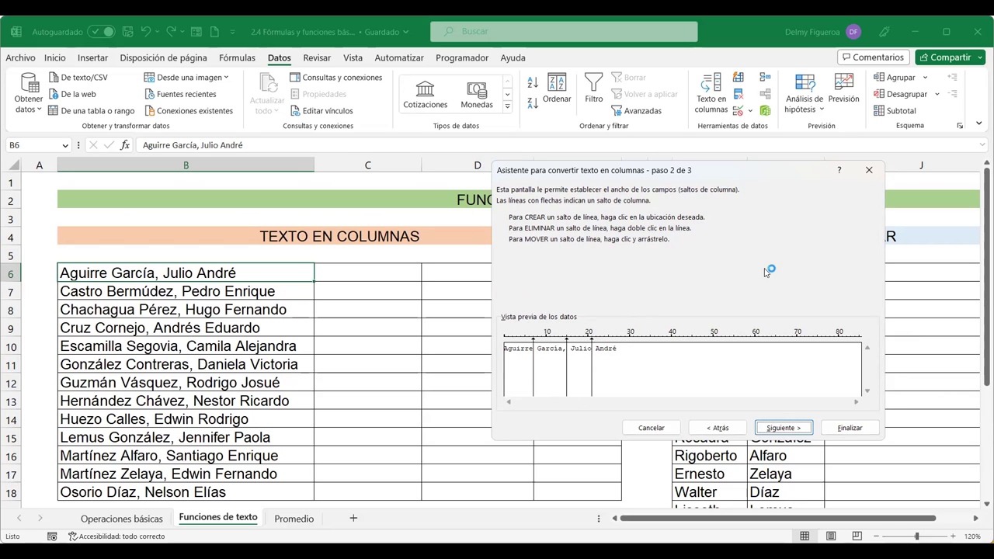
Step: Finish the fixed-width split into B6:E6 with destination $B$6, accepting the overwrite of existing data
left_click(783, 428)
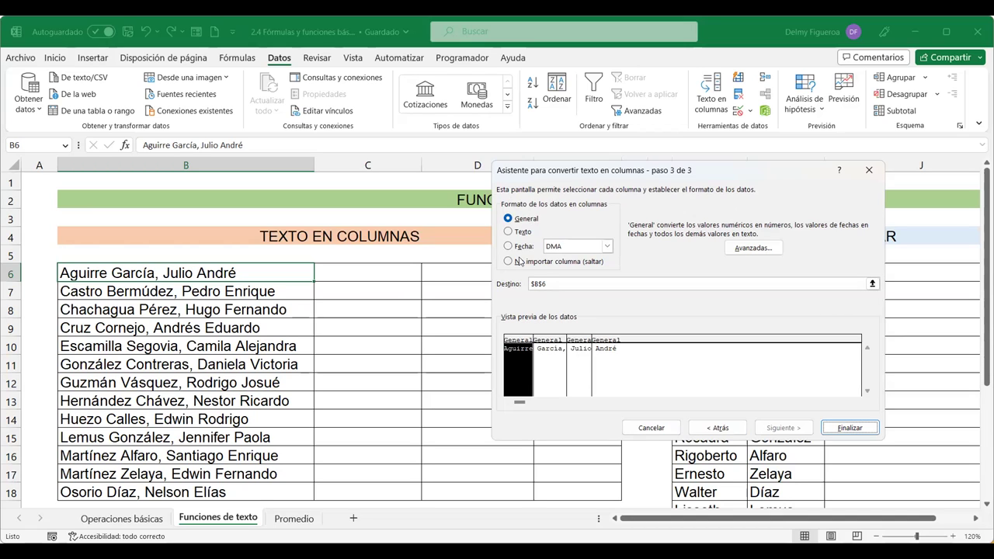
left_click(560, 284)
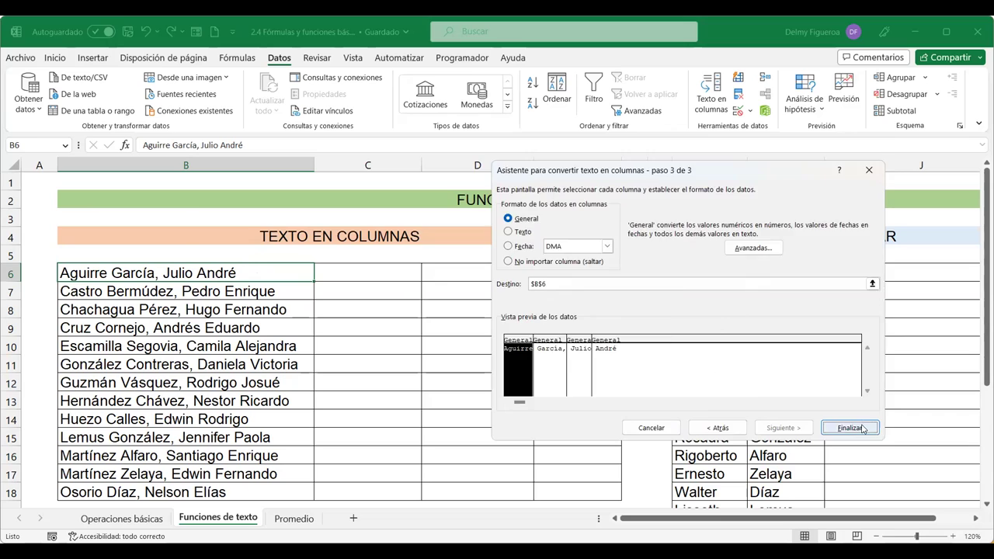
left_click(863, 430)
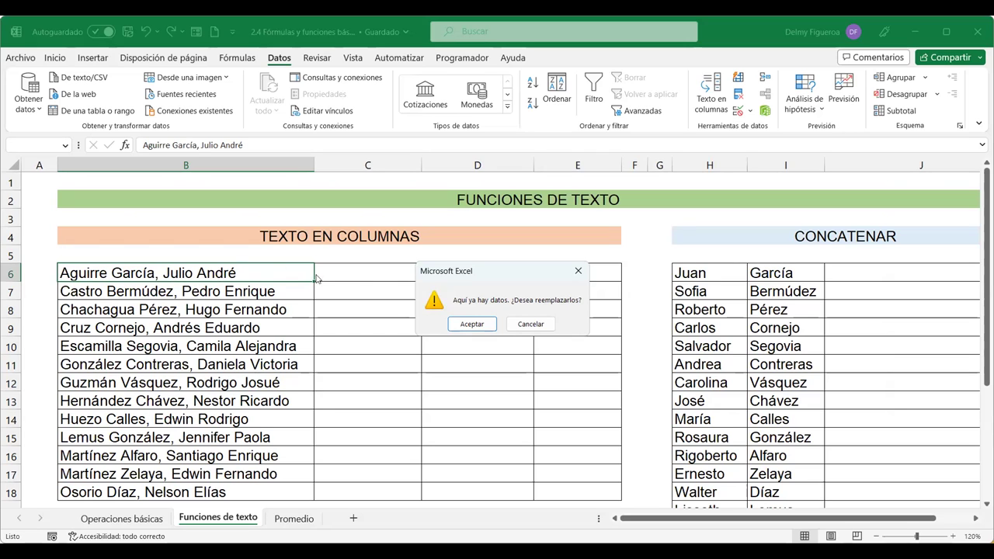
left_click(472, 324)
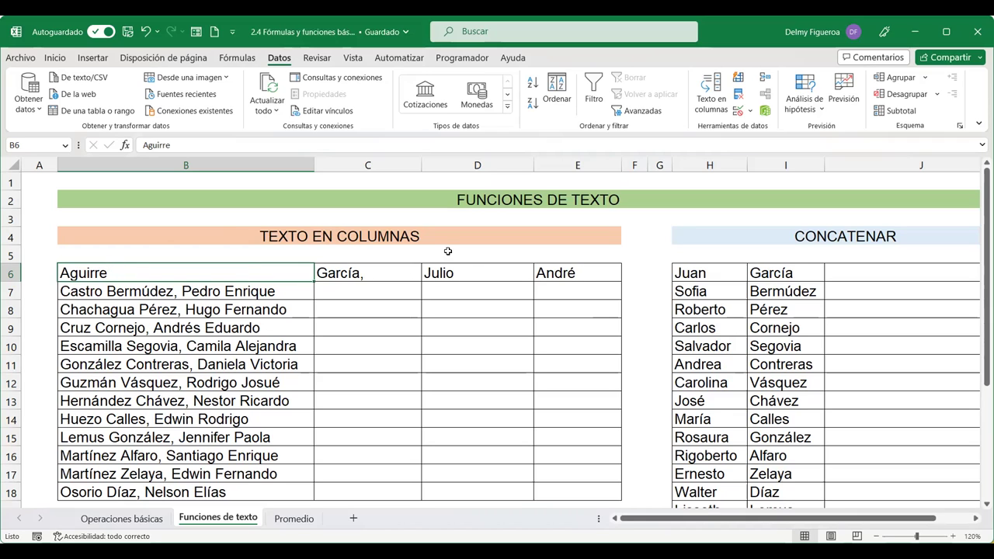
Step: Select the twelve remaining full names in B7:B18
left_click_drag(252, 291, 219, 443)
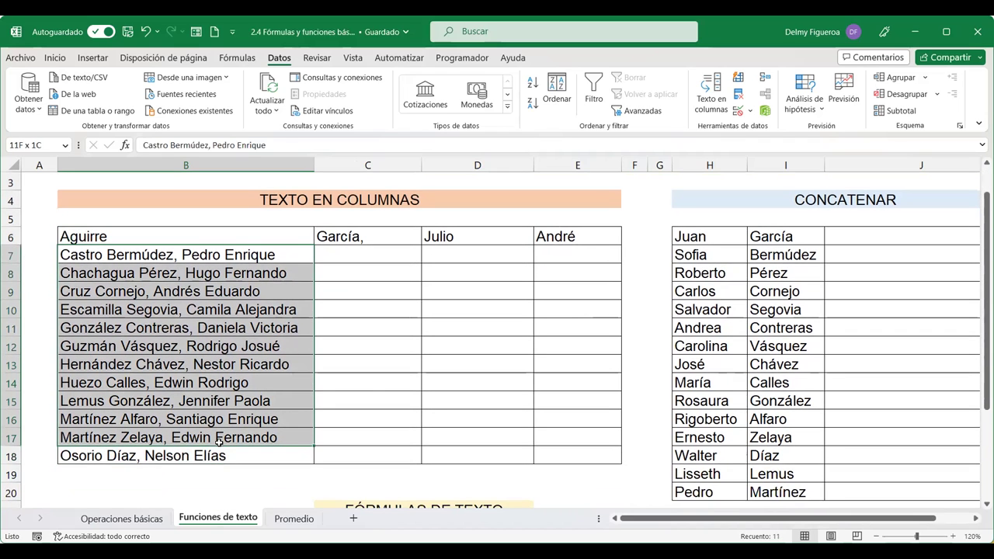
left_click_drag(219, 442, 222, 454)
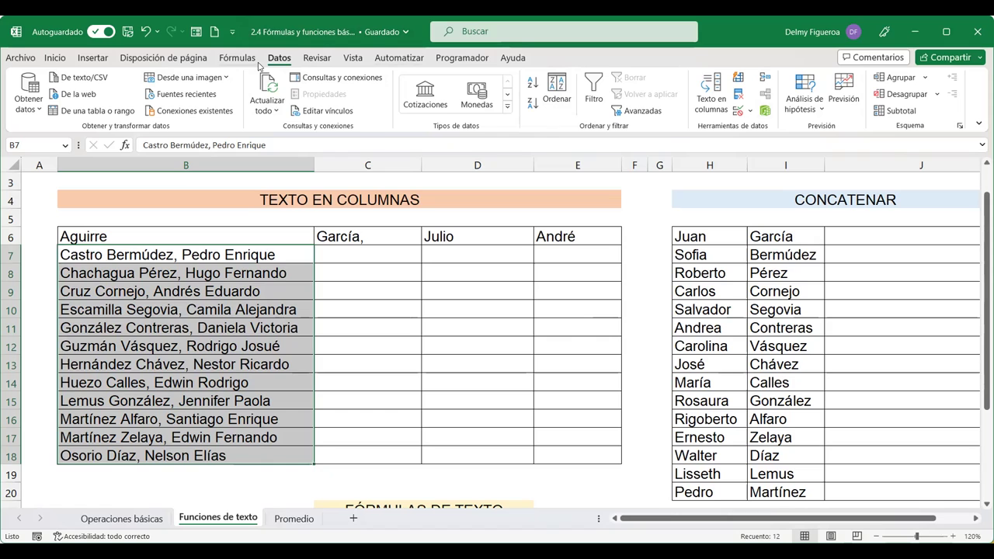
Step: Launch Texto en columnas for B7:B18 as Delimitados and advance to the separators step
left_click(708, 101)
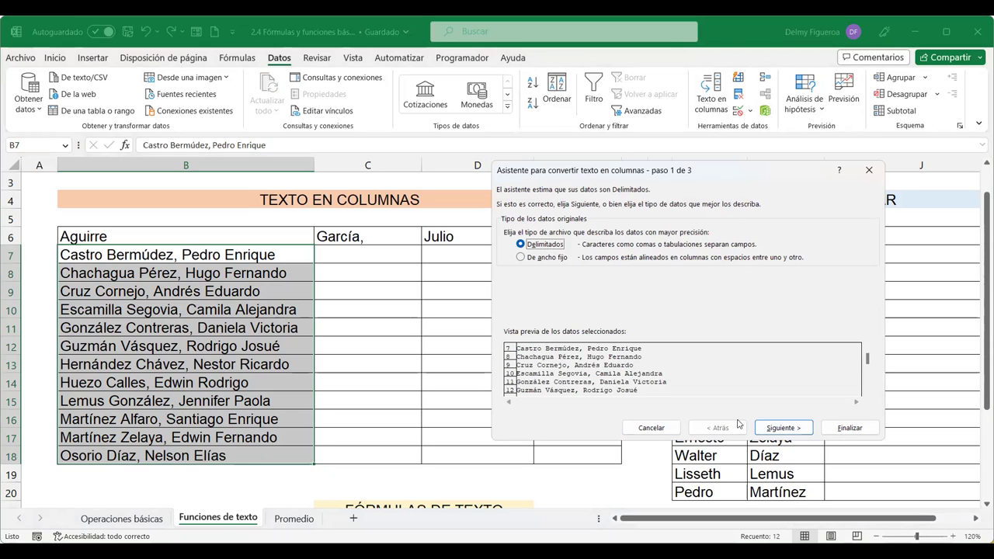
left_click(777, 431)
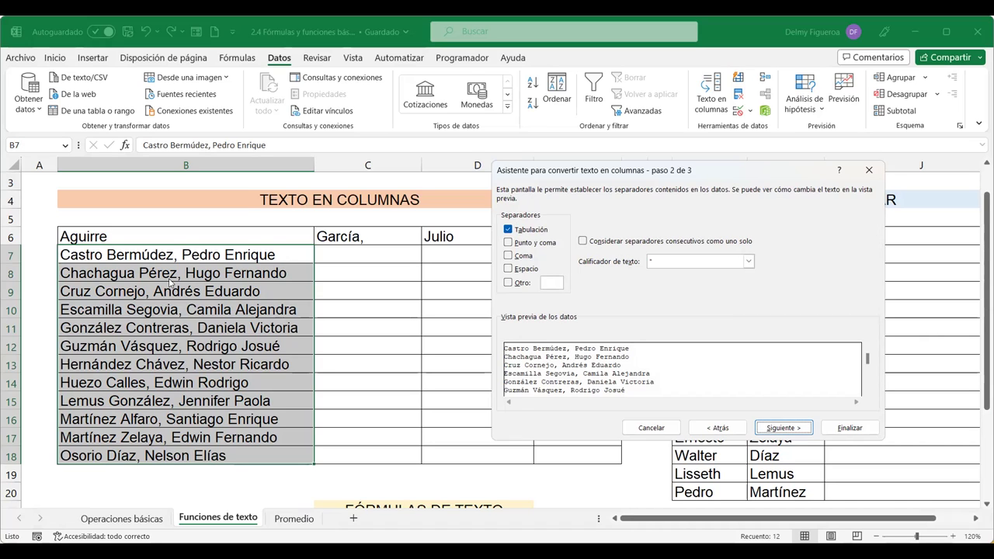
Step: Replace the Tab separator with Coma and Espacio, treating consecutive separators as one, and continue to step 3
left_click(508, 230)
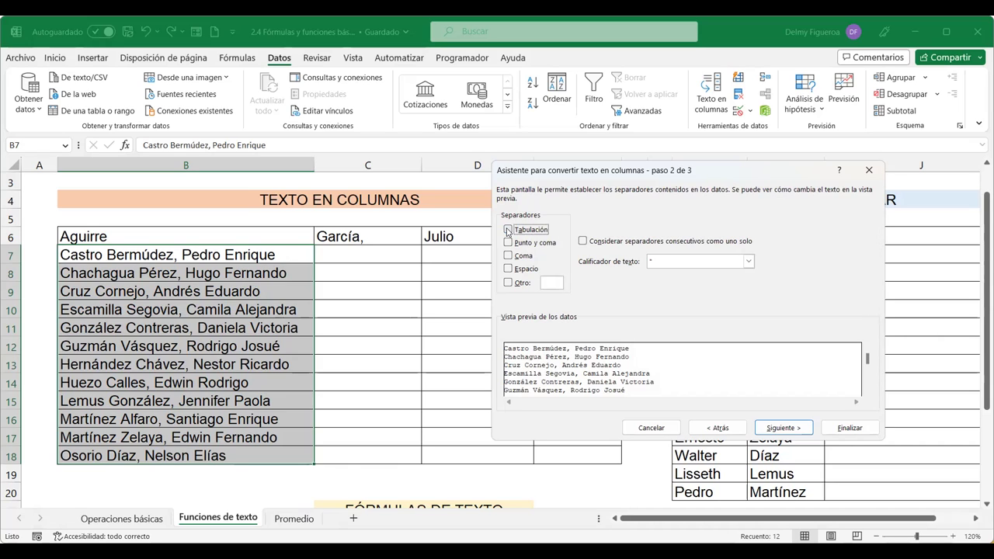
left_click(508, 256)
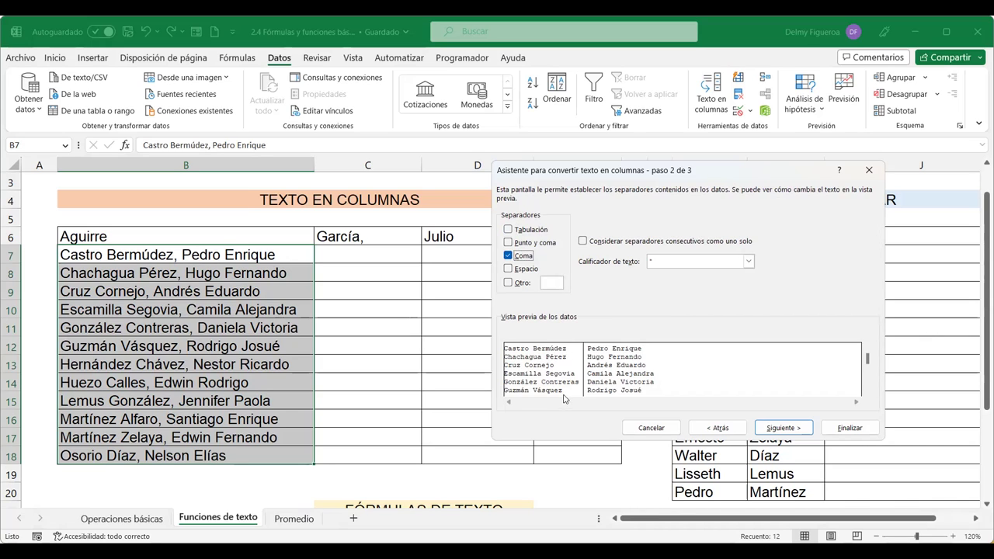
left_click(538, 487)
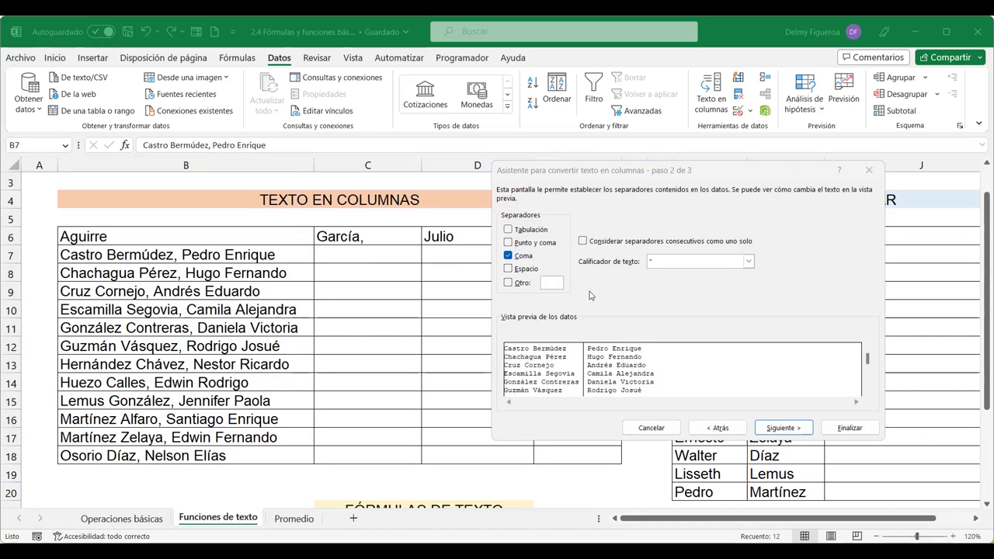
left_click(508, 269)
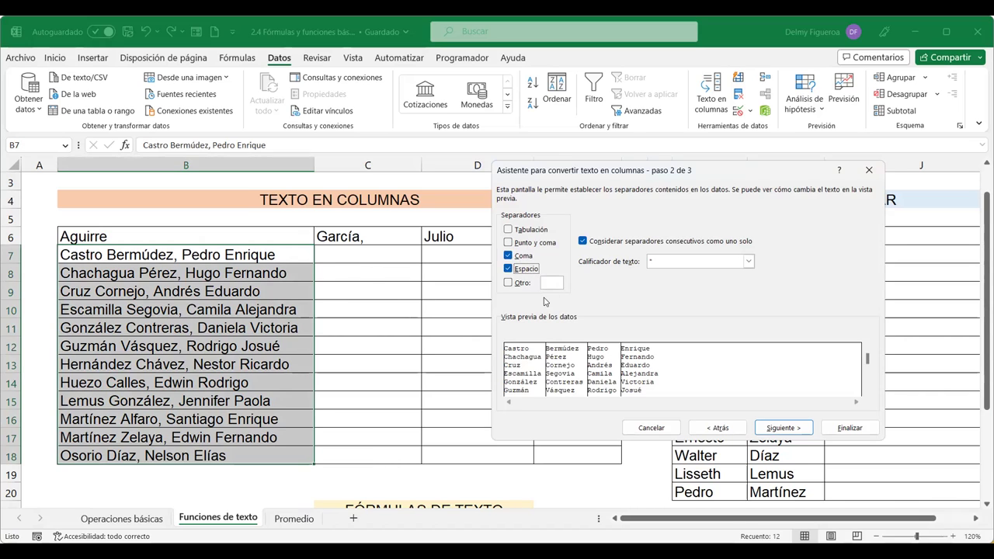
left_click(523, 272)
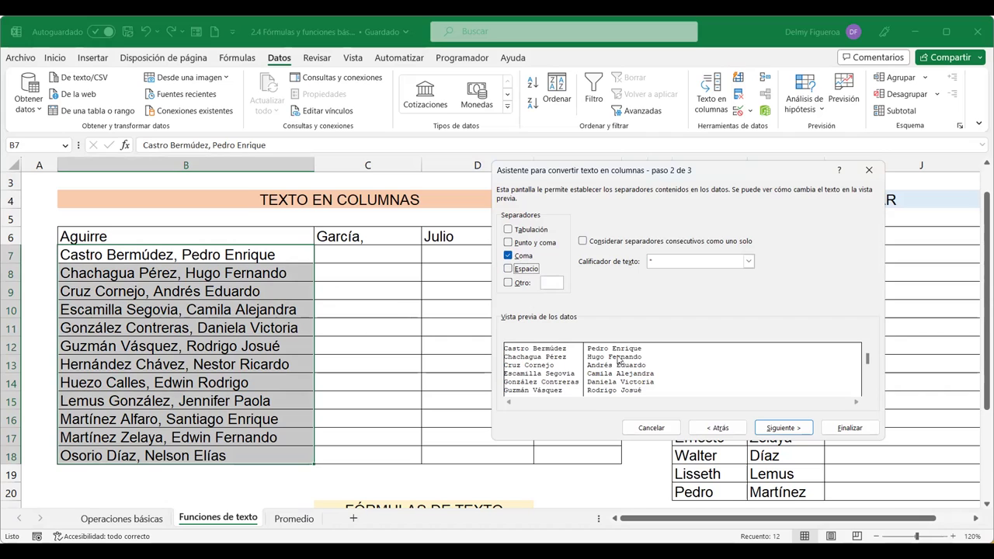
left_click(519, 270)
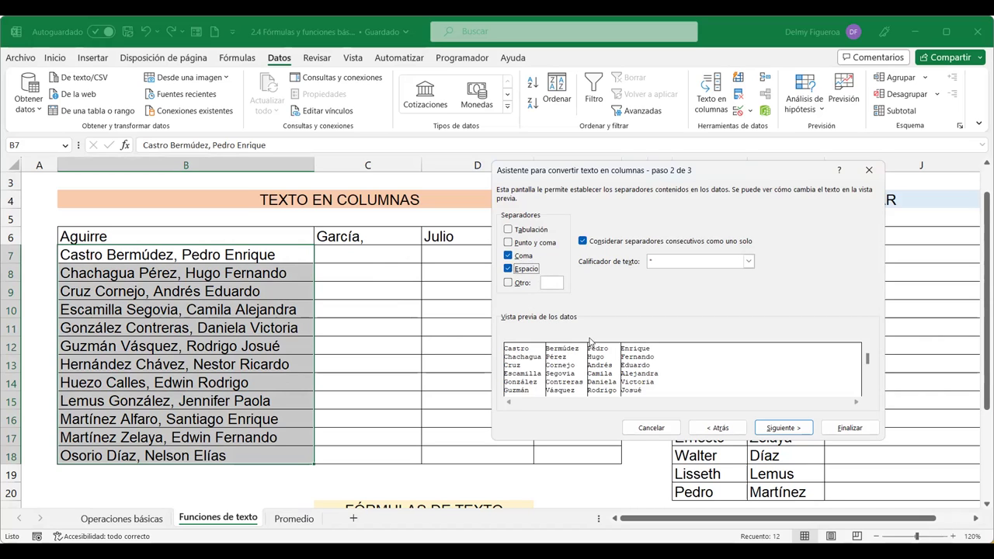
left_click(808, 430)
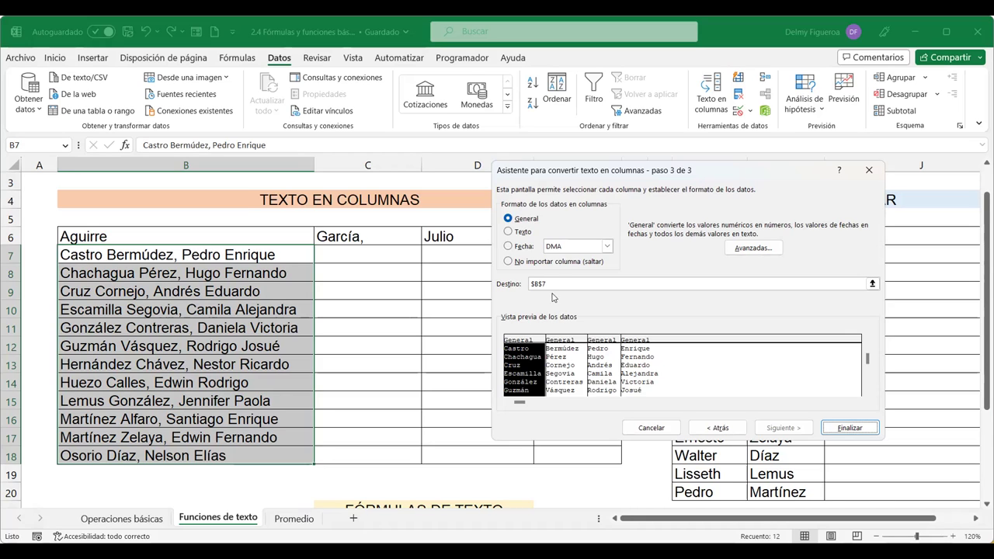
left_click(849, 428)
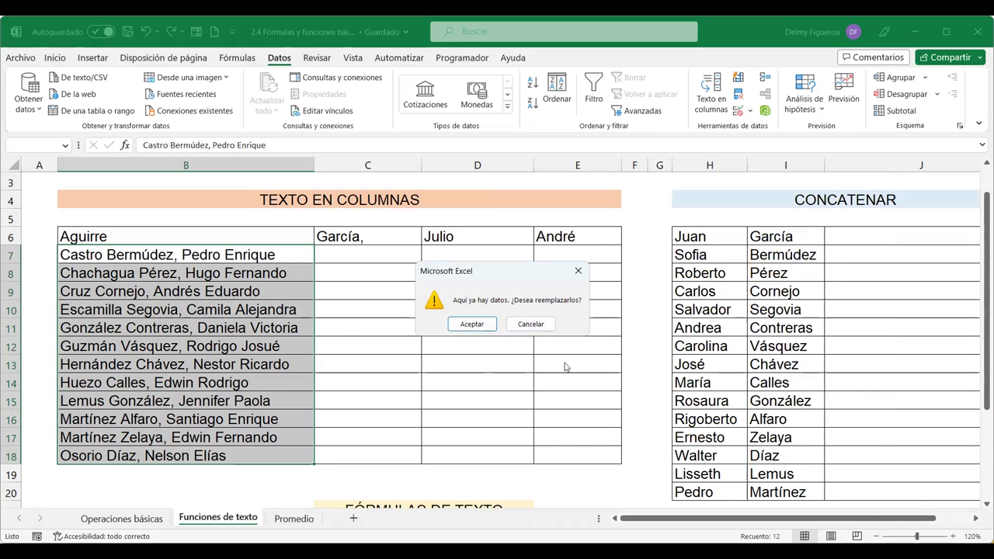
left_click(476, 325)
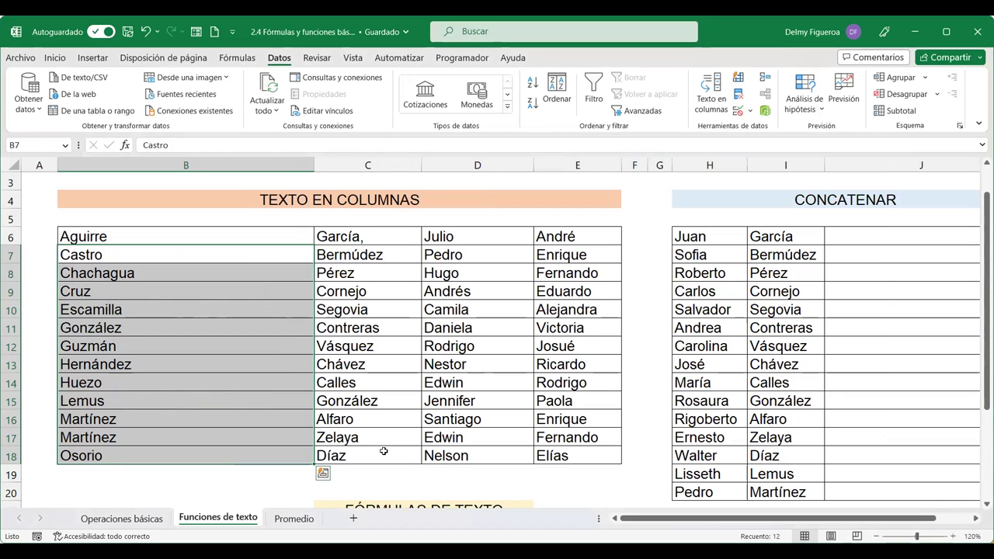
key("Escape")
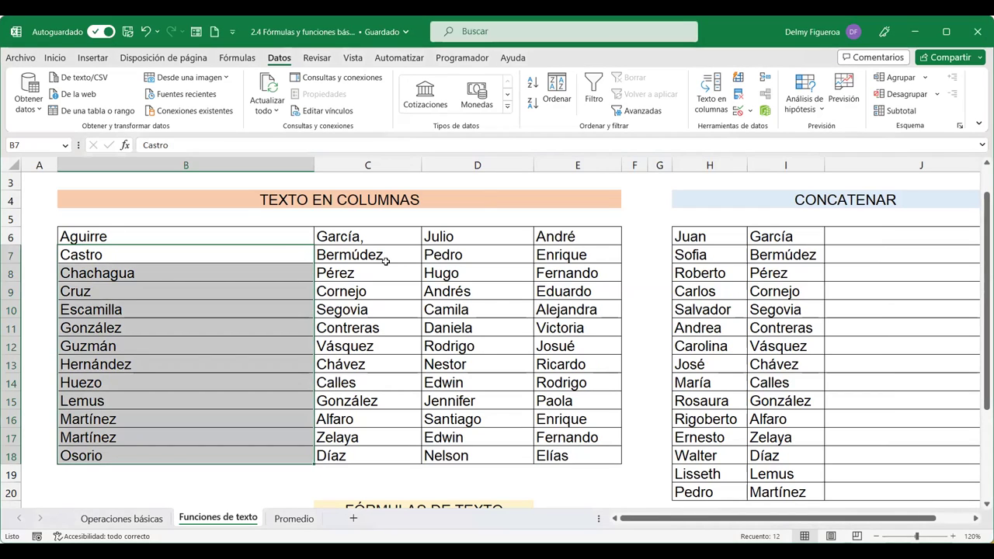
left_click(385, 261)
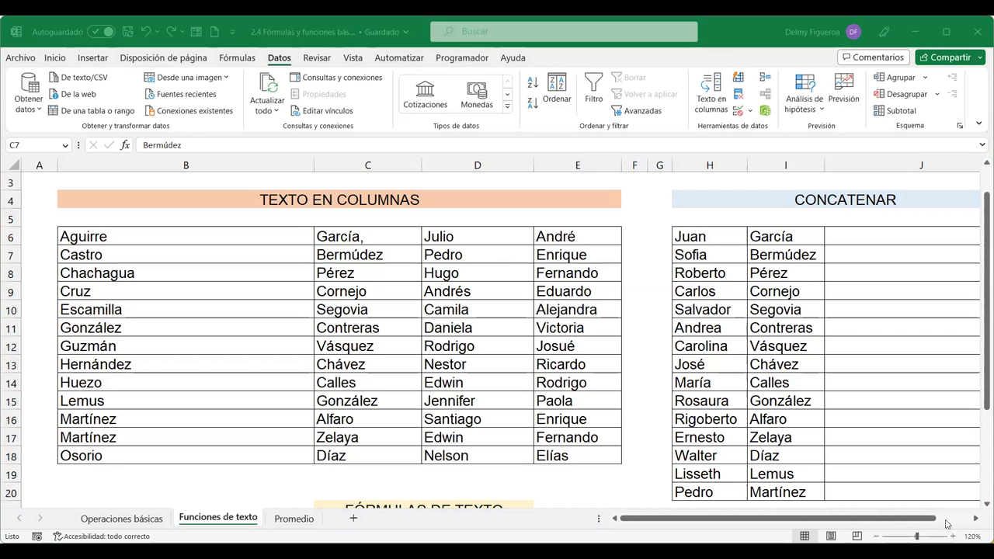
Step: Scroll right to the CONCATENAR table, select J6 and begin a formula with =
left_click(975, 522)
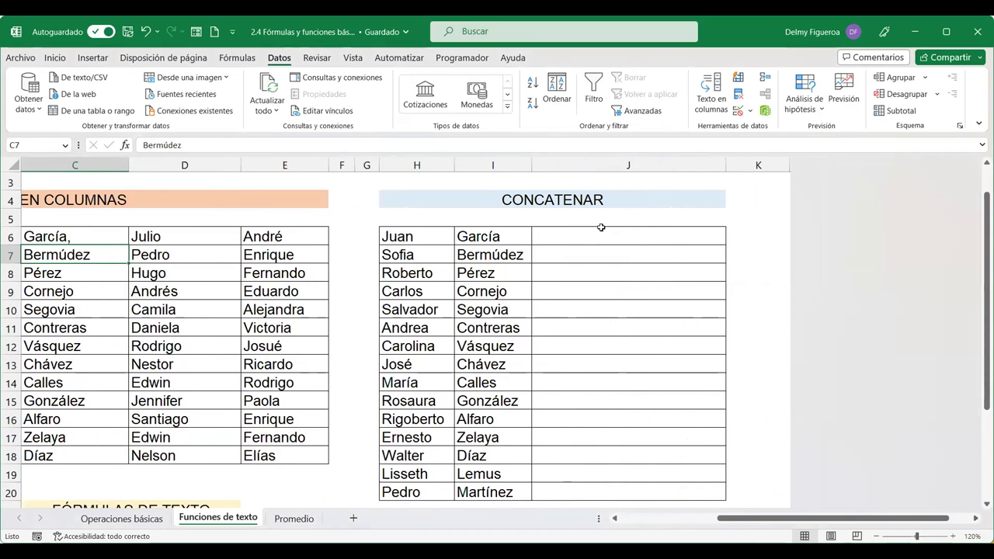
left_click(601, 230)
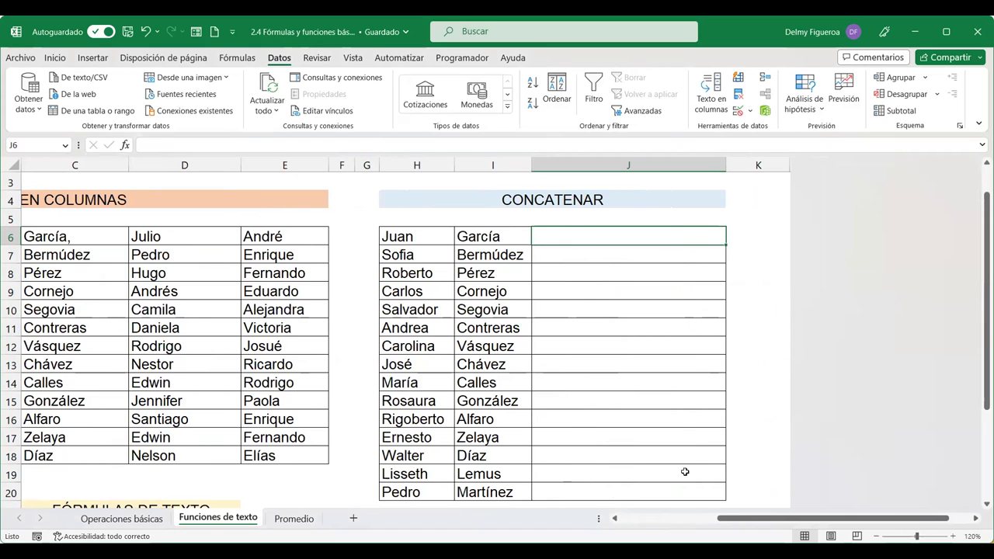
scroll(684, 483, "left", 3)
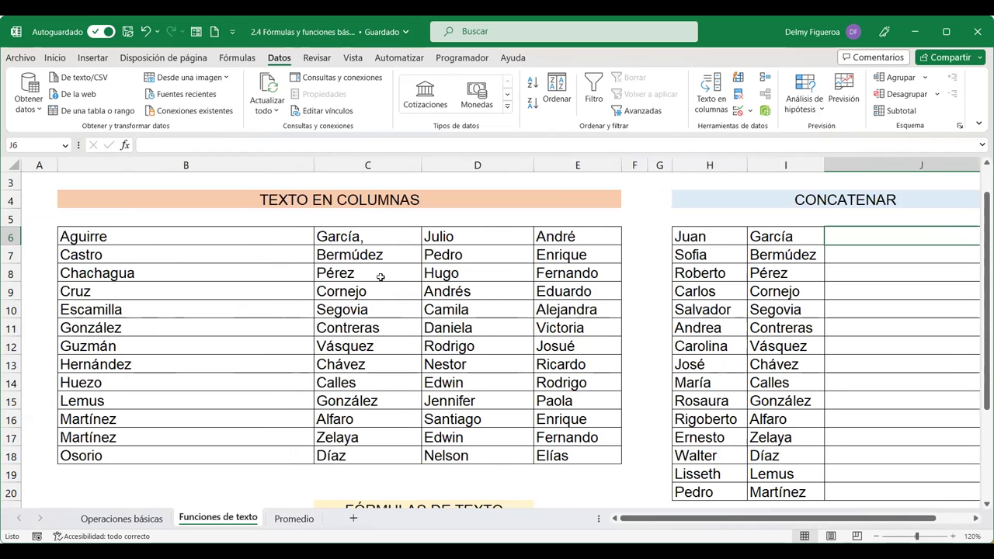
left_click(975, 518)
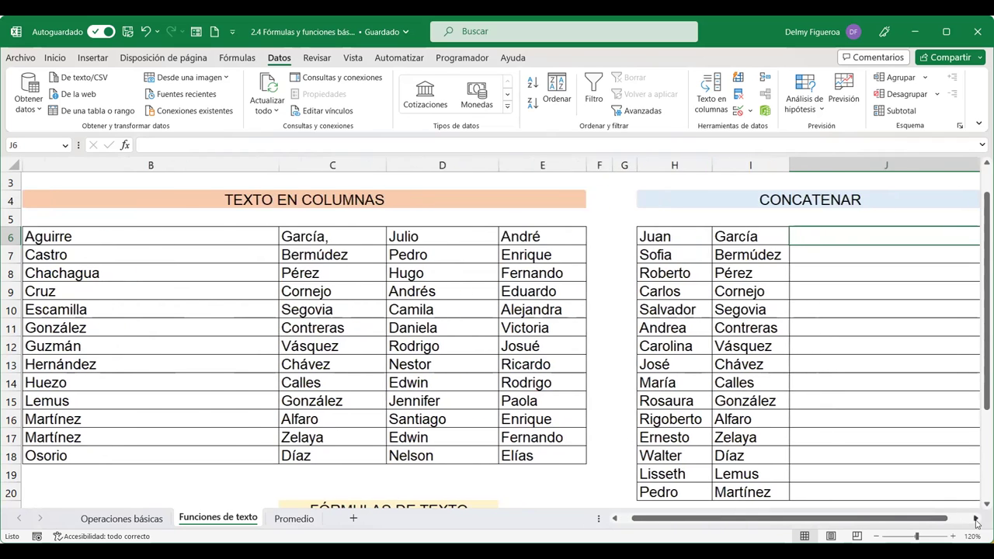
left_click(976, 518)
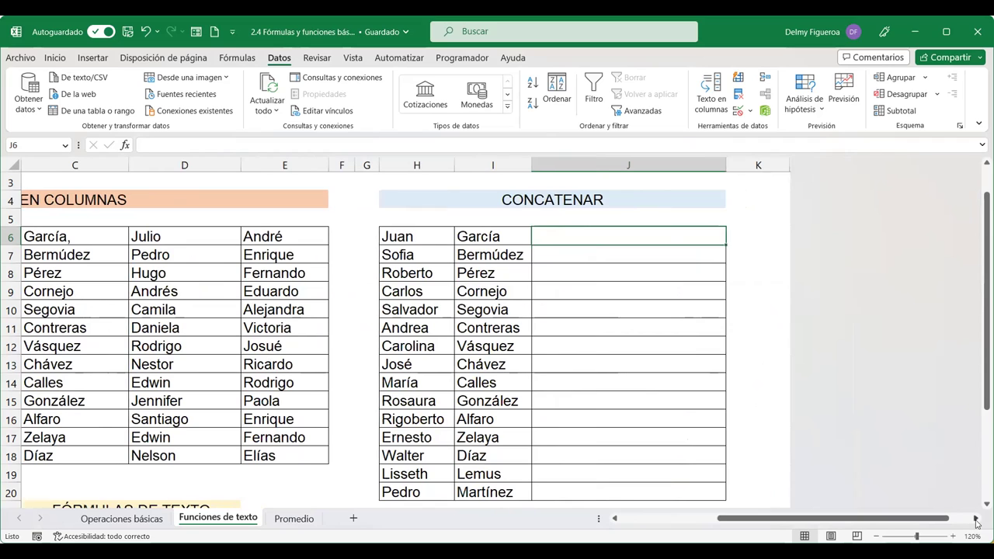
type("=")
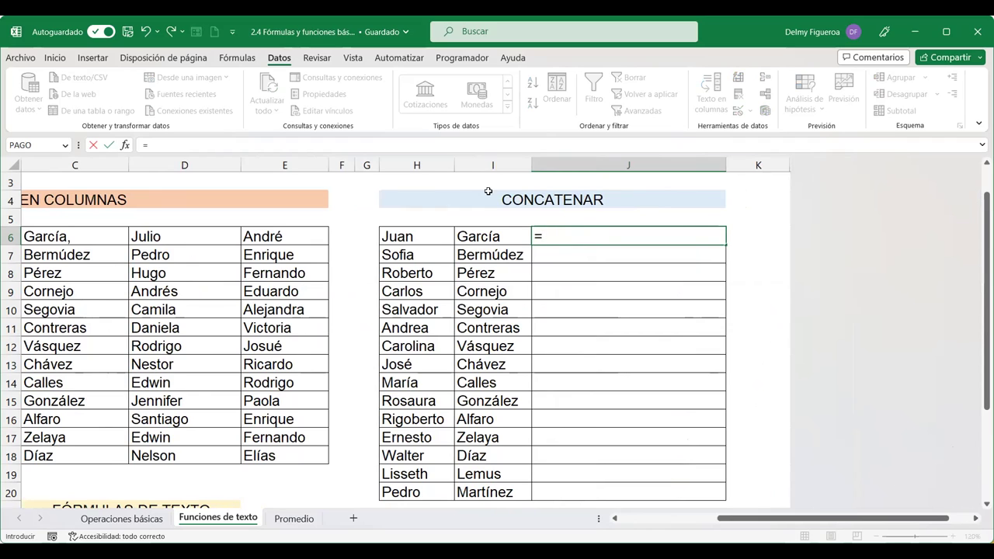
Step: Enter =H6&" "&I6 in J6 to join the first name and surname with a space
left_click(419, 233)
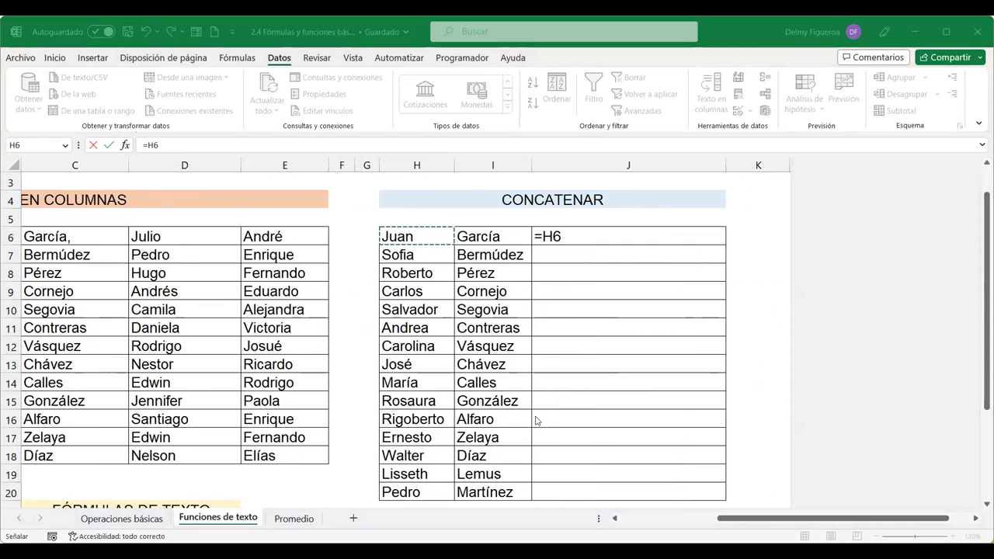
left_click(579, 238)
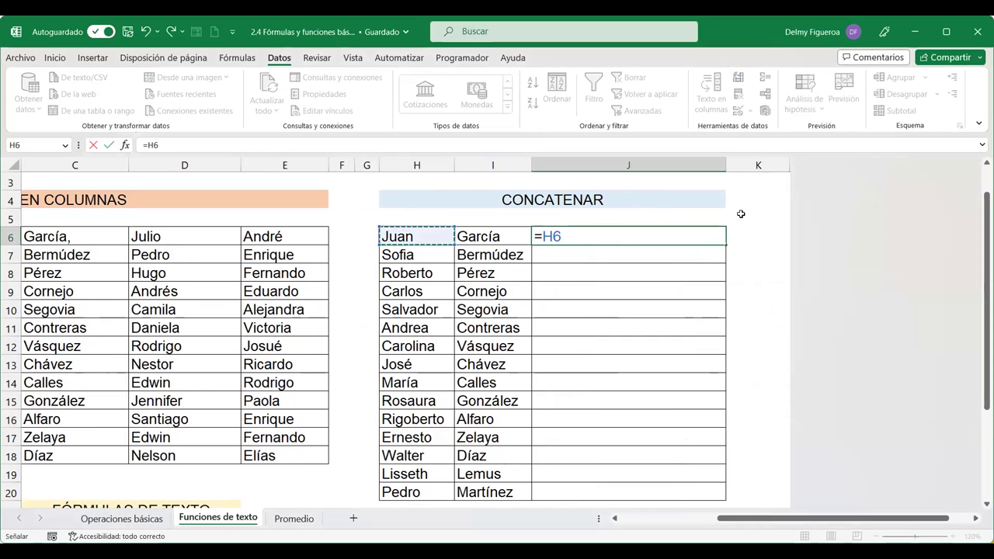
type("&")
left_click(505, 235)
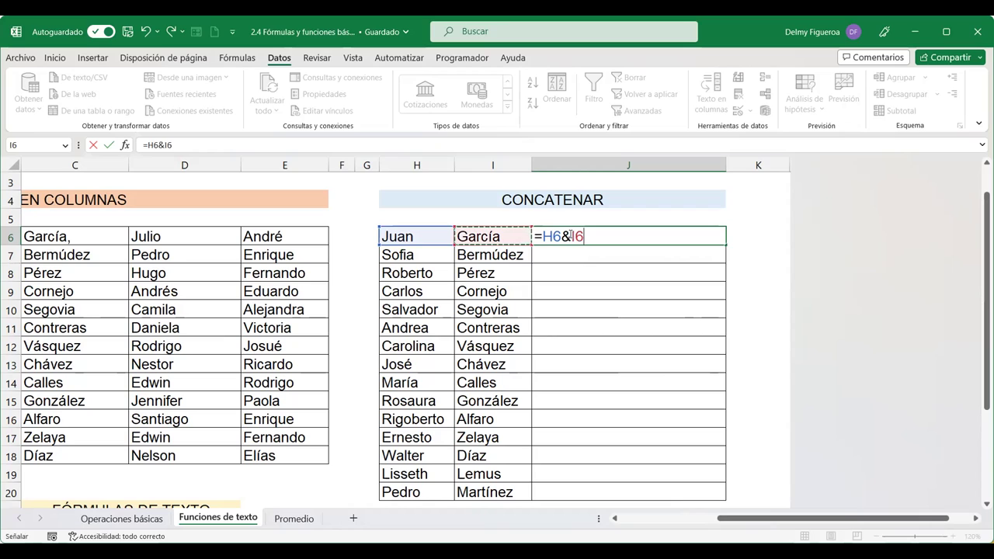
left_click(571, 236)
type("\"")
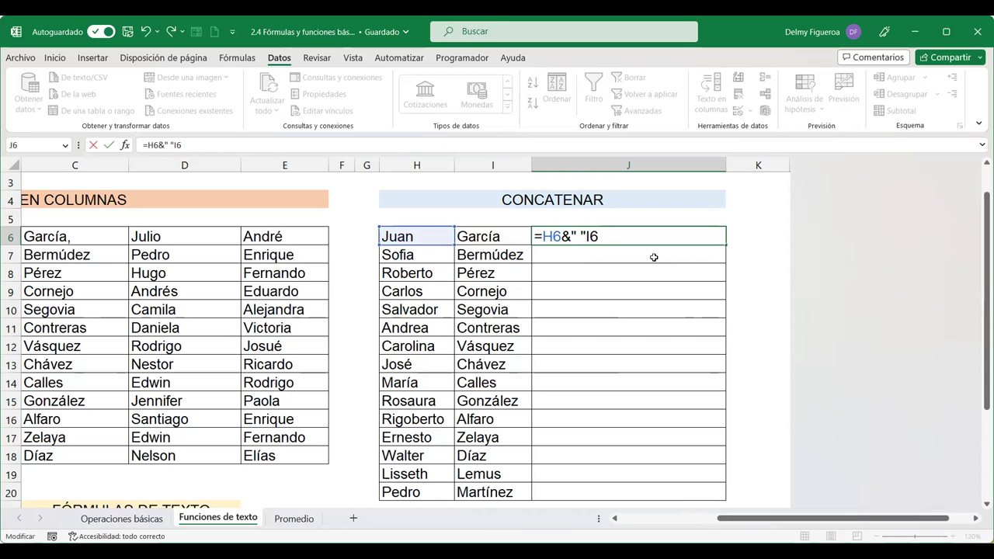
type("&")
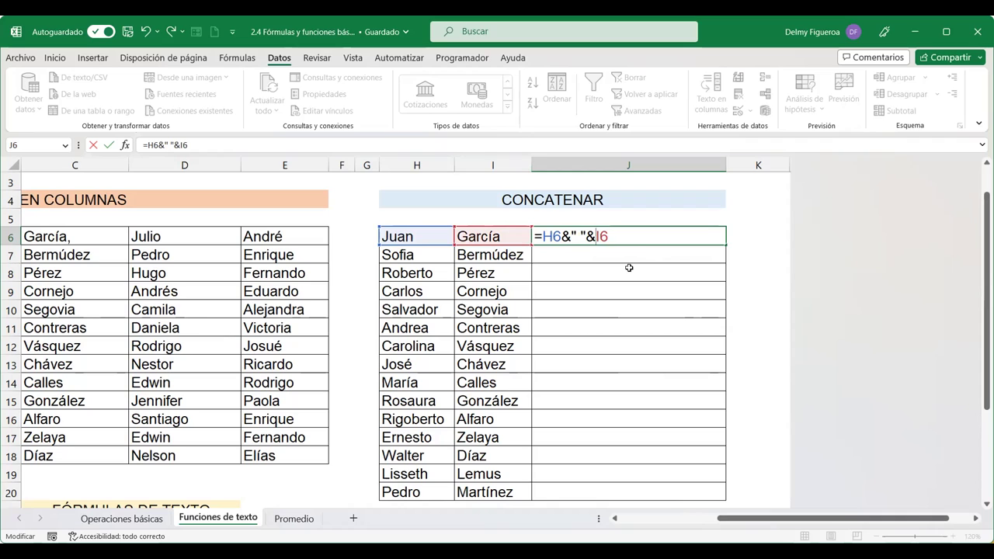
key("Return")
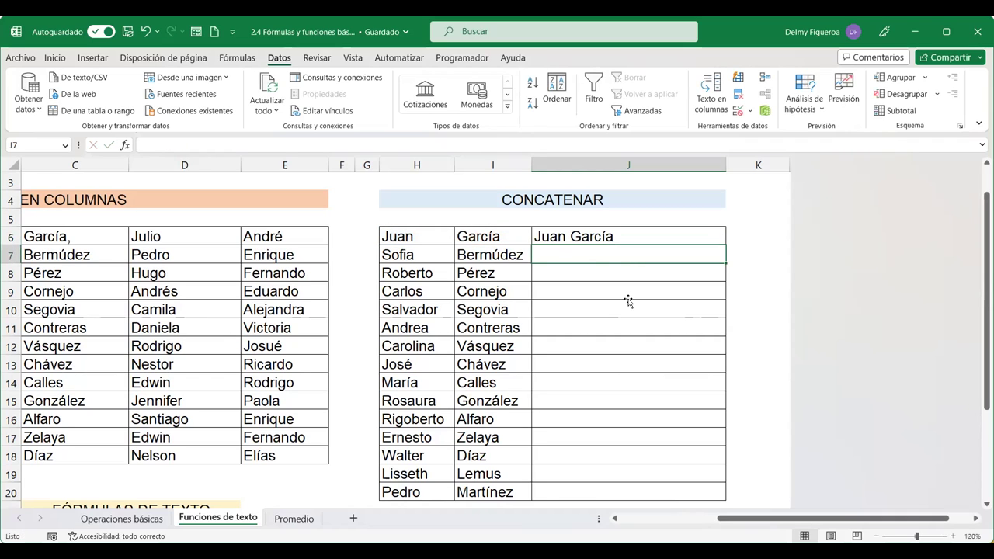
Step: Fill the J6 formula down to J20, then undo the fill
left_click(624, 233)
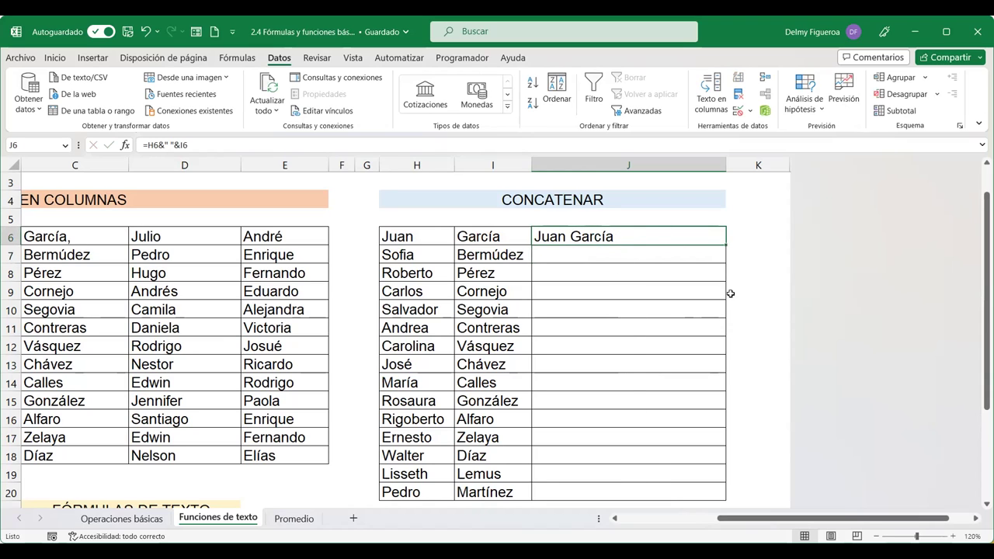
left_click_drag(724, 243, 716, 474)
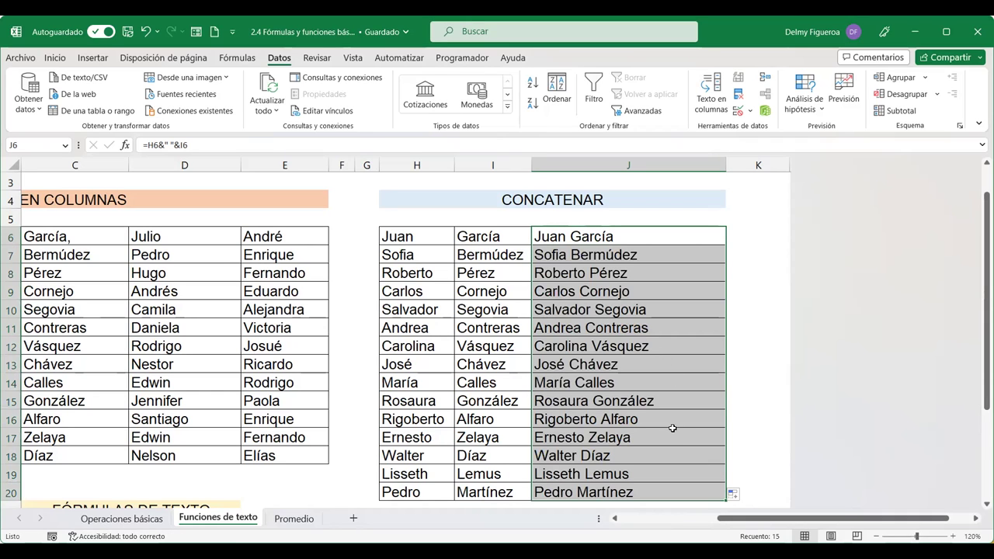
key("ctrl+z")
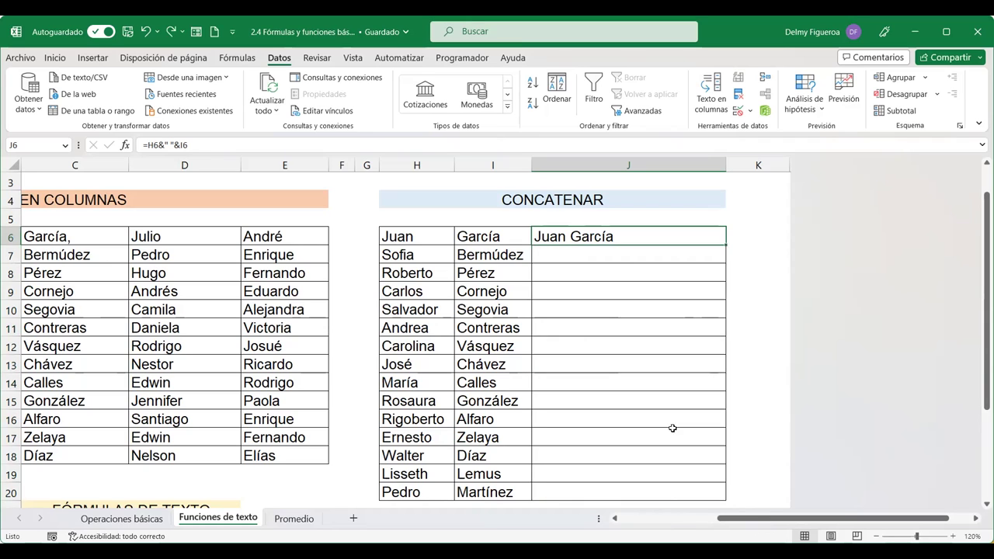
Step: In J7, type =conca and pick CONCATENAR from the autocomplete suggestions
left_click(611, 257)
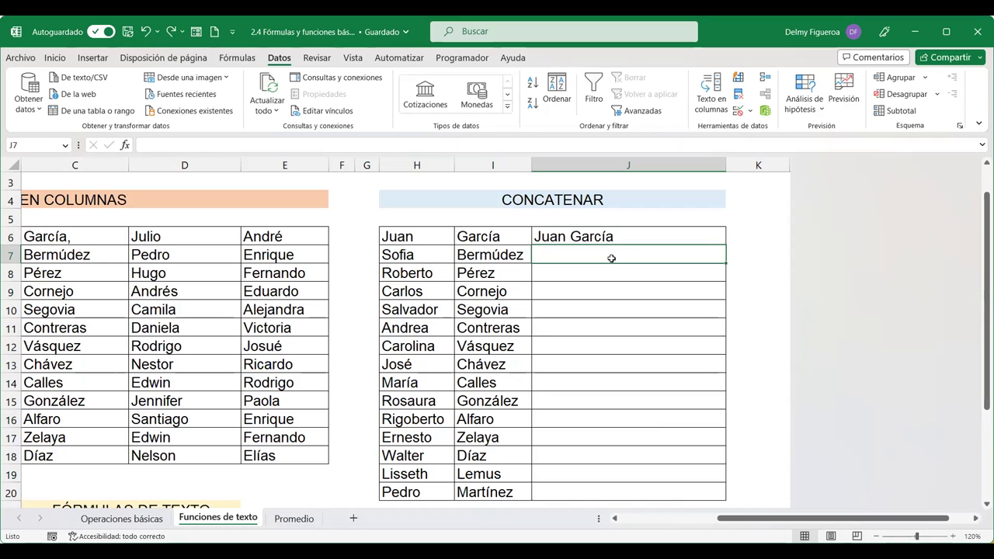
type("=")
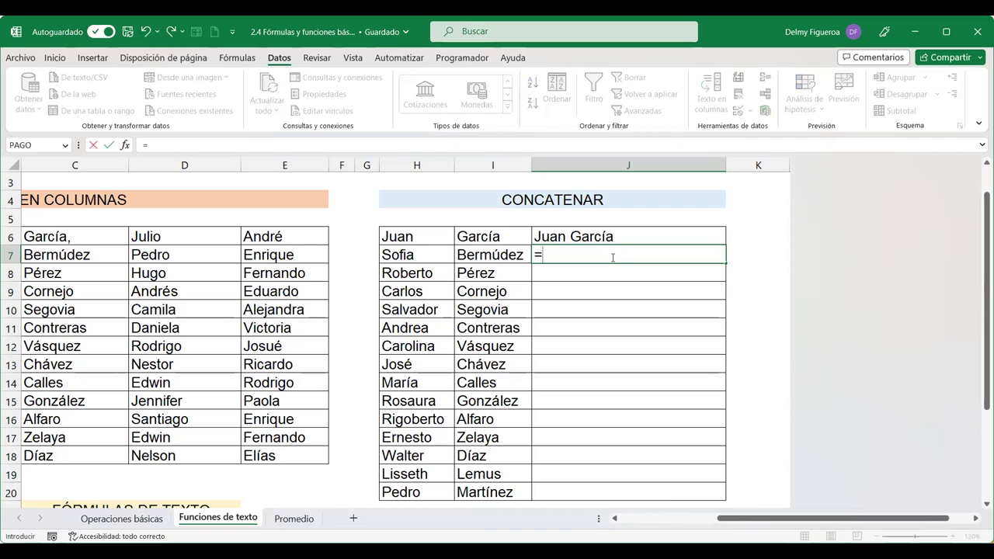
type("conca")
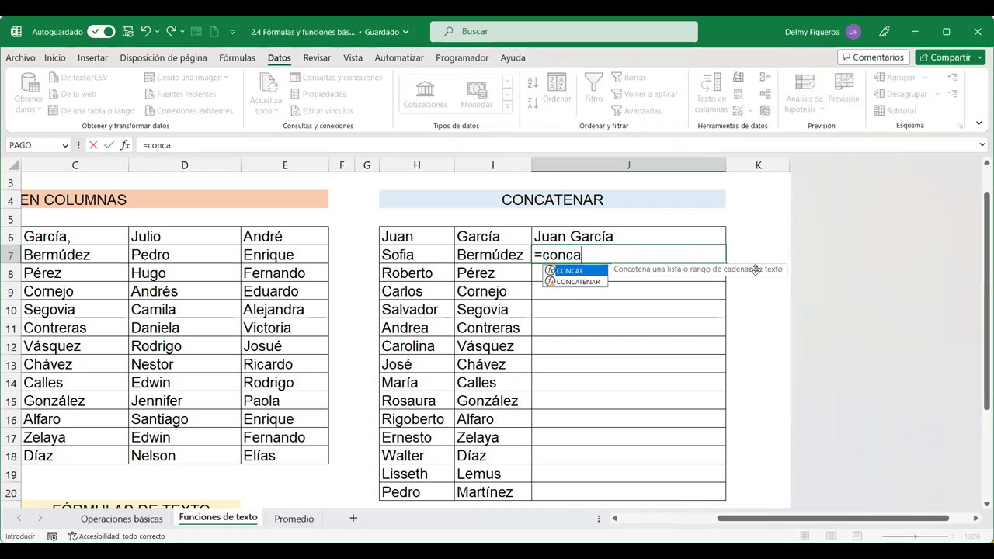
left_click(590, 283)
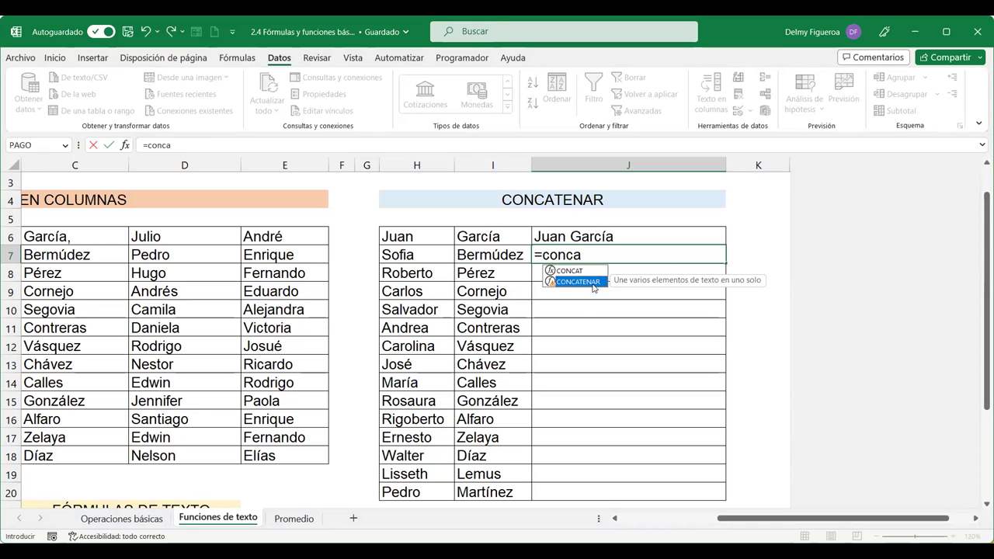
double_click(594, 281)
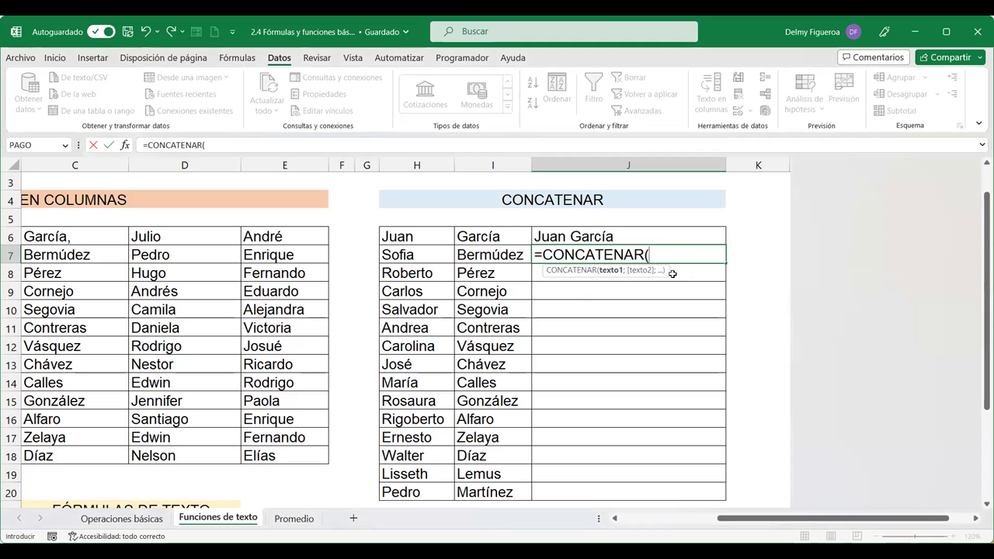
left_click(419, 255)
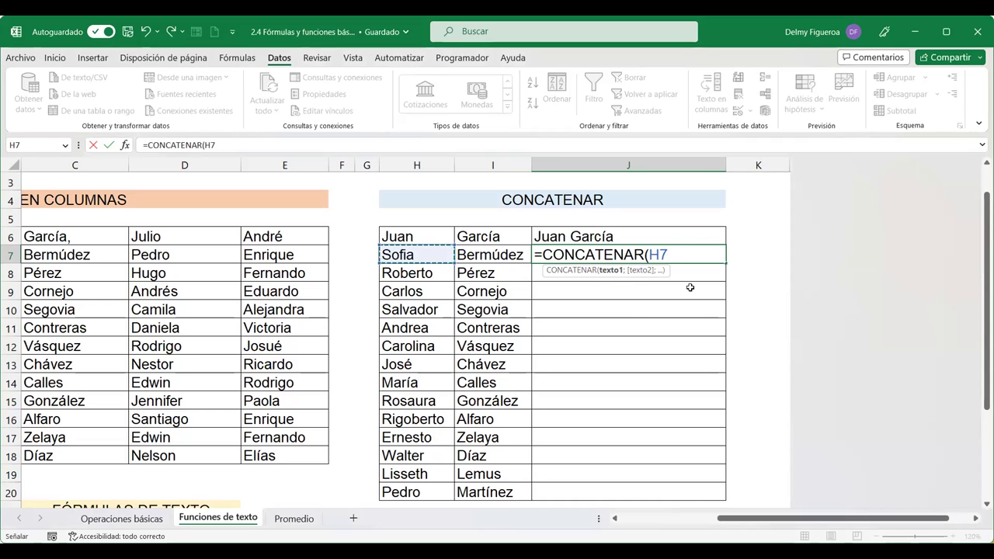
type(";")
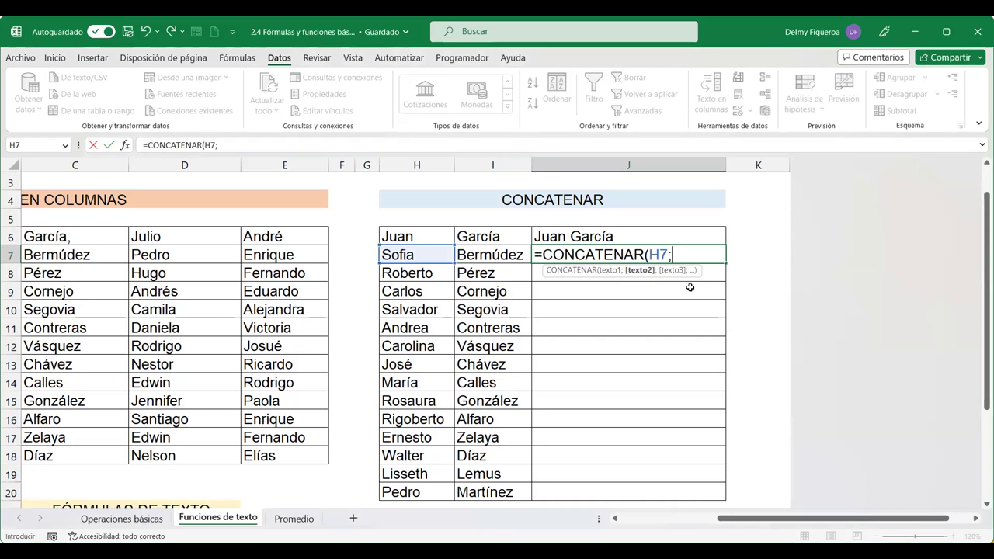
type("\" \"")
type(";")
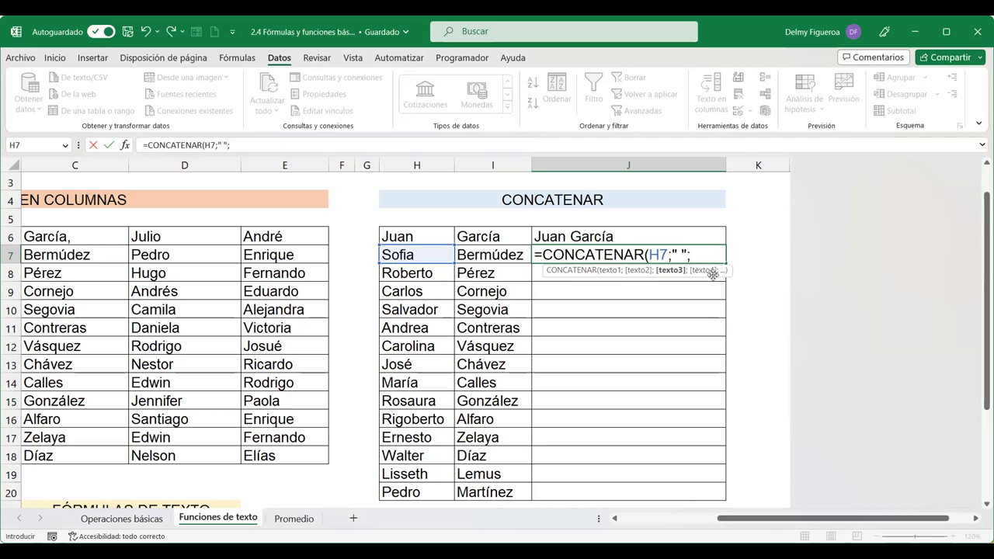
left_click(501, 251)
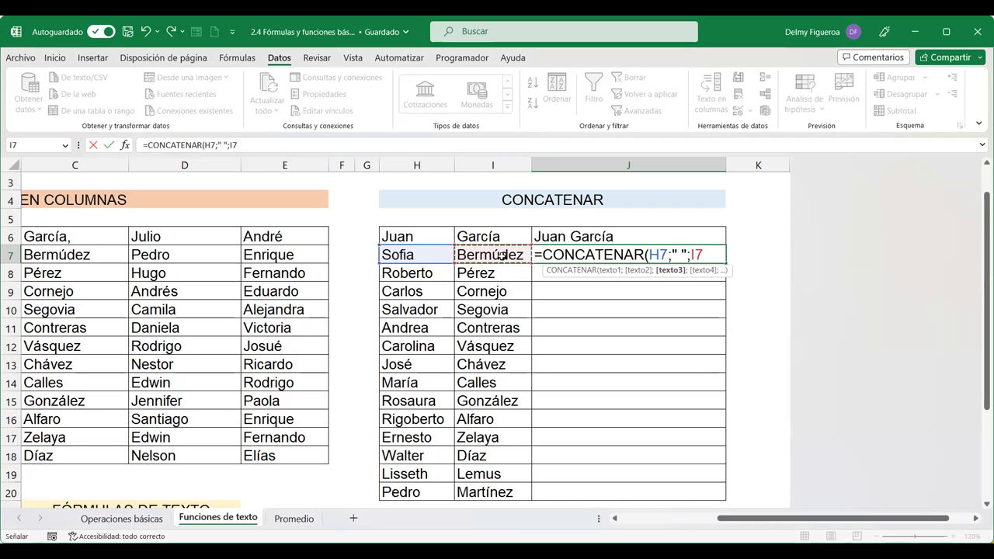
key("Return")
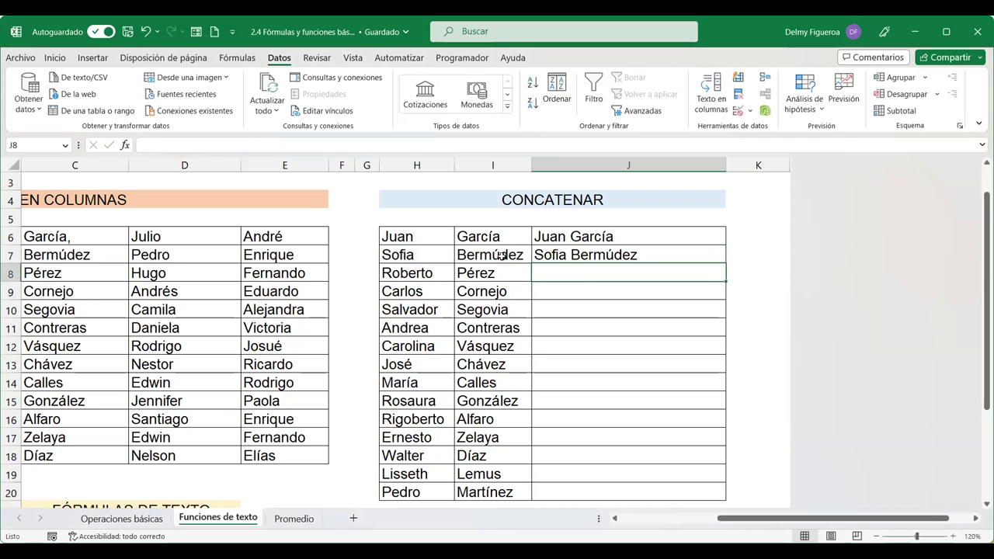
Step: Enter =CONCAT(H8;" ";I8) in J8 and fill it down through J20
left_click(641, 251)
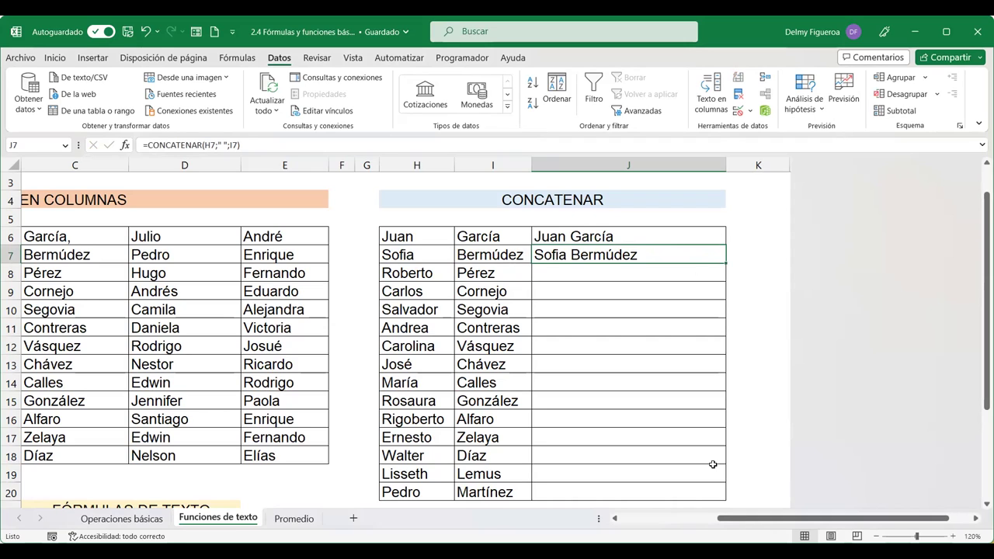
left_click(651, 272)
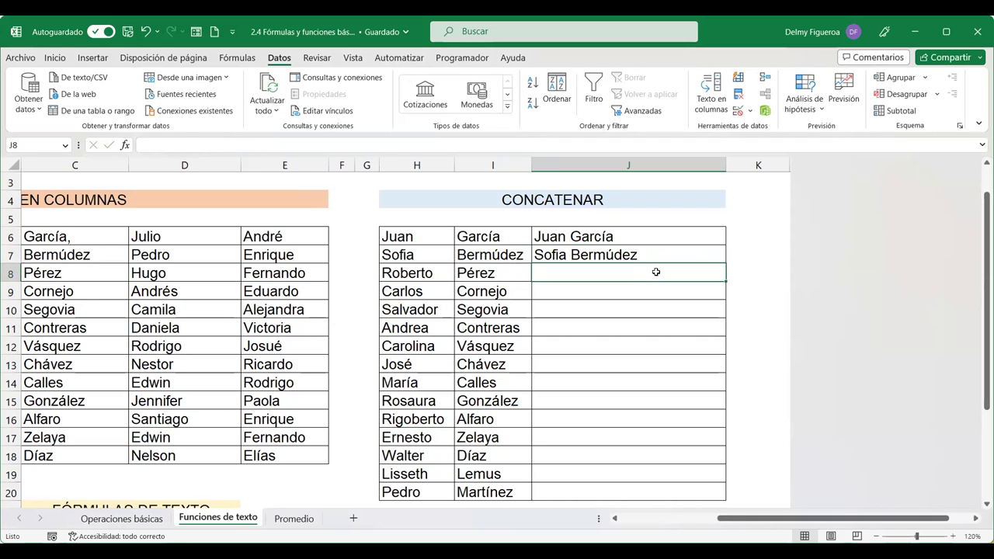
type("=")
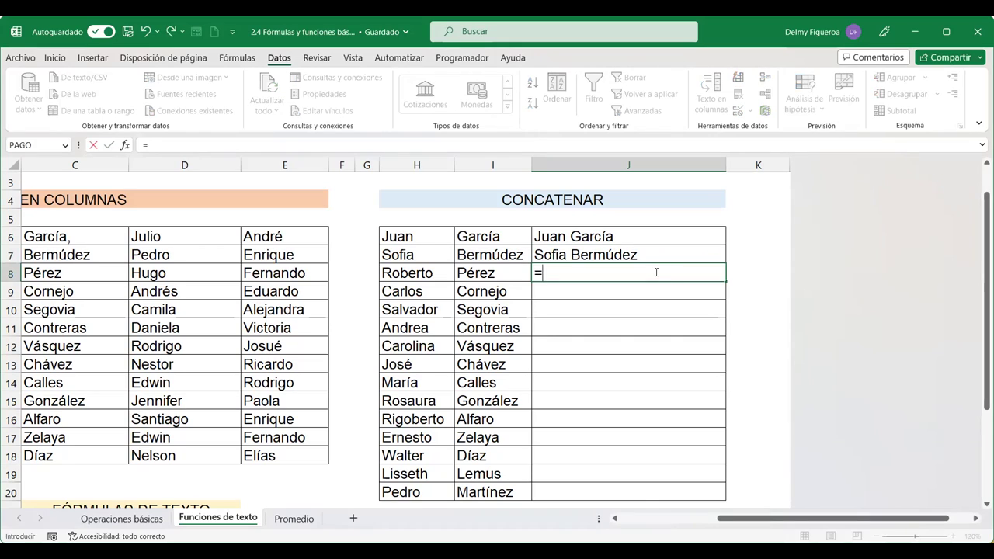
type("con")
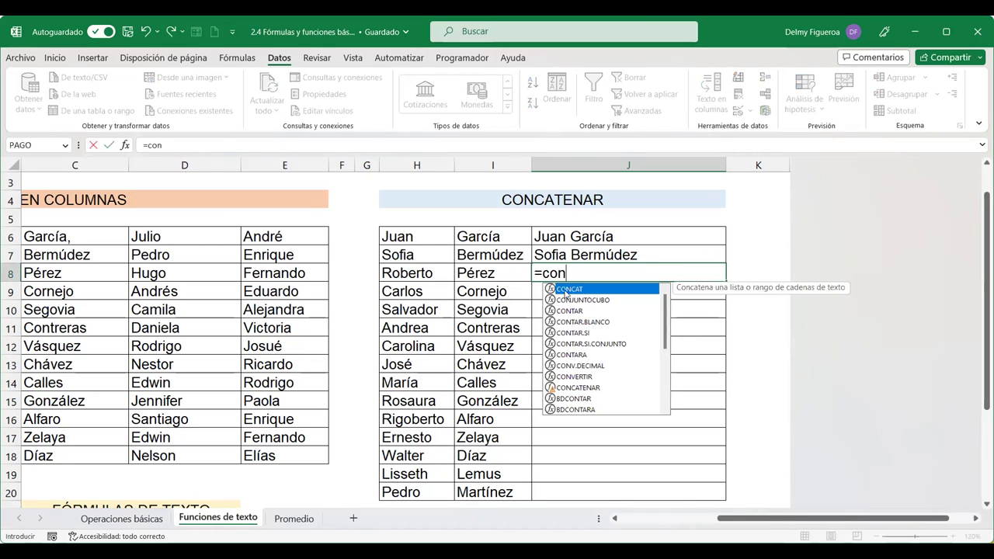
key("Tab")
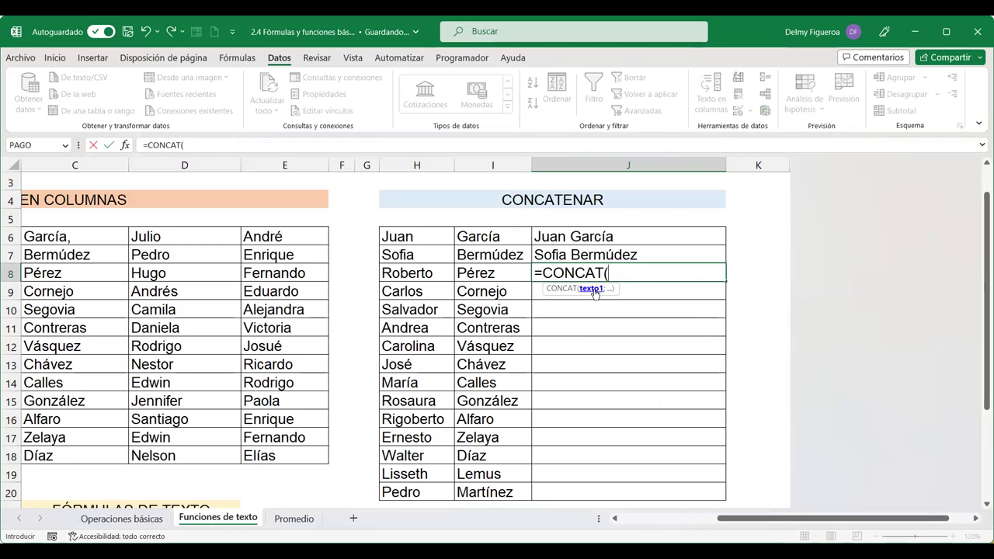
left_click(419, 273)
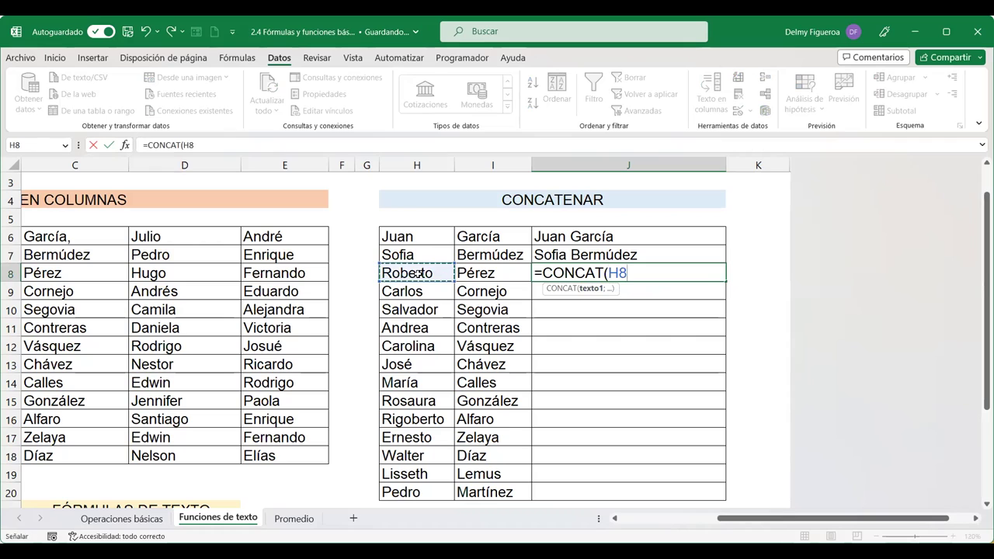
type(";")
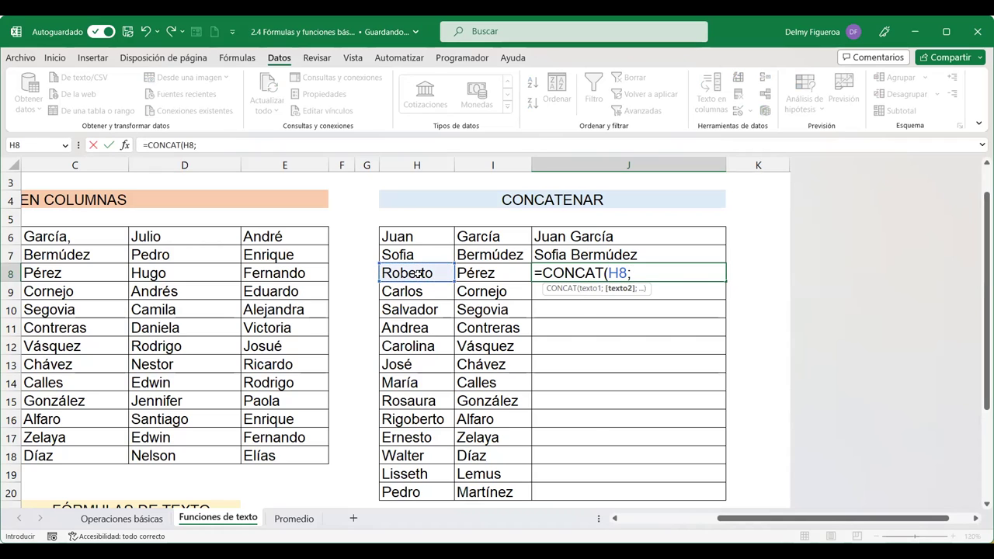
type("\" \"")
type(";")
left_click(472, 270)
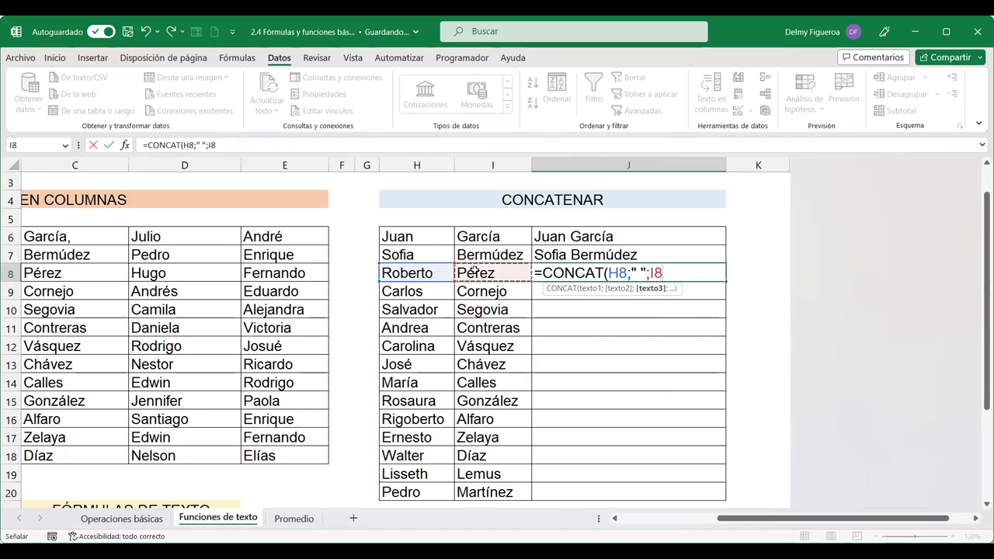
key("Return")
left_click(617, 269)
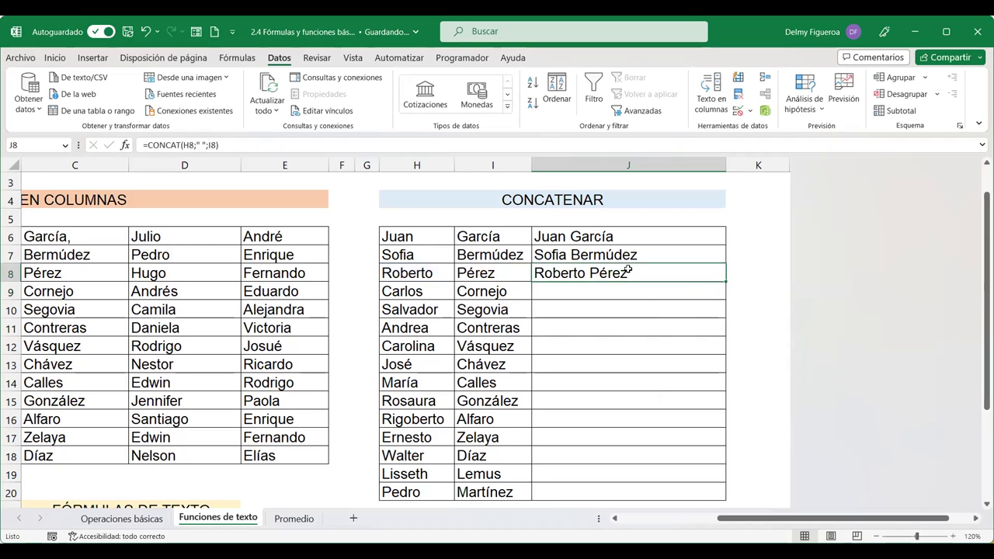
left_click_drag(724, 281, 718, 494)
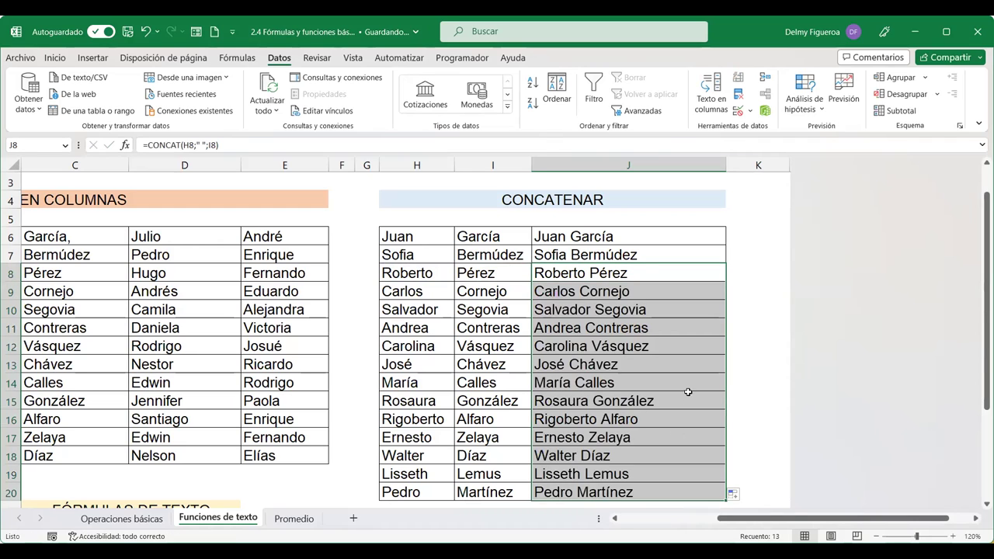
Step: Review the J6 and J7 formulas, then delete the joined names in J8:J20
left_click(619, 236)
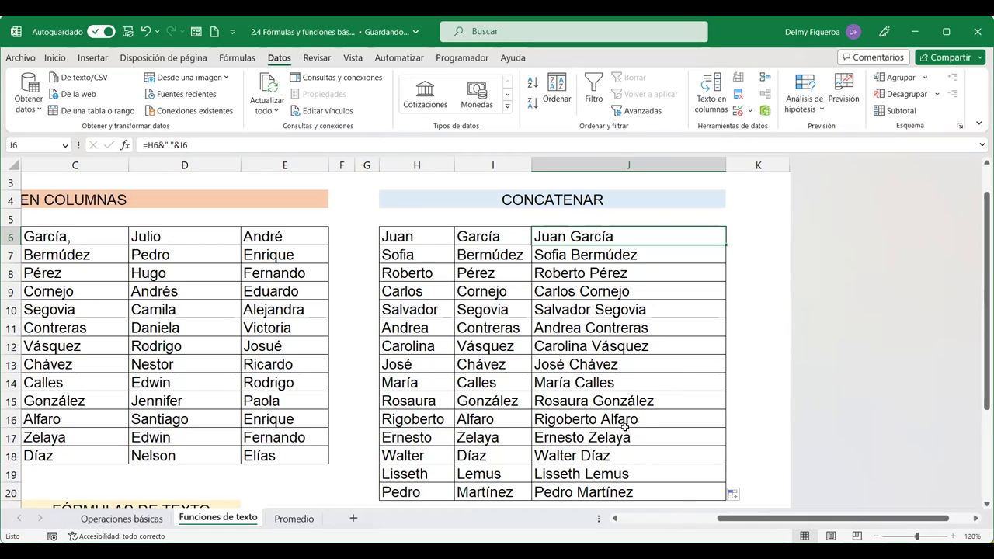
left_click(610, 257)
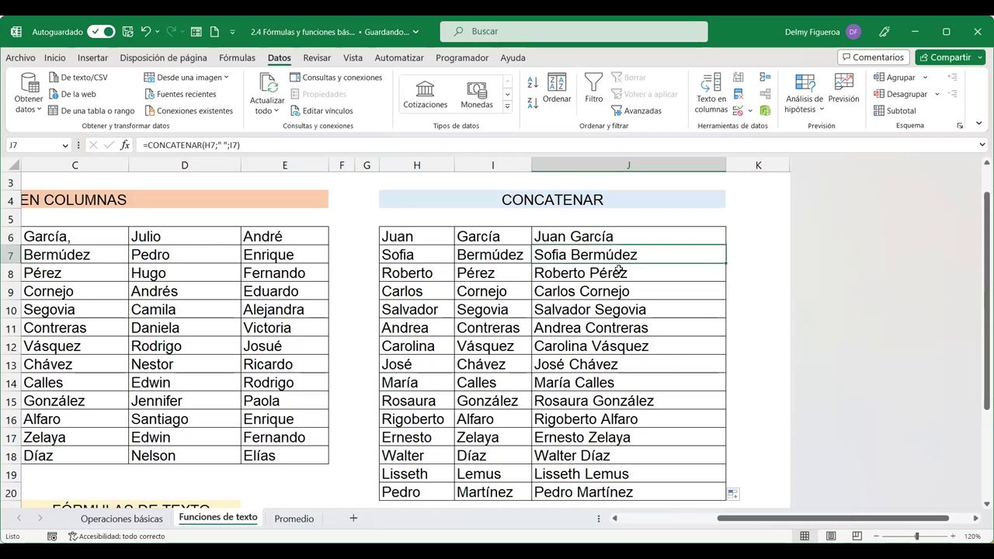
left_click_drag(626, 270, 633, 486)
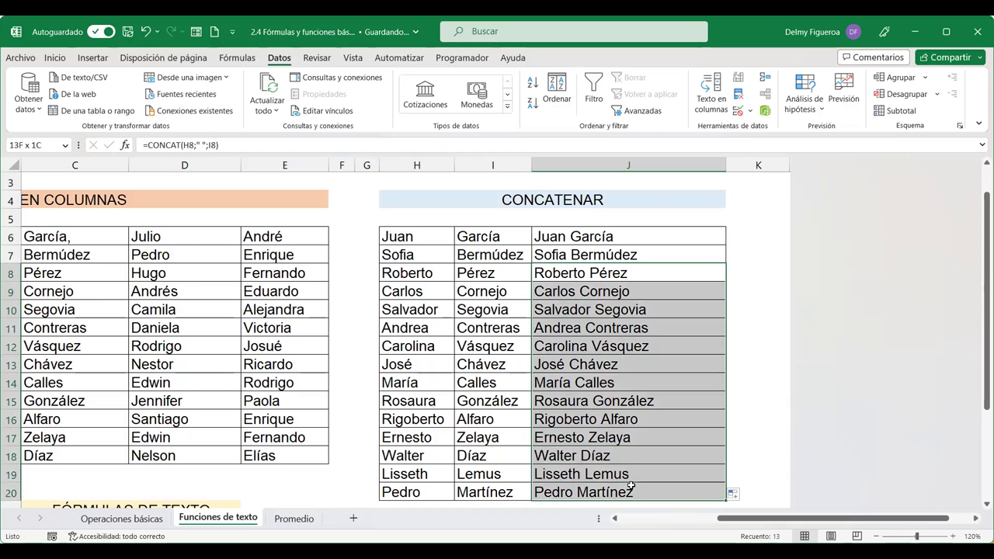
key("Delete")
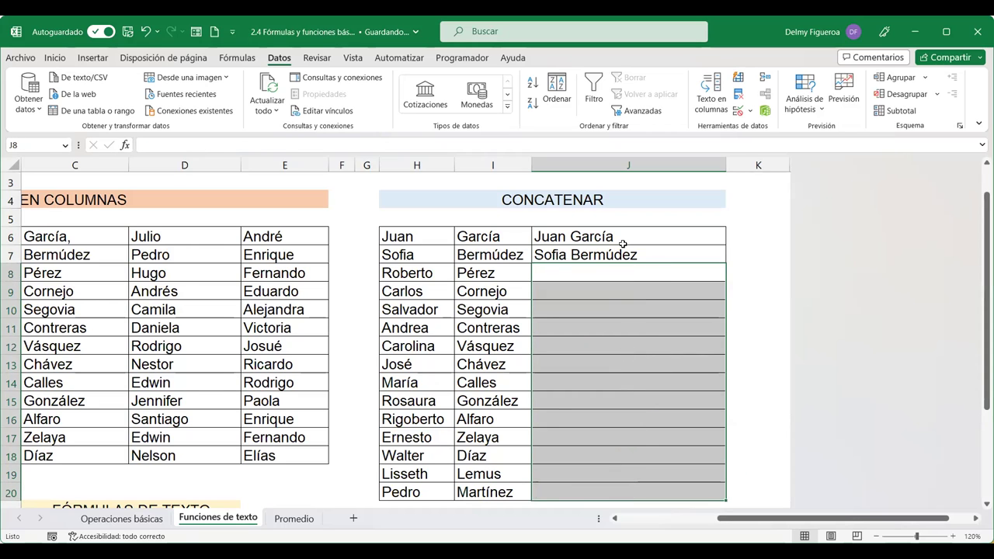
Step: Clear J7 and retype it as =CONCATENAR(H7;" ";I7)
left_click(629, 257)
key("Delete")
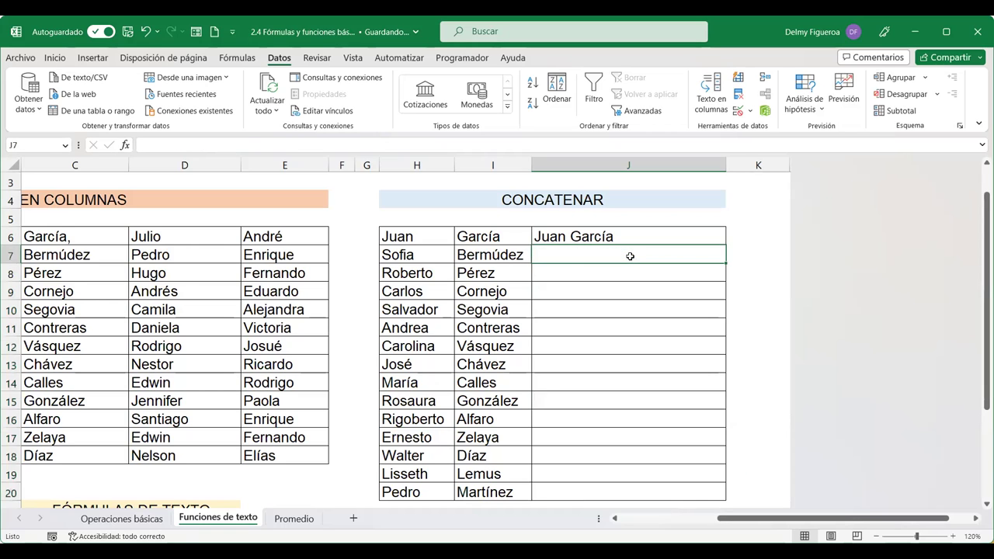
type("=")
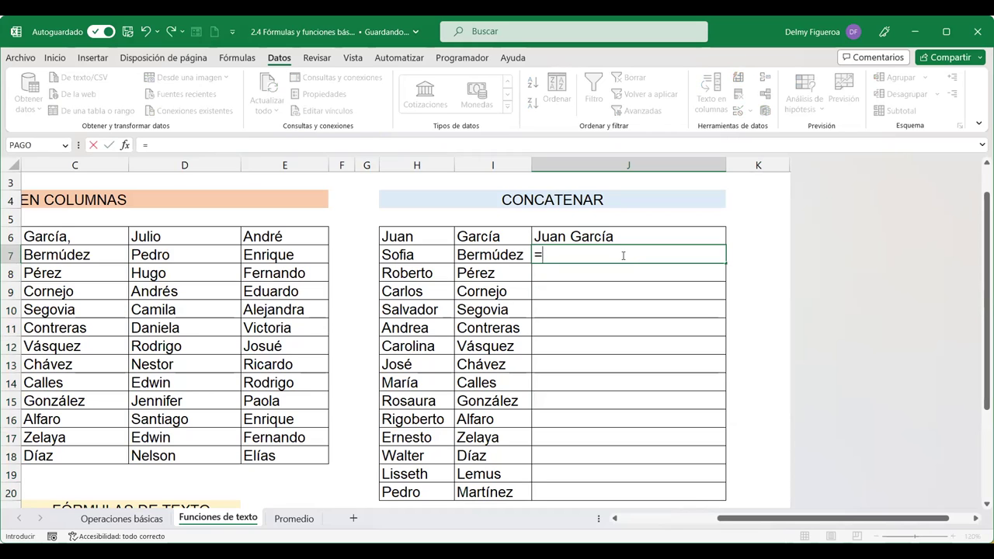
type("conca")
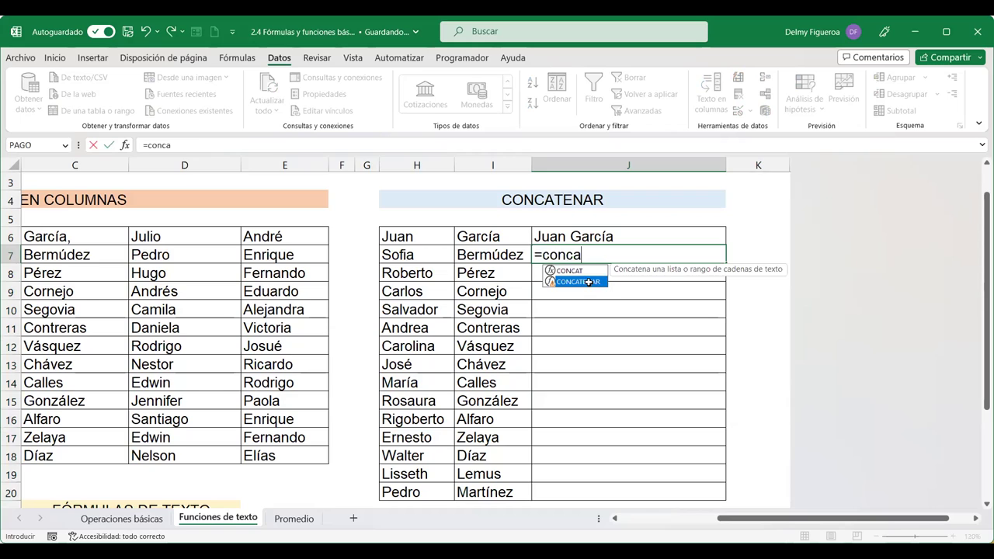
double_click(588, 282)
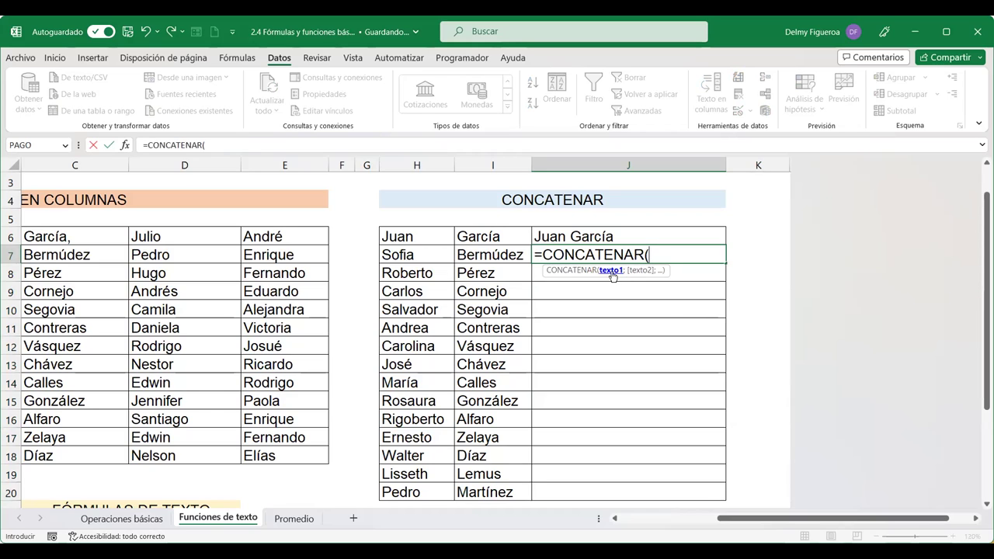
left_click(419, 254)
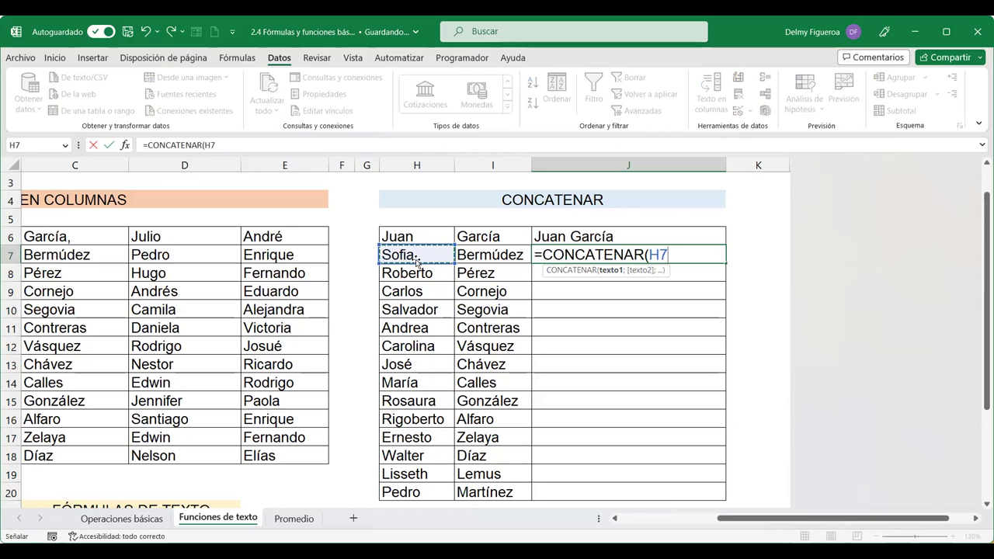
type(";")
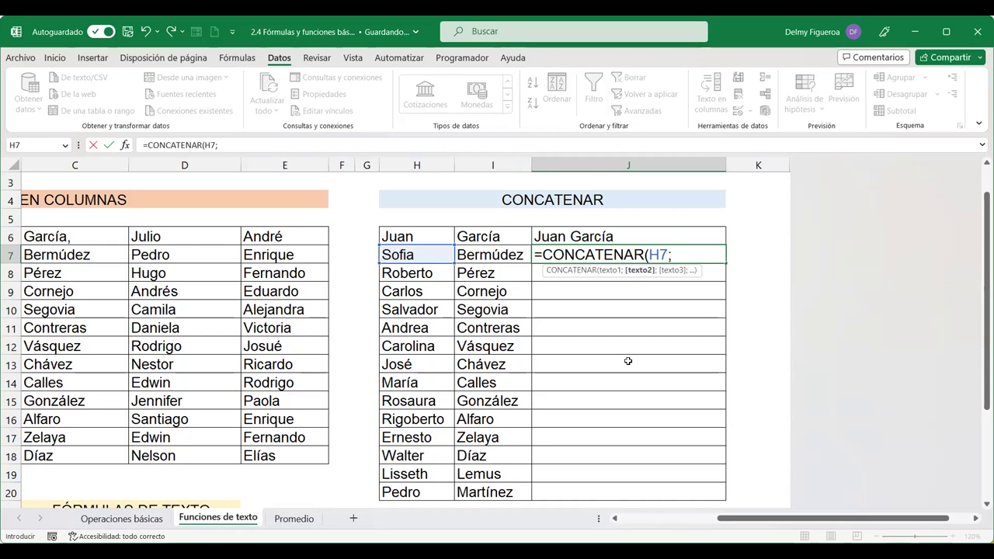
type("\"")
type(";")
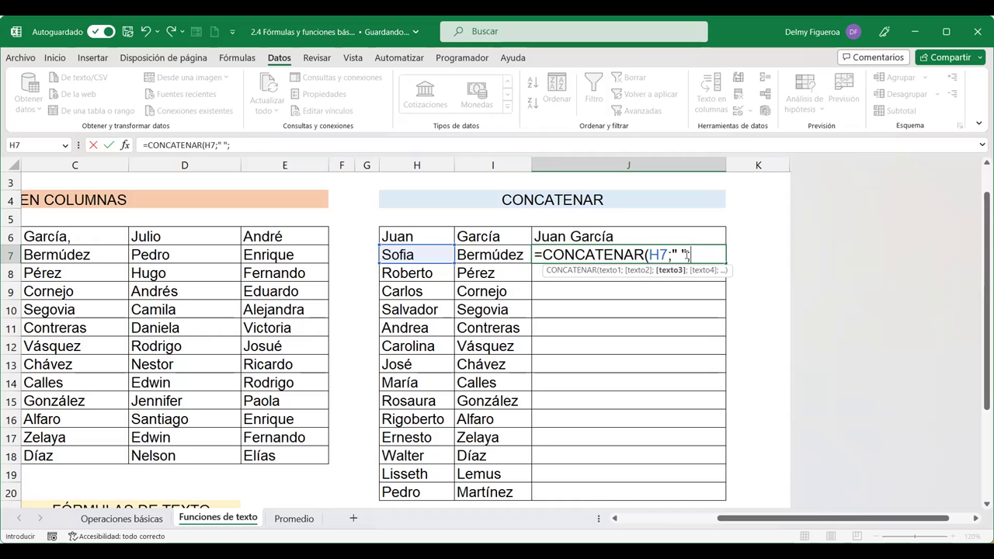
left_click(494, 253)
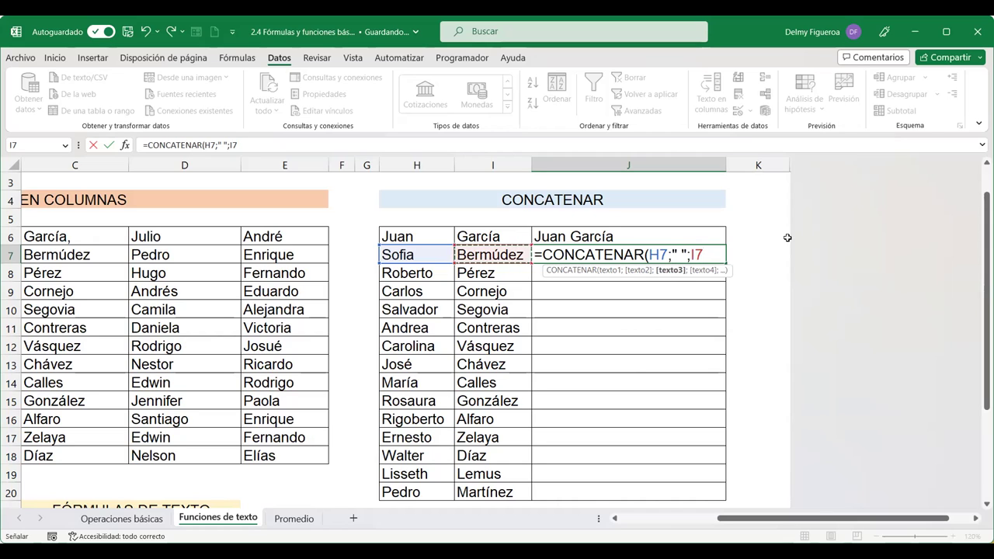
type(")")
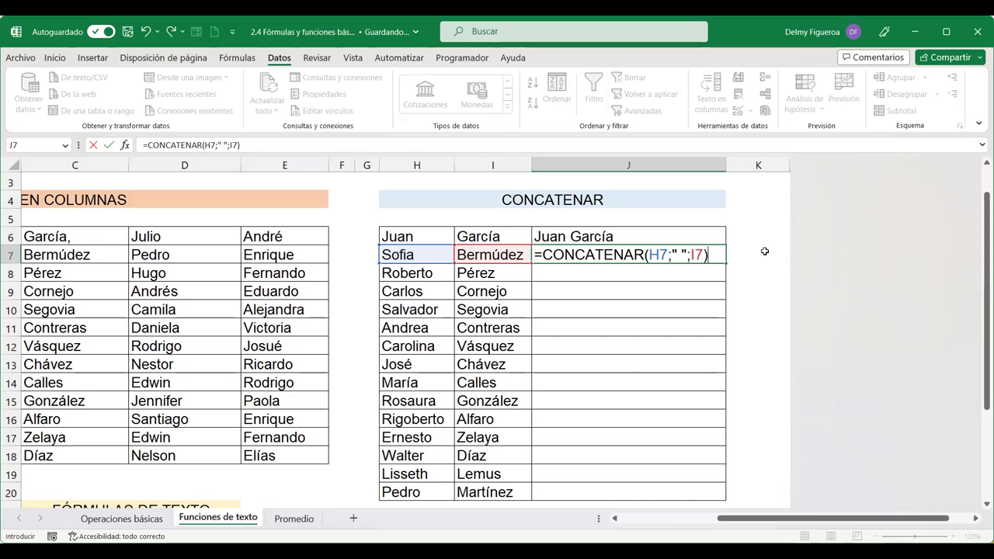
Step: Confirm J7's CONCATENAR formula and copy it down to J20
key("Return")
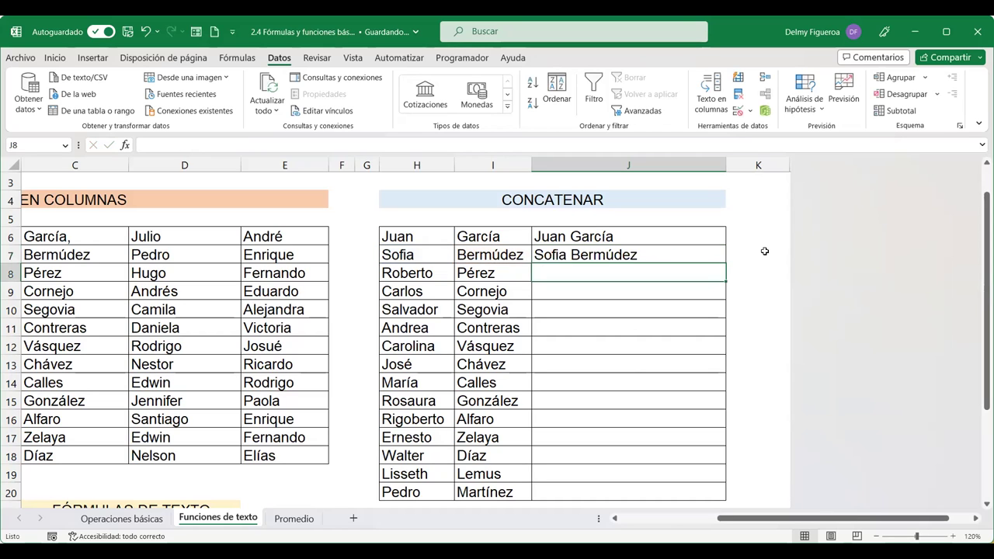
left_click(708, 256)
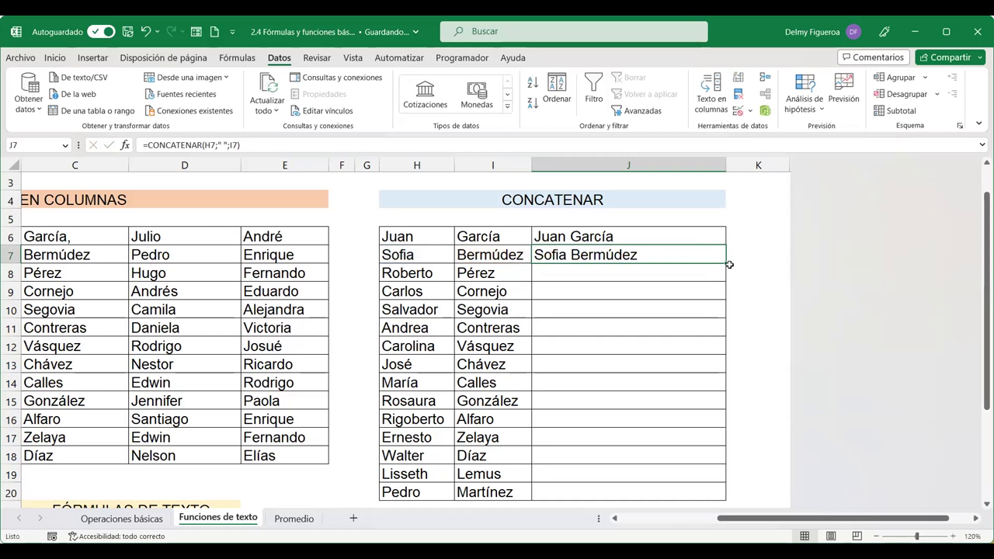
left_click_drag(724, 263, 718, 476)
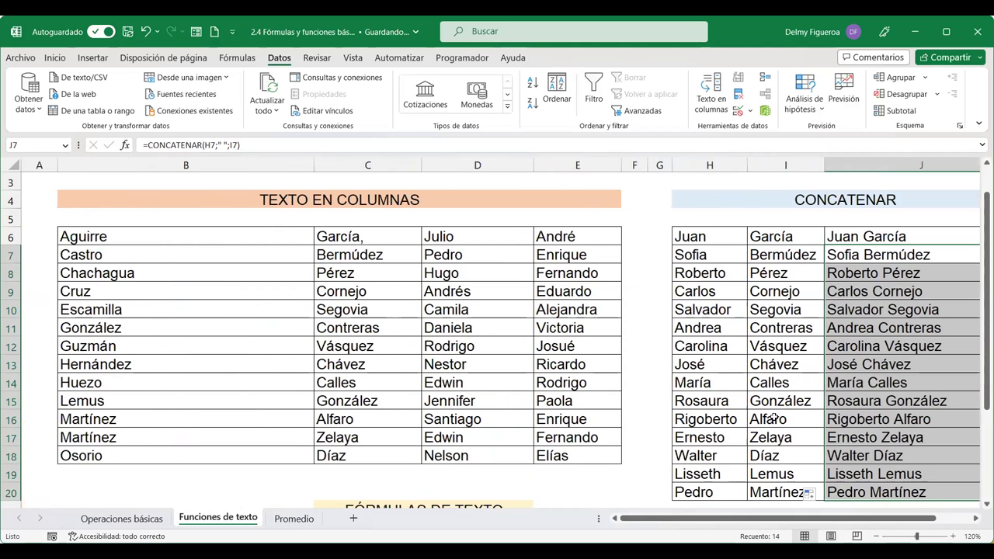
scroll(699, 336, "down", 2)
scroll(698, 337, "down", 2)
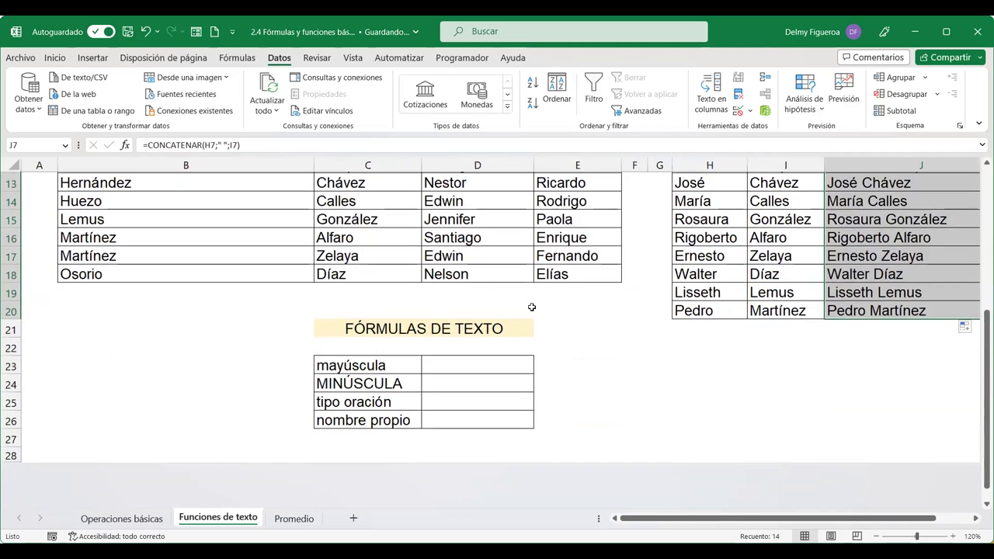
Step: Enter =MAYUSC(C23) in D23 so it shows MAYÚSCULA
left_click(474, 369)
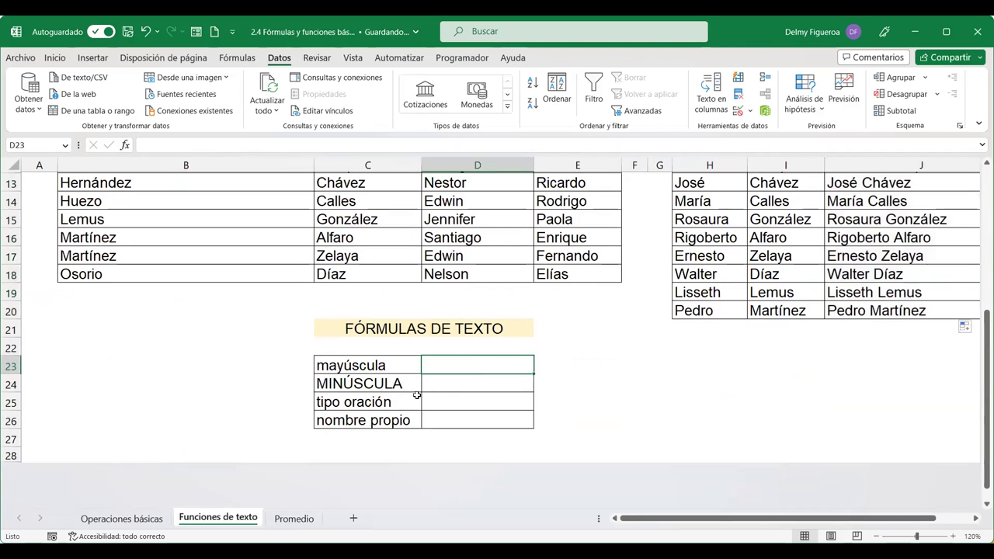
left_click(359, 363)
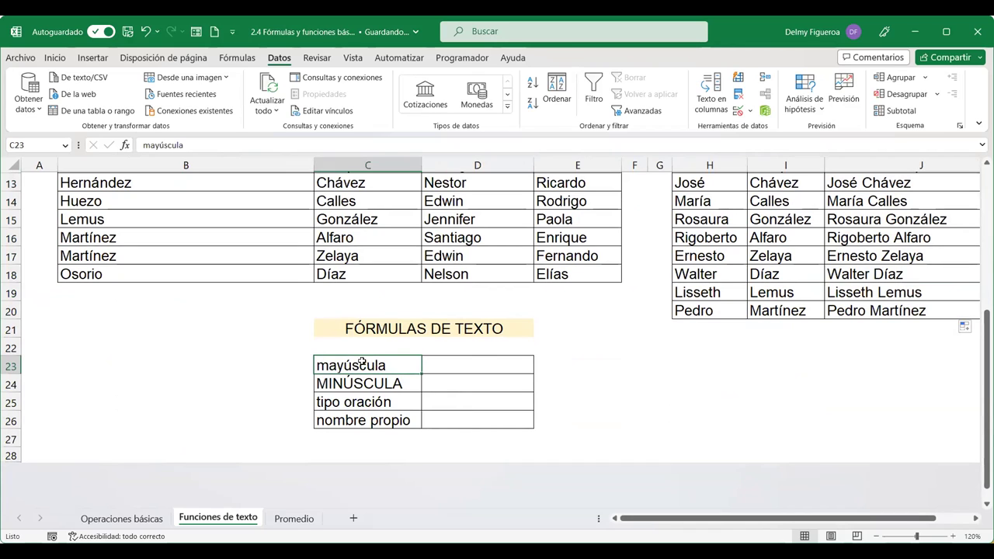
left_click(472, 361)
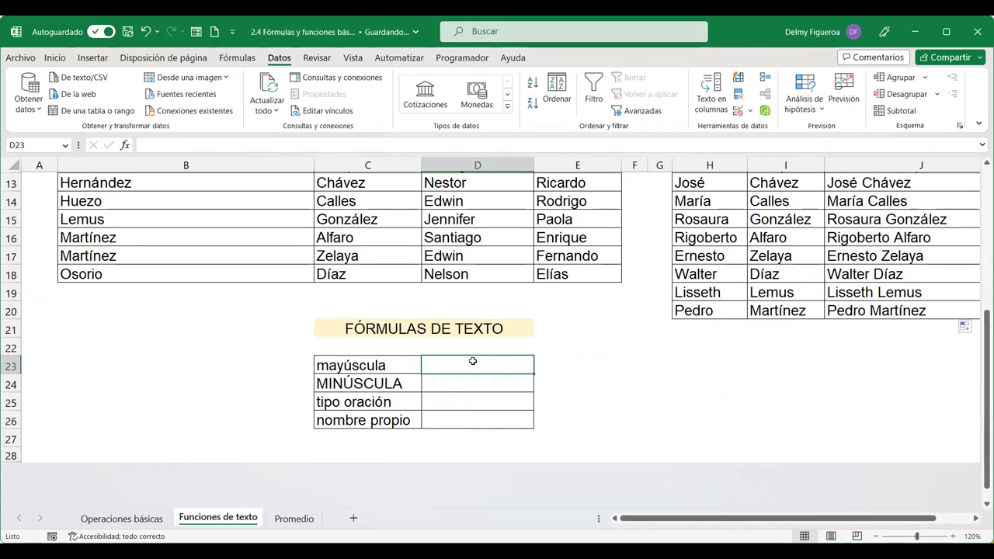
left_click(367, 363)
left_click(470, 360)
type("=")
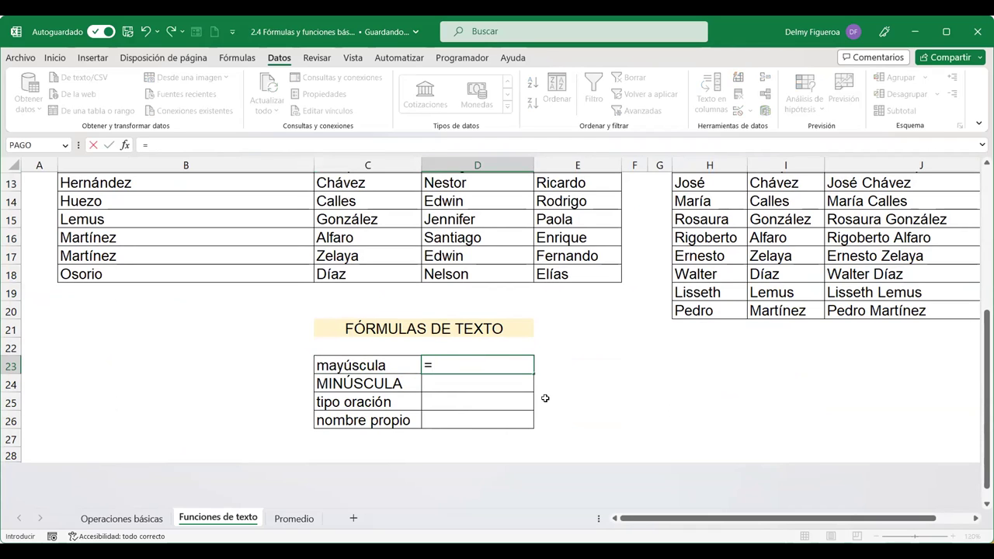
type("mayu")
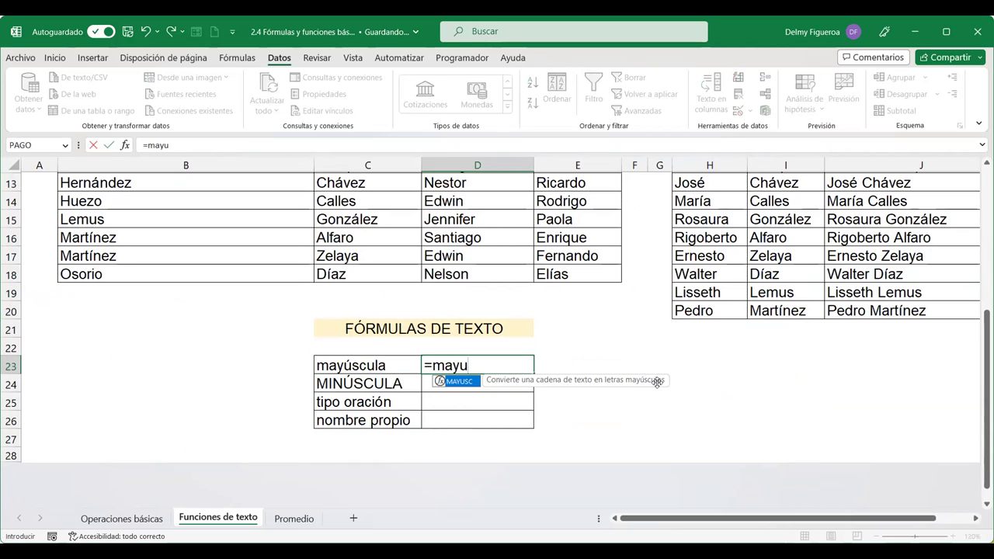
double_click(469, 383)
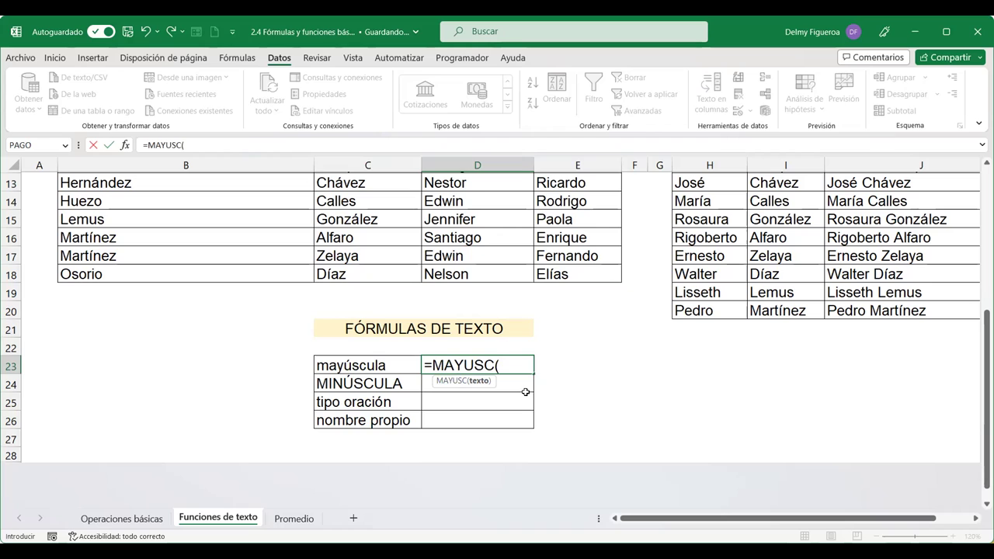
left_click(370, 366)
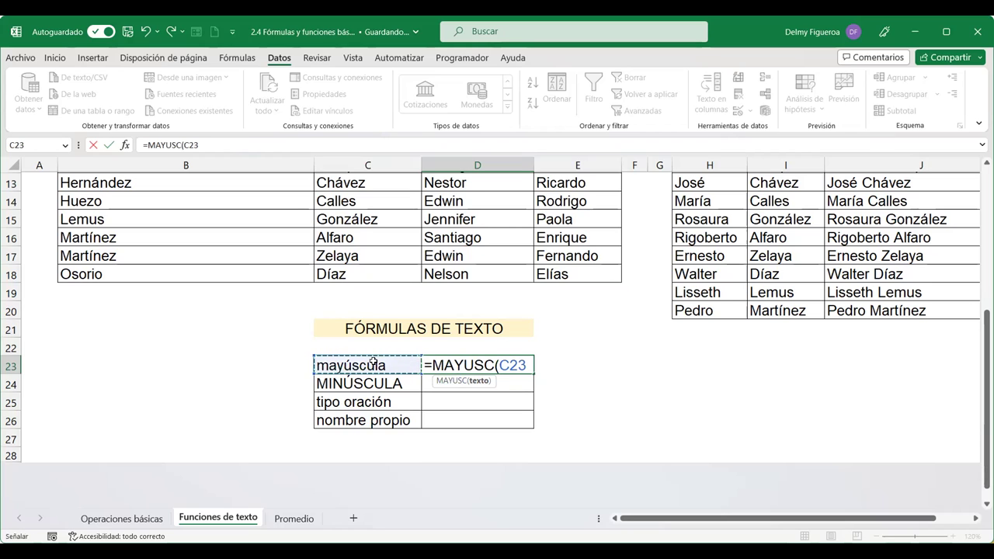
key("Return")
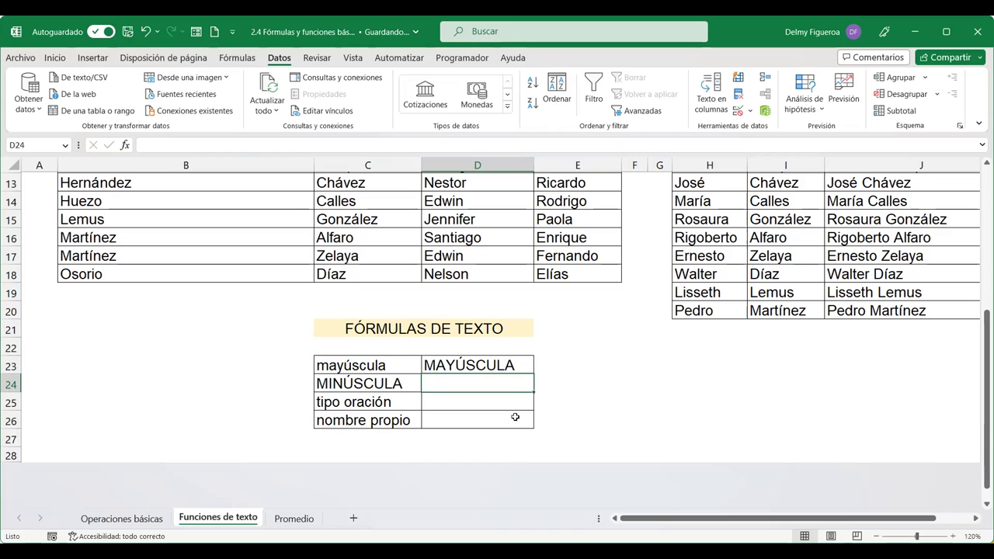
Step: Enter =MINUSC(C24) in D24 to show the label as minúscula
type("=")
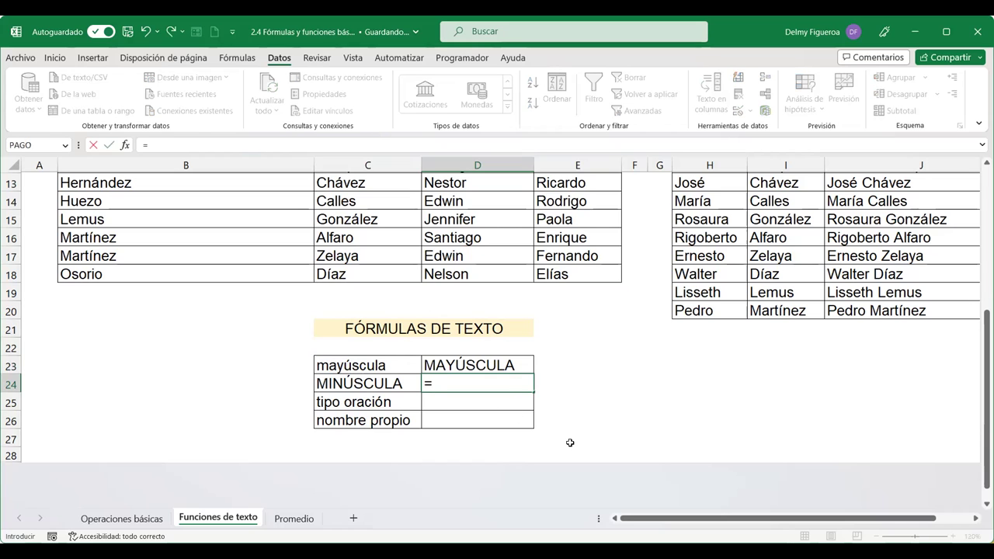
type("i")
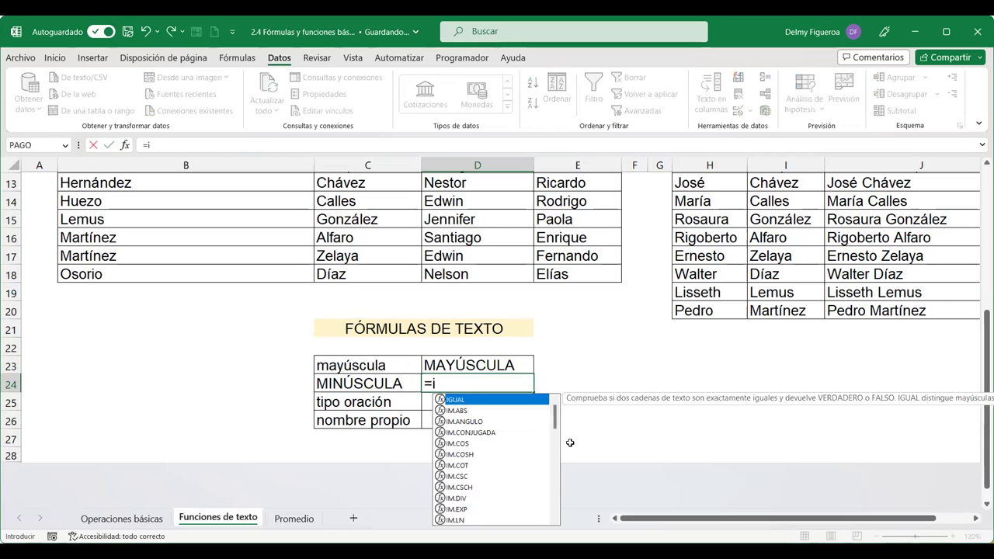
key("BackSpace")
type("min")
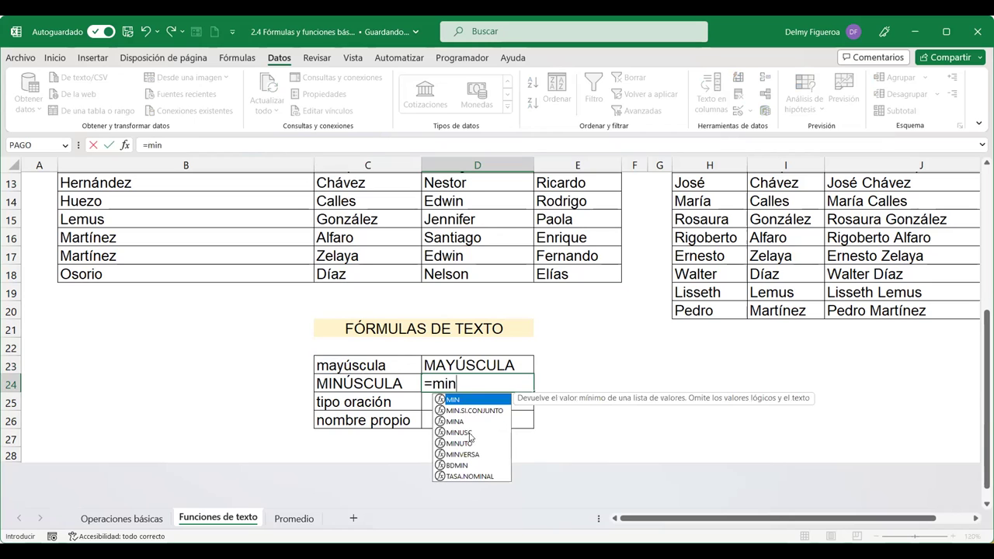
left_click(468, 433)
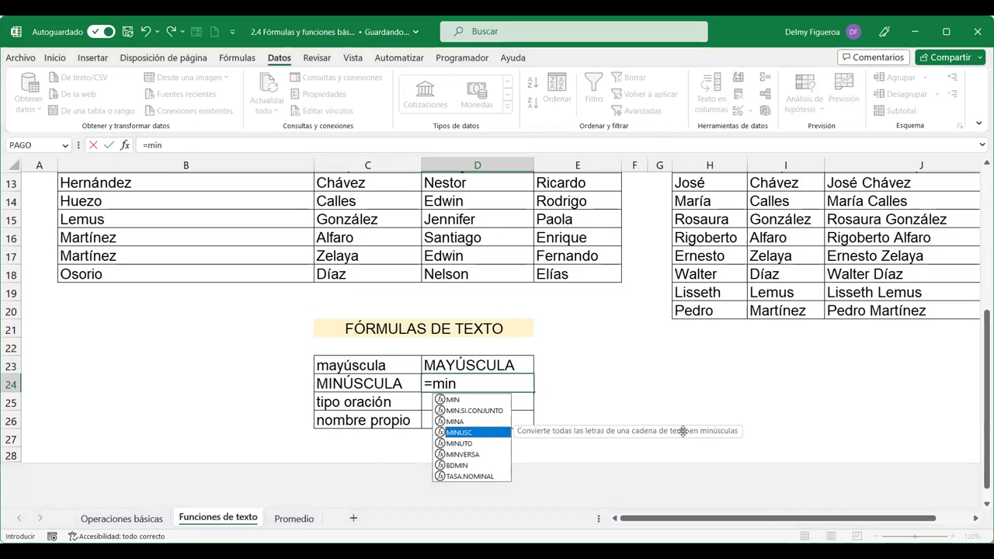
double_click(469, 432)
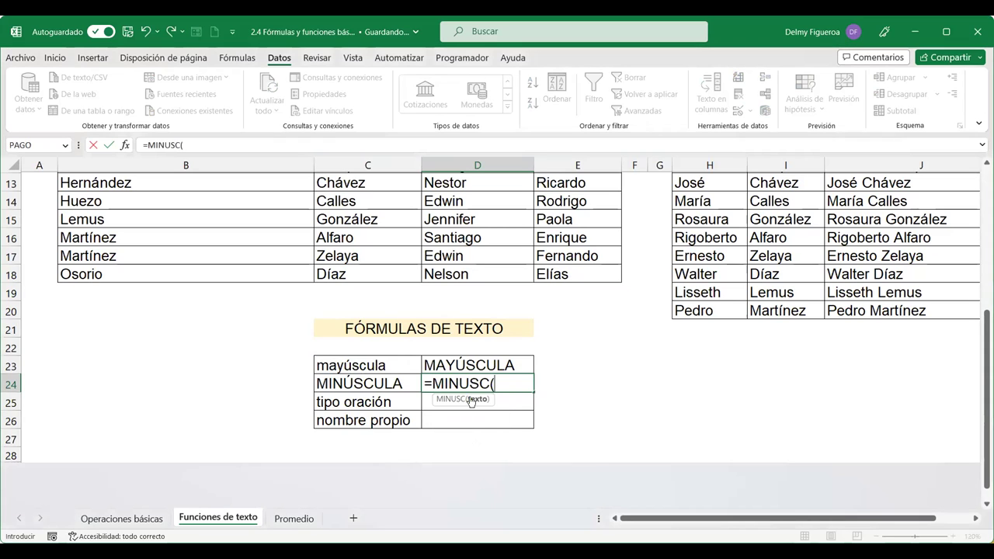
left_click(382, 382)
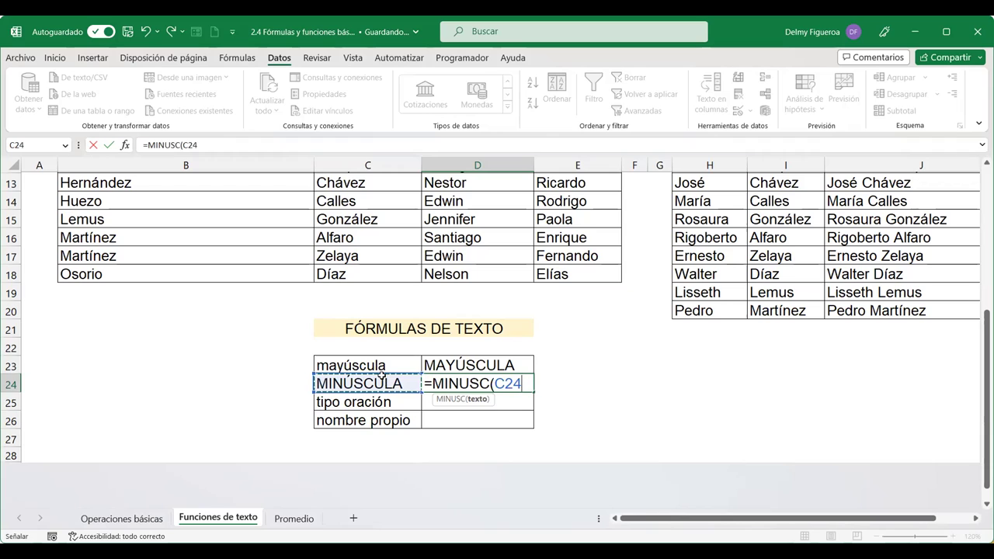
key("Return")
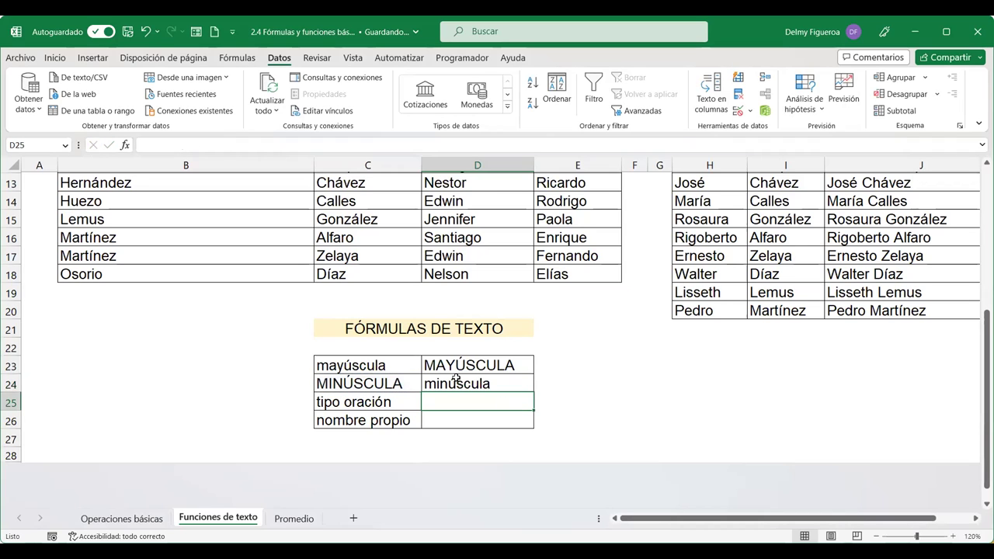
Step: Enter =NOMPROPIO(C25) in D25 so it shows Tipo Oración
left_click(389, 404)
left_click(393, 422)
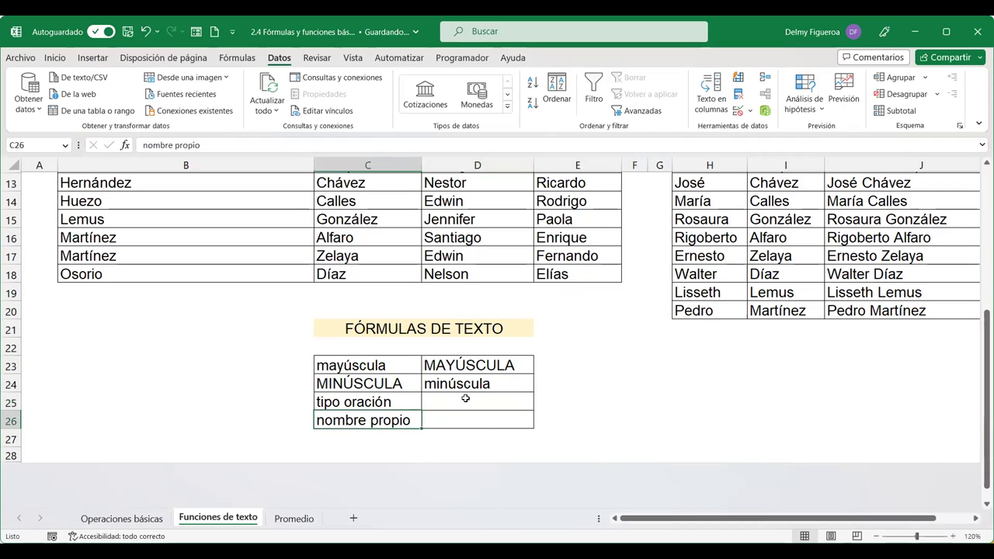
left_click(465, 398)
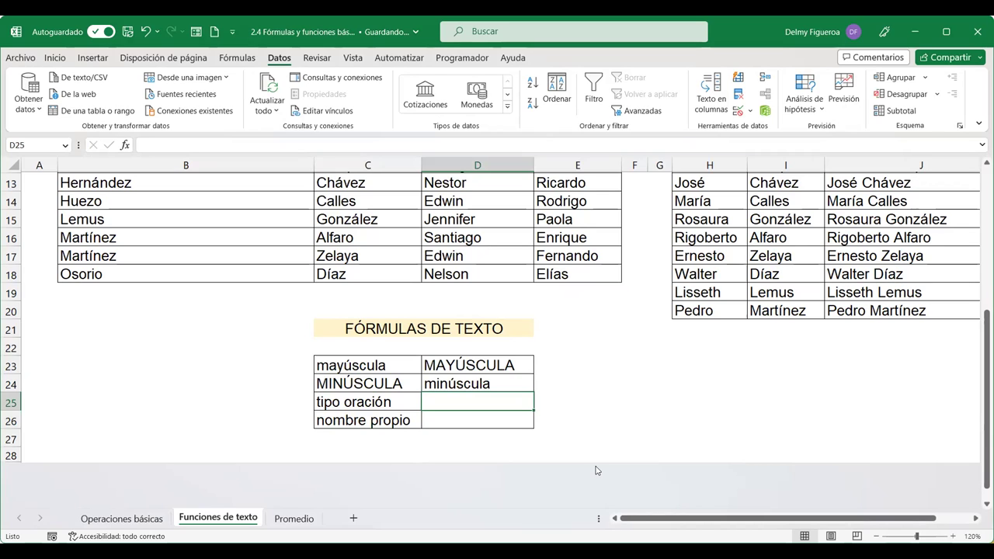
type("=")
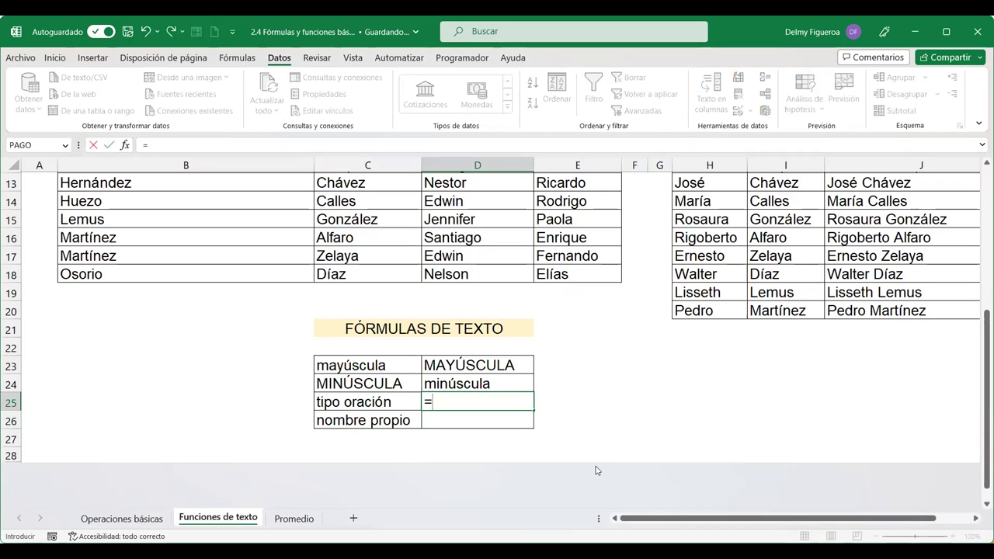
type("nom")
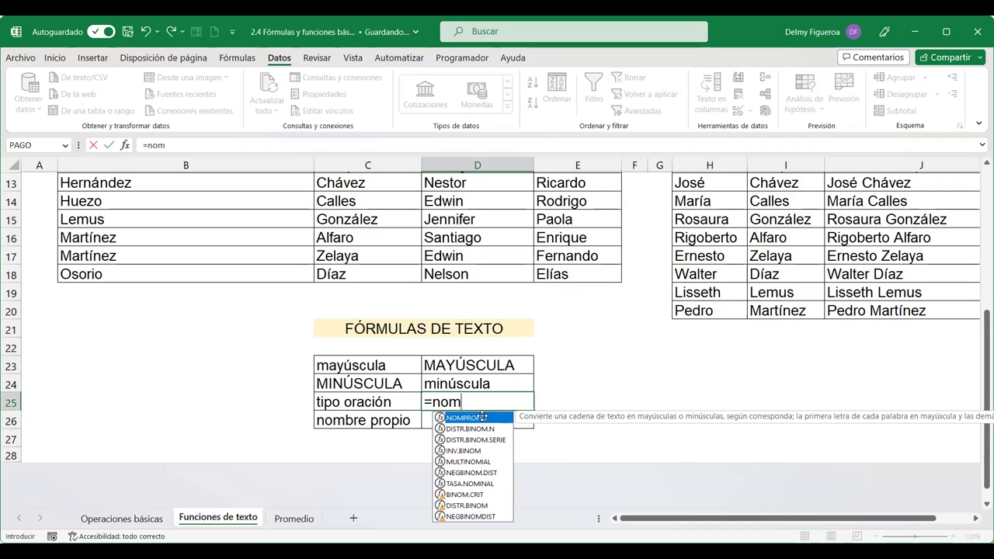
double_click(482, 417)
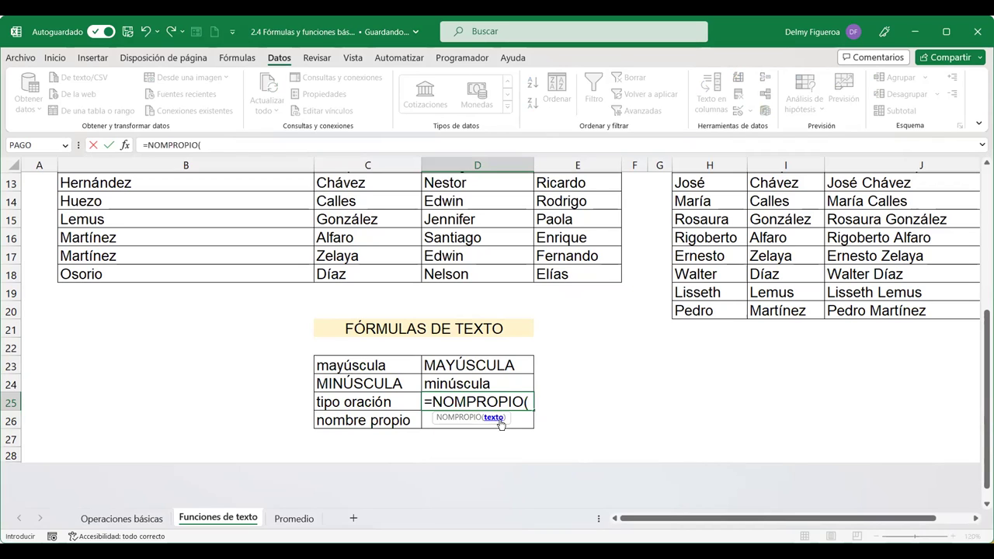
left_click(381, 400)
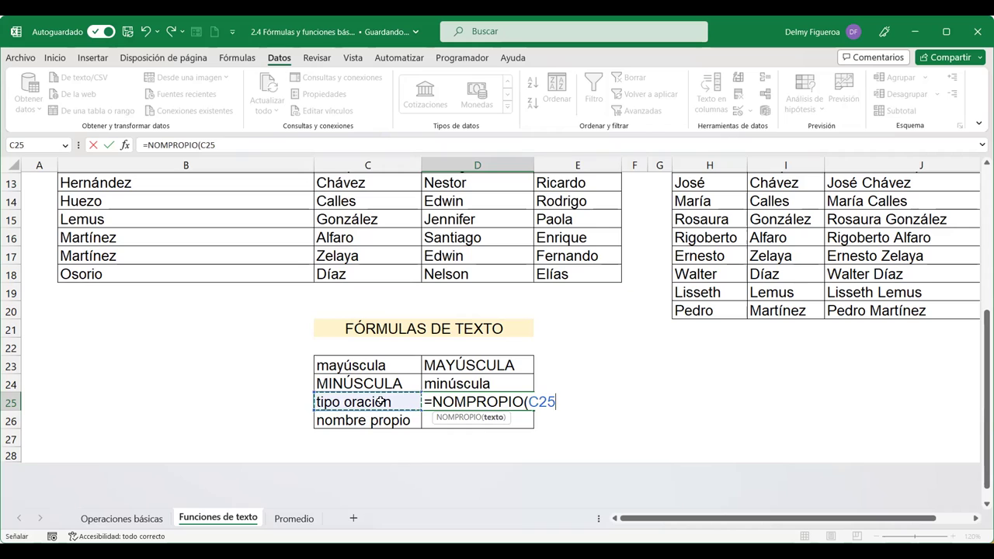
key("Return")
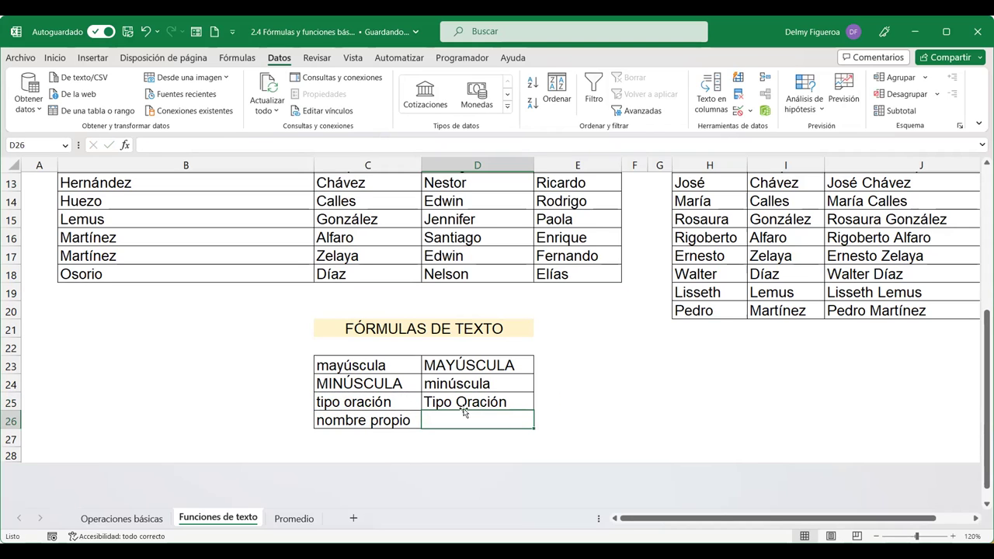
Step: Copy the NOMPROPIO formula down to D26 and confirm it, showing Nombre Propio
left_click(503, 401)
left_click(372, 416)
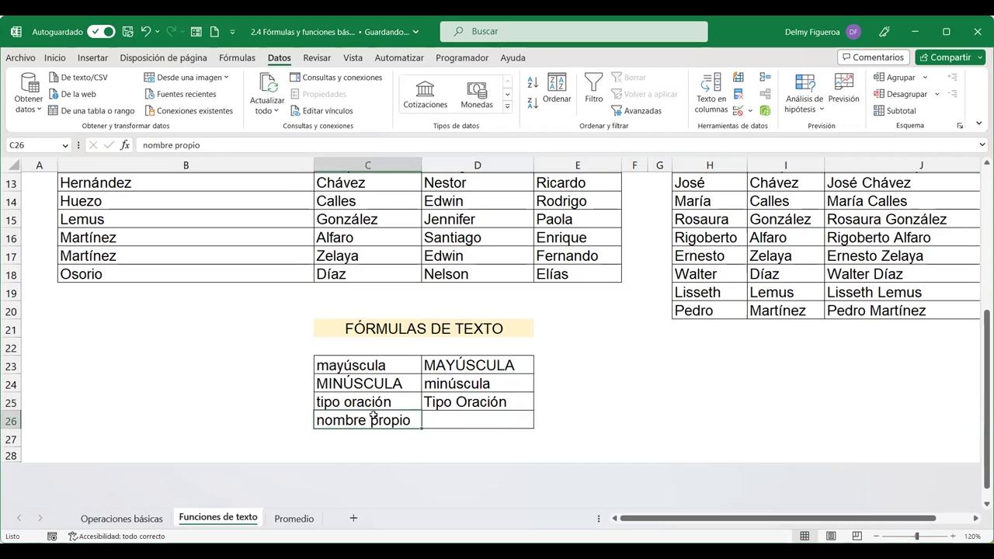
left_click(475, 401)
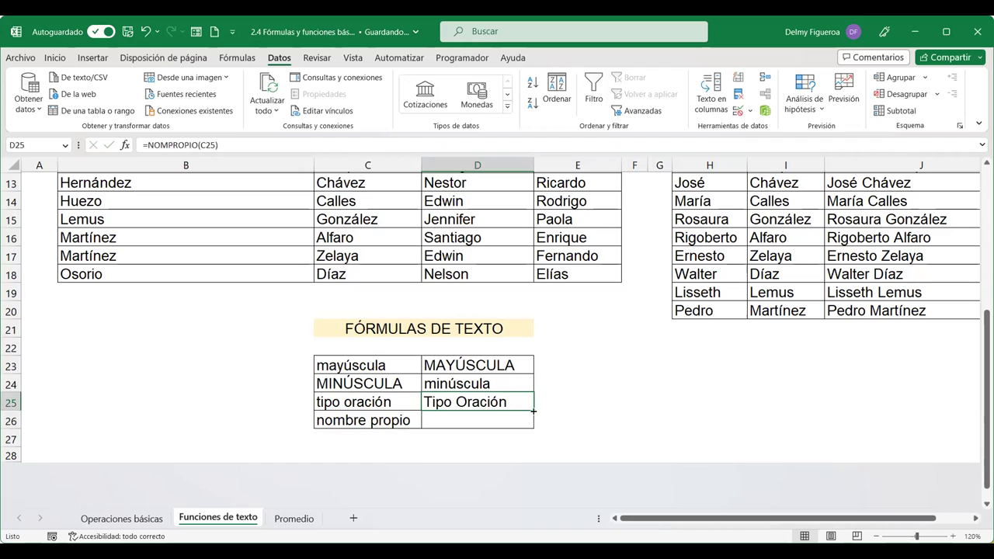
left_click_drag(534, 409, 533, 427)
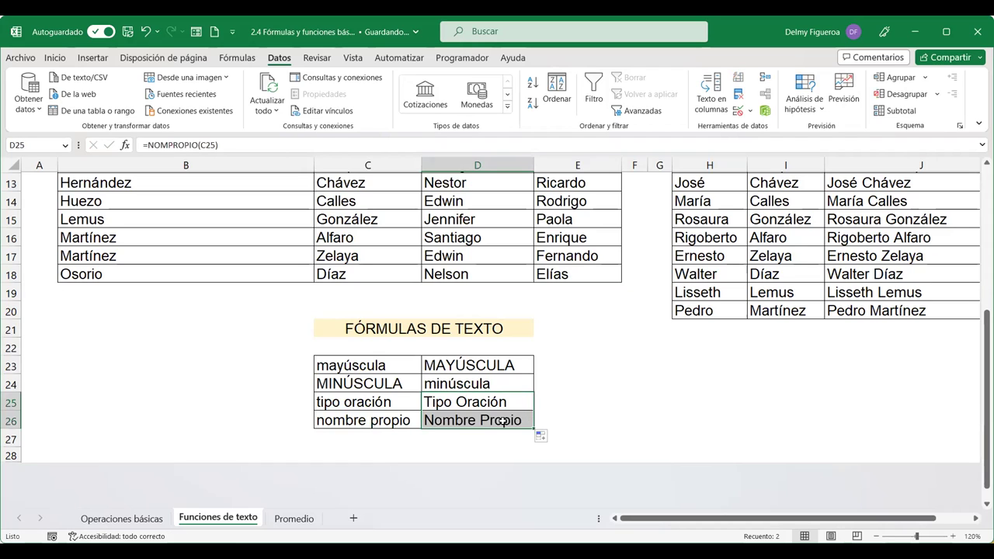
left_click(473, 420)
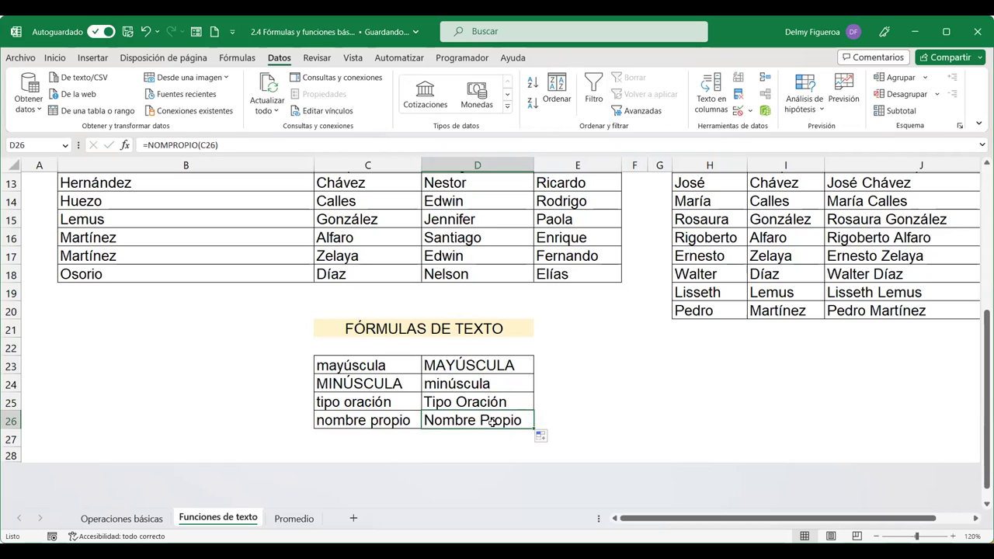
double_click(491, 421)
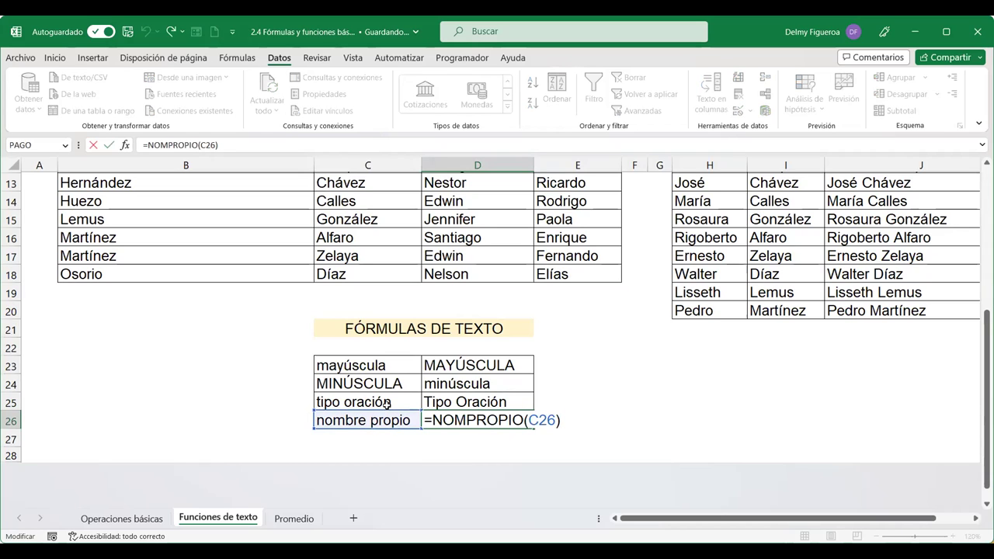
key("Return")
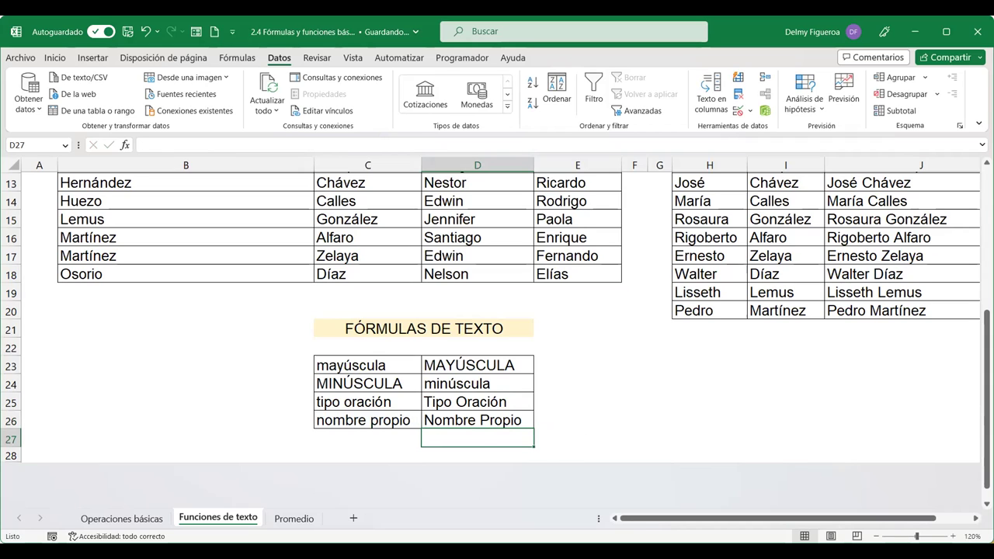
Step: Go to the Promedio sheet and select Juan's Total cell F5
left_click(975, 520)
scroll(289, 314, "up", 4)
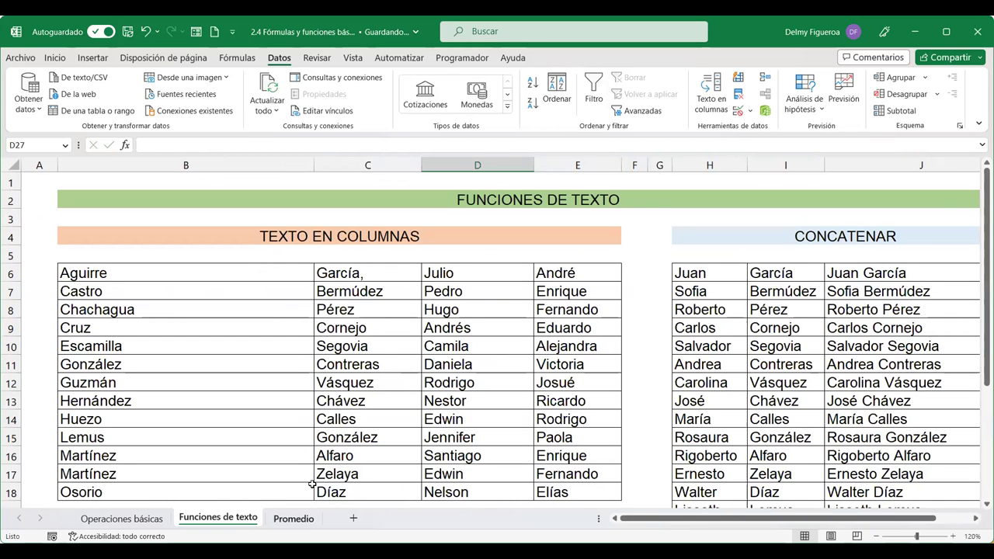
left_click(294, 518)
left_click(389, 258)
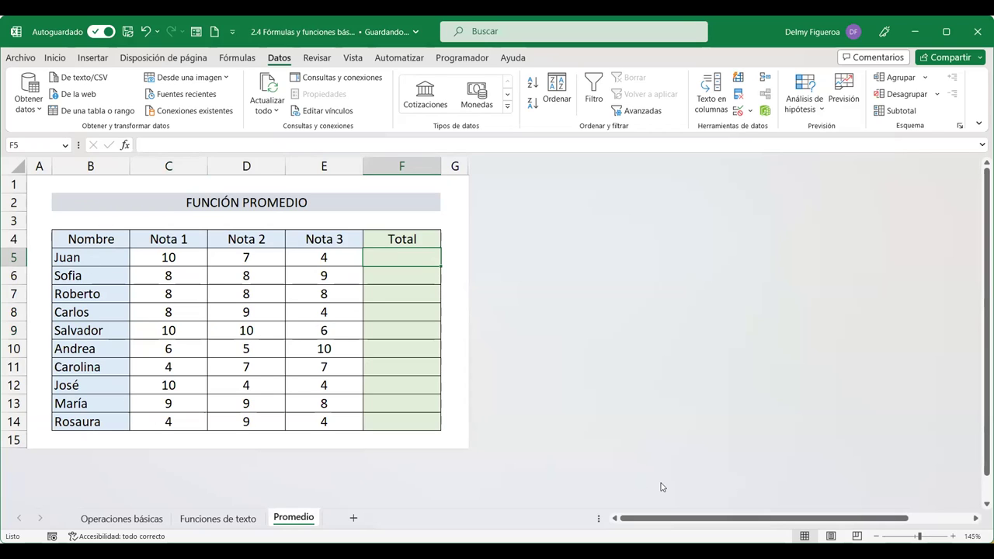
type("=")
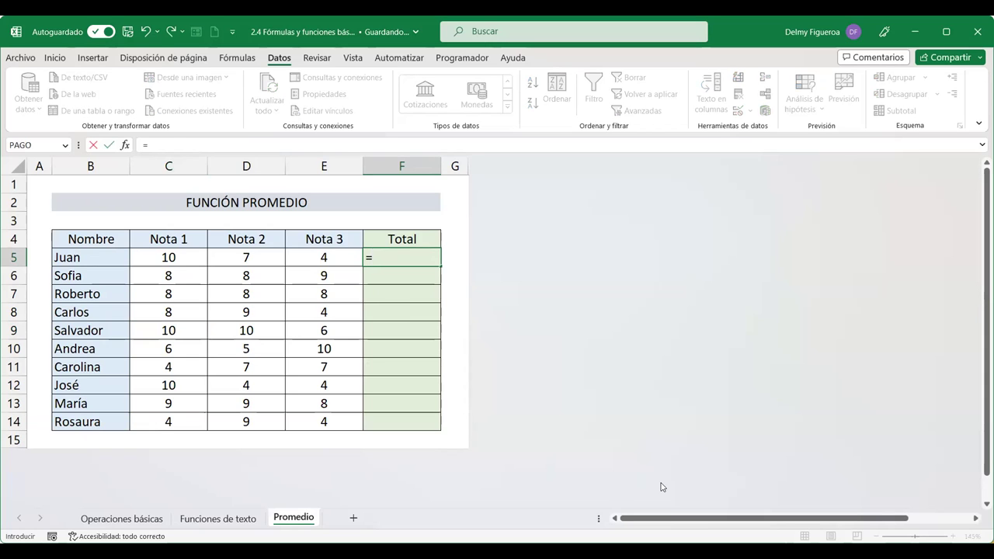
type("prome")
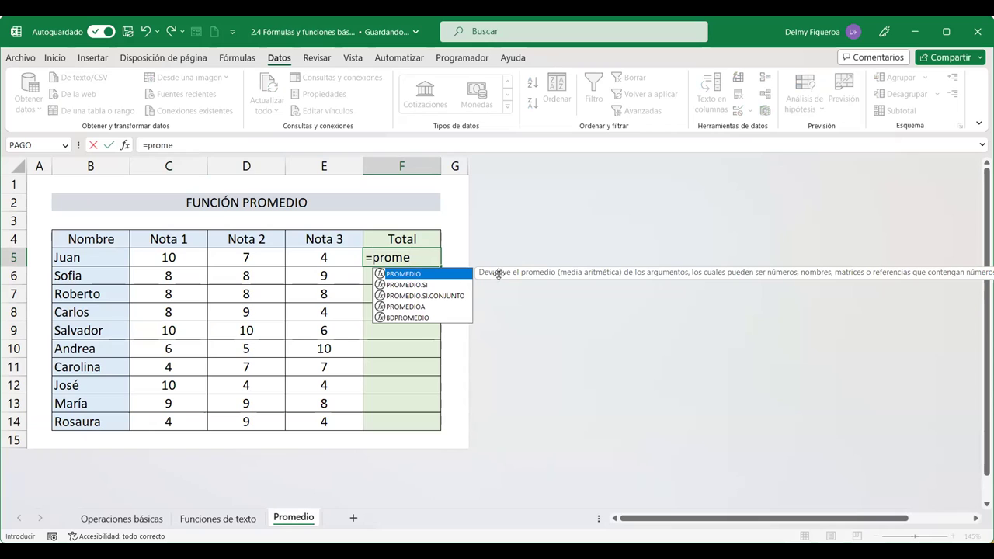
key("Tab")
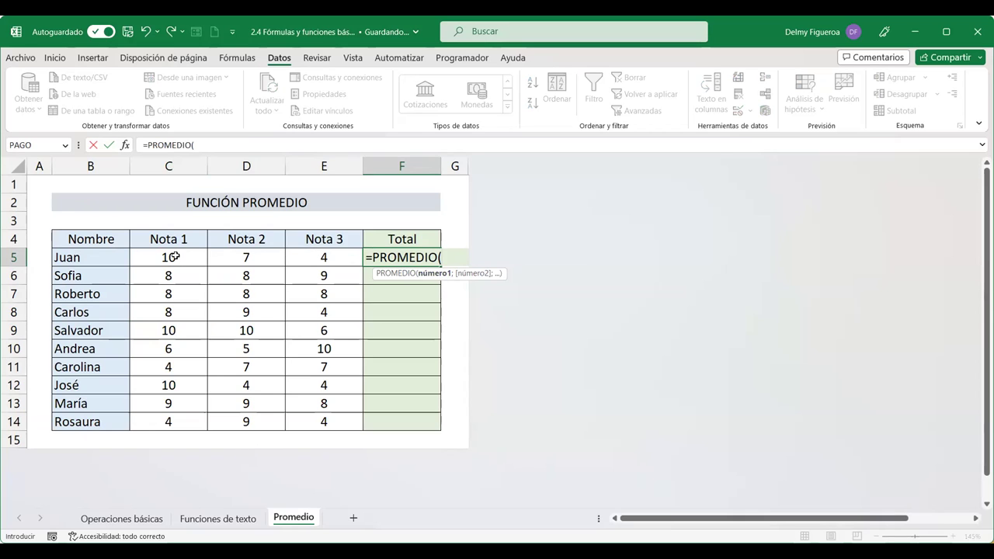
left_click_drag(177, 256, 322, 256)
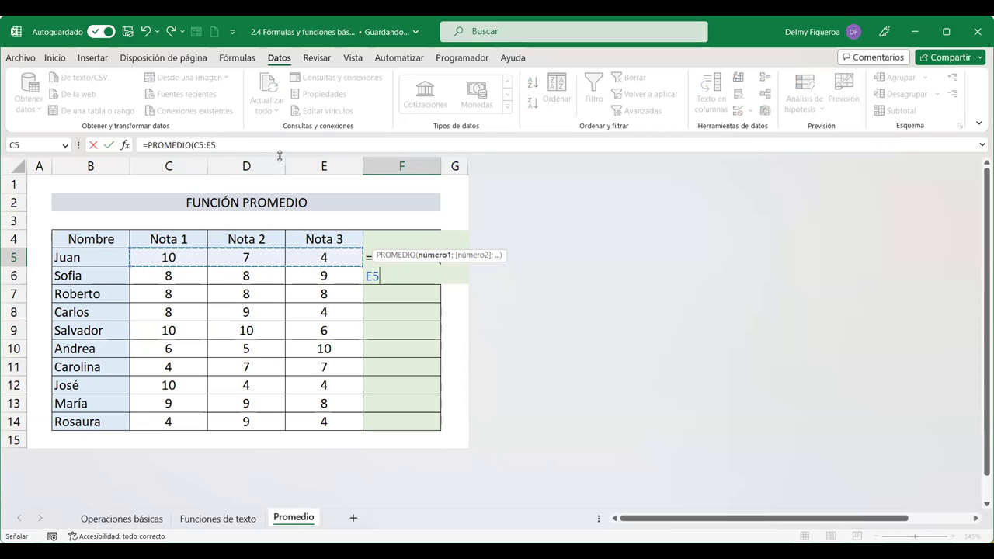
key("Return")
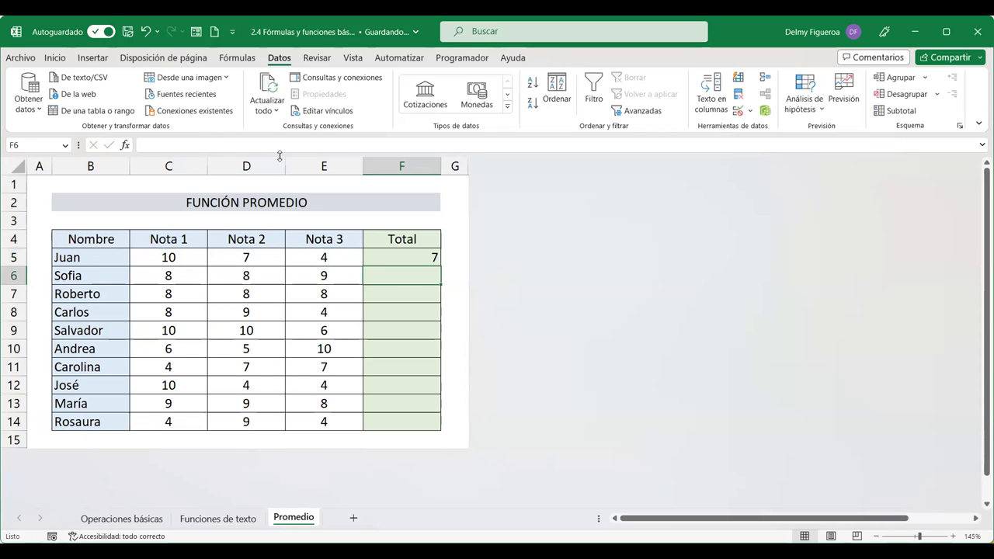
left_click(395, 253)
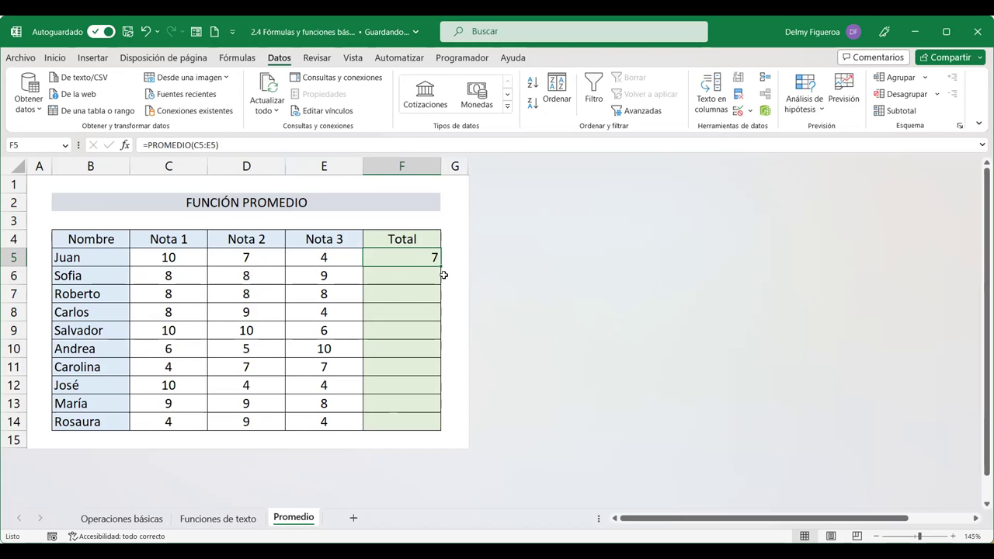
left_click_drag(440, 265, 439, 424)
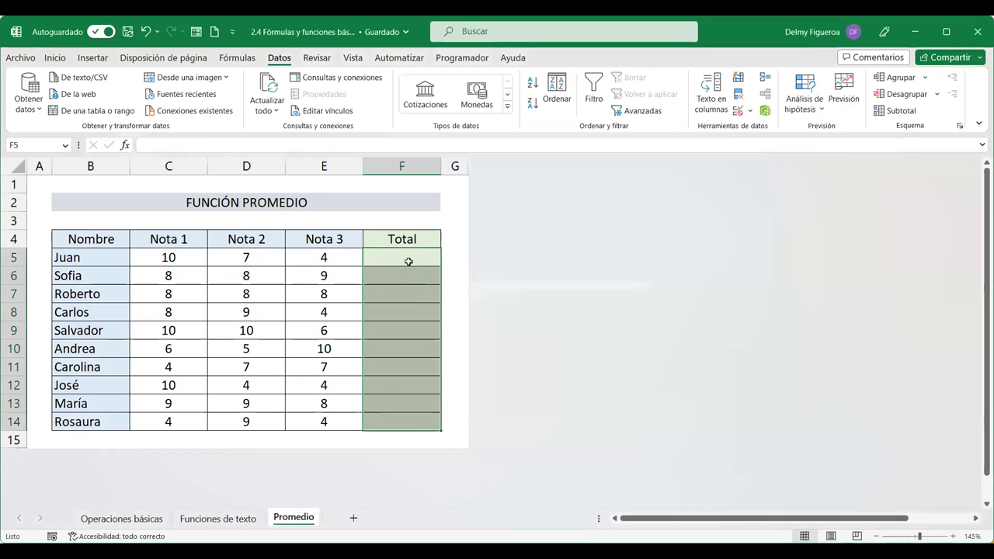
Step: Enter =PROMEDIO(C5:E5) in F5 to average Juan's three grades
left_click(408, 259)
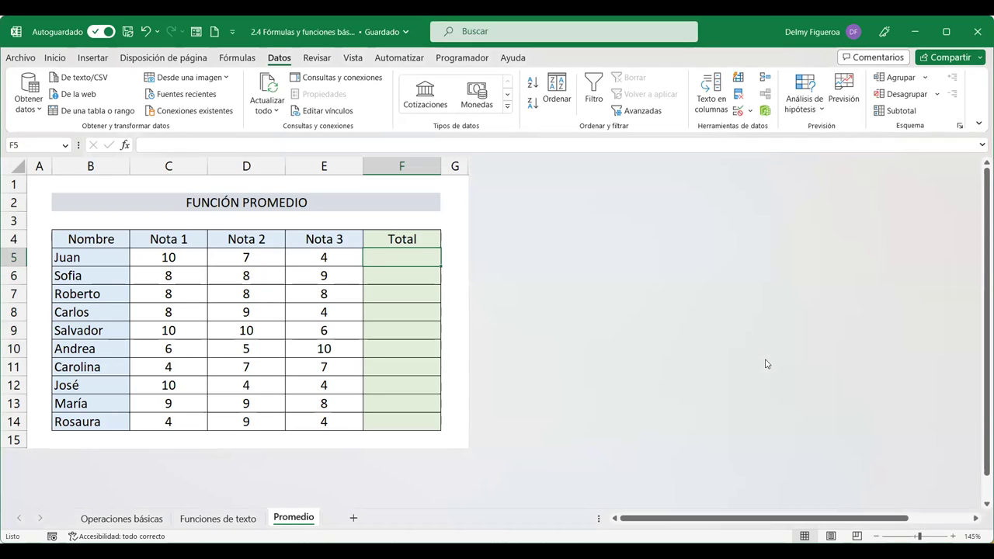
type("=")
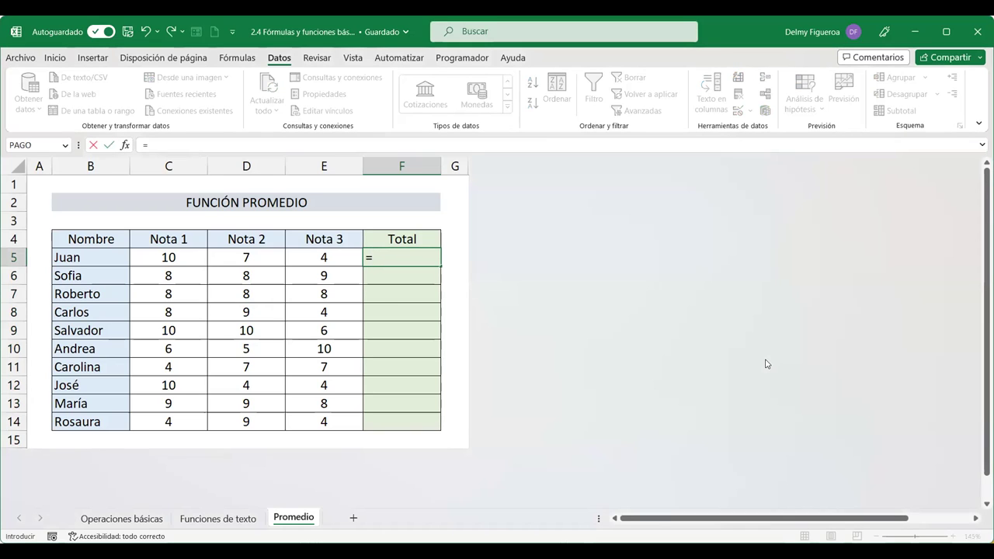
type("prome")
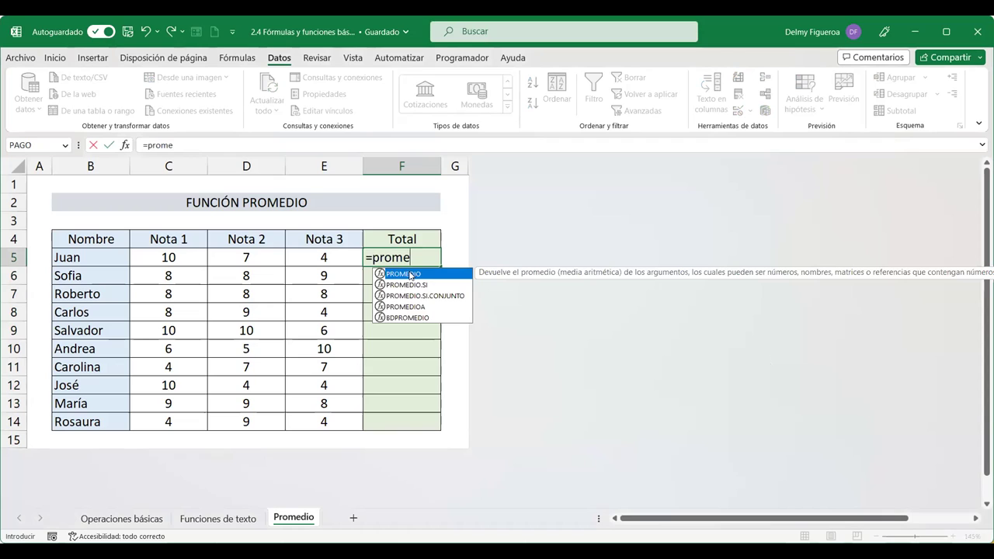
double_click(411, 276)
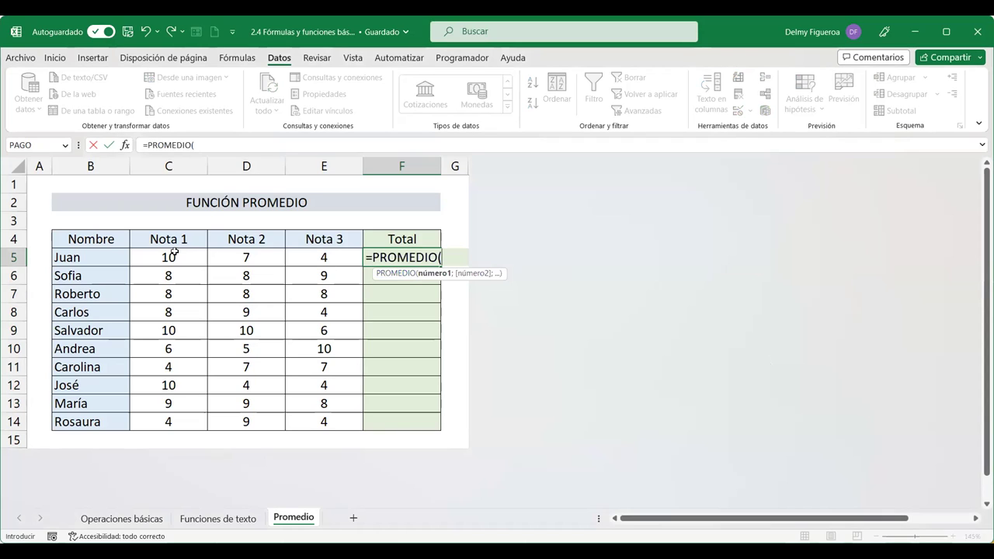
left_click_drag(174, 253, 316, 256)
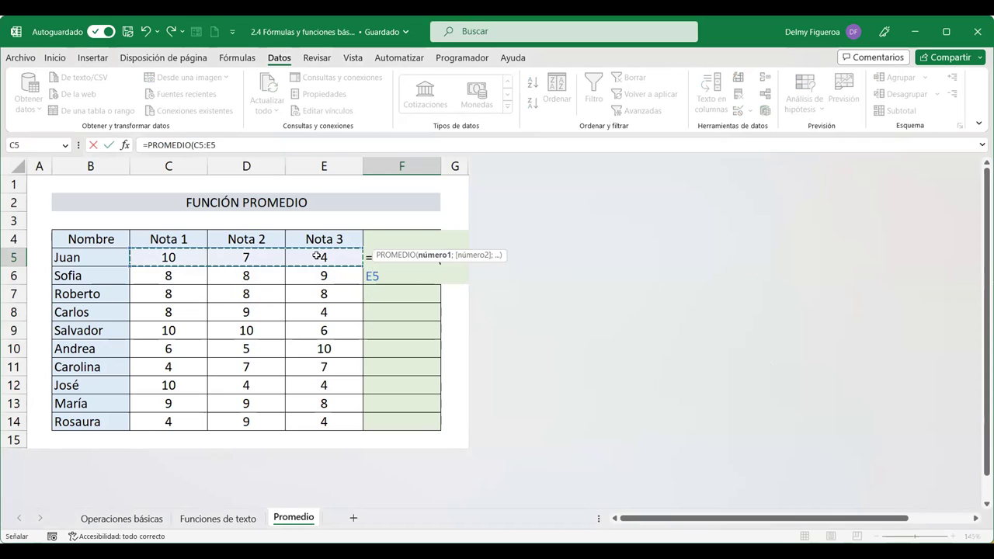
key("Return")
Step: Fill the average formula down to F14 and spot-check the copied results
left_click(403, 255)
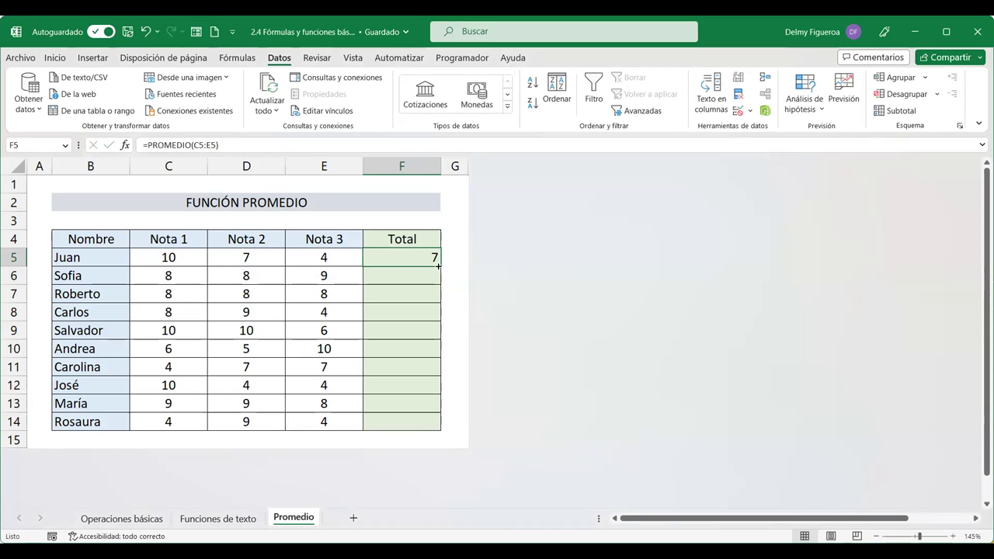
double_click(441, 266)
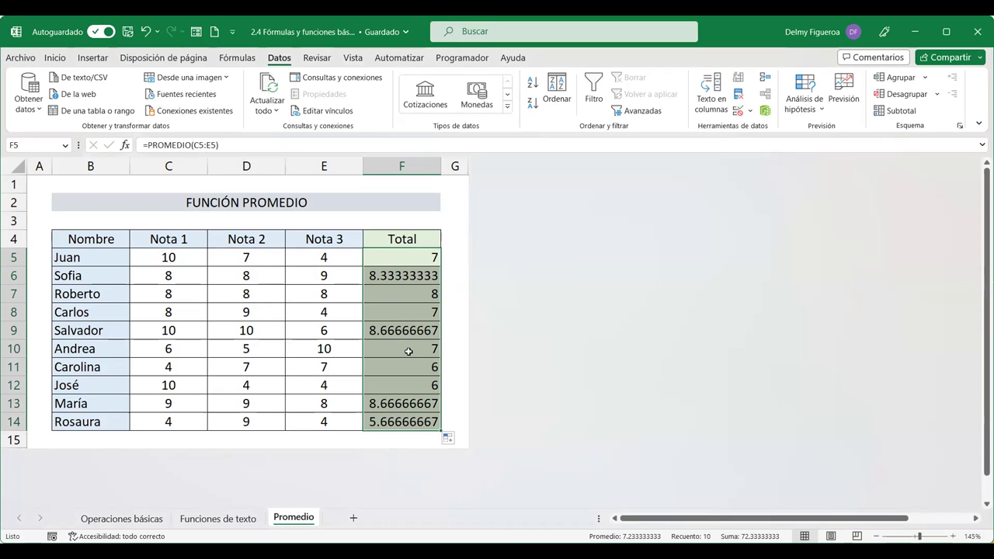
left_click(405, 283)
left_click(400, 330)
left_click(396, 348)
left_click(396, 367)
left_click(410, 397)
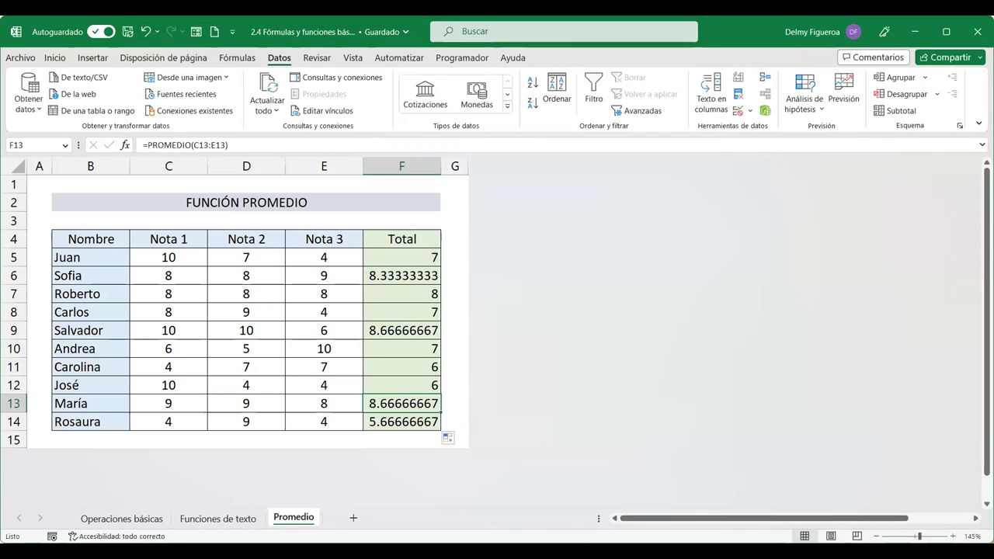
left_click(411, 257)
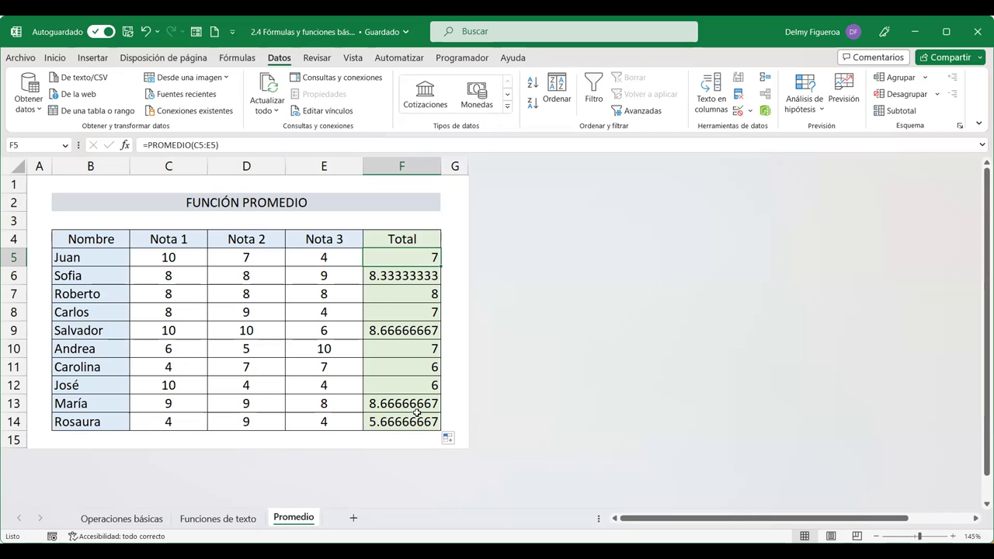
Step: Unhide the hidden columns to the right of column G
left_click(449, 270)
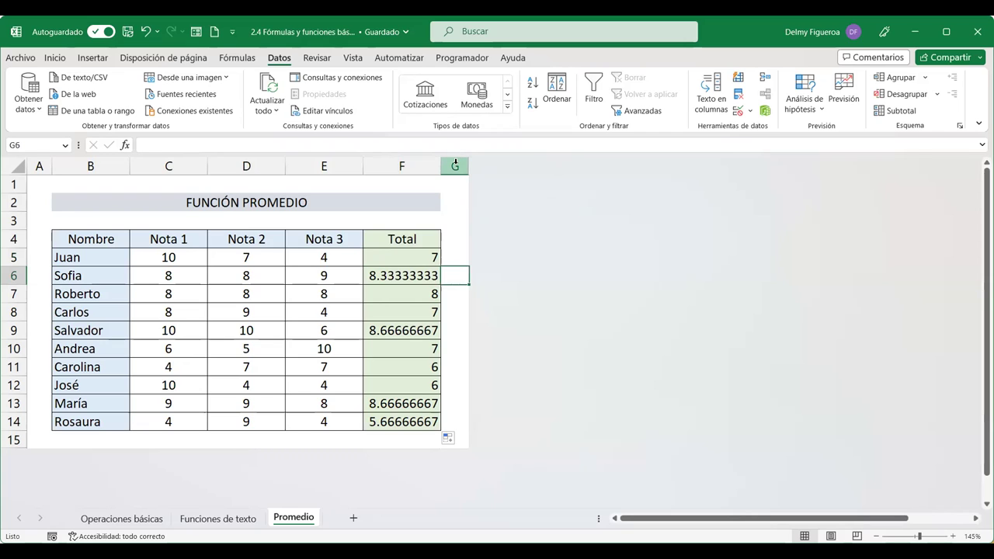
left_click(455, 163)
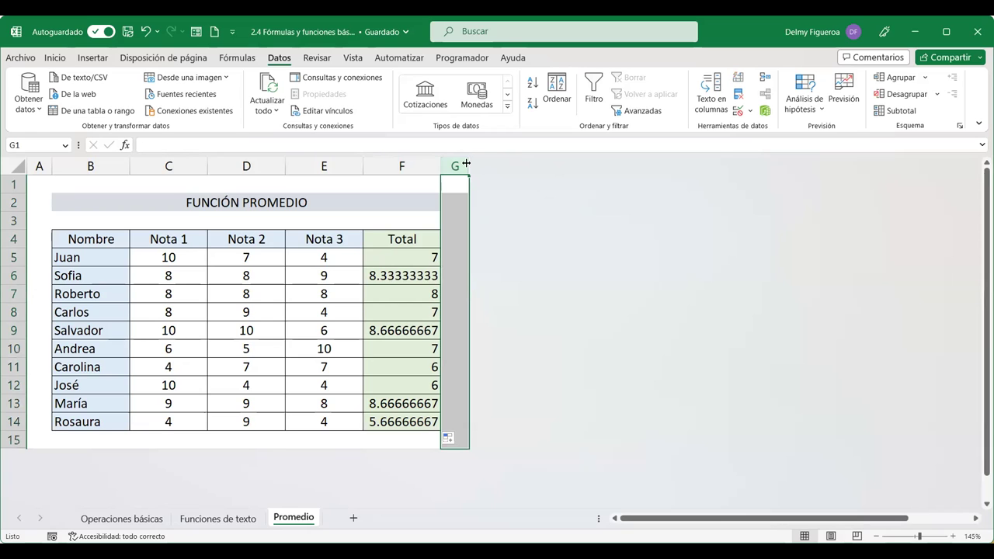
right_click(463, 163)
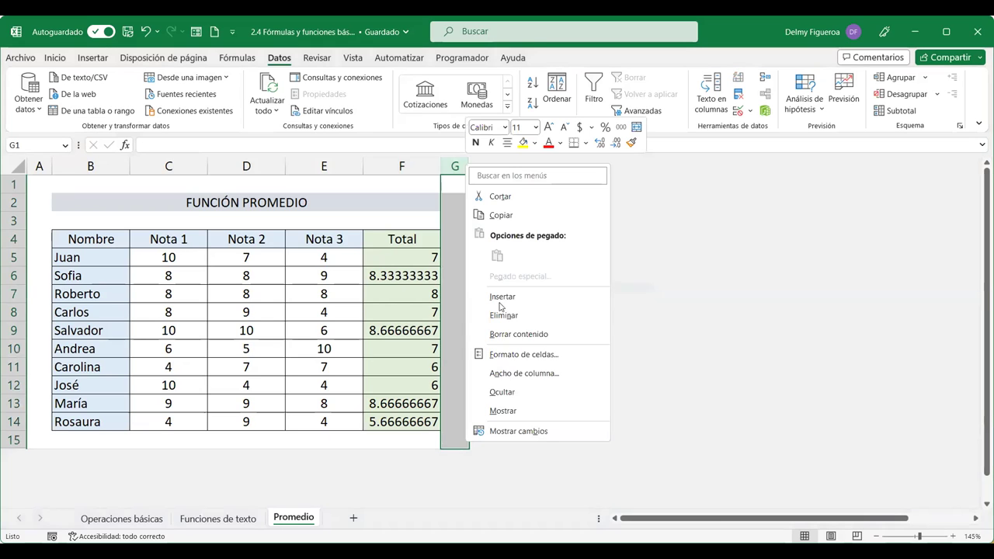
left_click(524, 411)
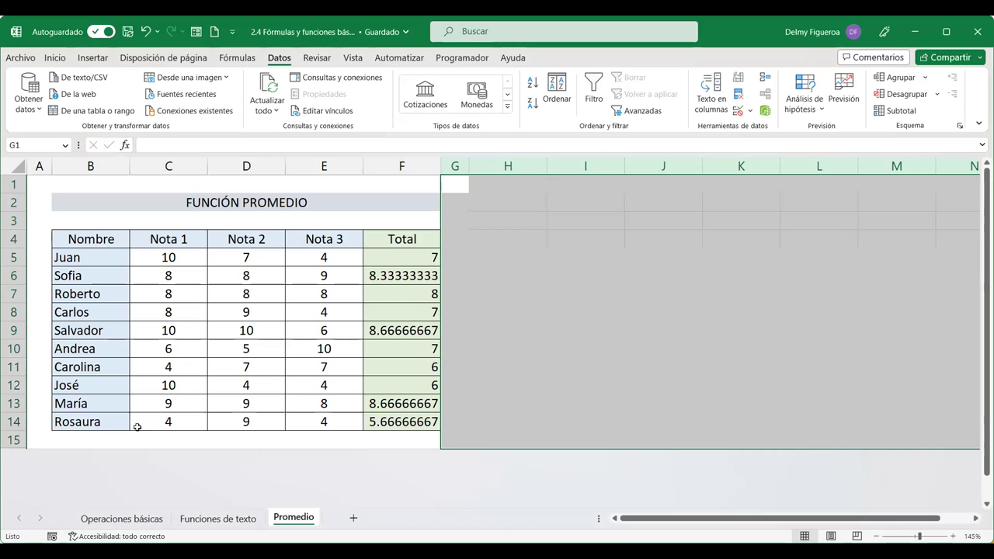
Step: Unhide the hidden rows below row 15
left_click(15, 439)
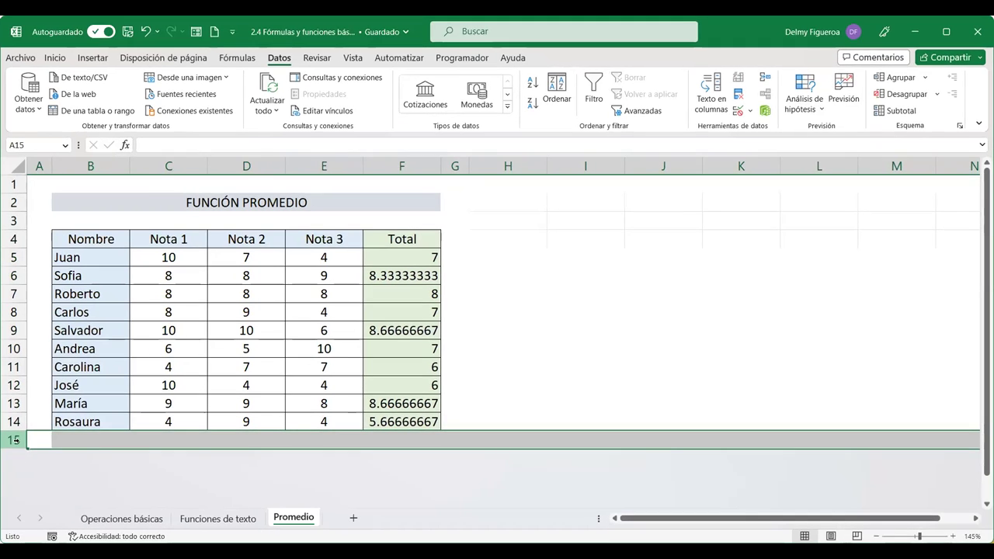
right_click(14, 440)
left_click(66, 413)
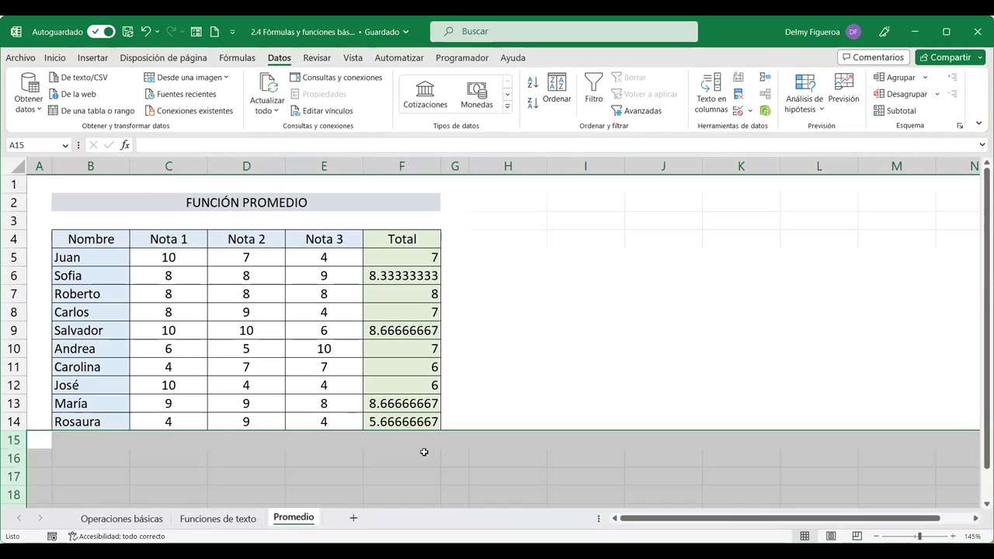
left_click(423, 454)
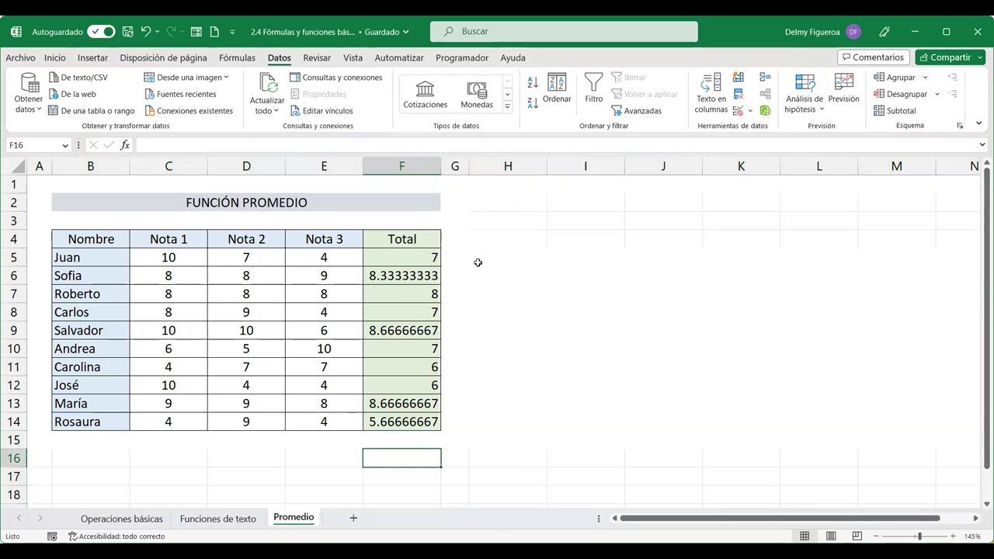
Step: Check the PROMEDIO formula in F5 and select the F4 header
left_click(420, 257)
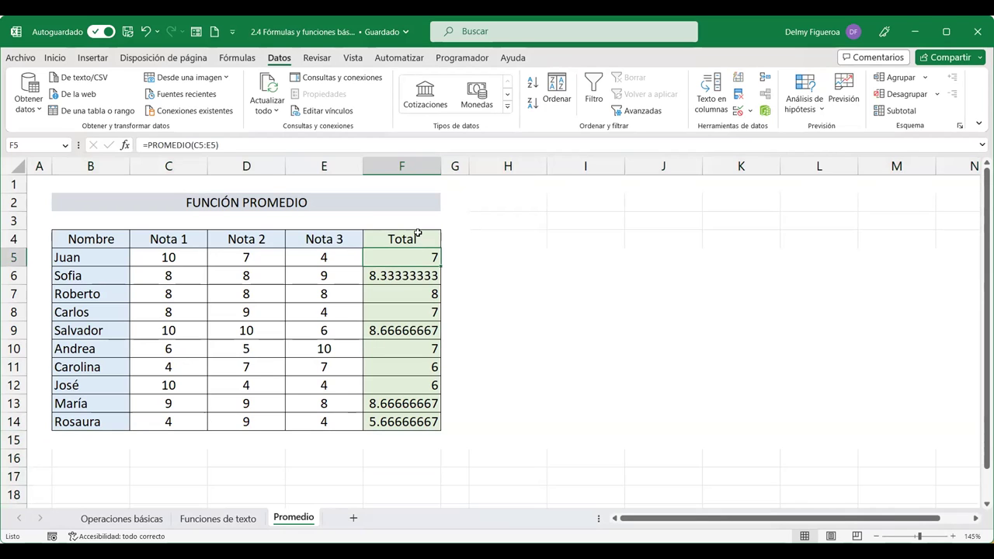
left_click(414, 237)
left_click(412, 250)
left_click(415, 235)
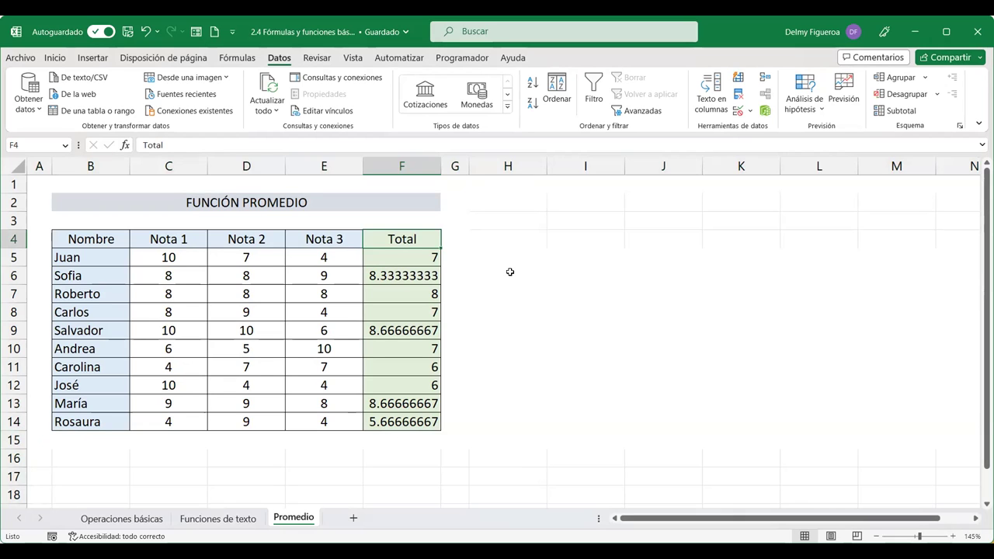
Step: Rename the F4 header to Promedio and add a Total header in G4
type("Promedio")
key("Return")
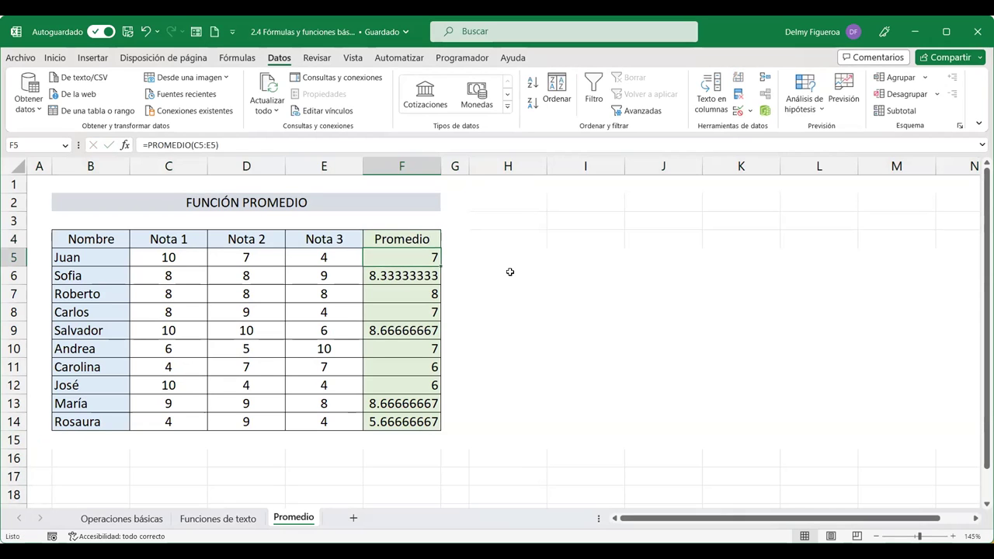
key("Up")
key("Right")
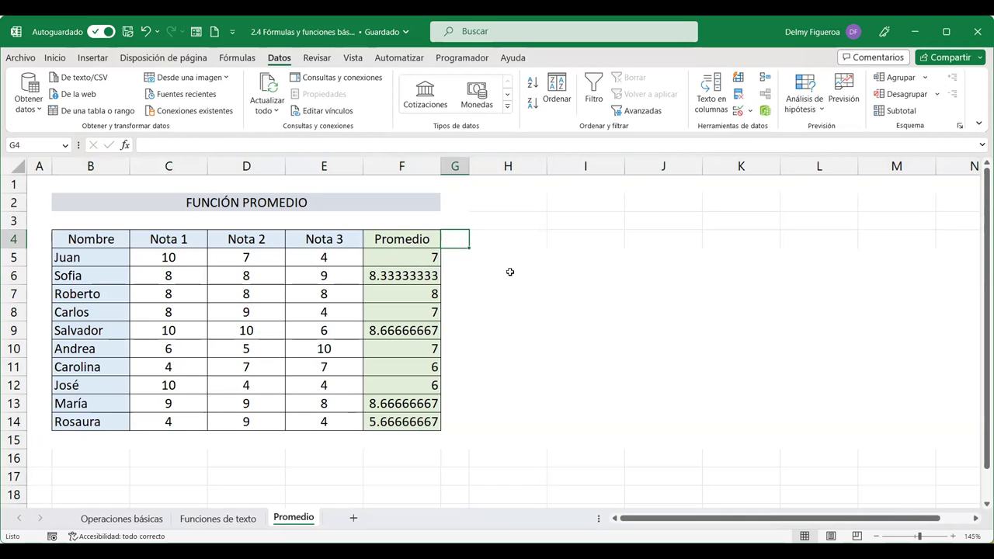
type("Total")
key("Return")
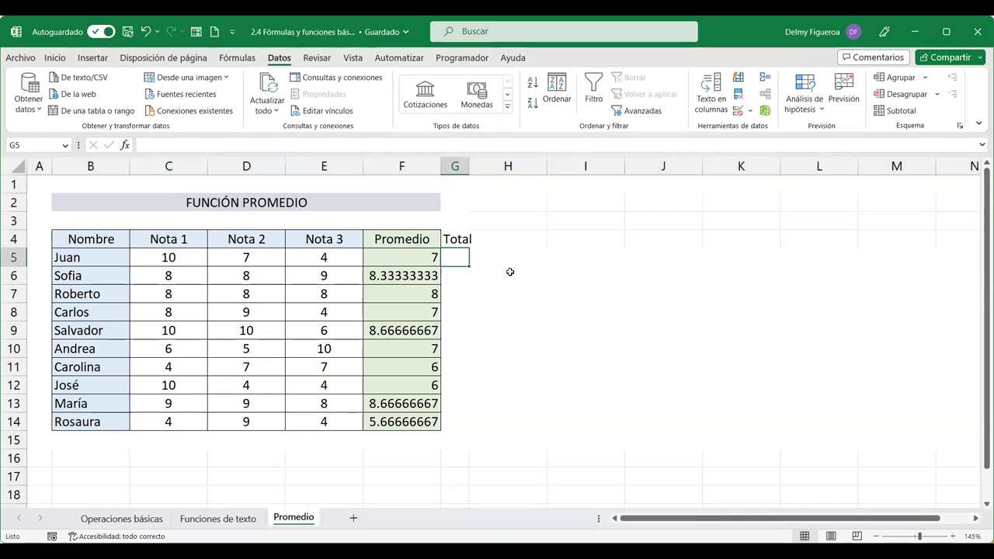
left_click_drag(469, 166, 477, 166)
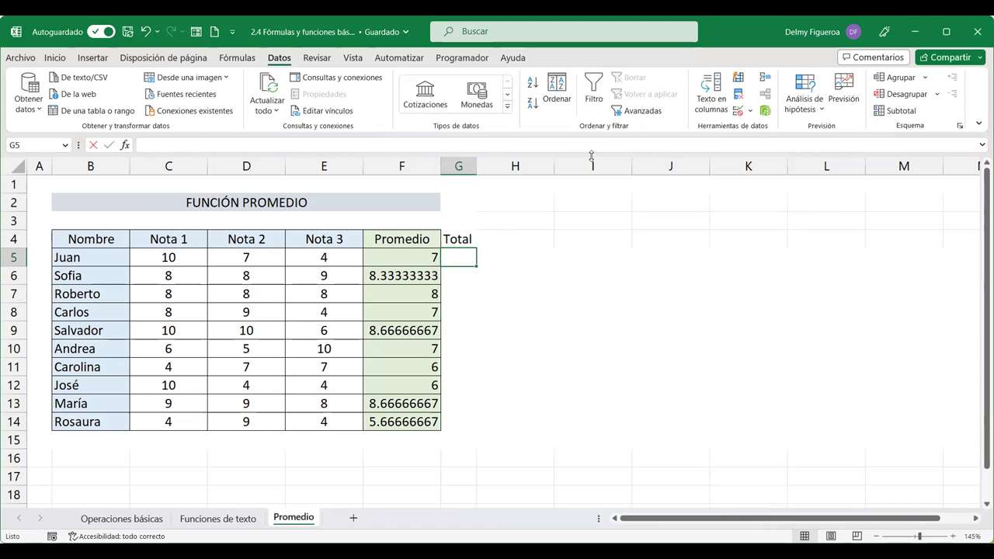
Step: Enter =SUMA(C5:E5) in G5 and fill it down to row 14
type("=")
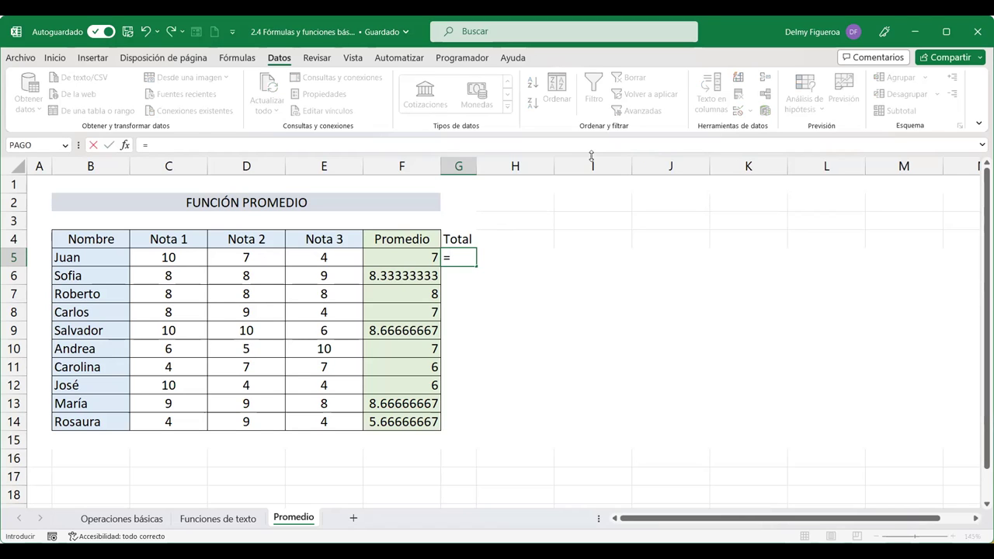
type("suma")
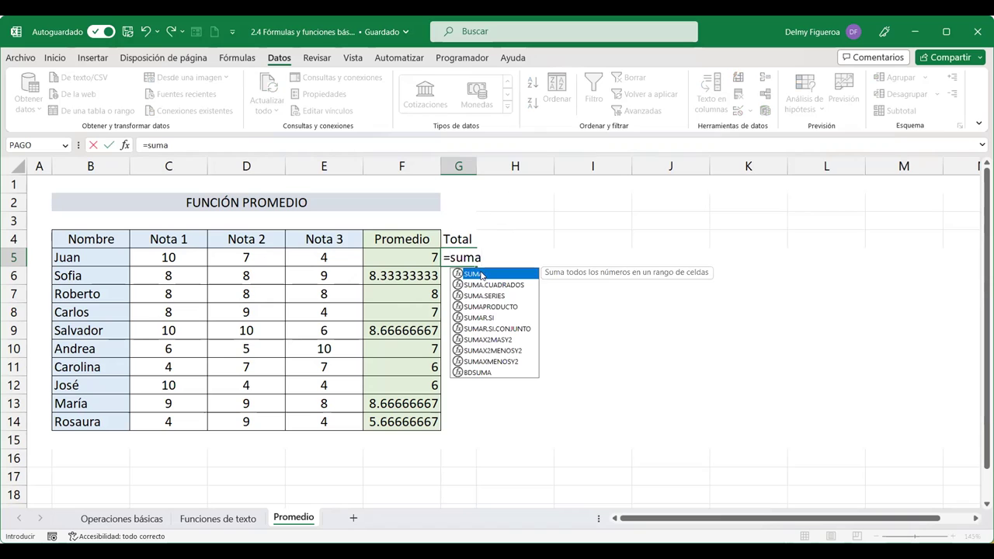
double_click(478, 274)
left_click_drag(166, 257, 322, 257)
key("Return")
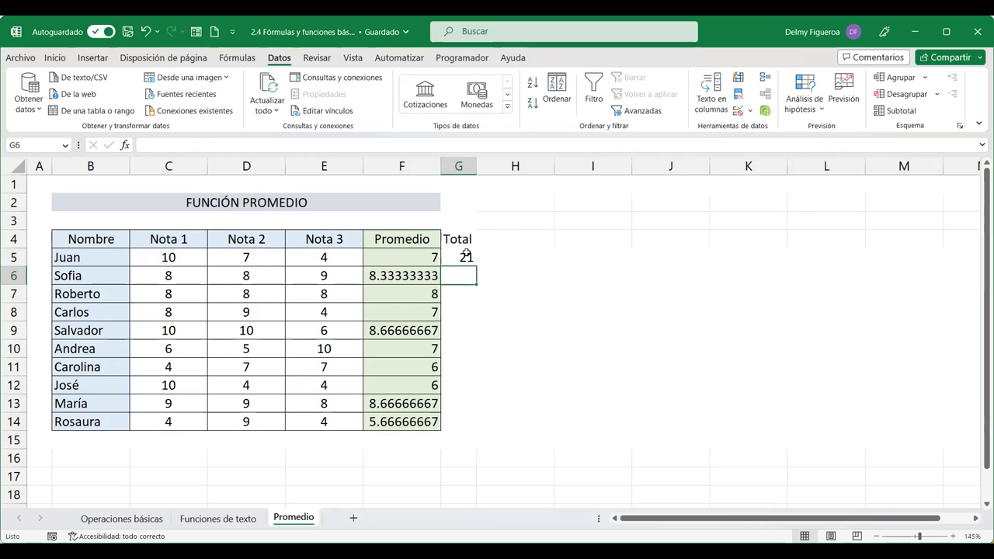
left_click(466, 257)
double_click(476, 265)
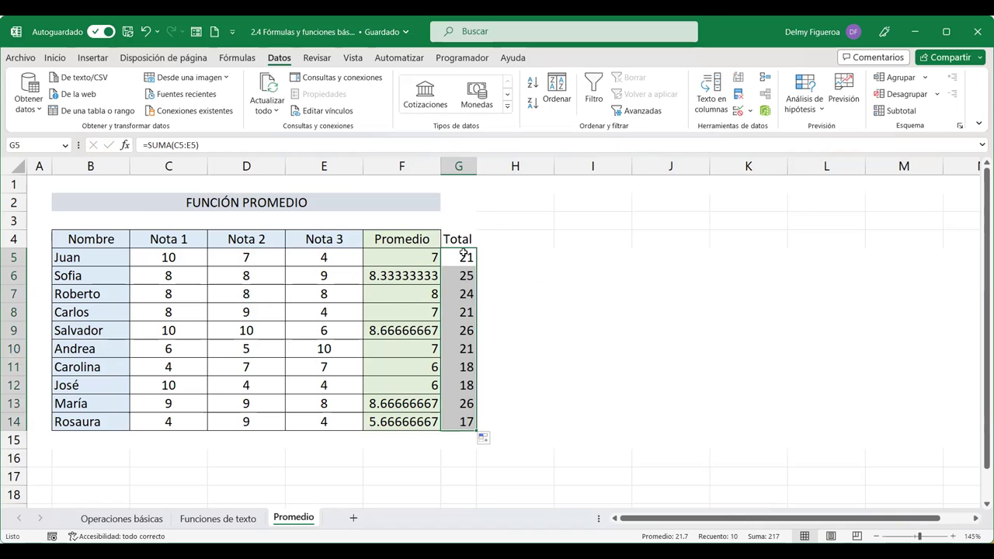
left_click(464, 273)
left_click(464, 312)
left_click(462, 346)
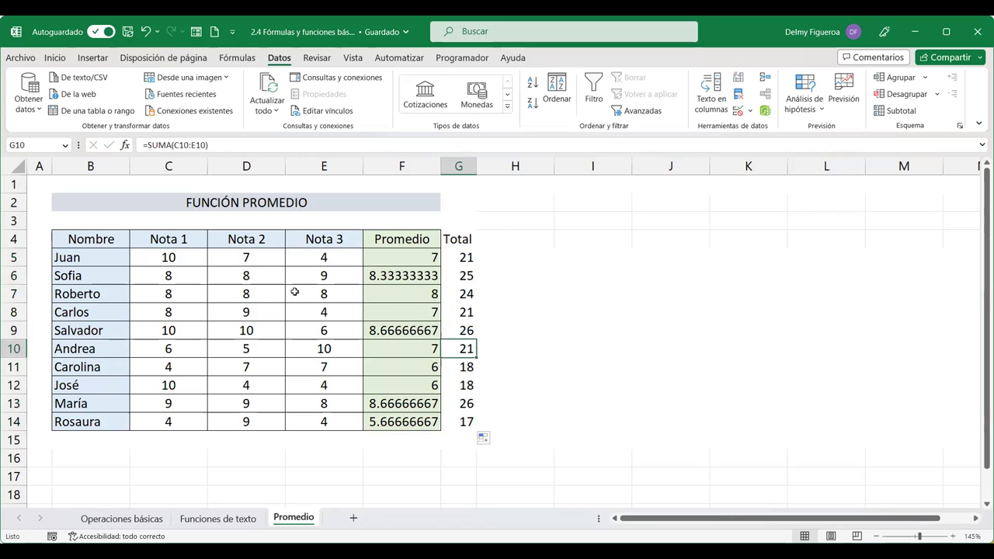
Step: Widen column G to 70 pixels to fit the Total values
left_click_drag(476, 169, 494, 169)
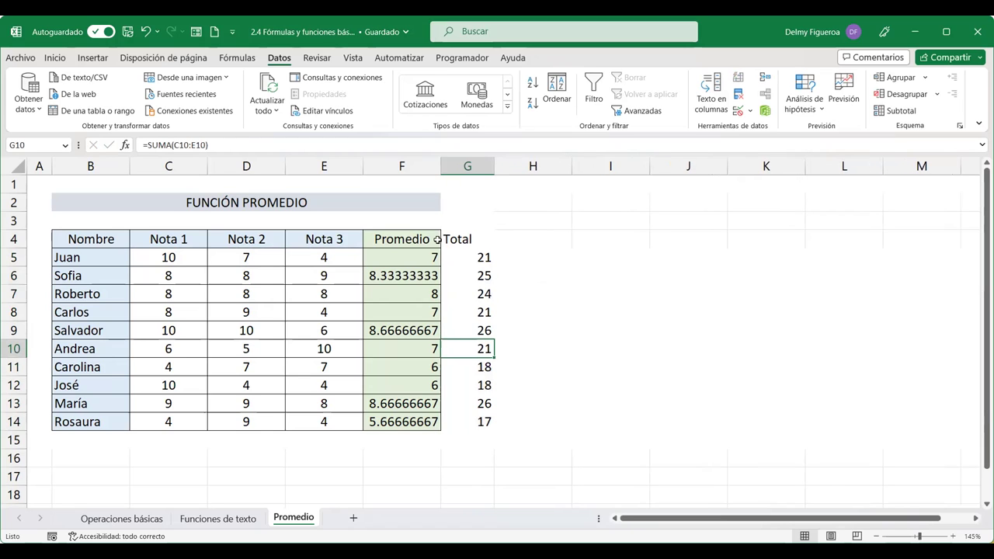
left_click_drag(458, 239, 455, 426)
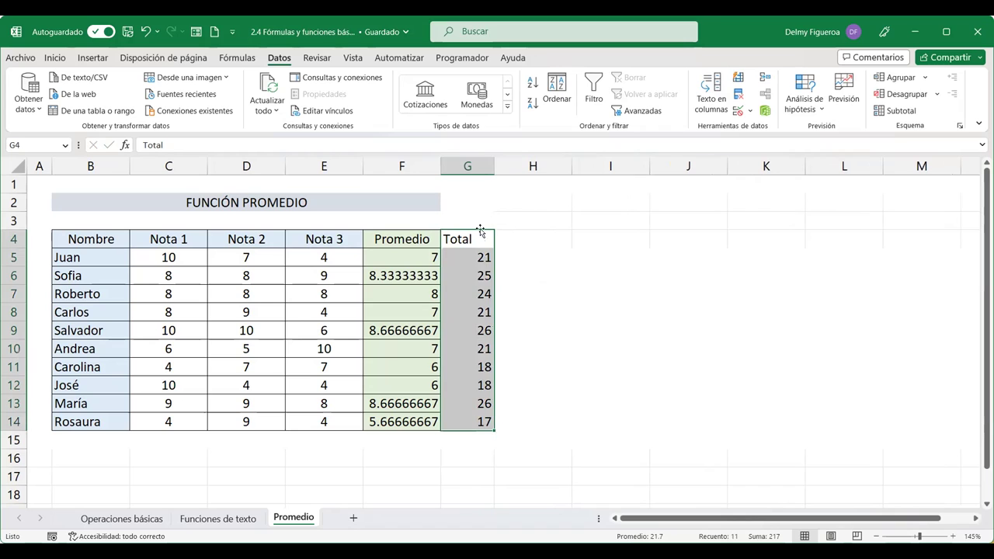
left_click(545, 239)
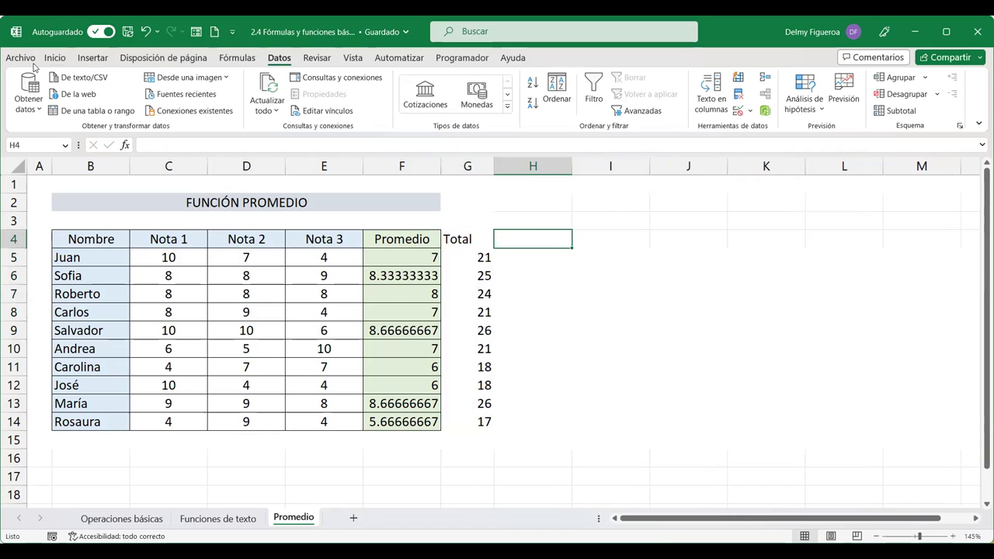
Step: Maximize Excel and browse the Autosuma summary functions list on Inicio
left_click(936, 31)
left_click(54, 57)
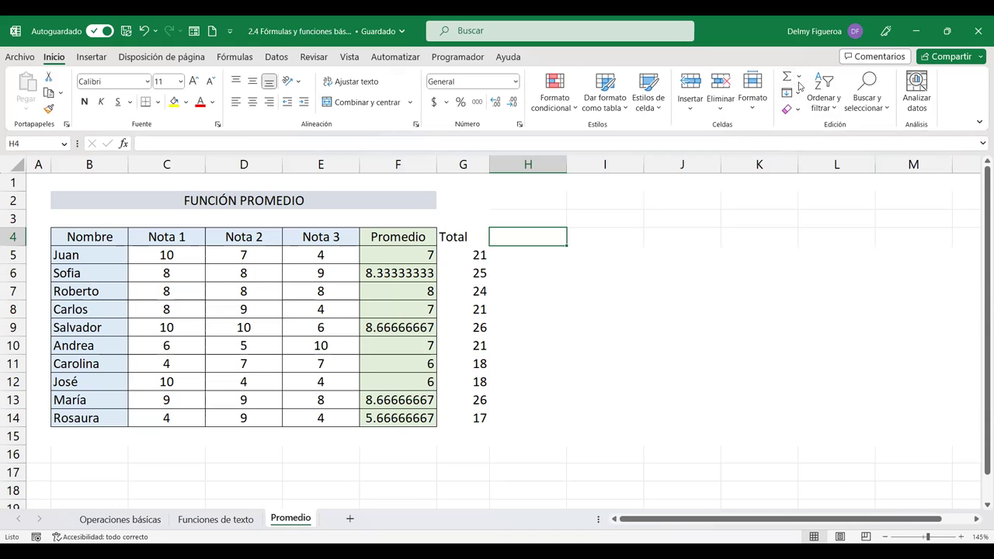
left_click(799, 76)
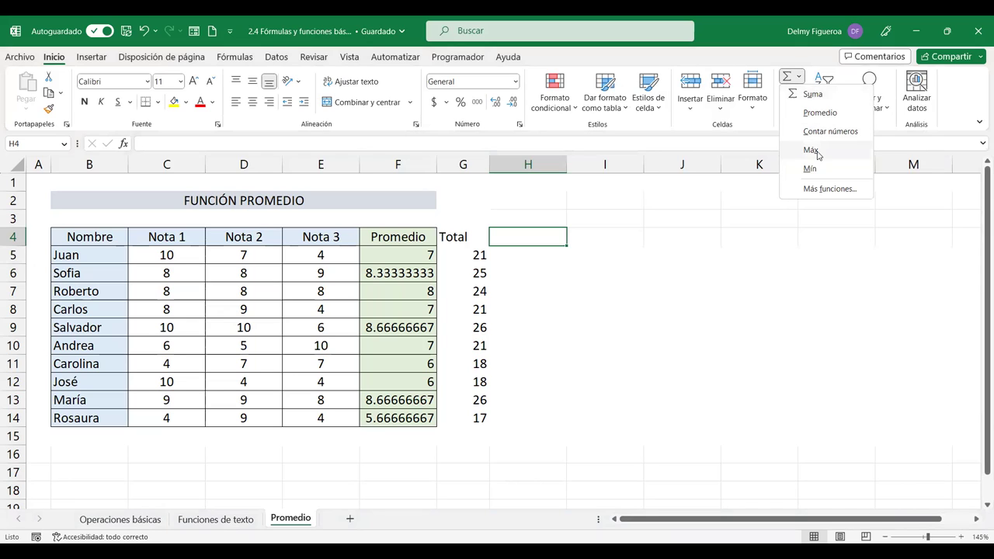
left_click(506, 236)
Step: Add headers Contar, Nota máxima and Nota mínima in H4:J4
type("Contar")
left_click(592, 230)
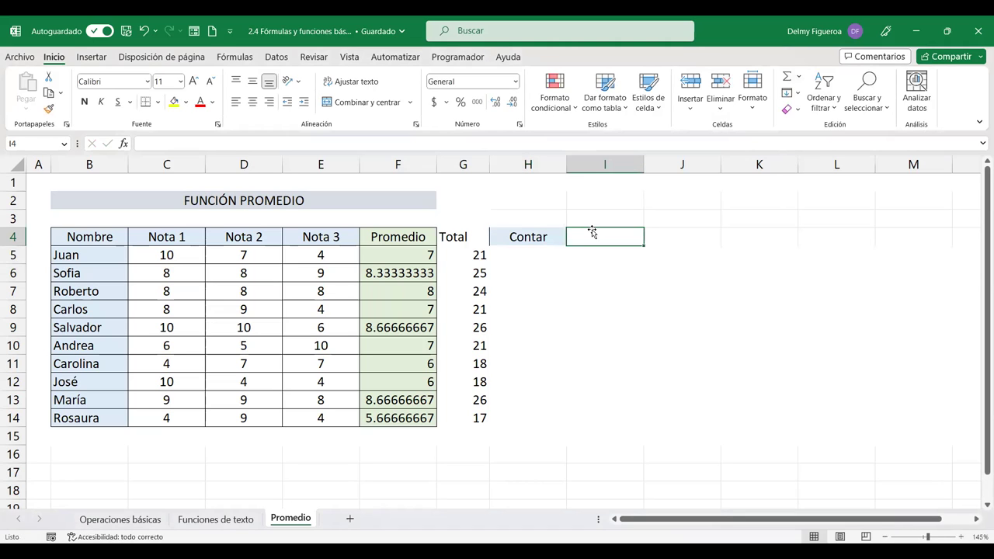
type("Máxi")
key("BackSpace")
key("BackSpace")
key("BackSpace")
type("Notam")
key("BackSpace")
type("máxima")
key("Return")
key("Up")
key("Right")
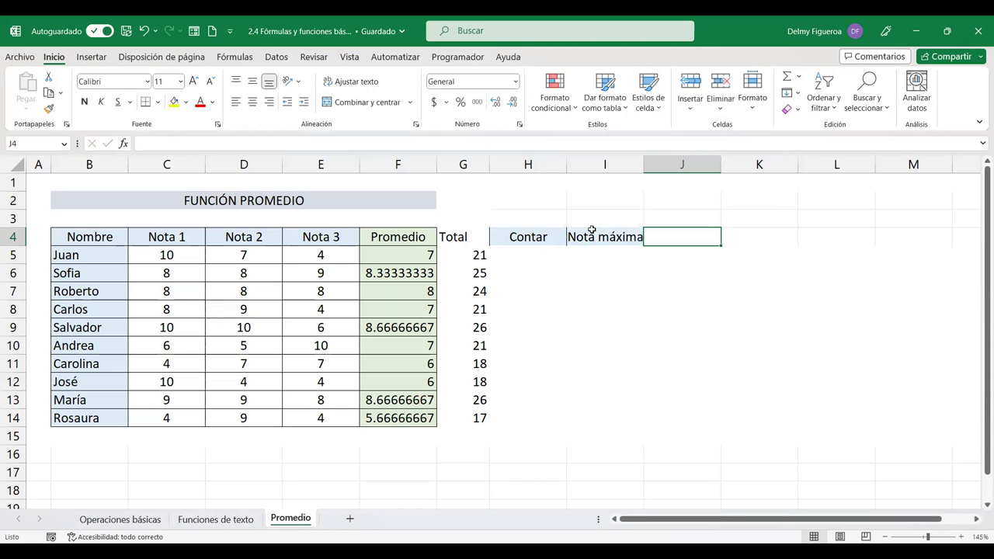
type("Nota mínima}")
key("BackSpace")
key("Return")
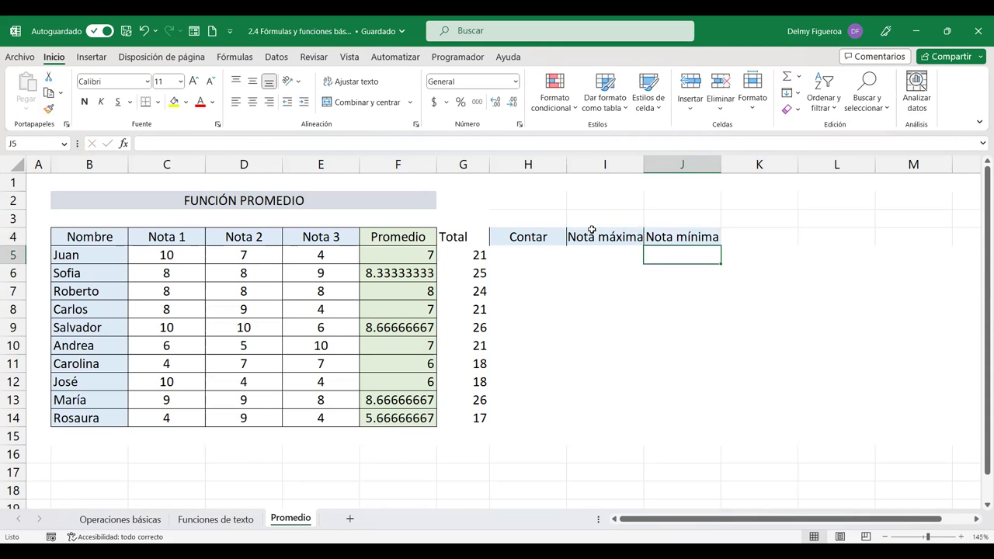
Step: Edit H4 to append 'notas', making the heading Contar notas
key("Left")
key("Left")
key("Left")
key("Right")
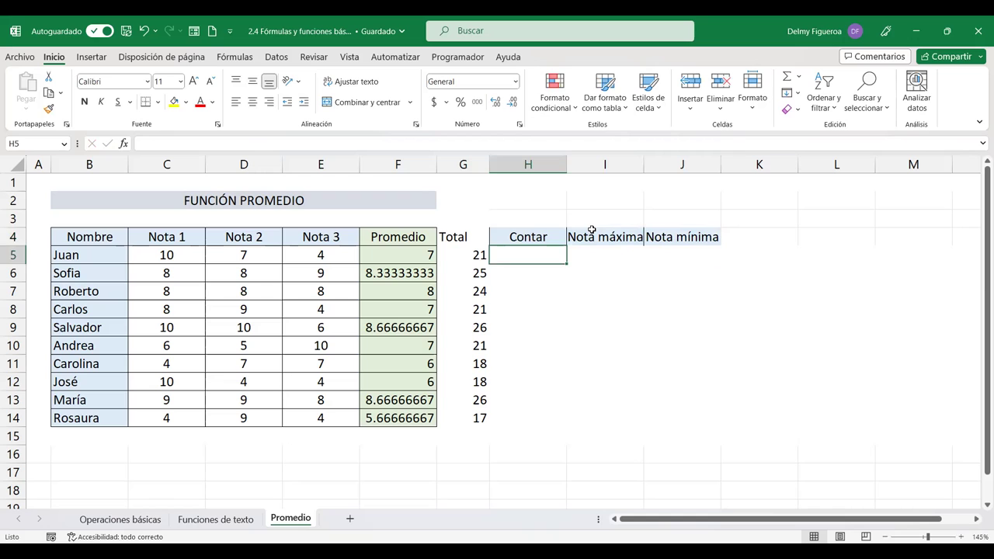
key("Up")
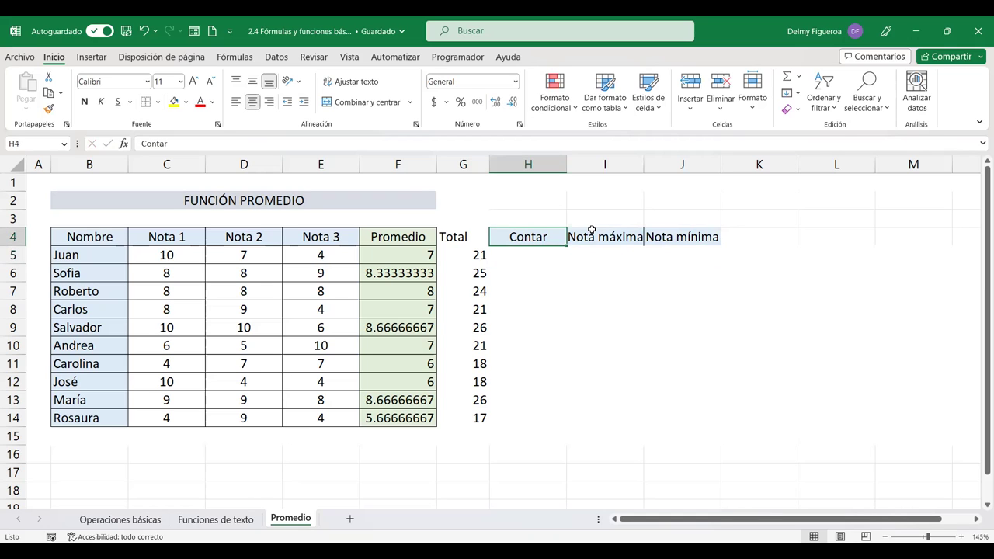
key("F2")
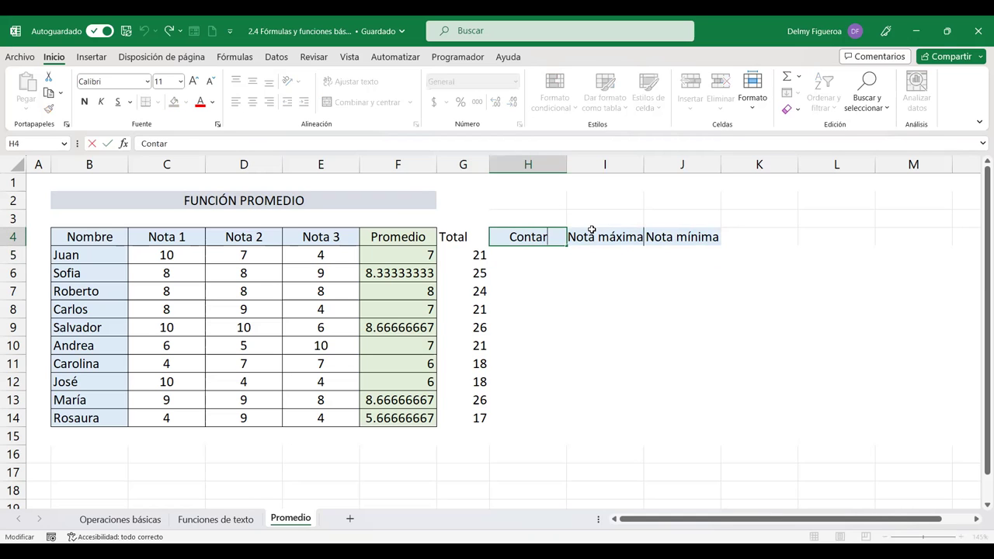
type(" notas")
key("Return")
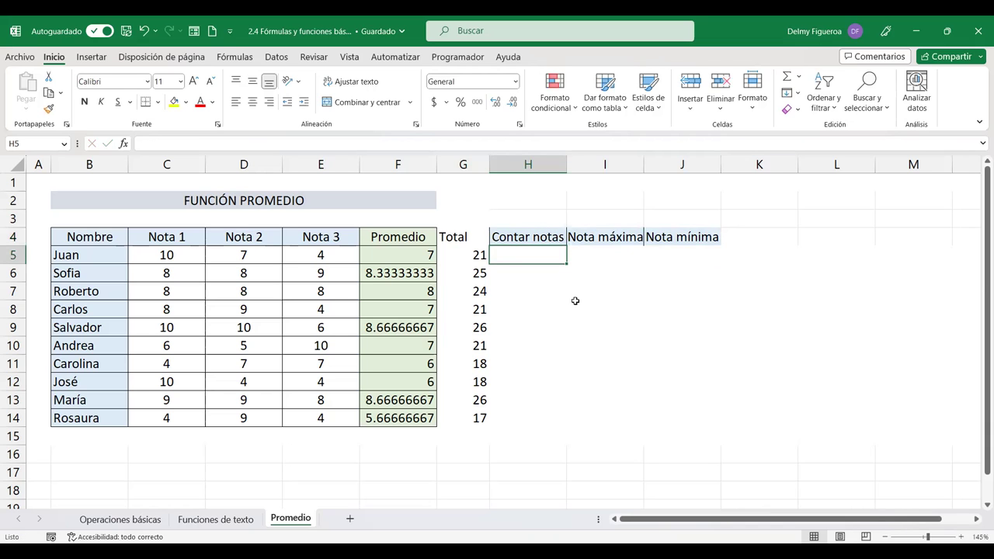
Step: Apply Todos los bordes to G4:J14, from Total through Nota mínima
mouse_move(533, 236)
left_mouse_down()
mouse_move(760, 243)
mouse_move(699, 241)
left_mouse_up()
mouse_move(465, 241)
left_mouse_down()
mouse_move(698, 316)
mouse_move(688, 421)
left_mouse_up()
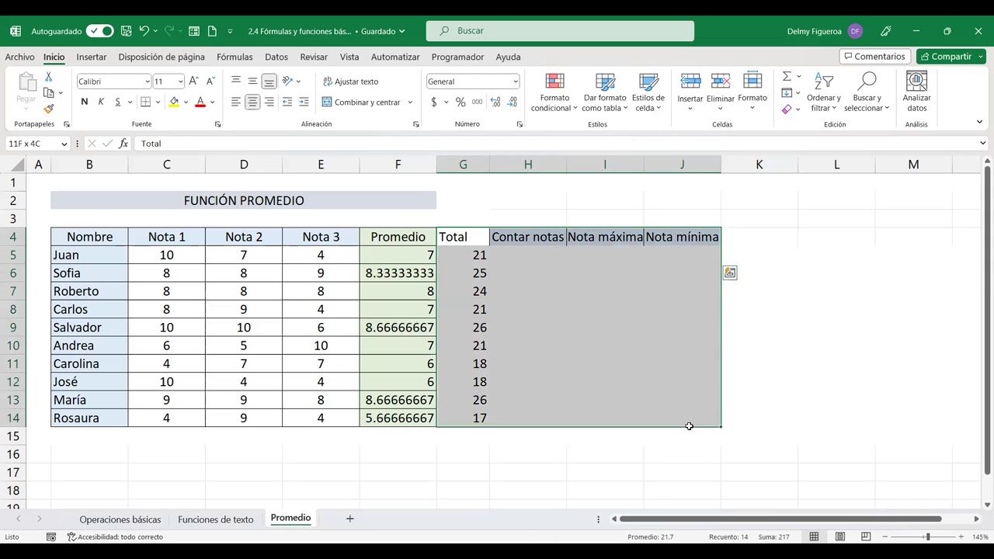
left_click(158, 103)
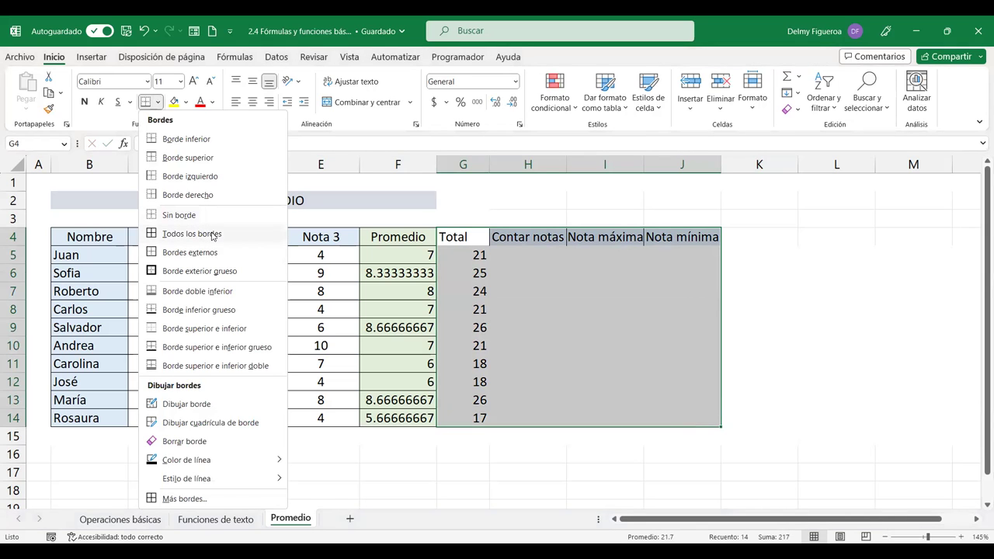
left_click(213, 236)
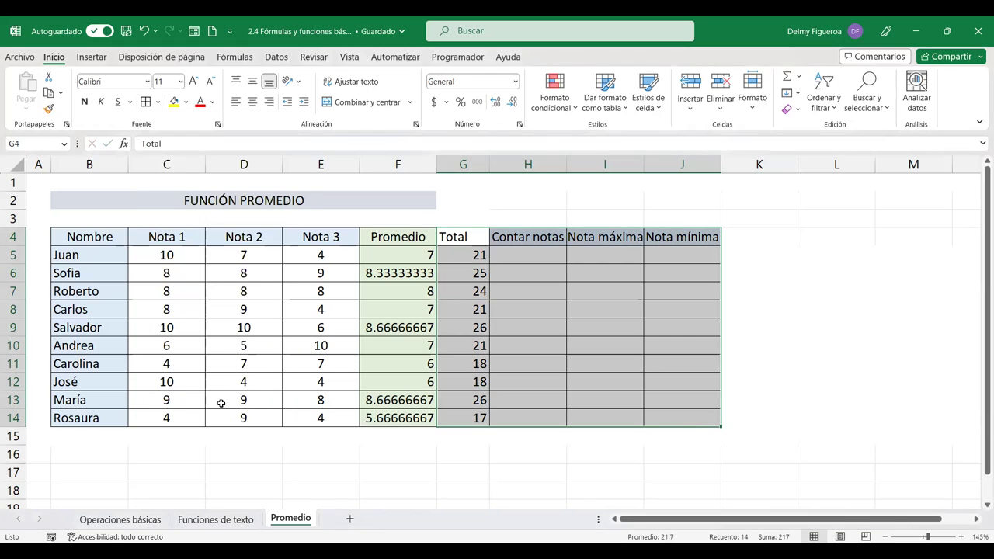
left_click(109, 441)
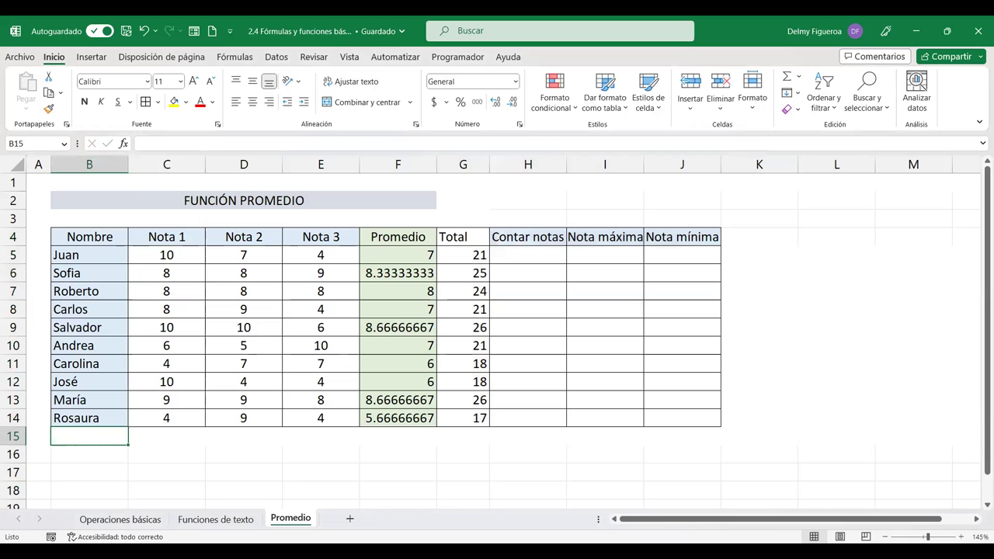
Step: Enter Suma, Promedio, Contar, Nota máxima and Nota mínima in B15:B19, then autofit column B
type("Tot")
key("BackSpace")
key("BackSpace")
key("BackSpace")
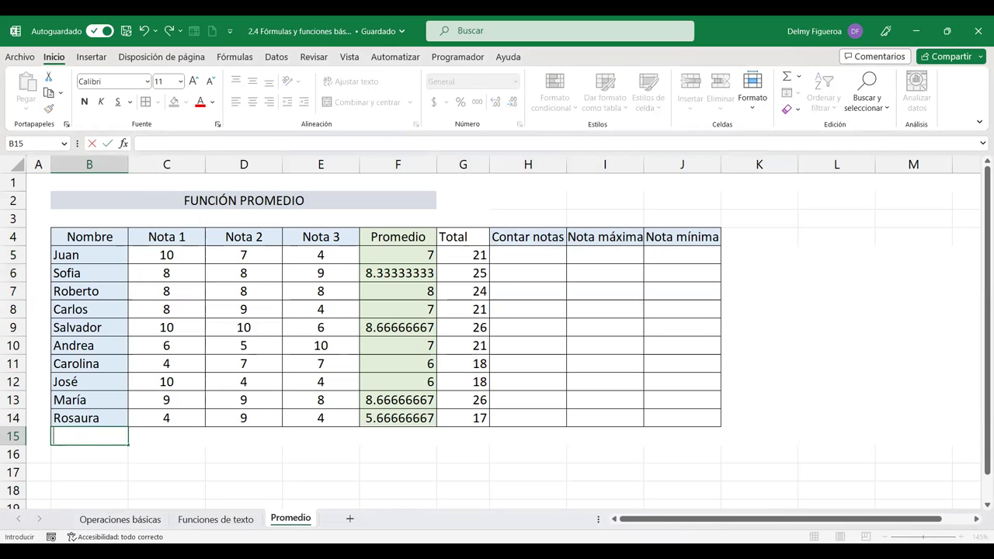
type("Suma")
key("Return")
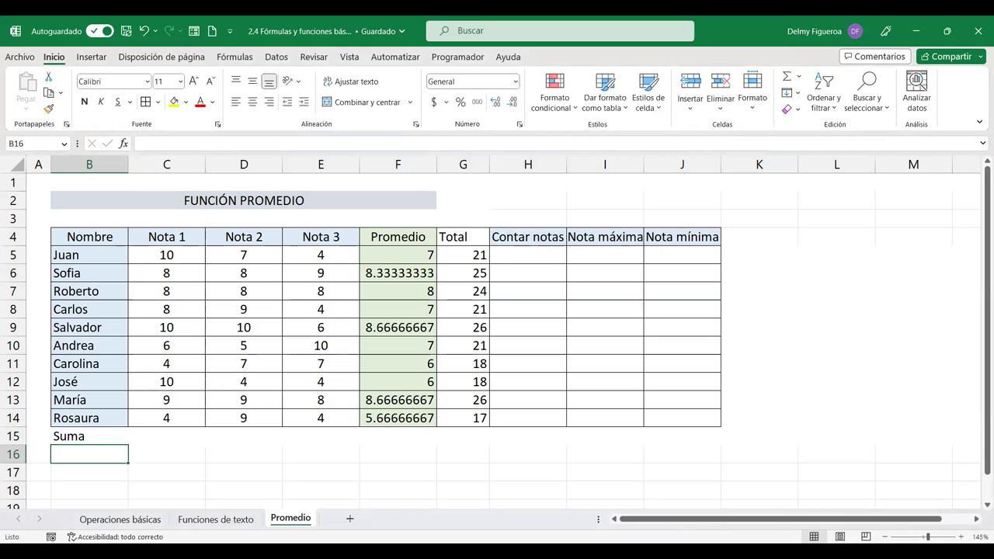
type("Promedio")
key("Return")
type("Contar")
key("Return")
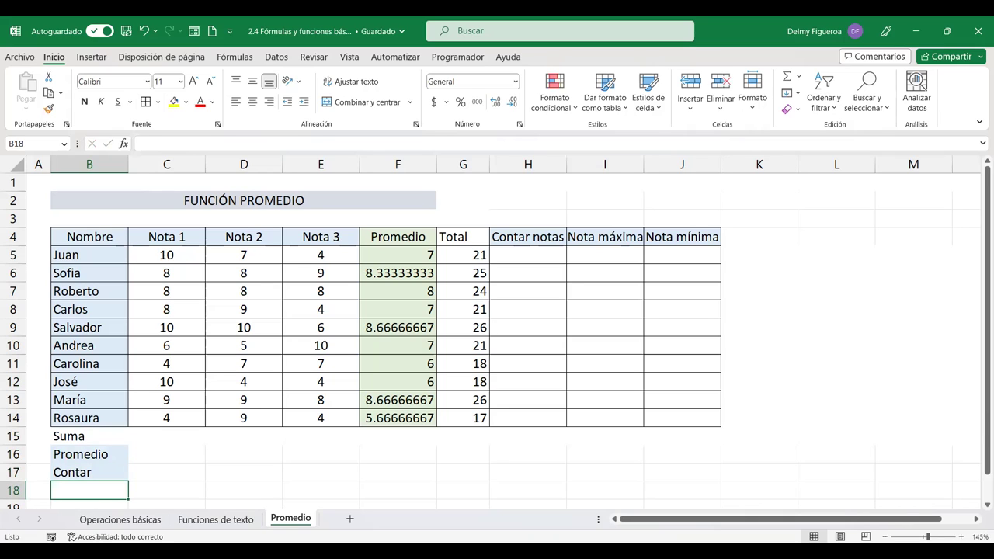
type("Nota máxima")
key("Return")
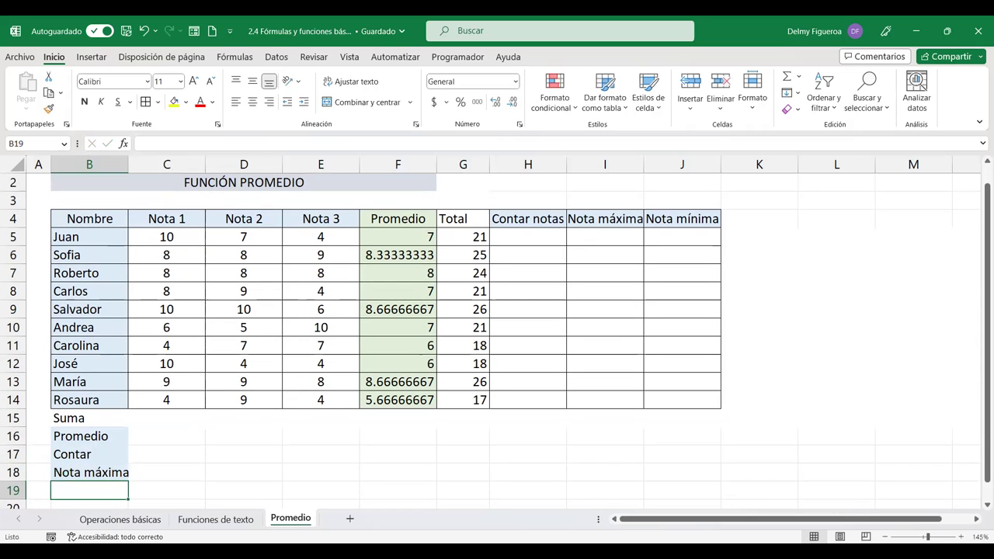
type("Nota mínima")
key("Return")
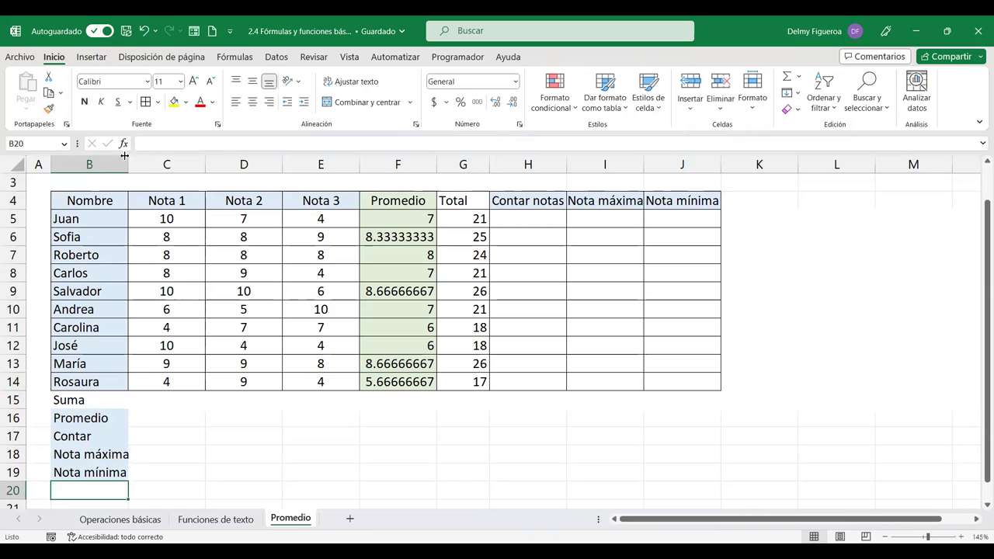
double_click(129, 160)
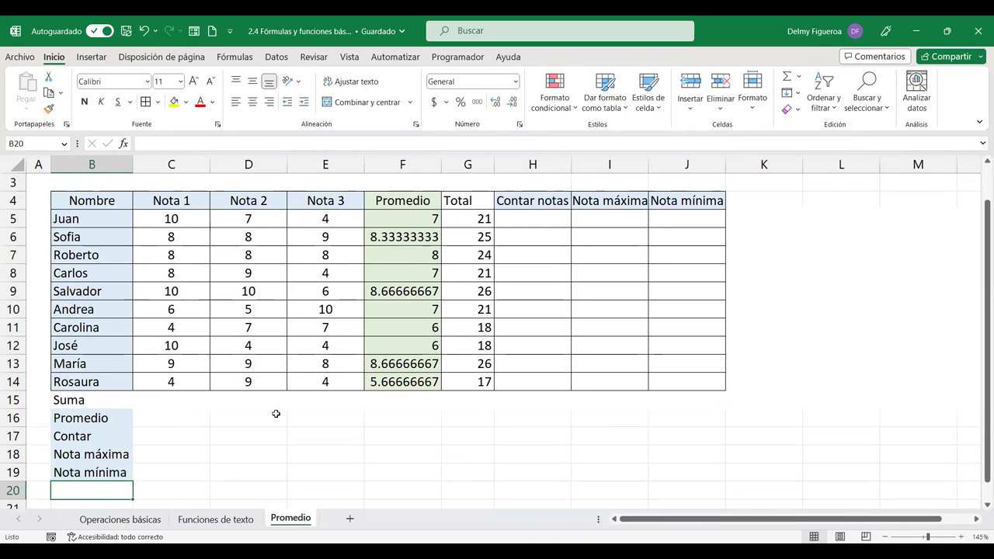
Step: View quick status-bar statistics for some grades, then select the Suma row C15:J15
left_click(166, 400)
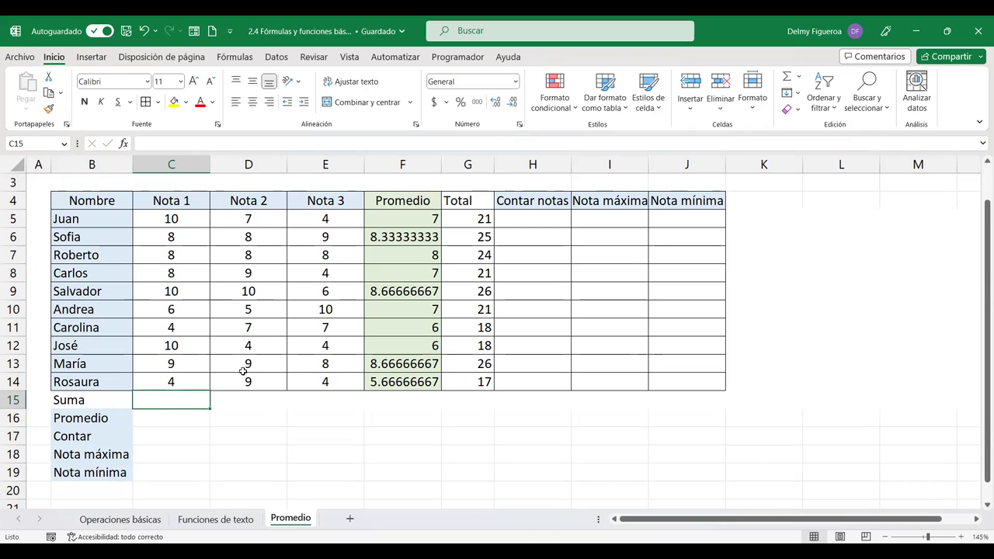
left_click_drag(170, 221, 252, 238)
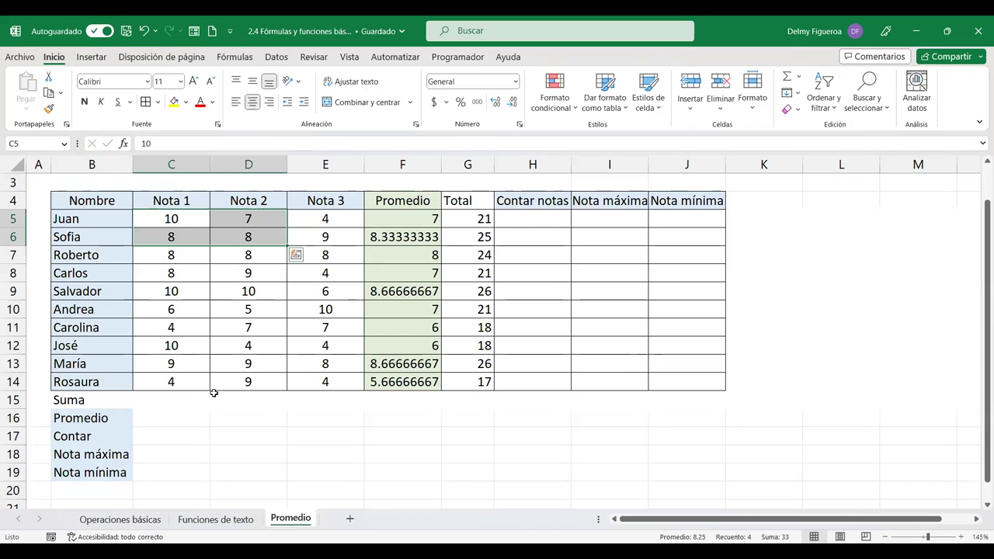
left_click(182, 400)
left_click_drag(168, 401, 703, 395)
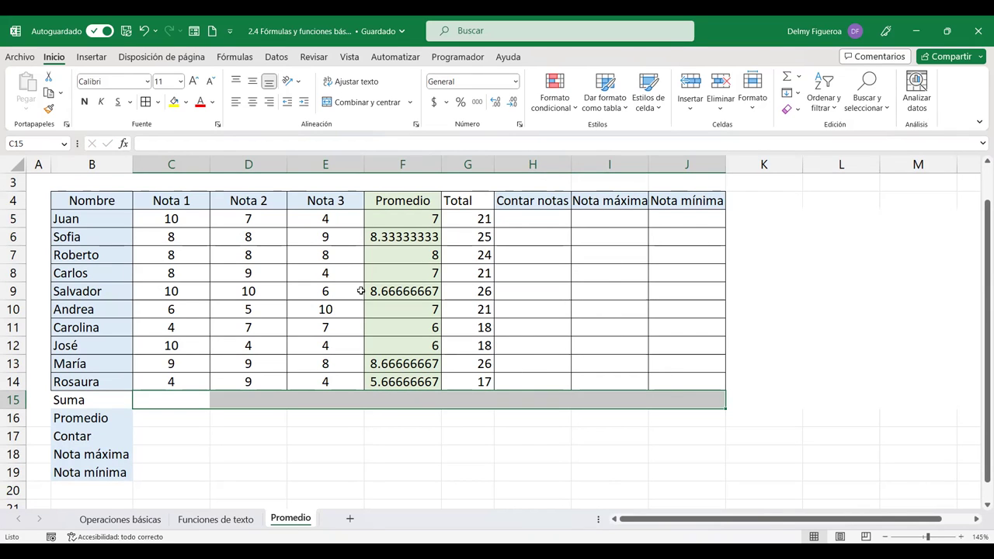
Step: Apply Autosuma to C4:J15, giving totals 77, 76, 64, 72.3333333 and 217
mouse_move(176, 197)
left_mouse_down()
mouse_move(696, 304)
mouse_move(691, 407)
left_mouse_up()
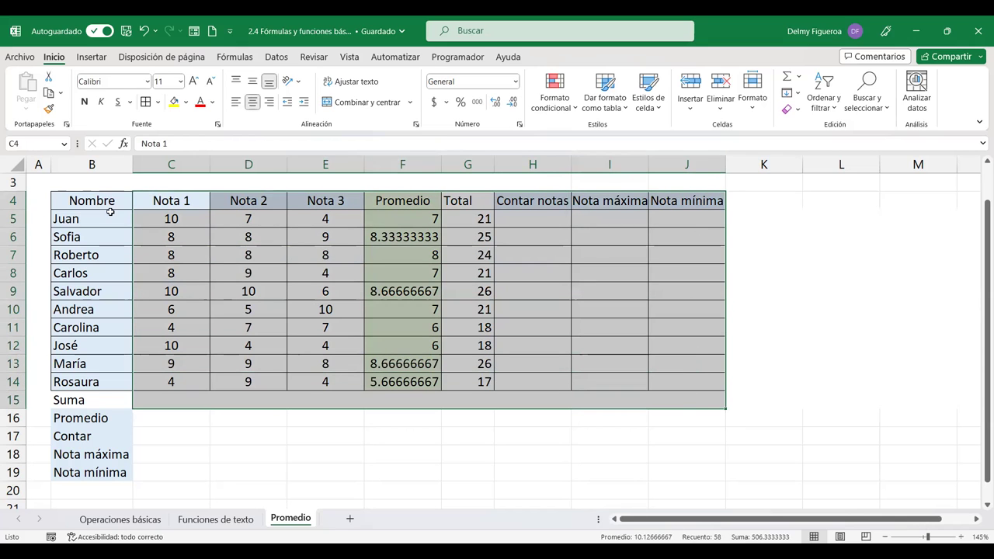
left_click(800, 78)
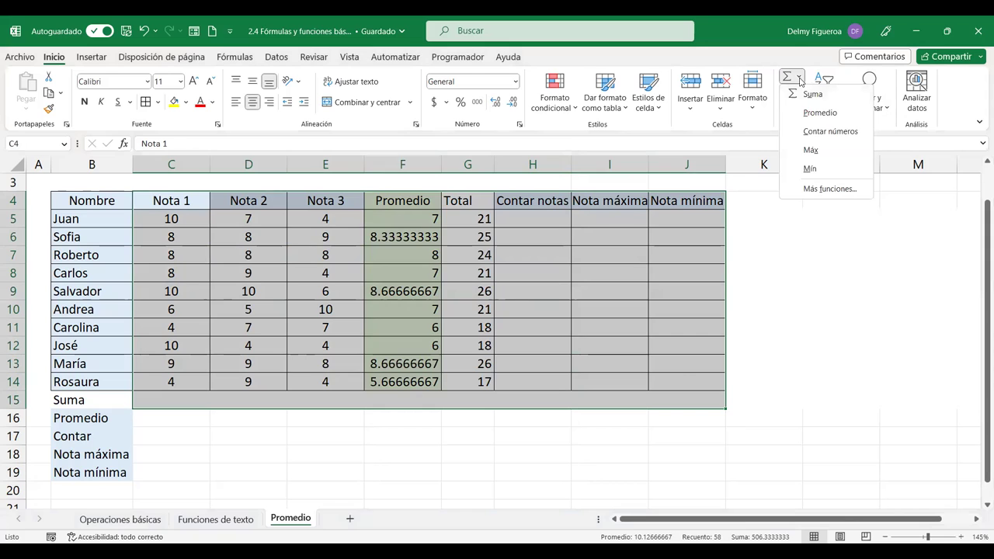
left_click(799, 79)
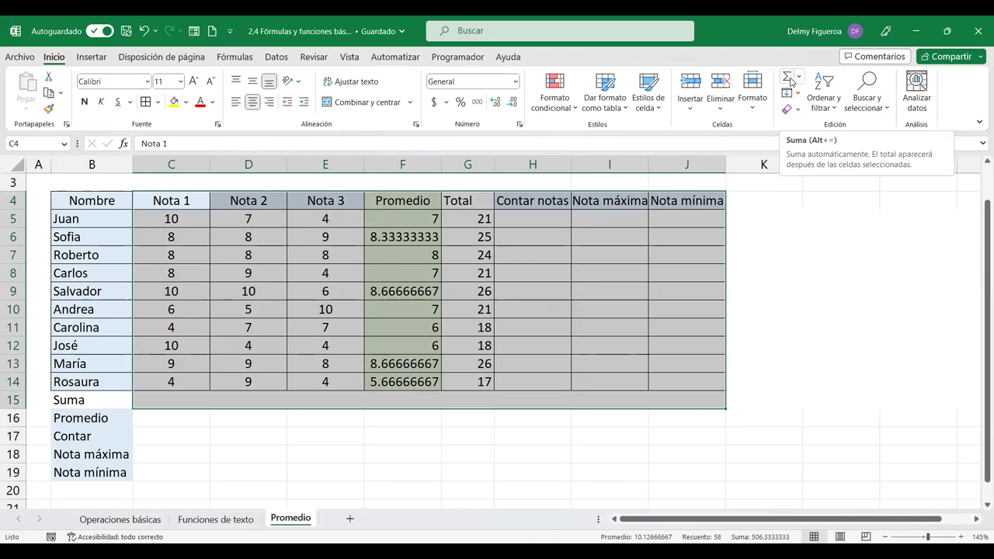
left_click(788, 79)
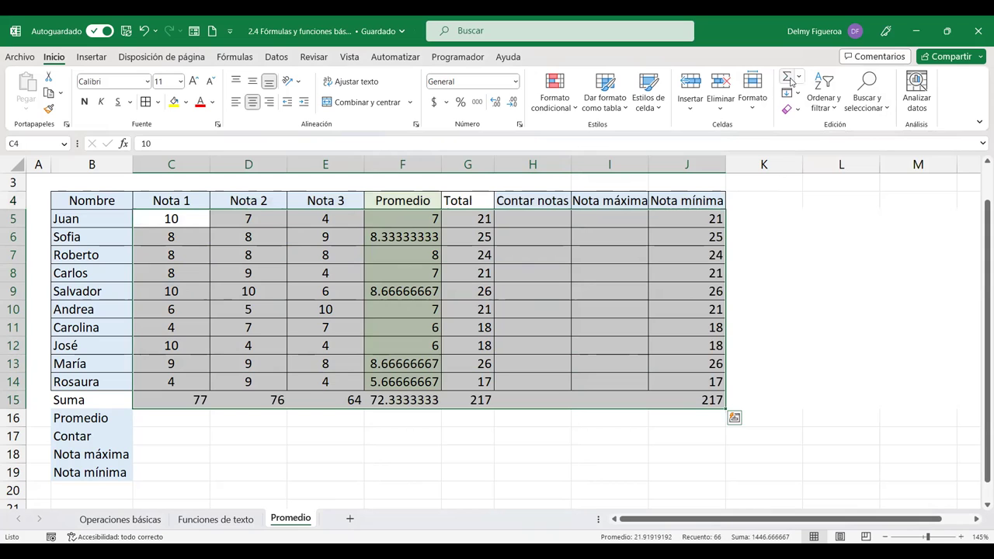
left_click(193, 399)
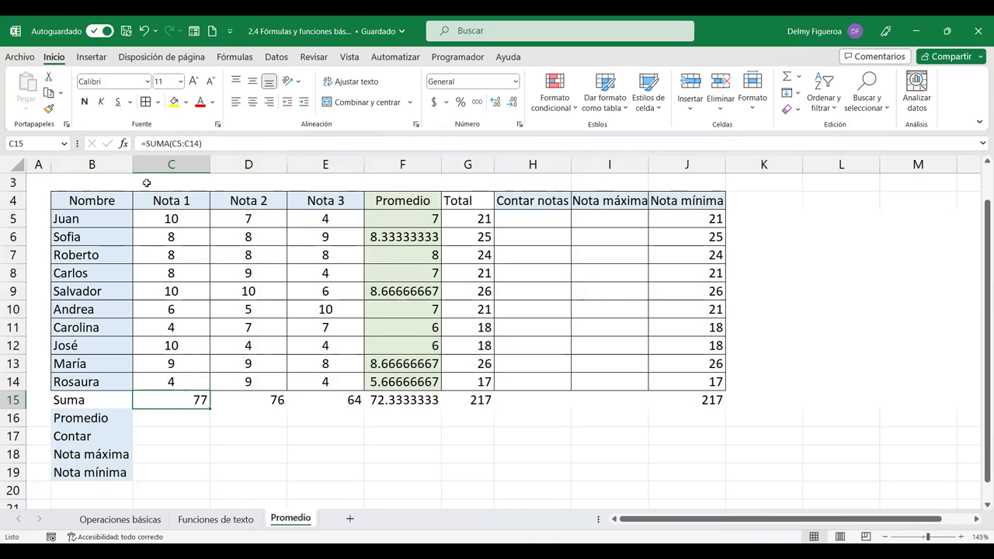
key("Right")
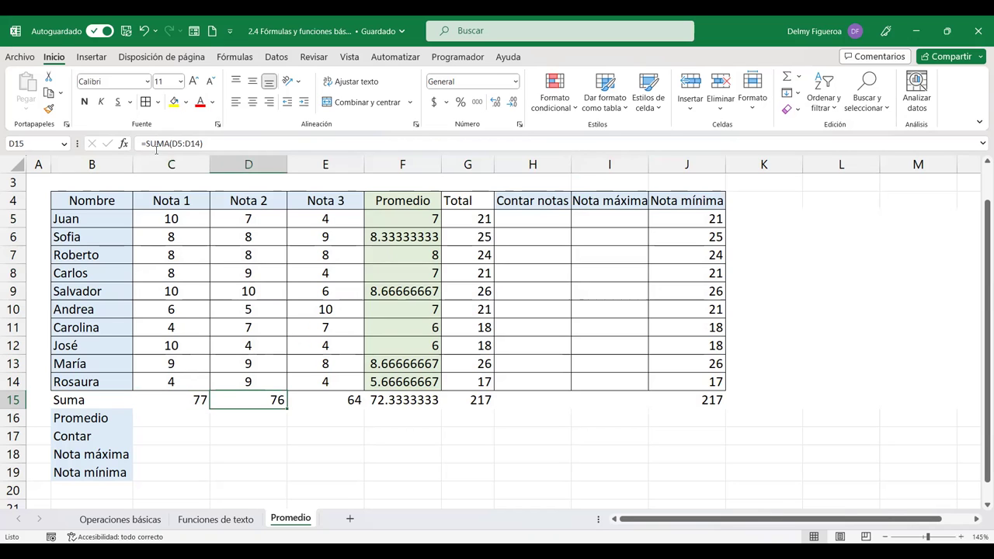
key("Right")
key("Right")
key("Right")
key("Right")
key("Right")
key("Right")
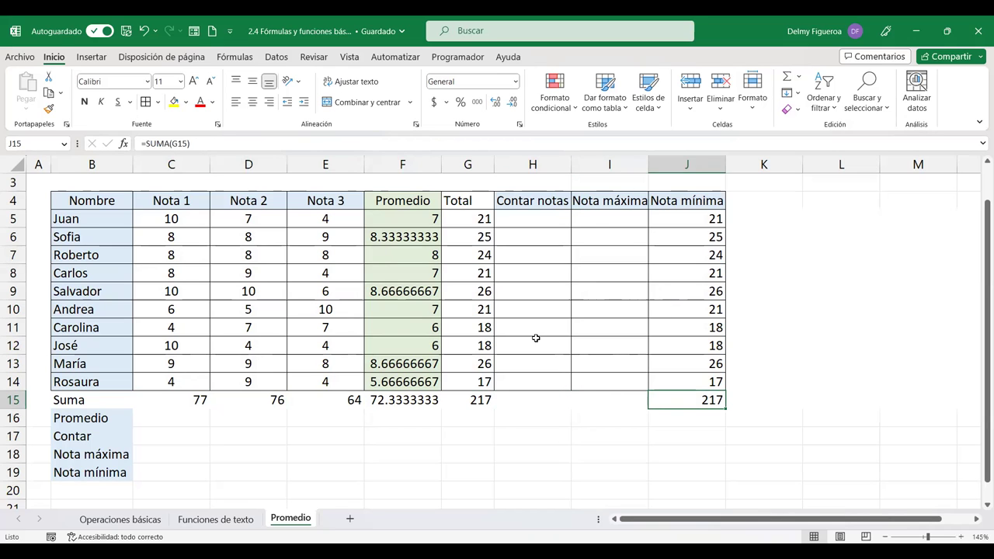
Step: Enter =PROMEDIO(C5:C14) in C16 (7.7) and fill it across to J16
left_click(170, 418)
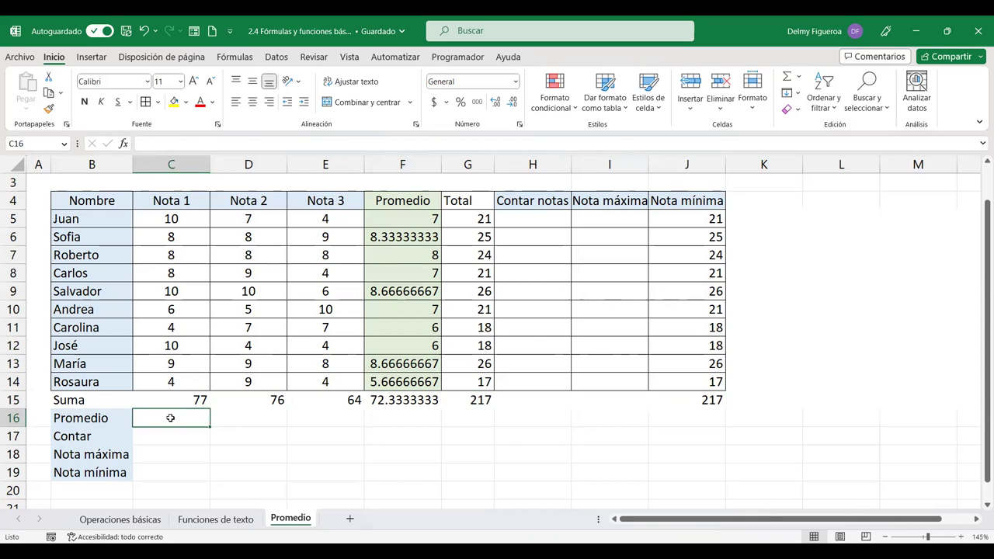
type("=")
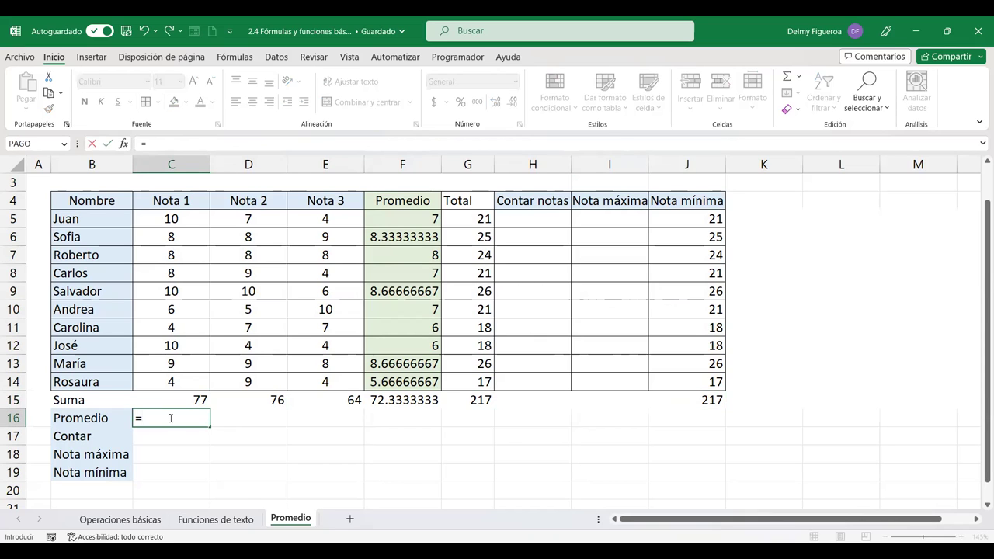
type("prome")
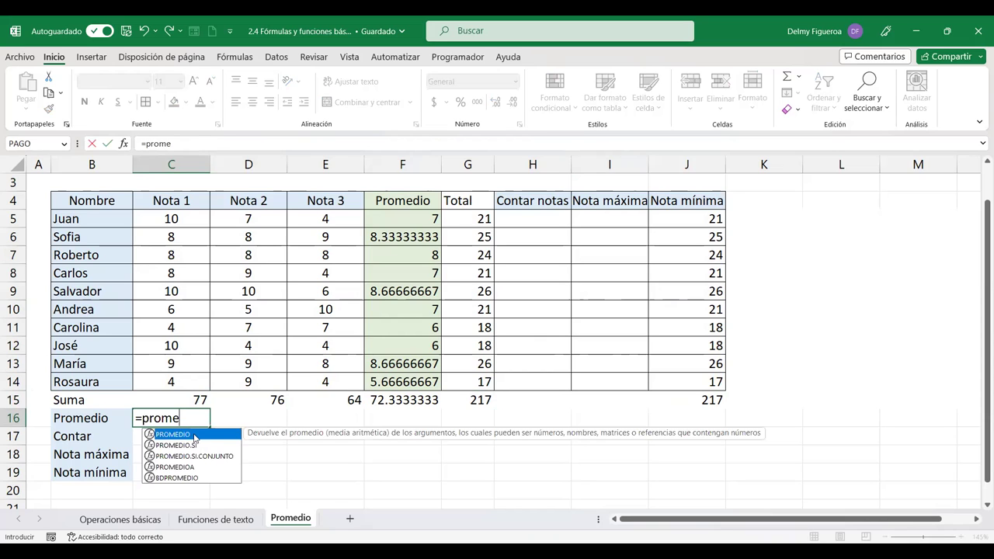
double_click(194, 440)
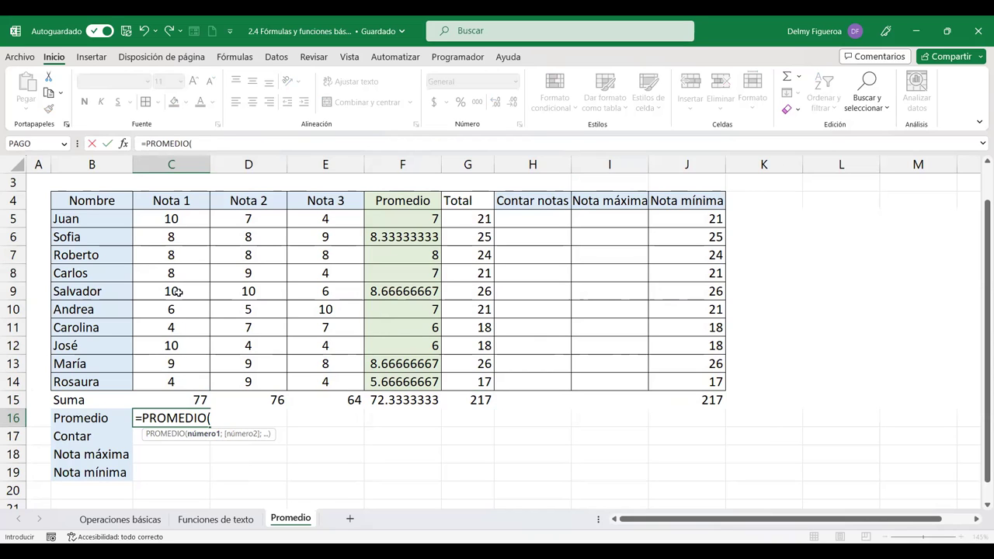
left_click_drag(169, 222, 168, 378)
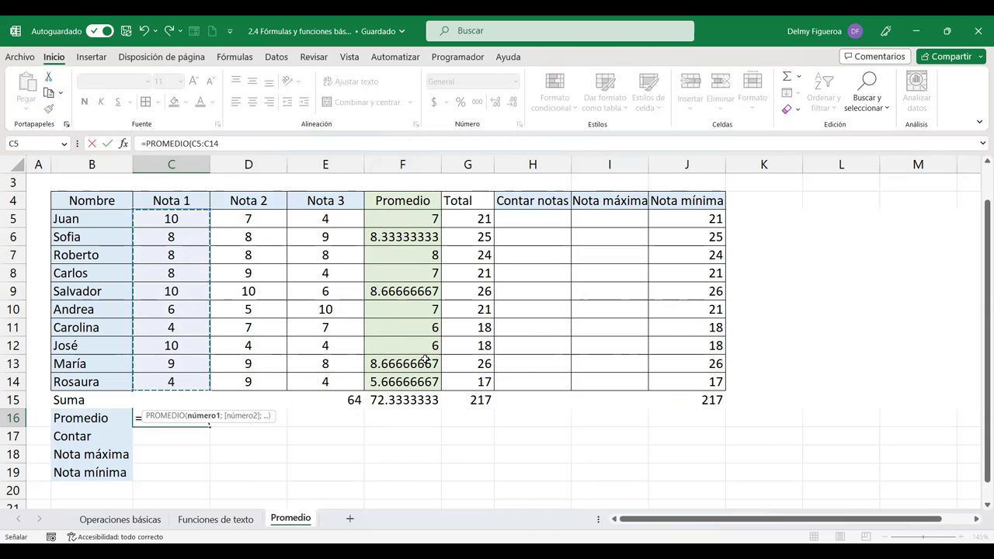
key("Return")
left_click(184, 418)
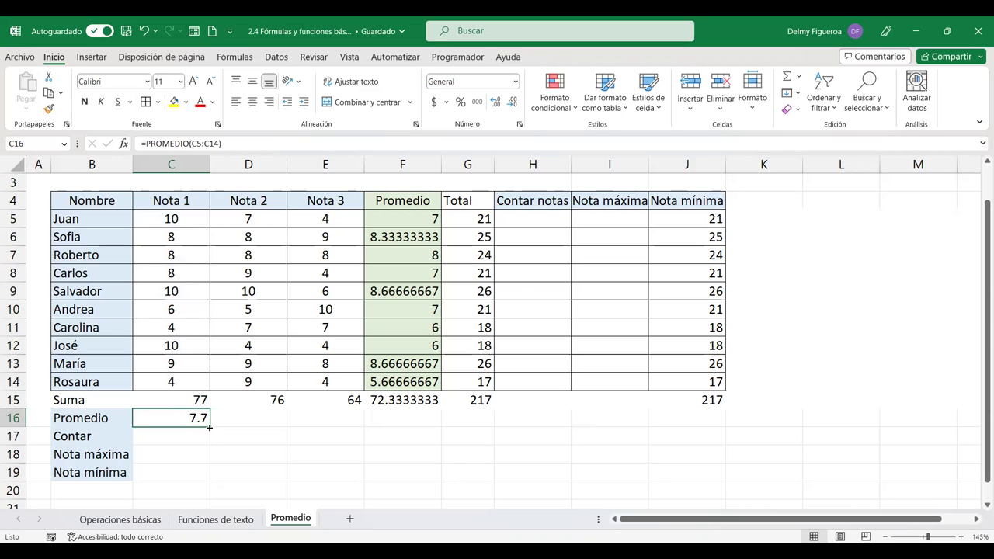
mouse_move(210, 426)
left_mouse_down()
mouse_move(713, 431)
mouse_move(706, 417)
left_mouse_up()
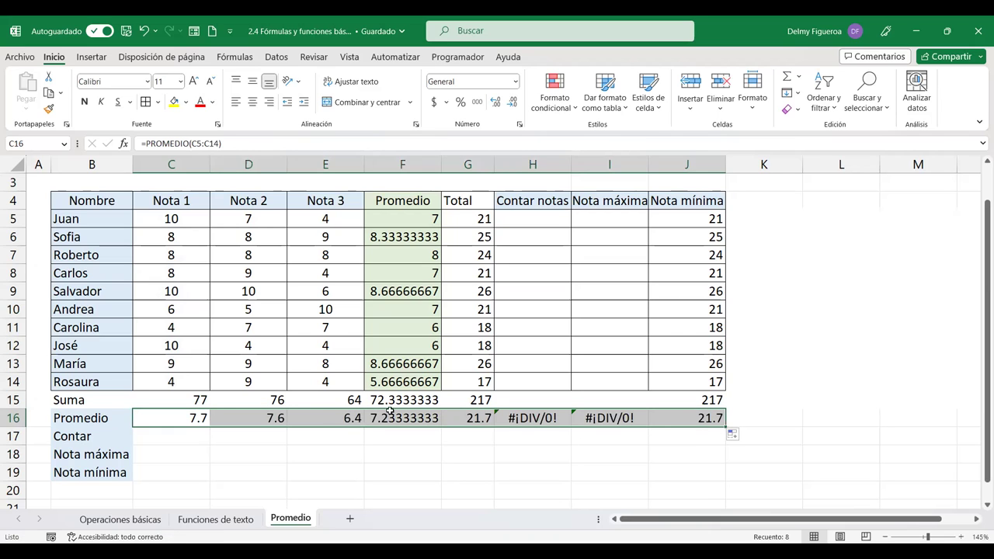
left_click_drag(111, 396, 685, 471)
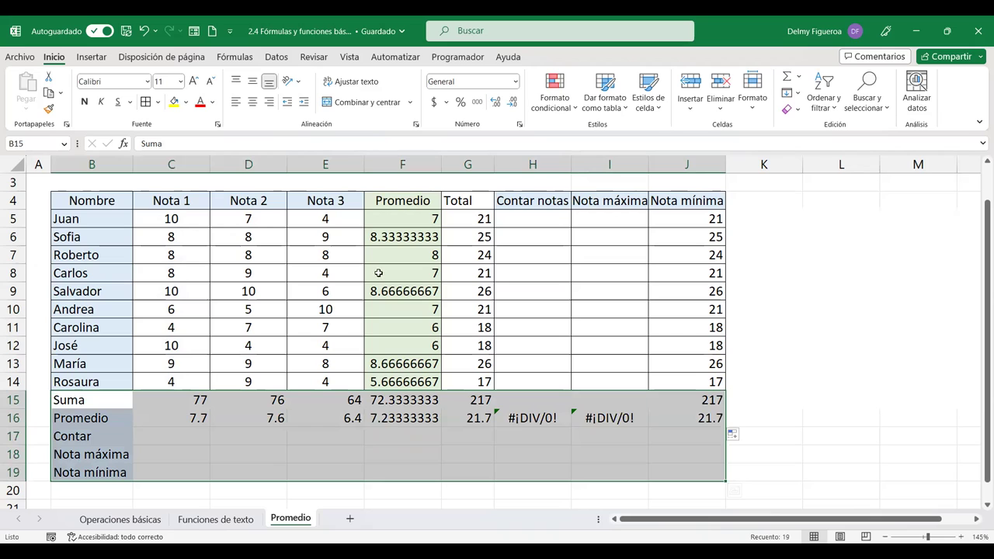
Step: Add borders to B15:J19 and inspect the #¡DIV/0! averages in H16 and I16
left_click(146, 105)
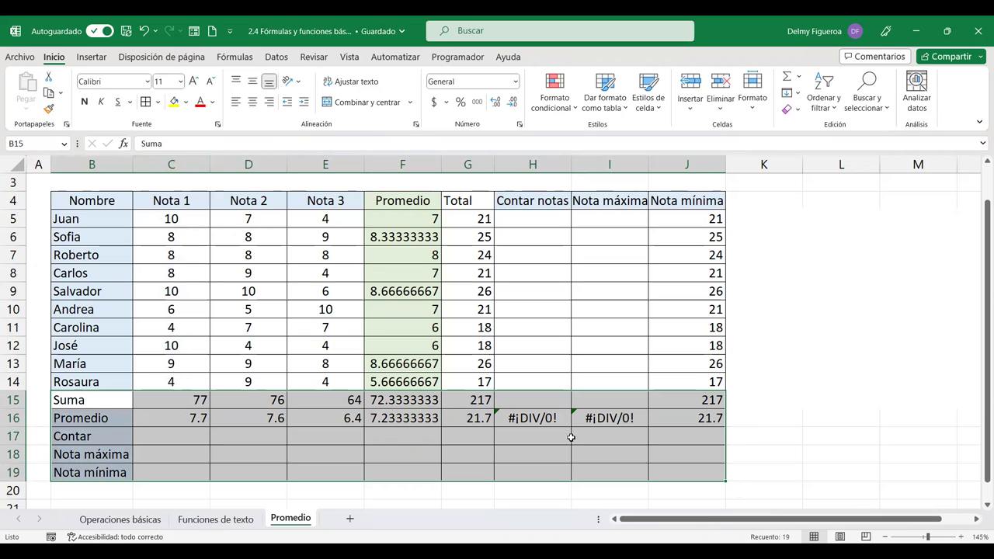
left_click(606, 415)
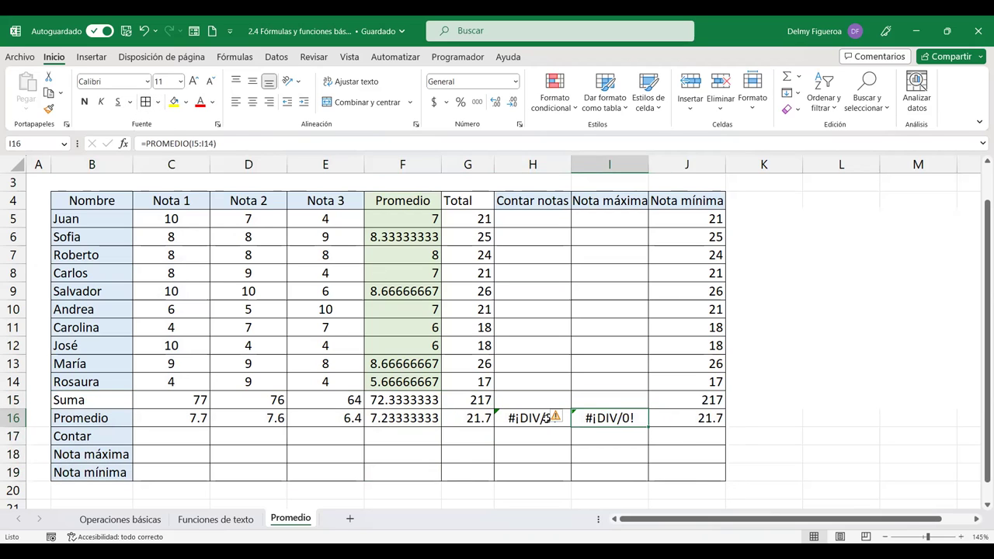
left_click(518, 417)
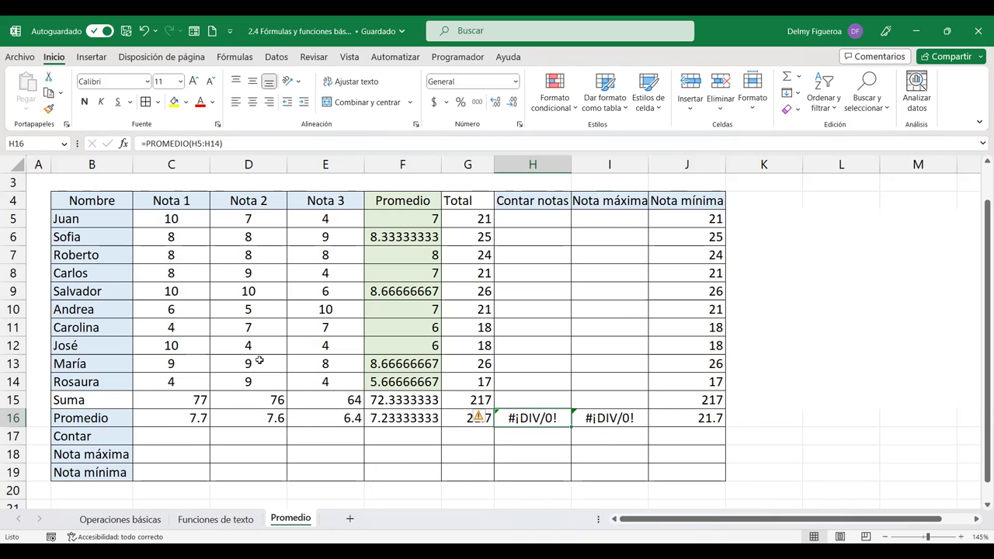
left_click(187, 436)
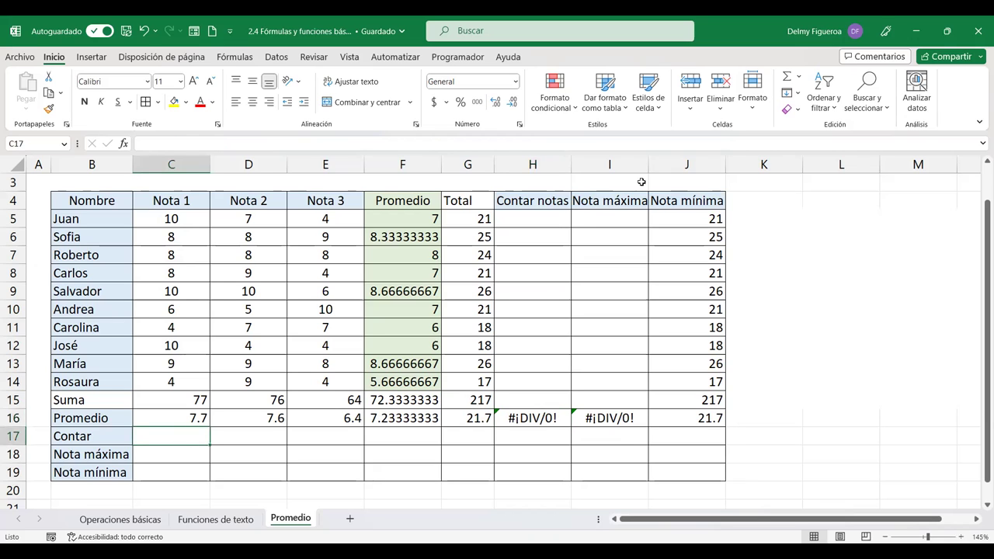
Step: Insert a CONTAR formula over C5:C14 in C17 and fill it across to J17
left_click(801, 78)
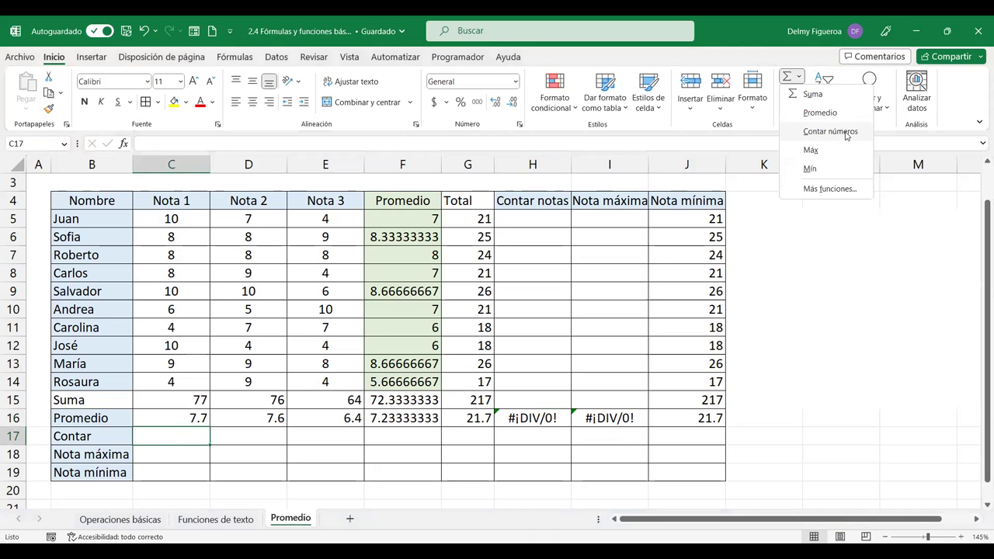
left_click(847, 135)
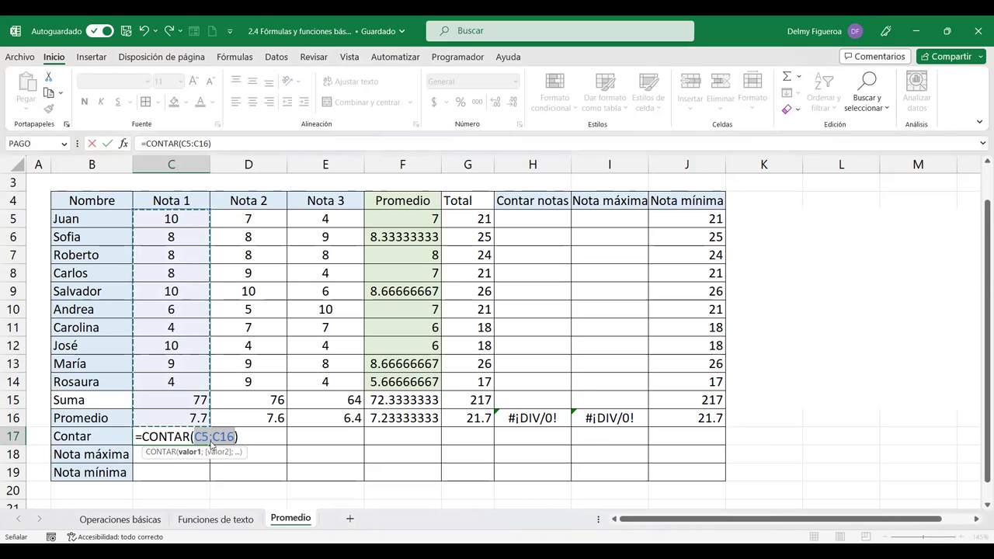
left_click(172, 221)
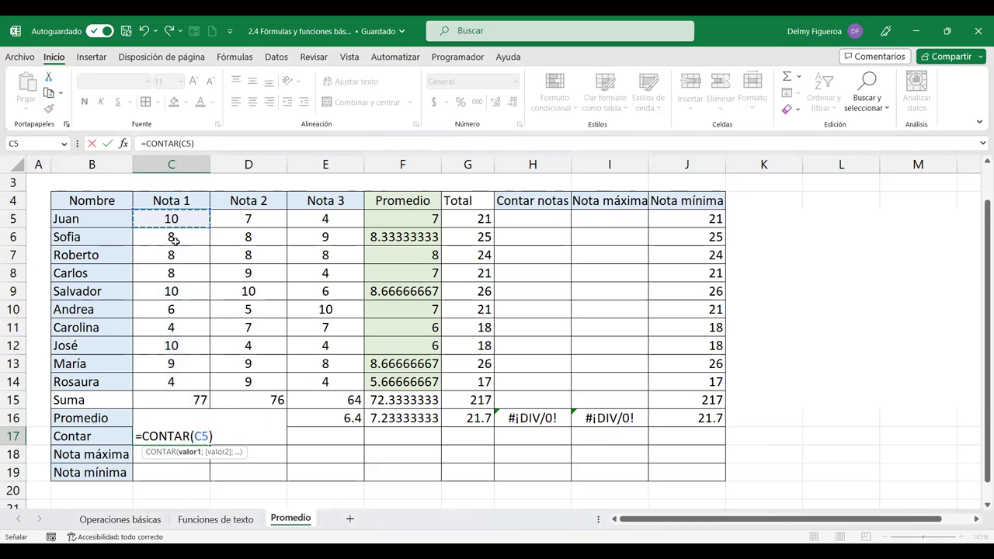
key("shift+Down")
key("shift+Down")
key("shift+Down")
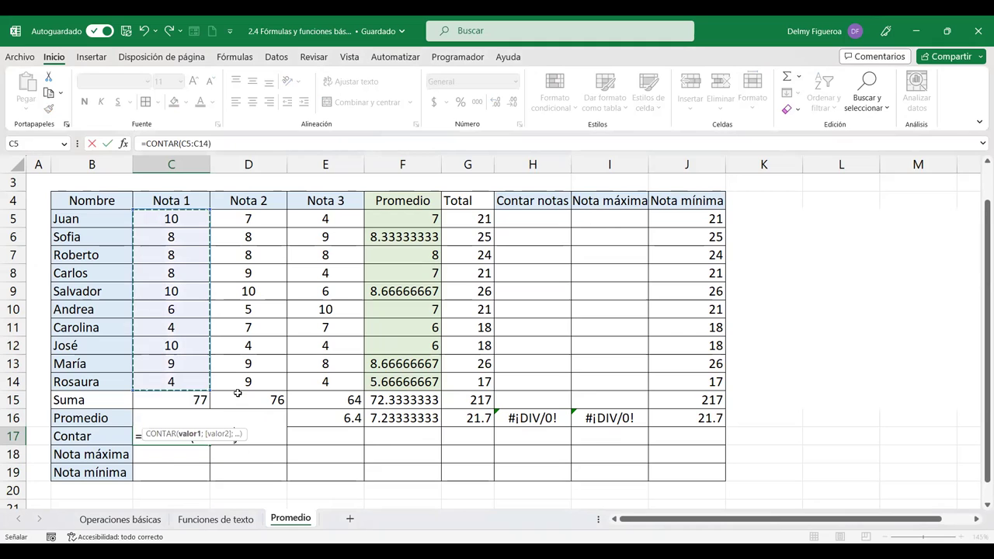
key("Return")
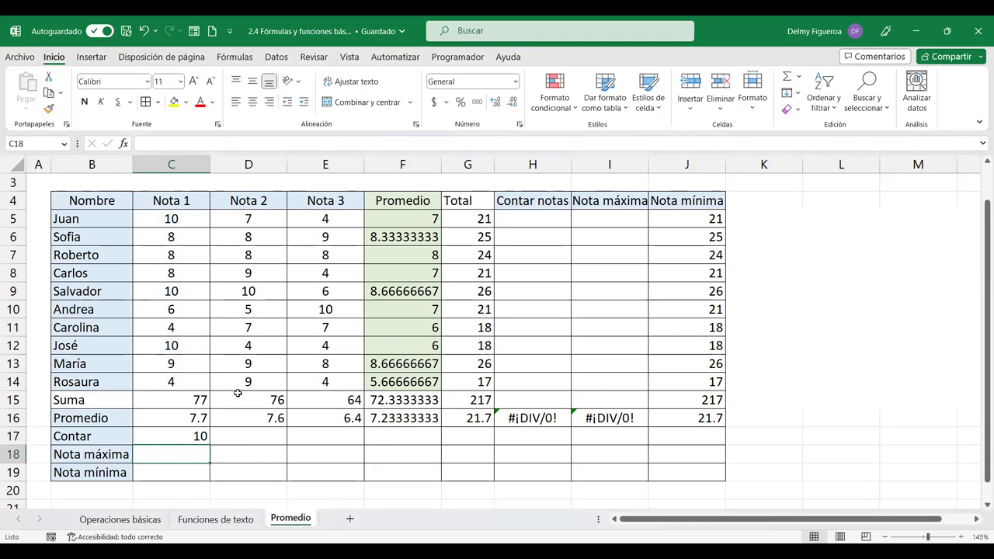
left_click(174, 437)
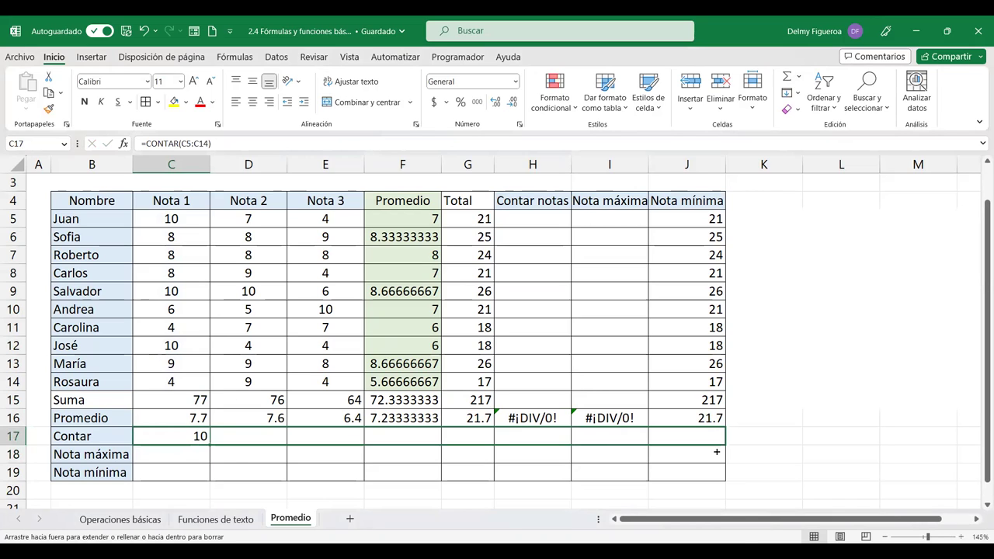
left_click_drag(209, 445, 699, 450)
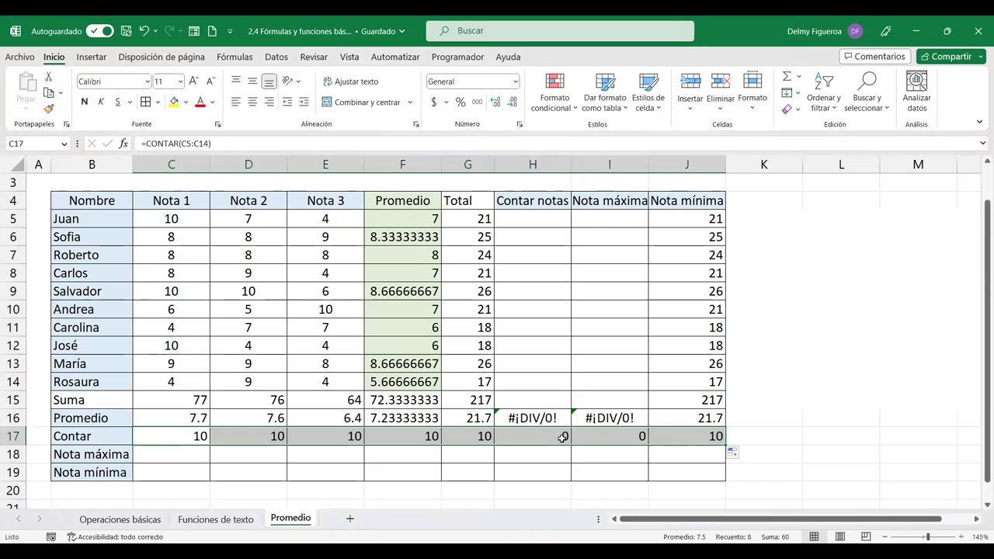
Step: Review the count results, confirming 0 under the empty Contar notas and Nota máxima columns
left_click(563, 437)
left_click(619, 433)
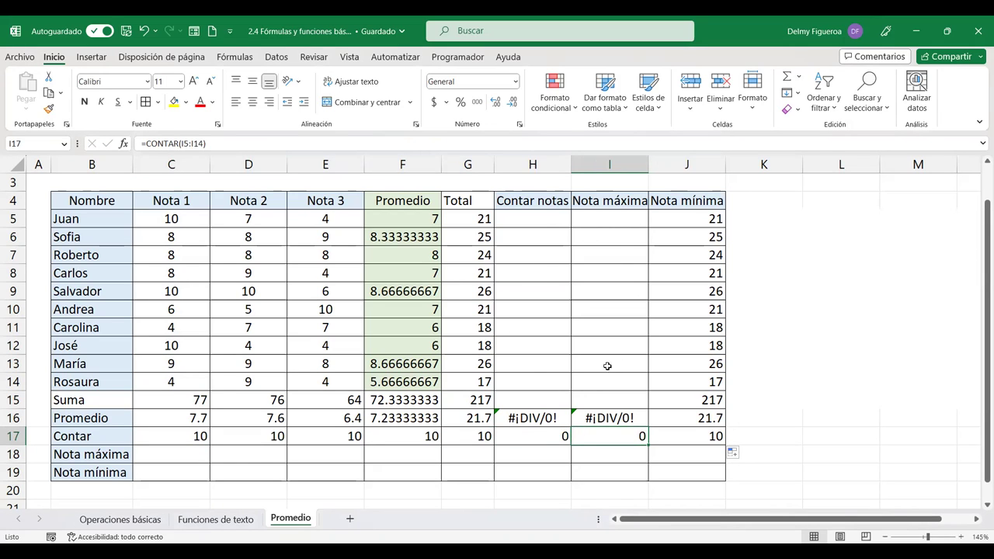
left_click(78, 437)
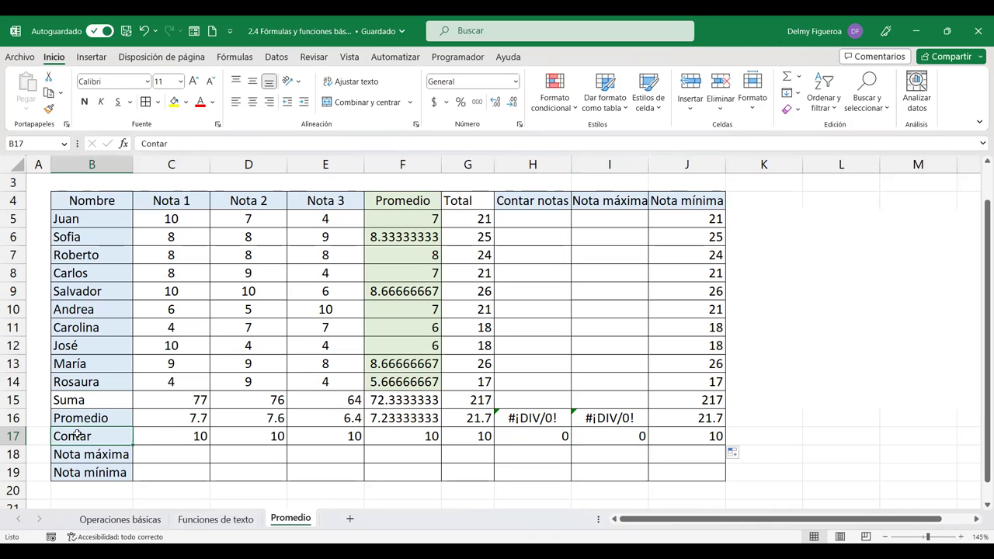
left_click(179, 436)
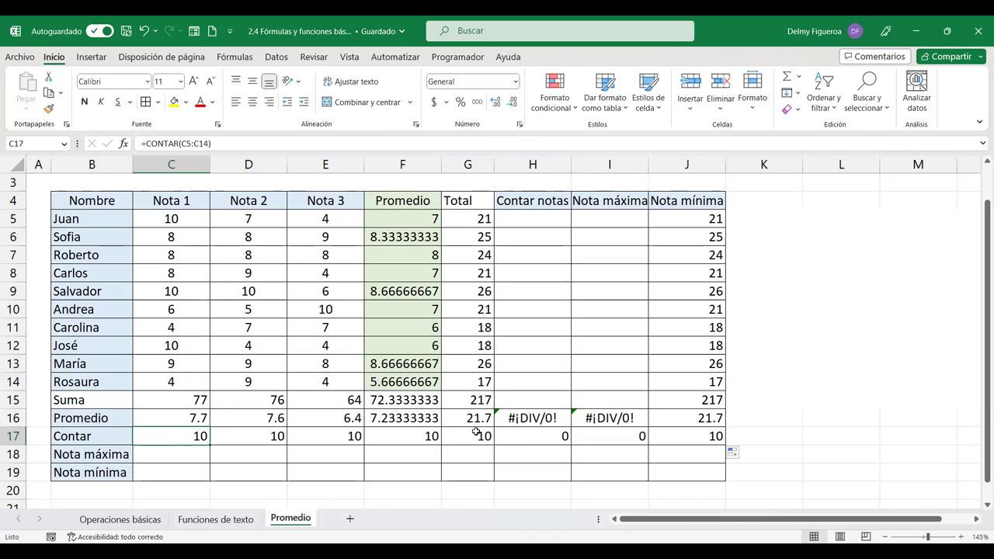
left_click(563, 438)
left_click(628, 435)
left_click(595, 289)
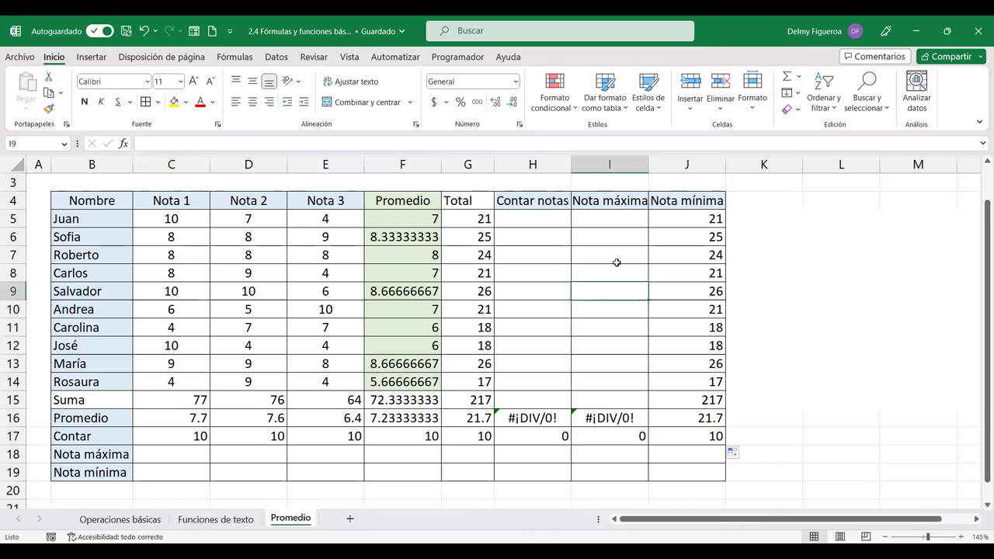
left_click(565, 437)
left_click(641, 437)
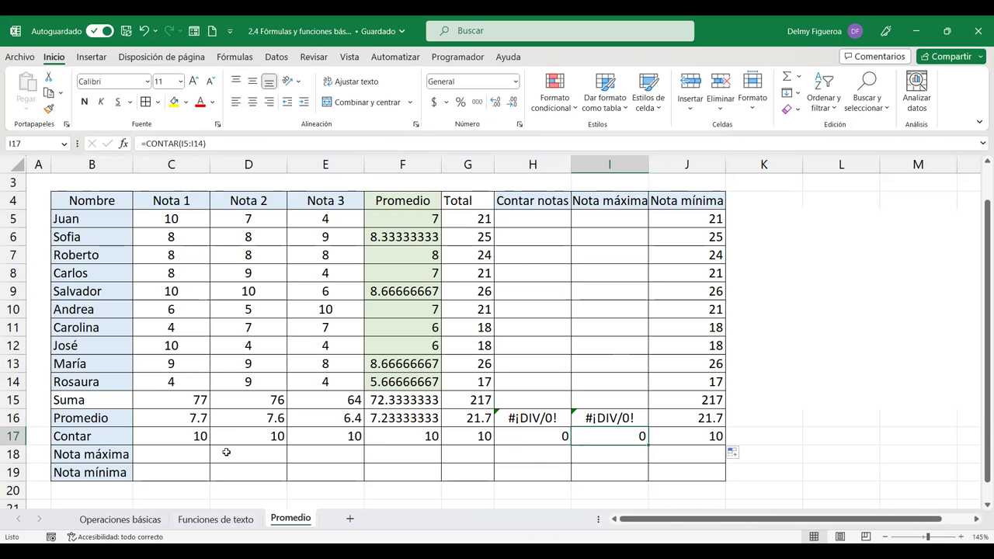
left_click(201, 451)
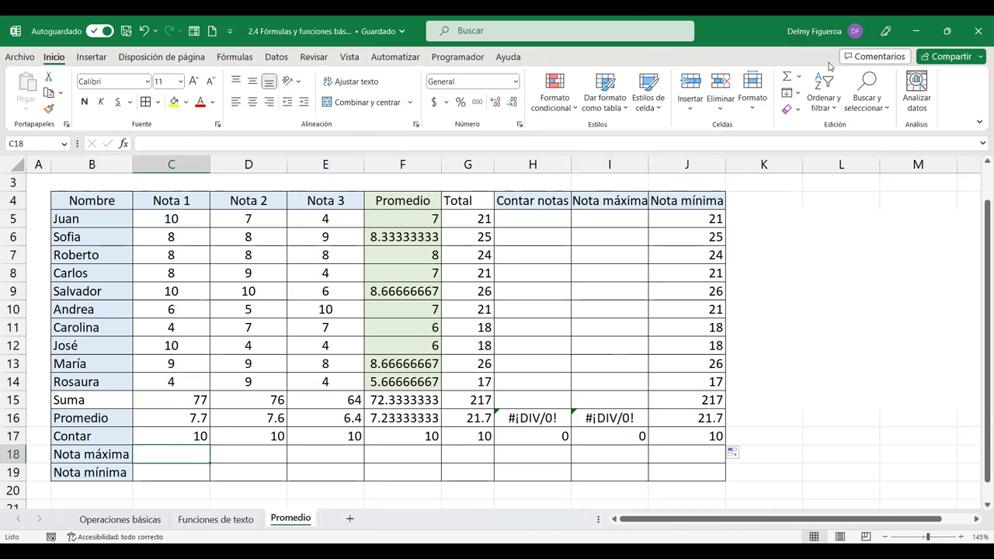
Step: Insert a MAX formula over C5:C14 in C18 and fill it across to J18
left_click(800, 77)
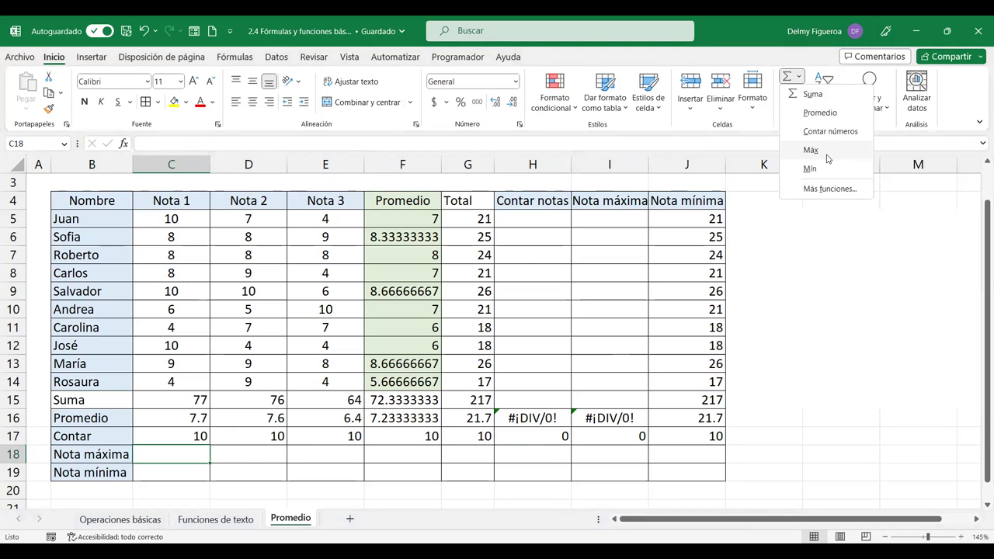
left_click(827, 154)
left_click_drag(177, 218, 178, 381)
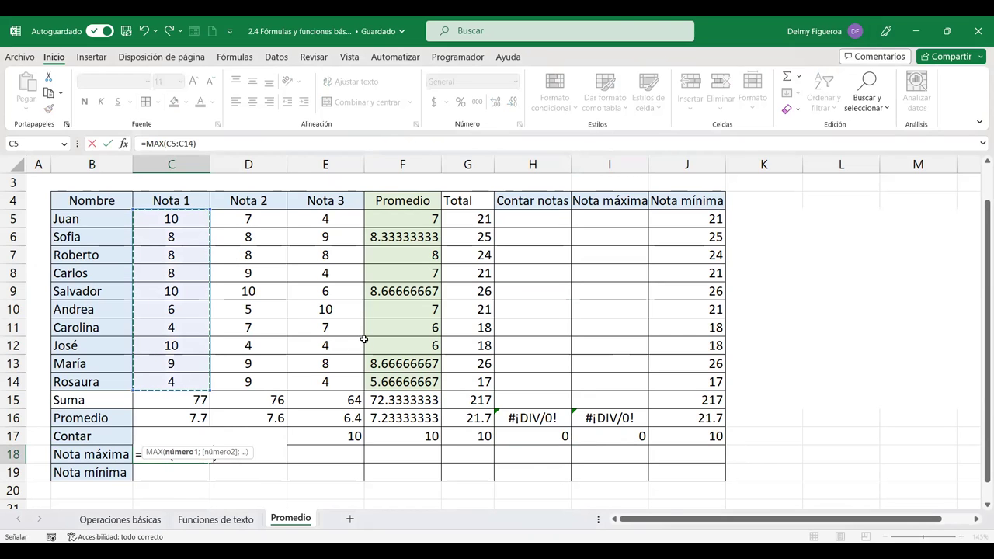
key("Return")
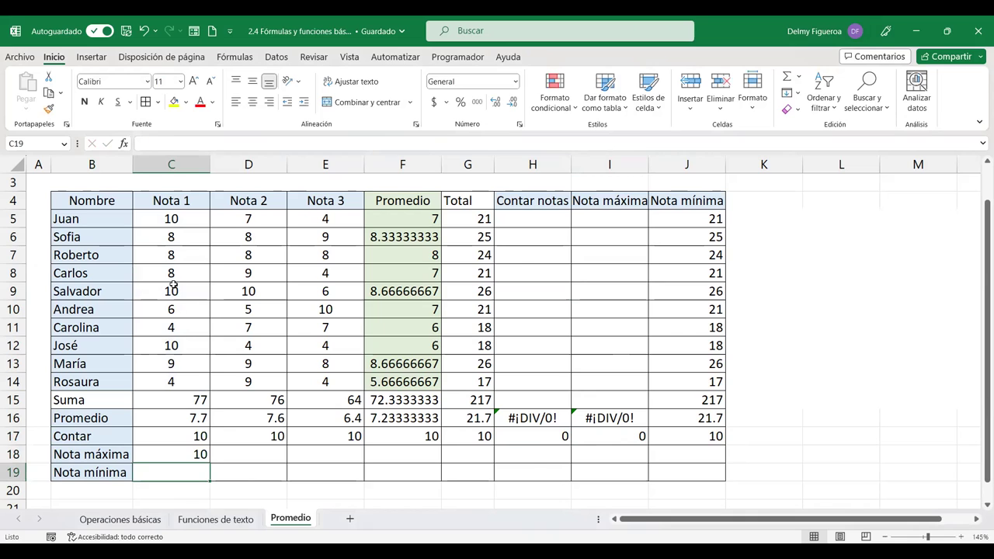
left_click(194, 451)
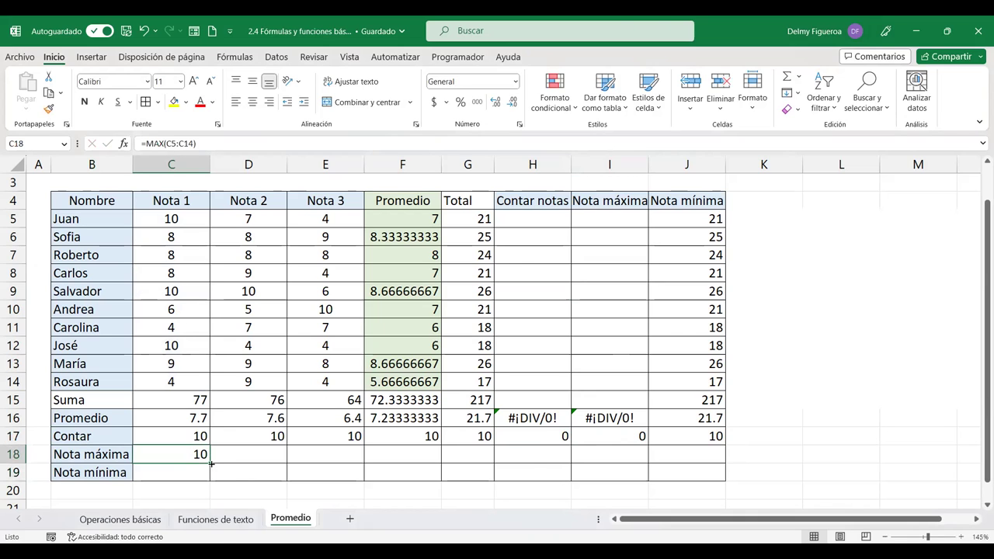
left_click_drag(211, 464, 697, 466)
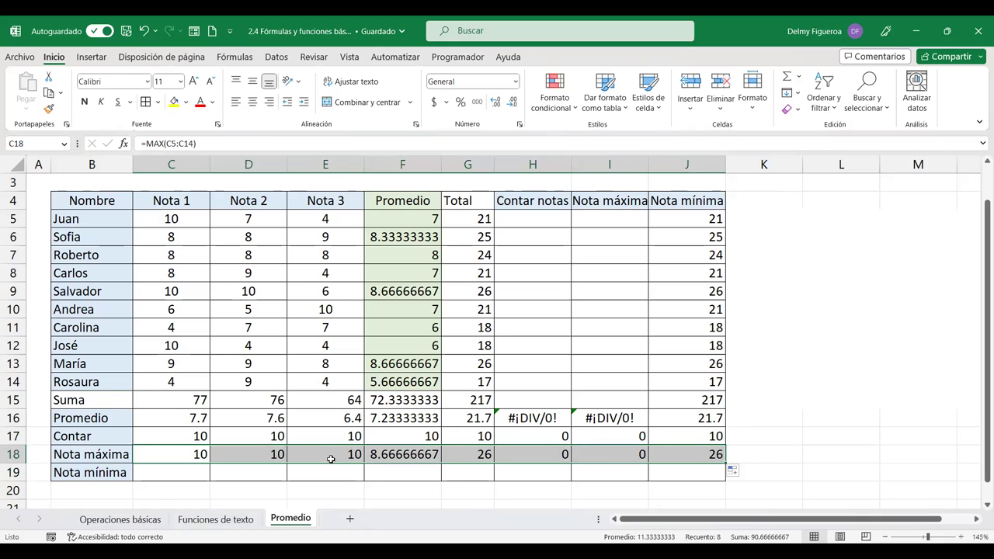
Step: Check the MAX results in columns F, G and J and the Nota mínima column's formula
left_click(398, 453)
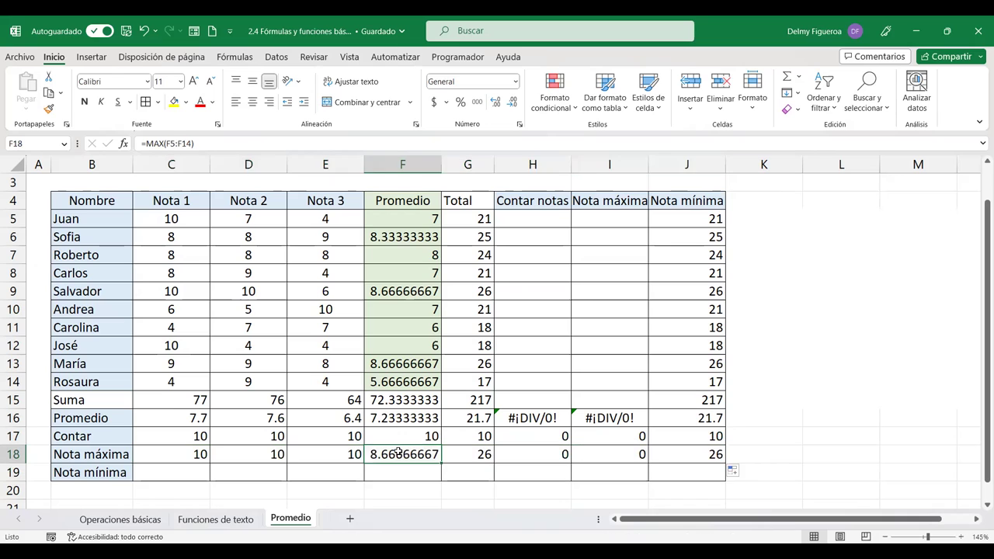
left_click(478, 451)
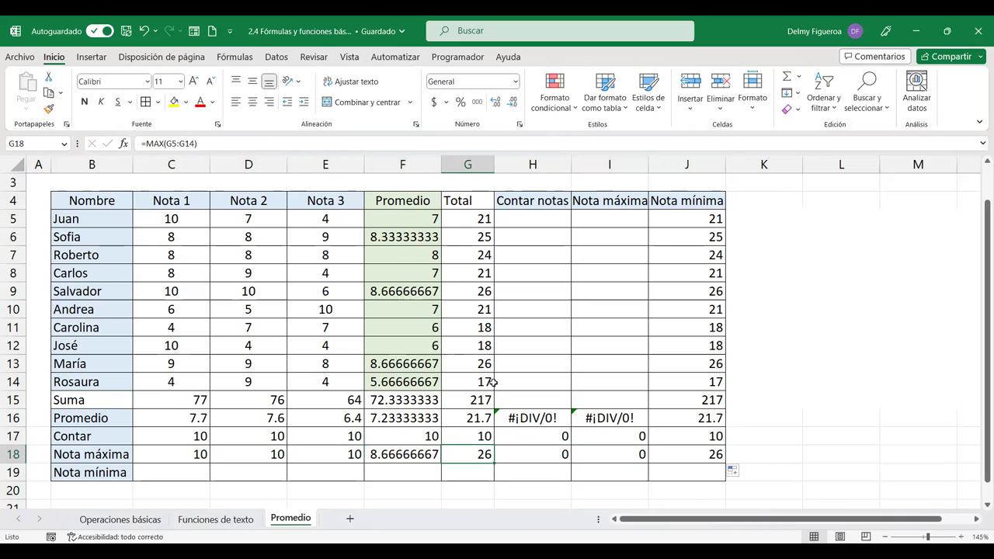
left_click(696, 455)
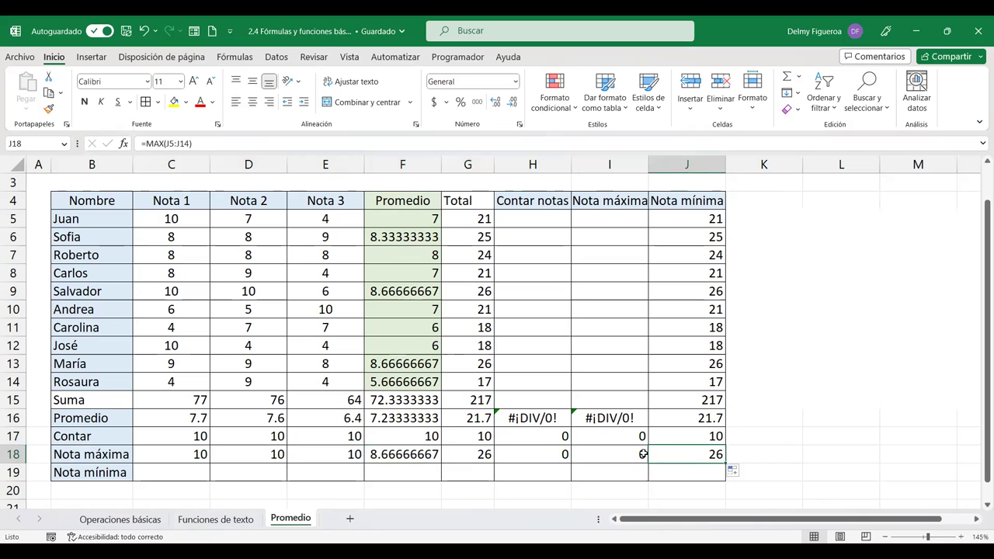
left_click(685, 225)
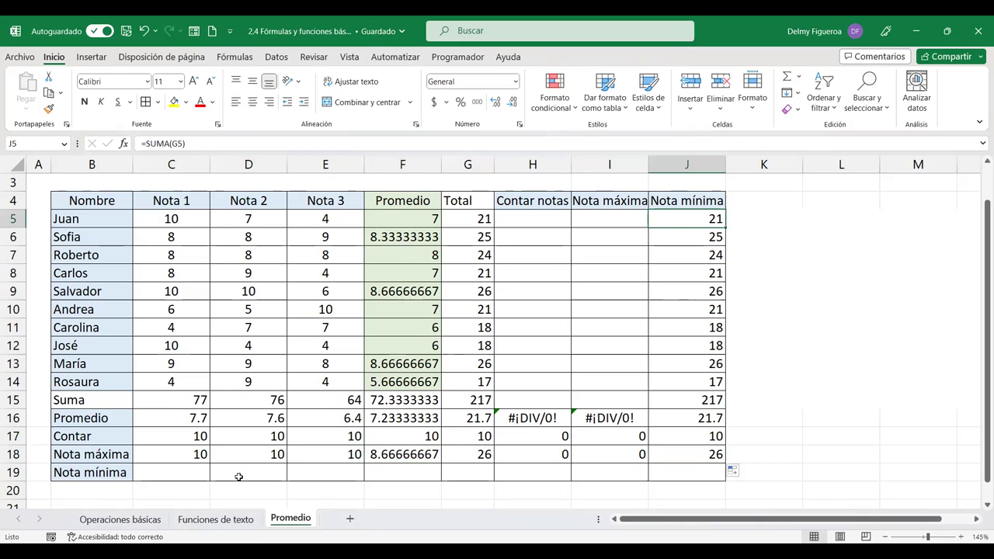
left_click(198, 472)
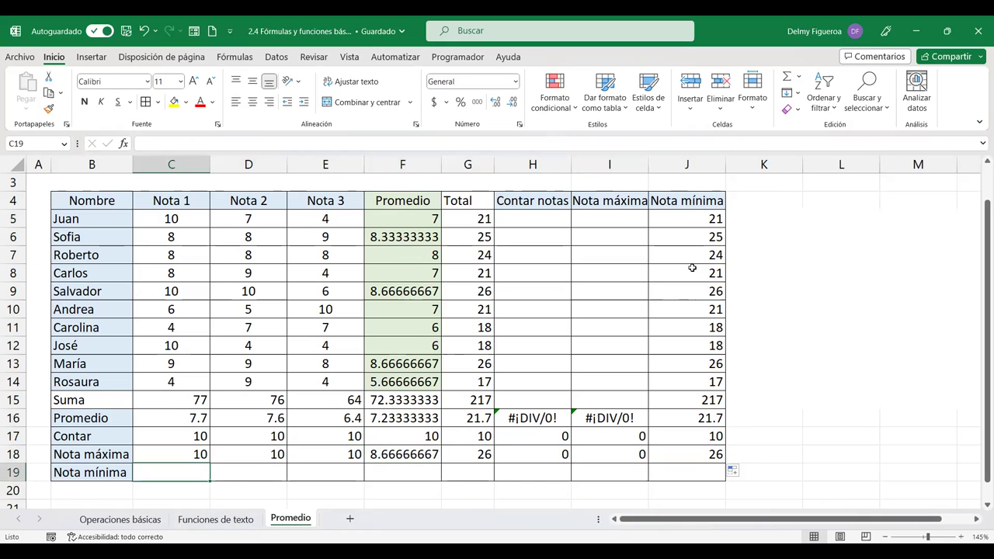
left_click(800, 78)
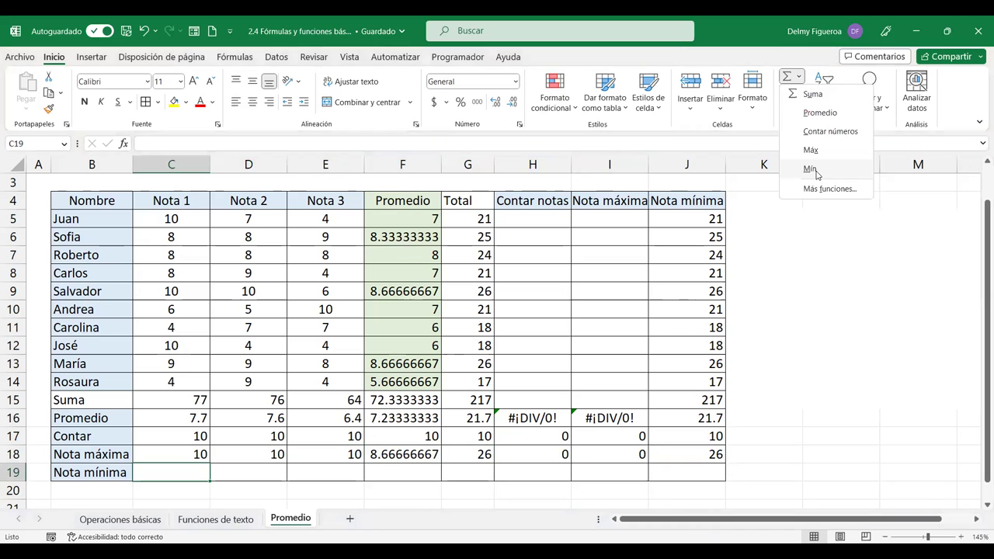
Step: Enter MIN(C5:C14) in C19 and fill it across to J19 for the Nota mínima row
left_click(810, 168)
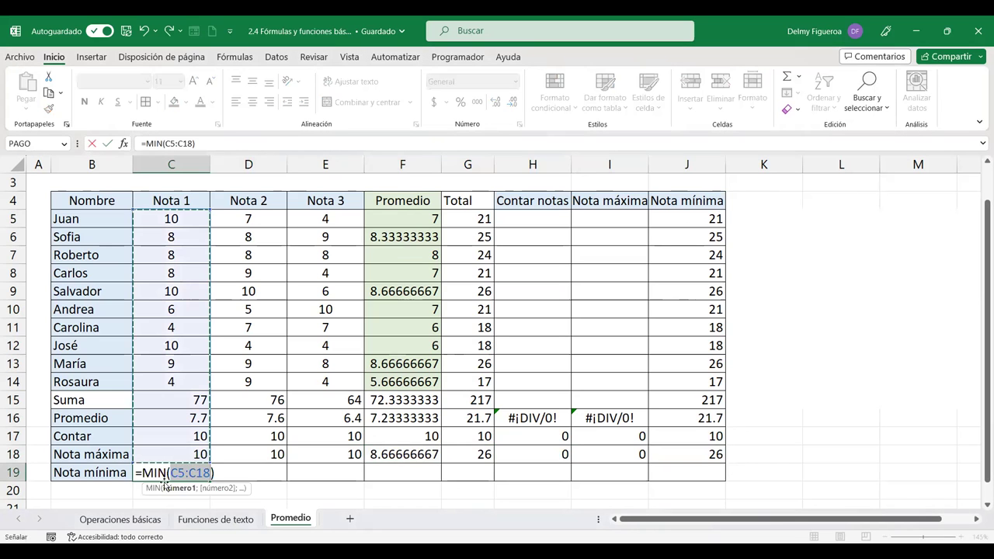
left_click(172, 221)
left_click_drag(180, 250, 181, 385)
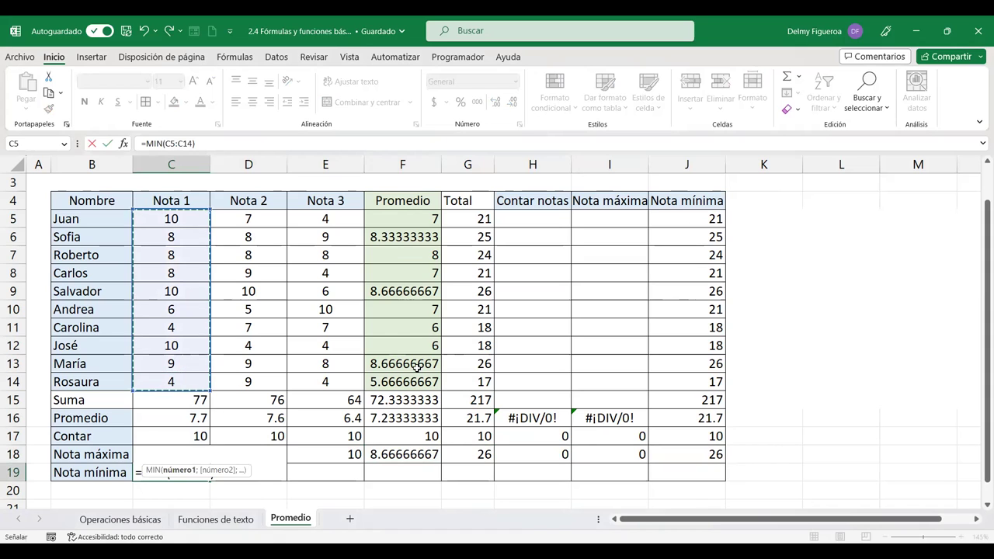
key("Return")
left_click(198, 473)
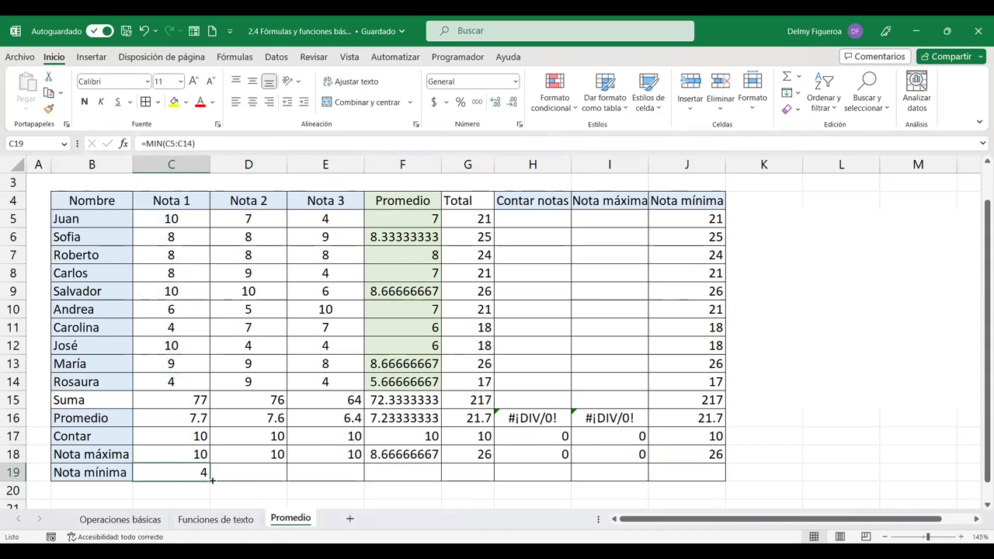
left_click_drag(208, 481, 714, 472)
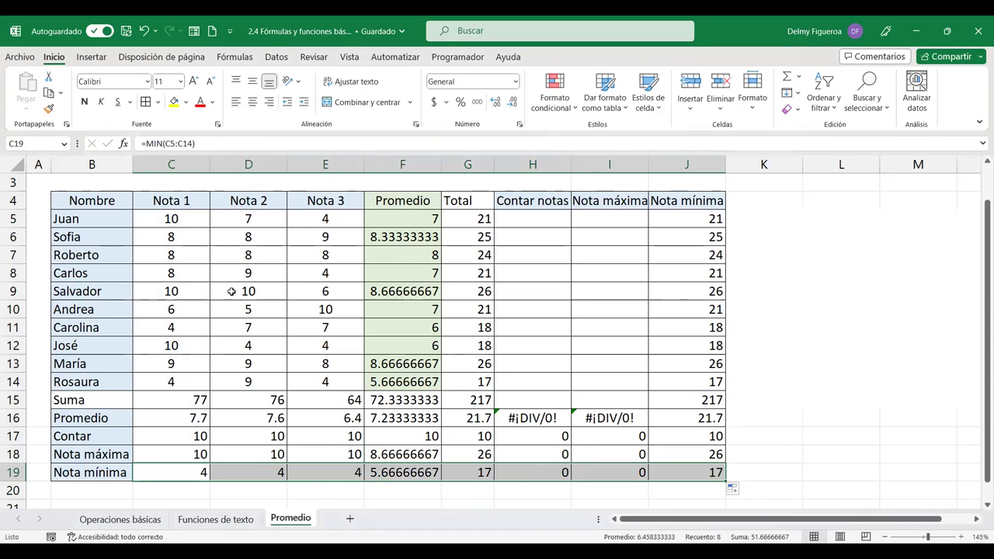
left_click(534, 218)
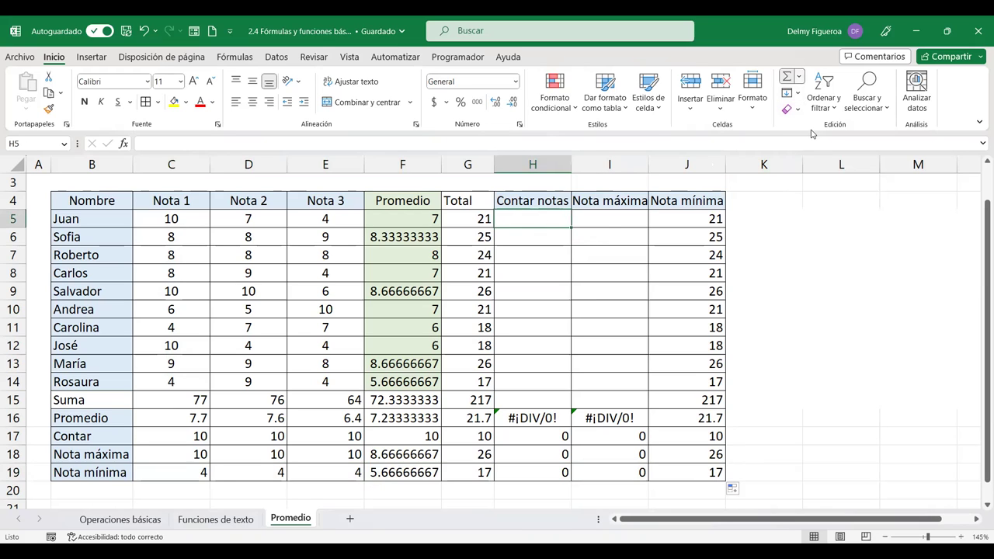
Step: Enter CONTAR(C5:E5) in H5 and fill it down to H14, giving 3 per student
left_click(811, 134)
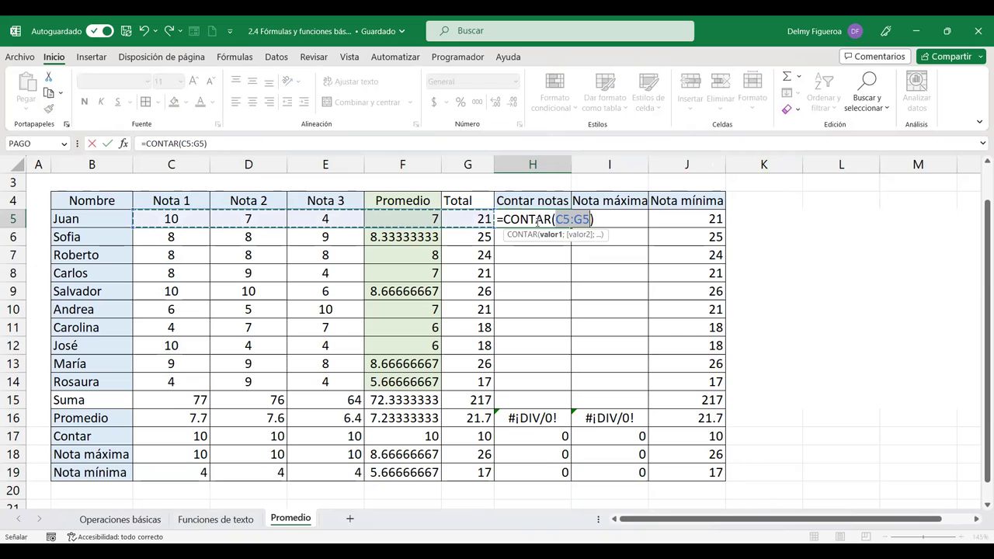
left_click(180, 220)
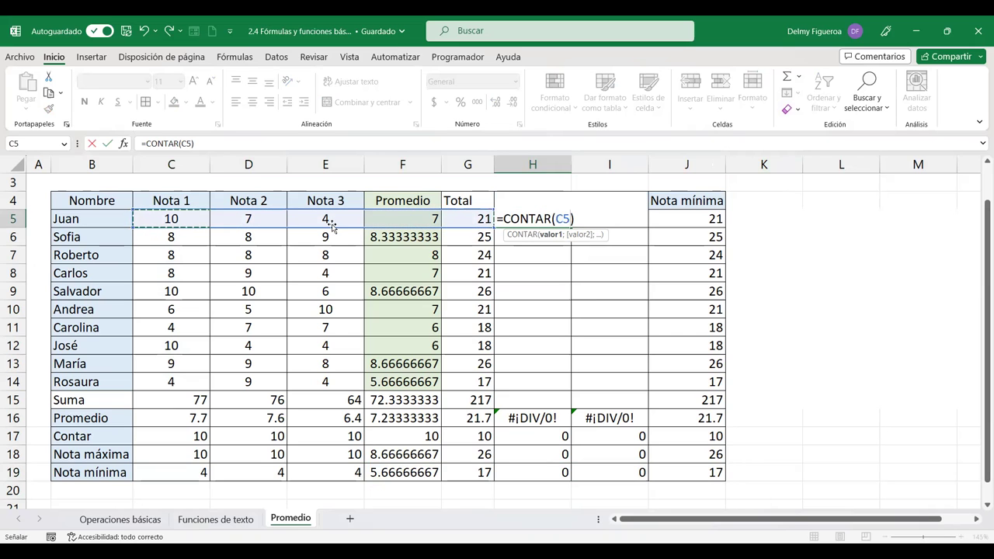
left_click_drag(181, 221, 331, 225)
key("Return")
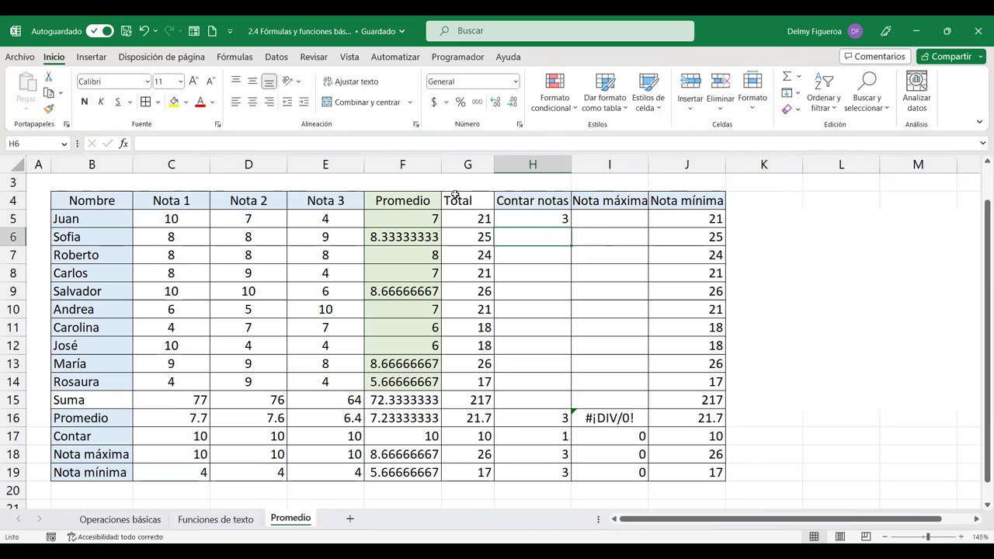
left_click(556, 219)
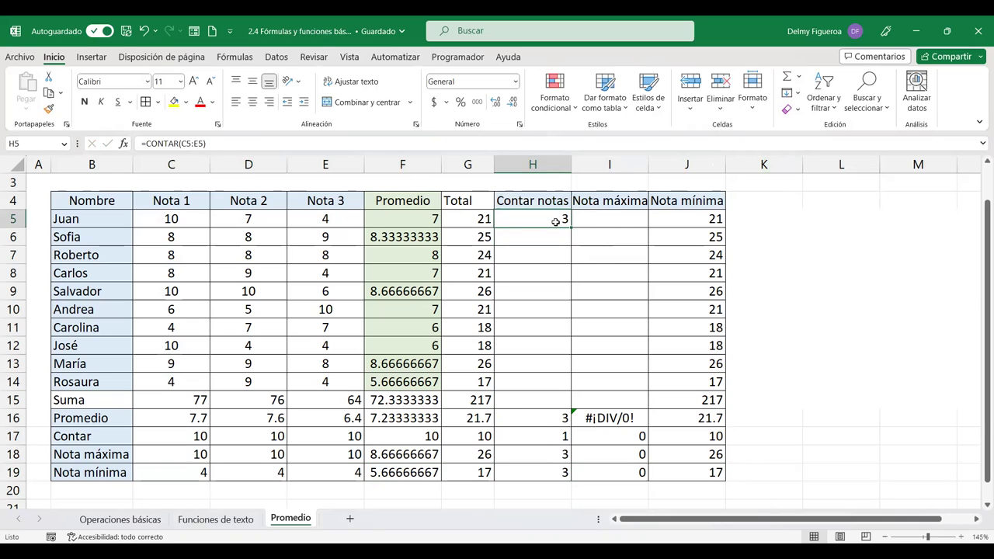
left_click_drag(571, 228, 570, 391)
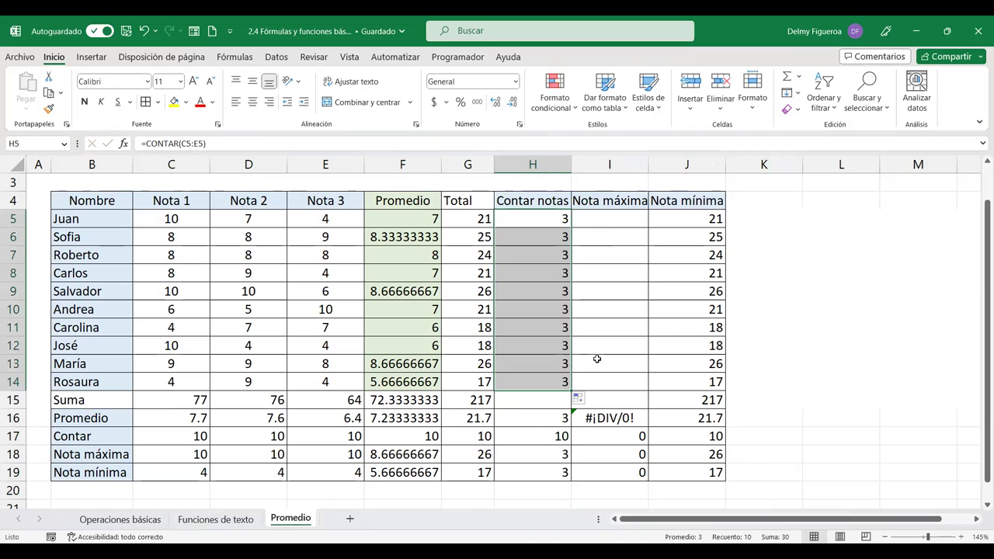
left_click_drag(108, 400, 699, 476)
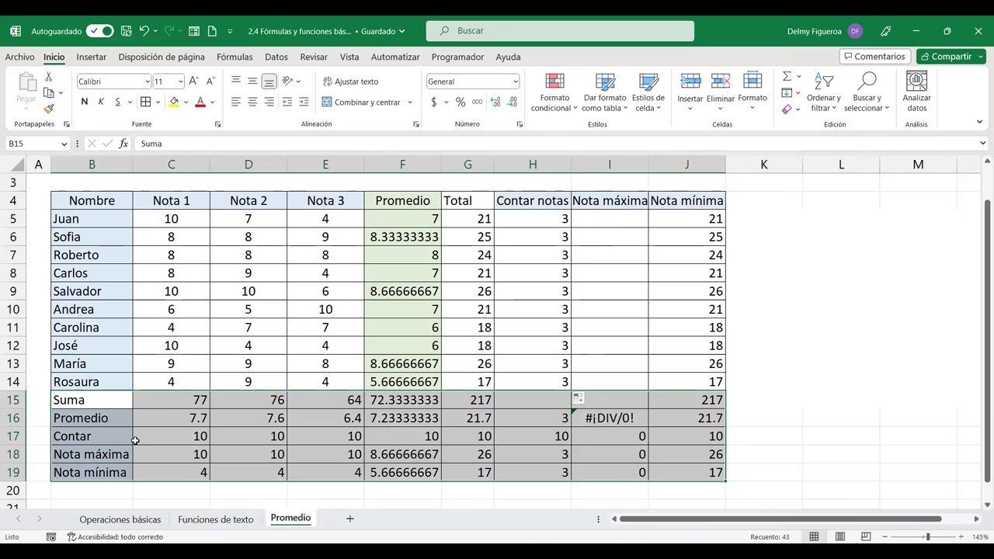
Step: Fill summary rows B15:J19 light orange and the Promedio-to-Nota mínima block F4:J14 light green
left_click(188, 104)
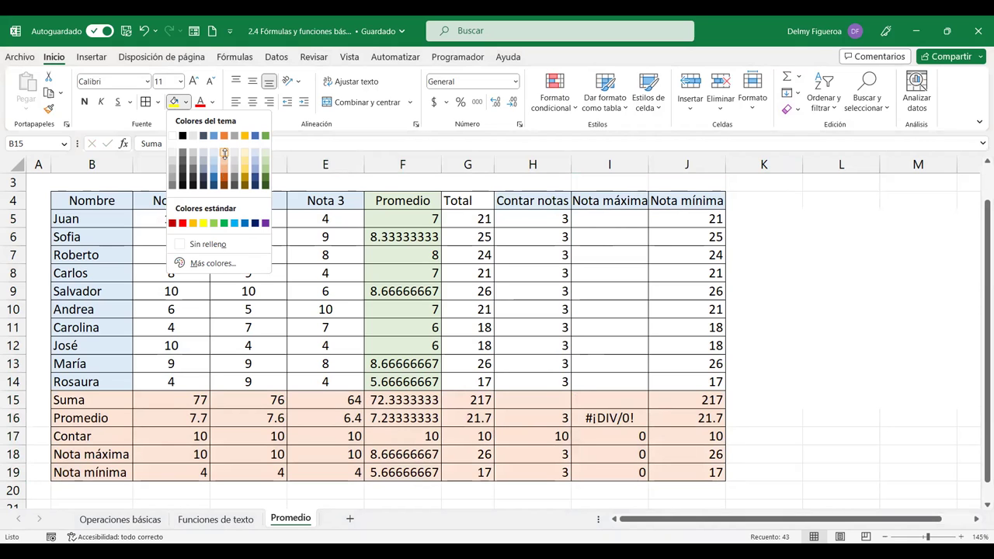
left_click(224, 154)
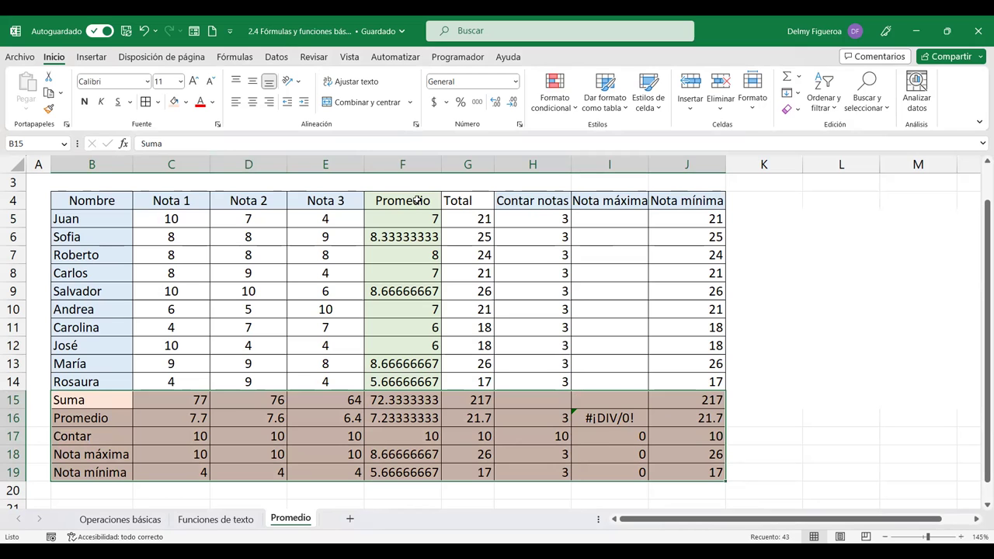
left_click_drag(417, 200, 712, 381)
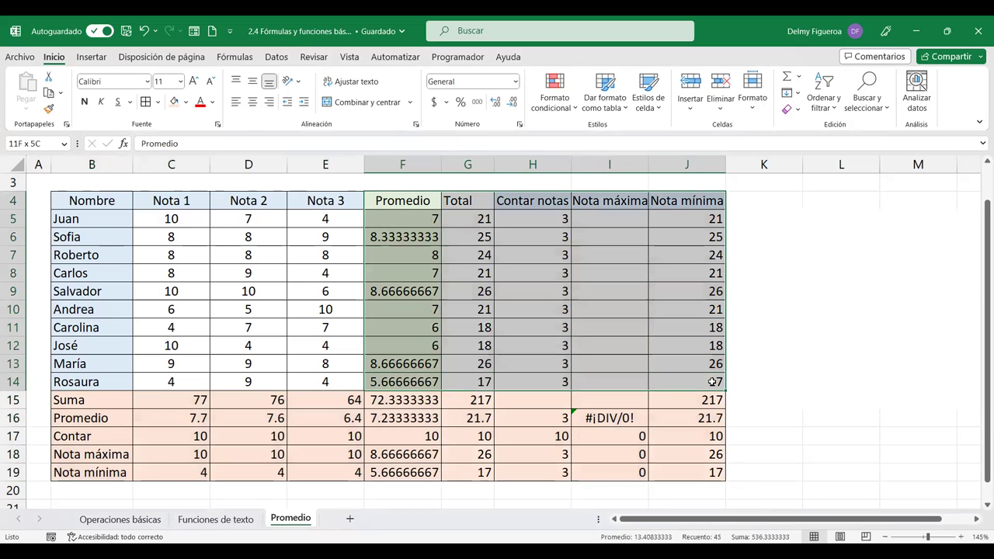
left_click(187, 104)
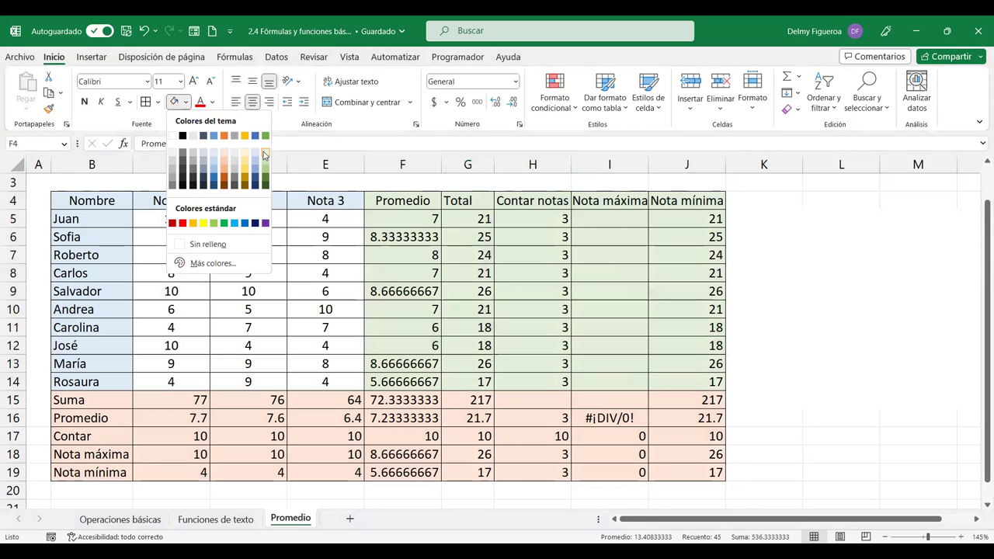
left_click(264, 155)
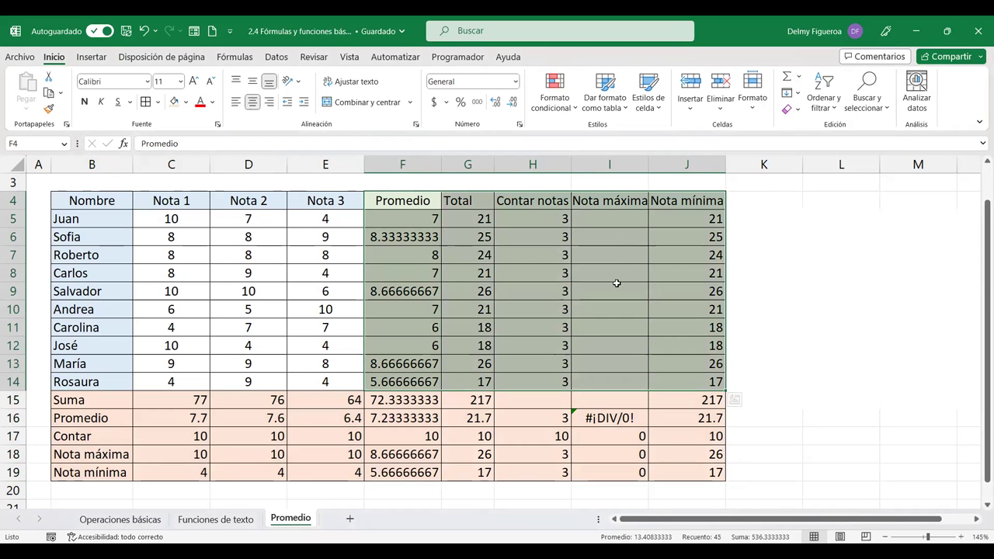
left_click_drag(191, 219, 319, 374)
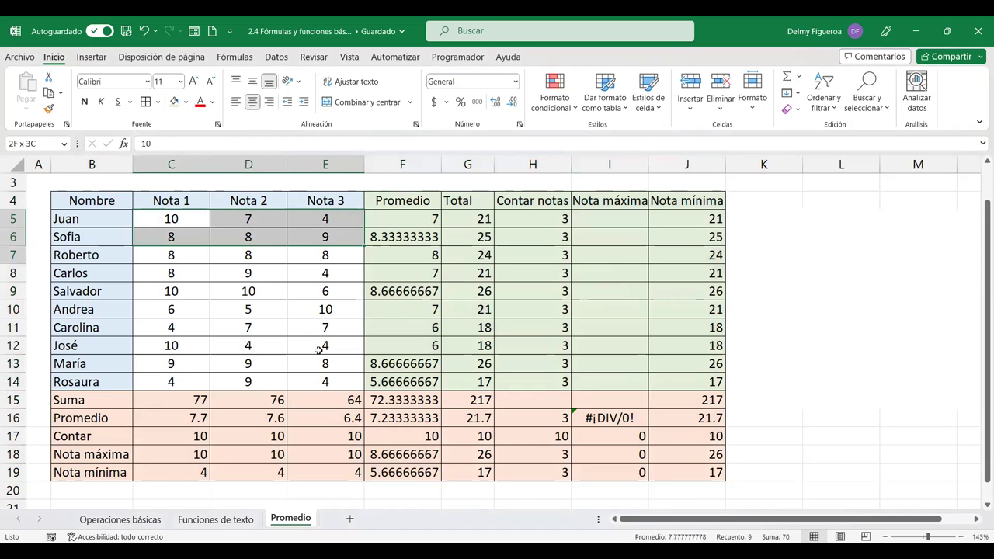
left_click(586, 222)
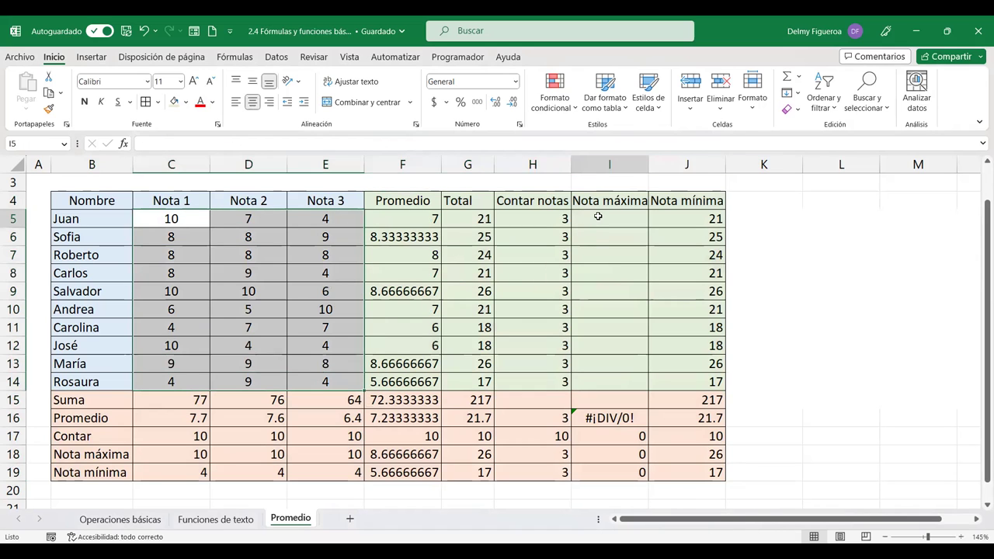
Step: Enter MAX(C5:E5) in I5, fill it down to I14, and delete the old Nota mínima values
left_click(810, 150)
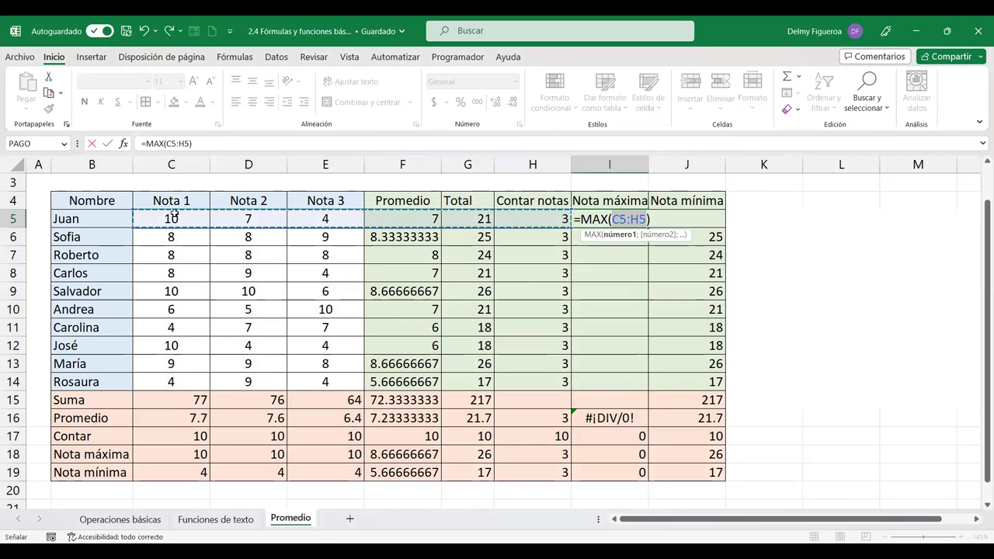
left_click(174, 218)
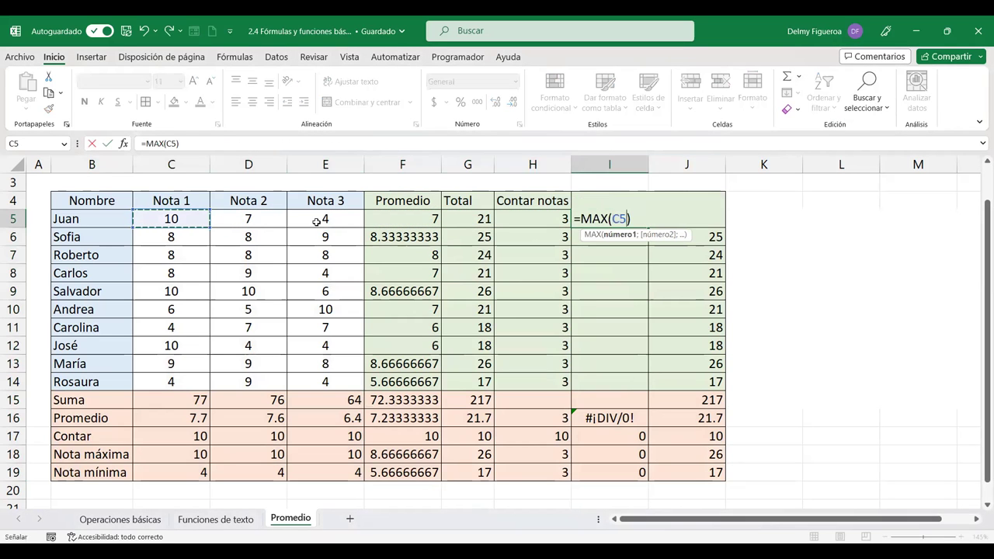
left_click_drag(174, 218, 317, 222)
key("Return")
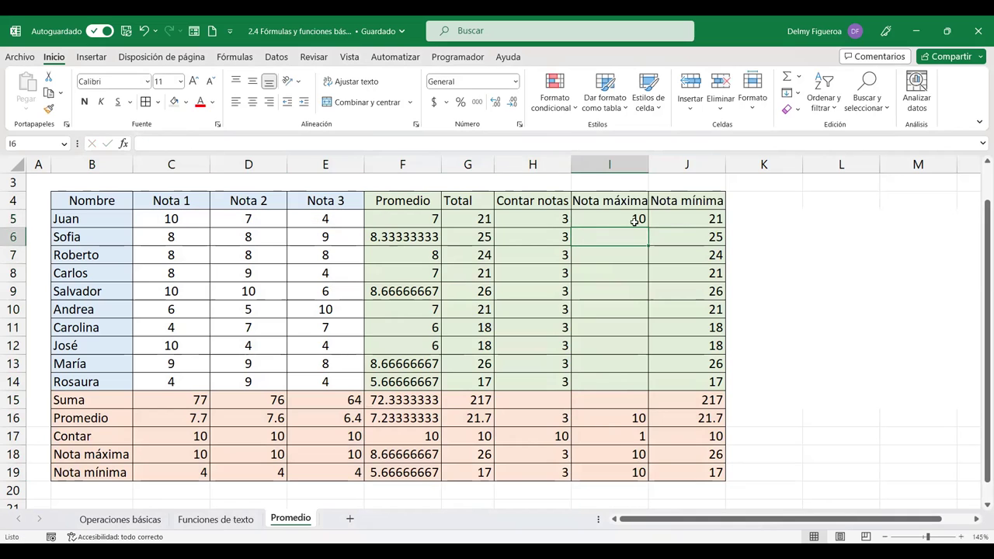
left_click(639, 223)
left_click_drag(649, 268, 651, 385)
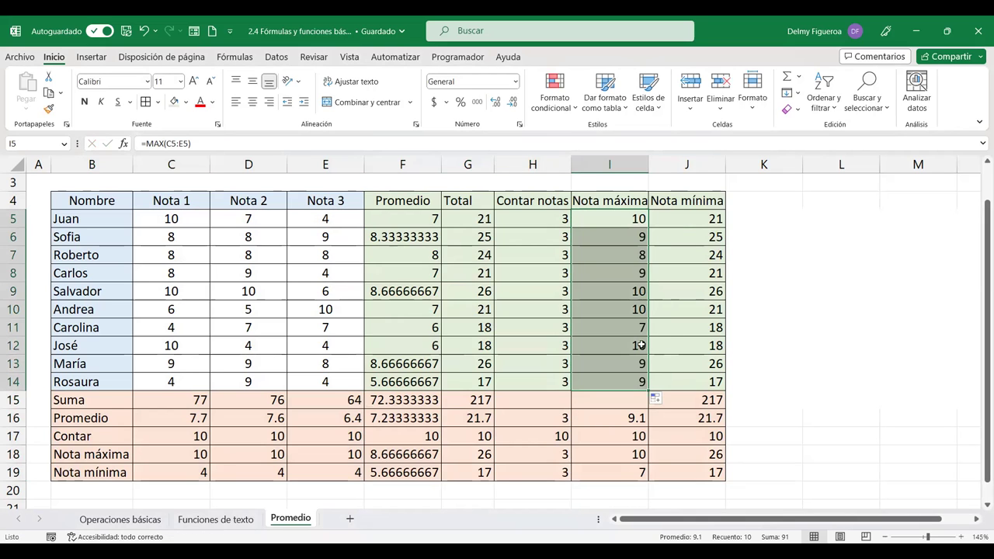
left_click_drag(694, 216, 689, 376)
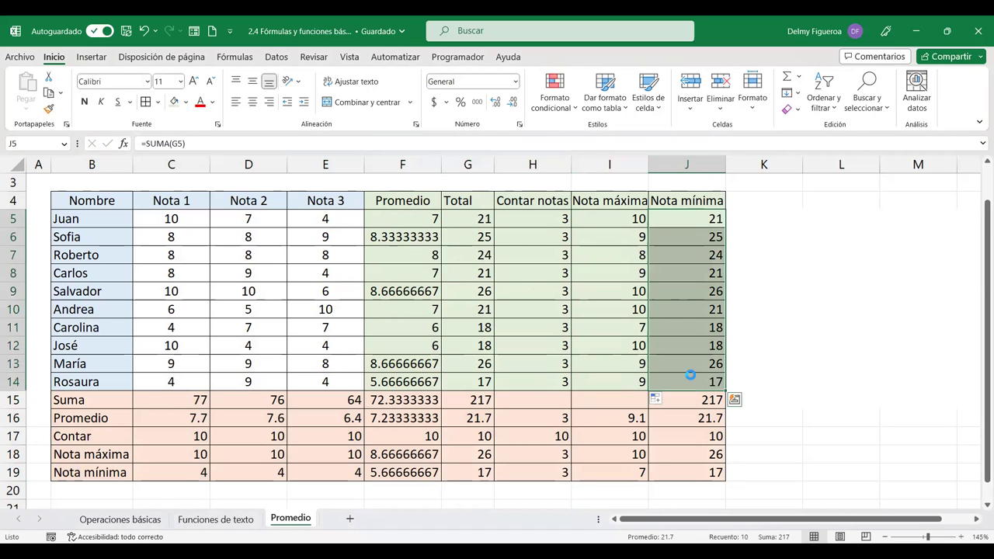
key("Delete")
left_click(695, 221)
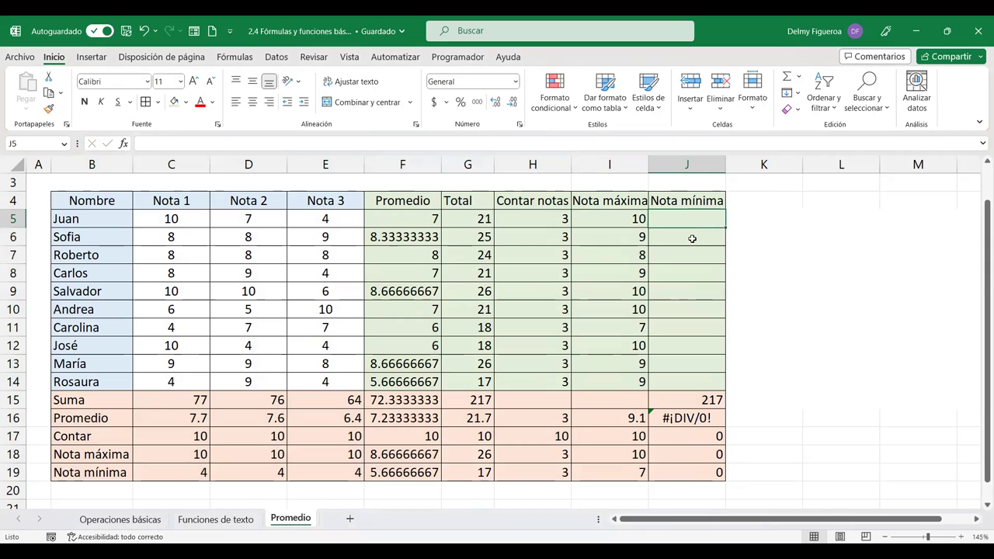
type("=")
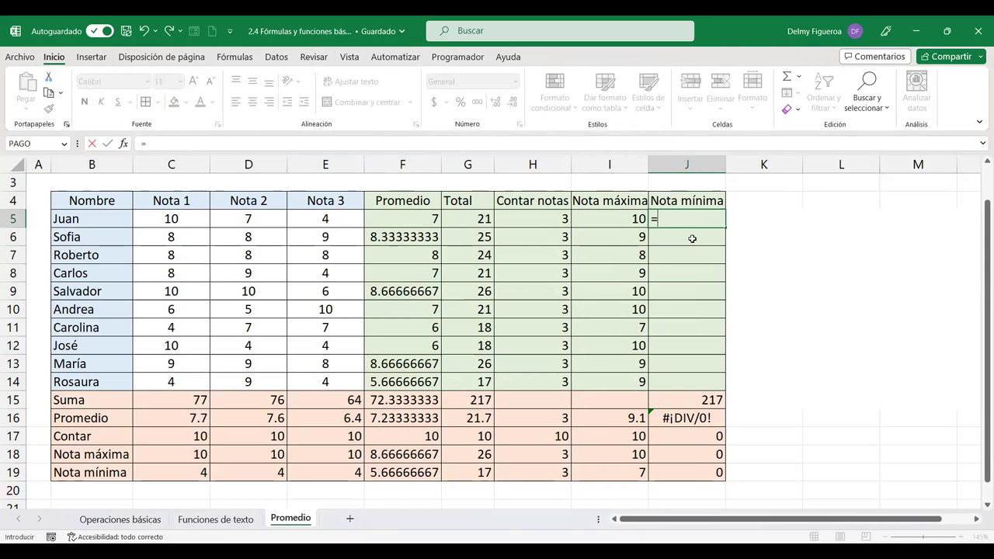
type("min")
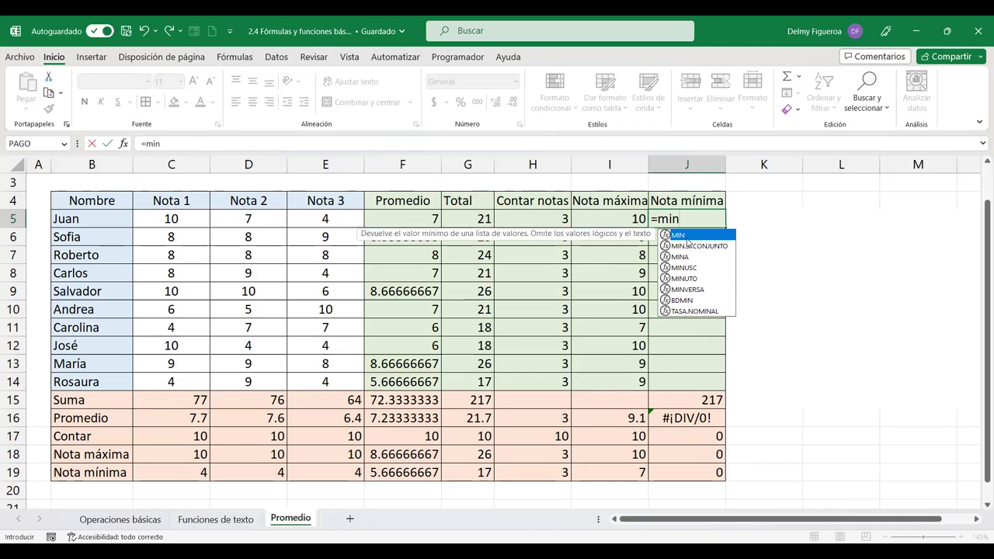
double_click(688, 236)
left_click(170, 214)
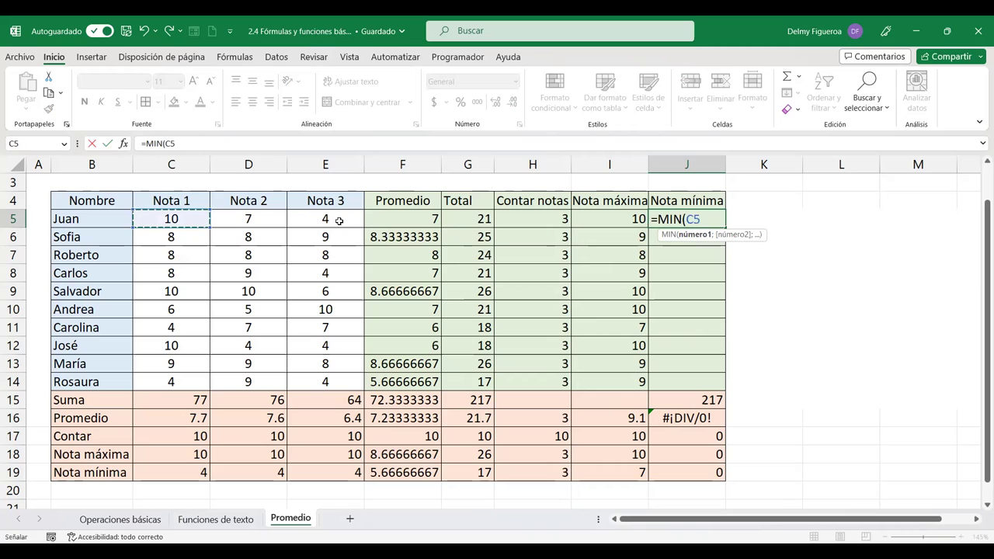
left_click(338, 221, "shift")
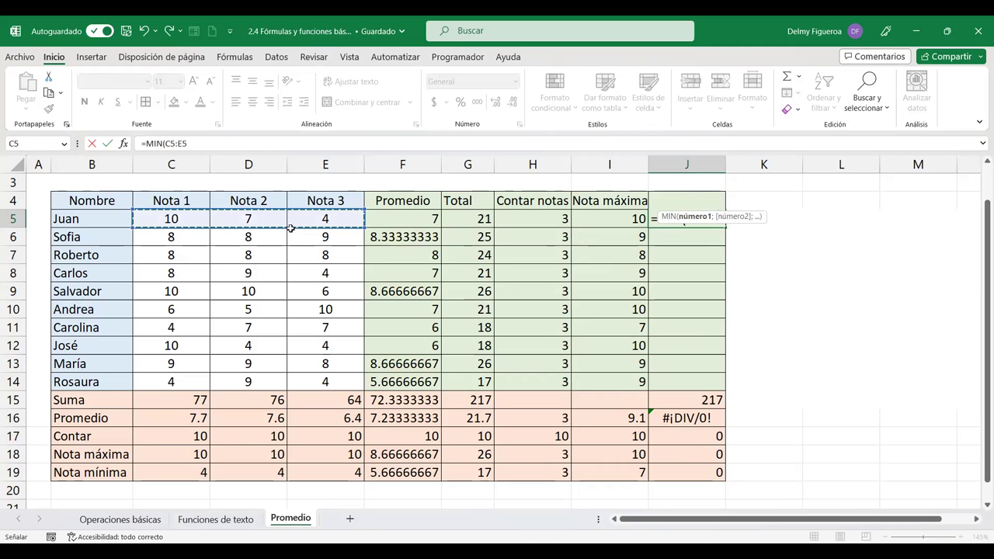
key("Return")
left_click(684, 215)
left_click_drag(726, 228, 700, 390)
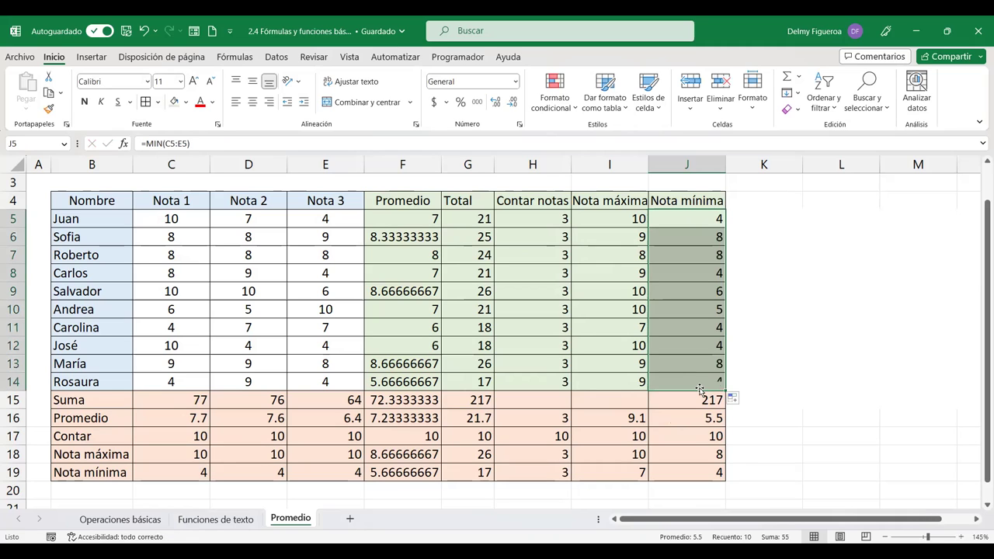
left_click(748, 221)
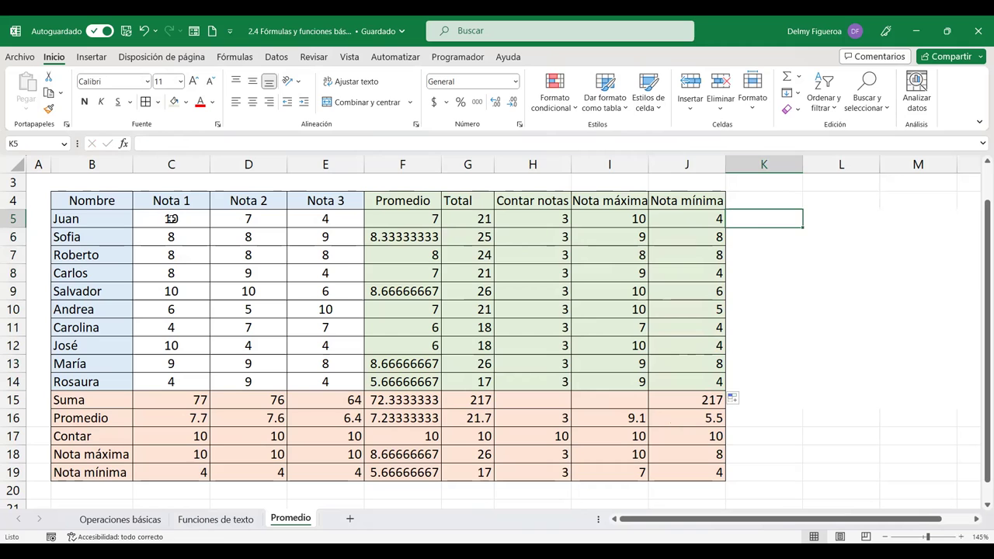
Step: Center the numbers in C5:J19 both vertically and horizontally
left_click_drag(173, 219, 688, 469)
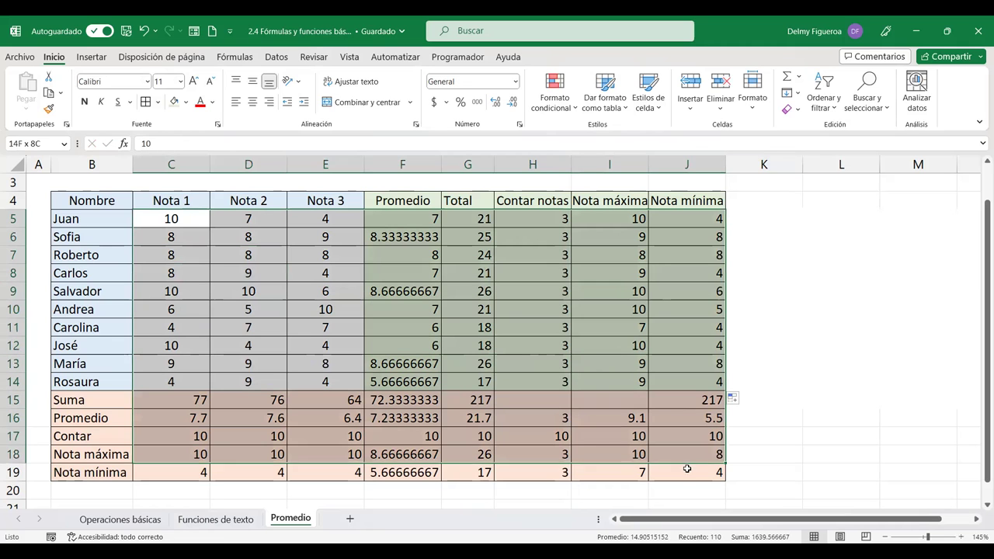
left_click(252, 82)
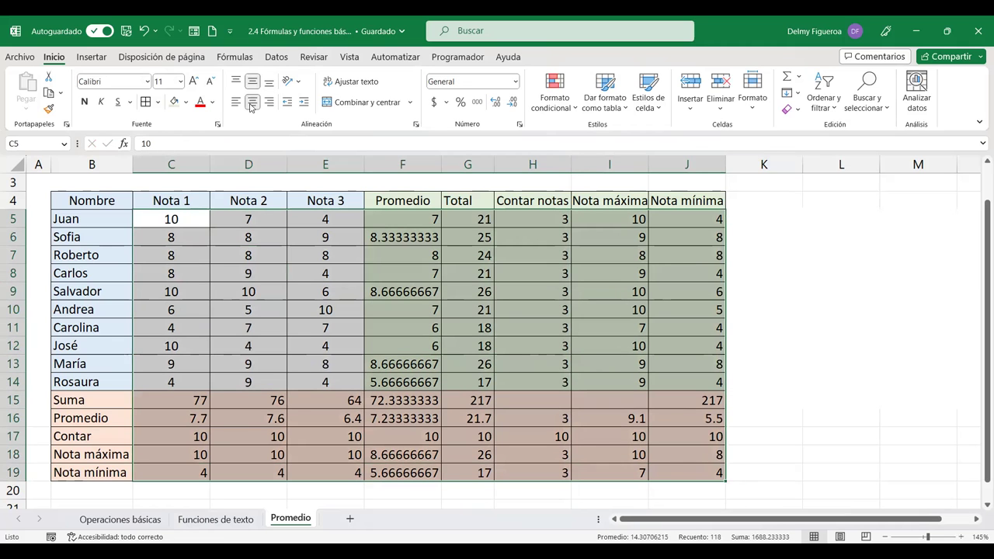
left_click(252, 102)
left_click(252, 101)
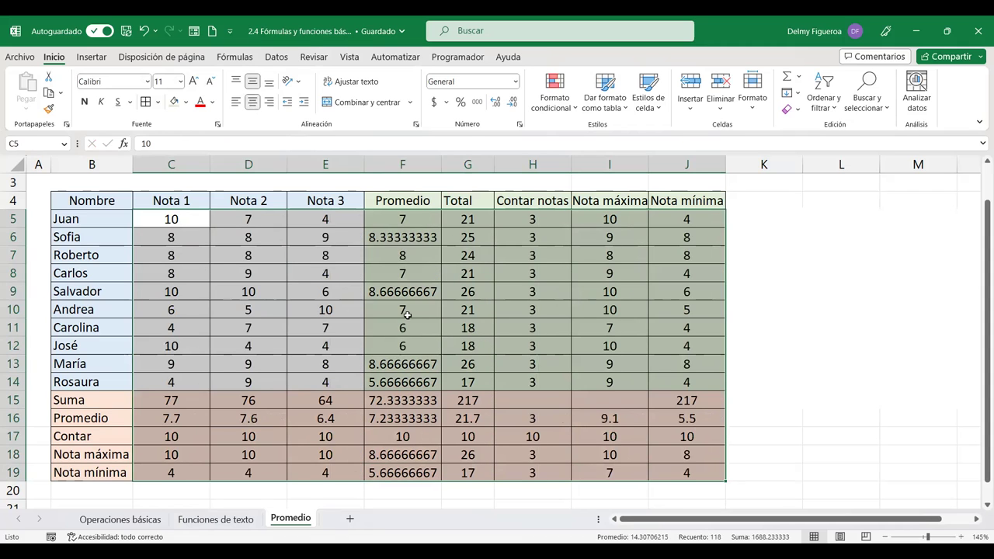
left_click_drag(418, 237, 420, 472)
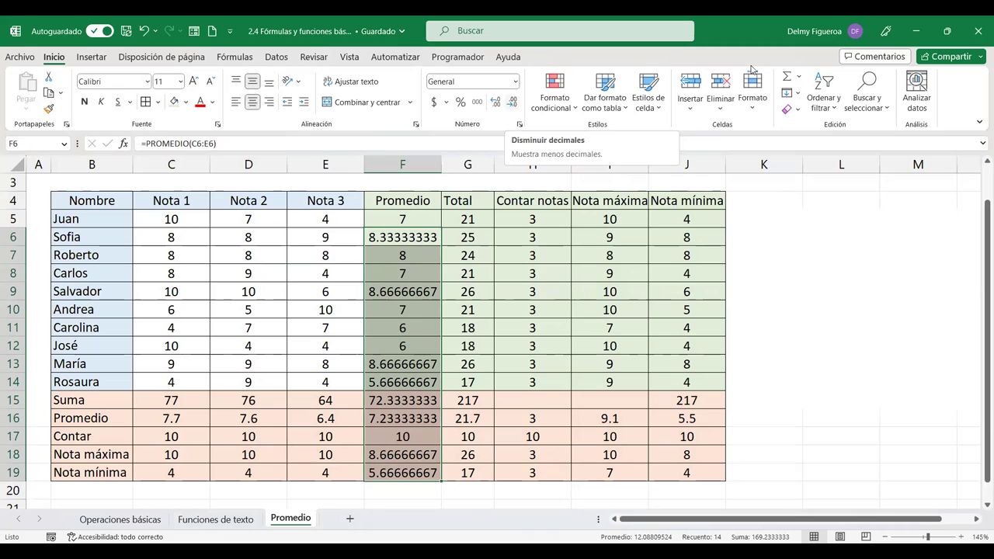
Step: Reduce the Promedio averages in F6:F19 to one decimal place
left_click(512, 101)
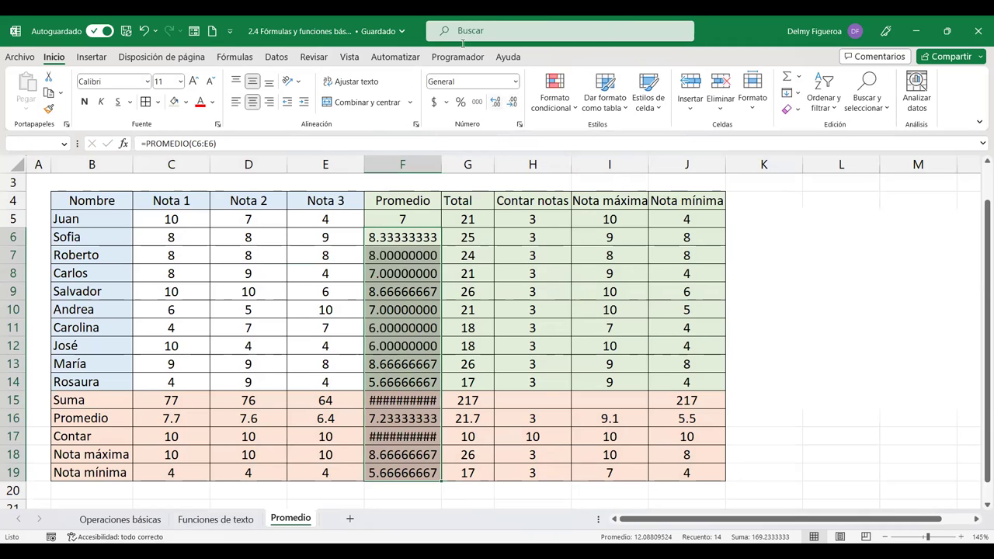
left_click(512, 101)
left_click(512, 102)
left_click(512, 102)
left_click(512, 101)
left_click(512, 102)
left_click(513, 102)
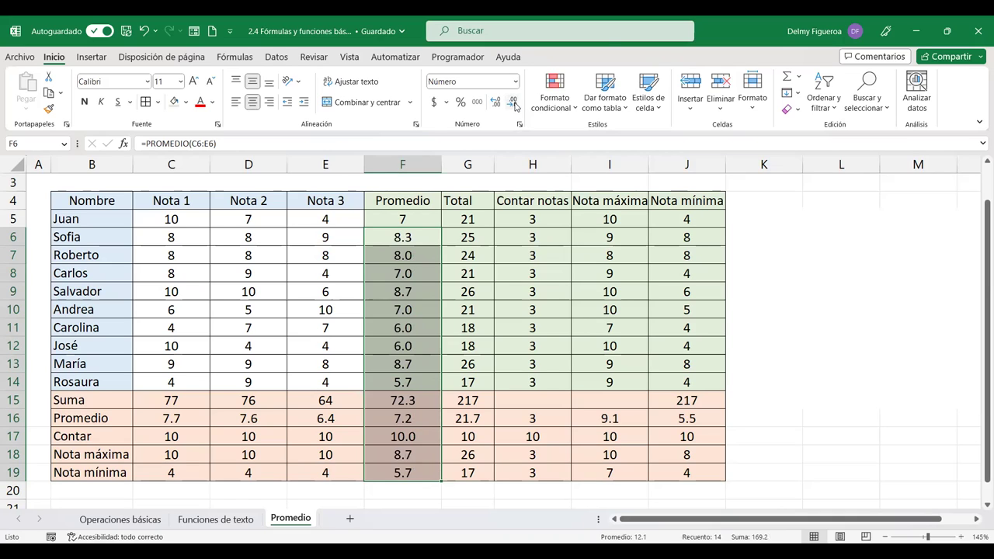
Step: Check the student grades and the Suma formula in C15, then select empty cell K6
left_click_drag(181, 220, 324, 382)
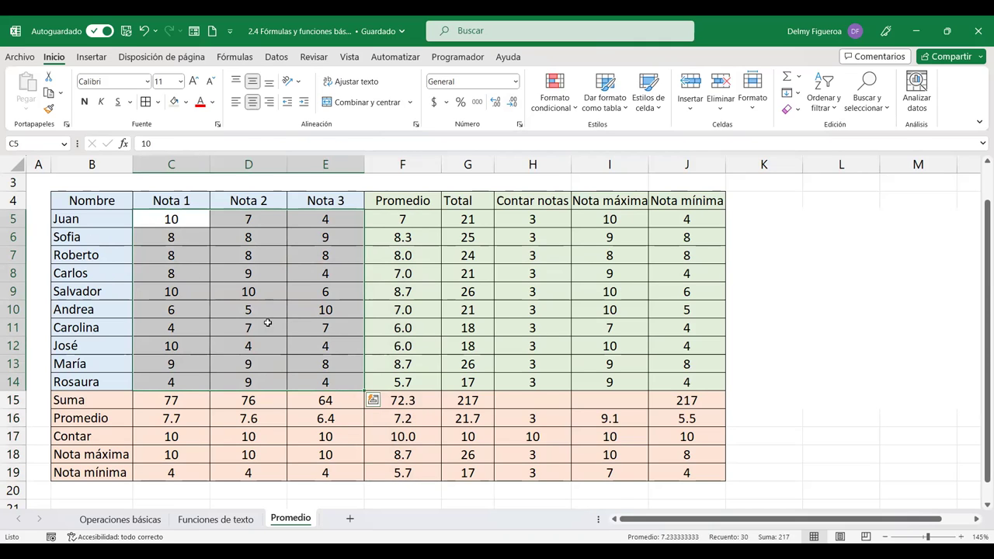
left_click(181, 397)
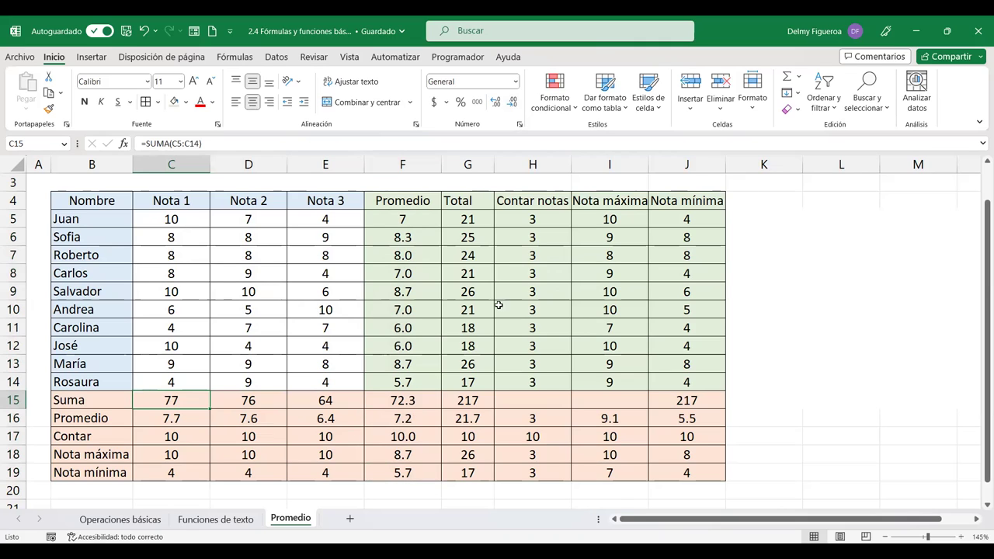
left_click(763, 235)
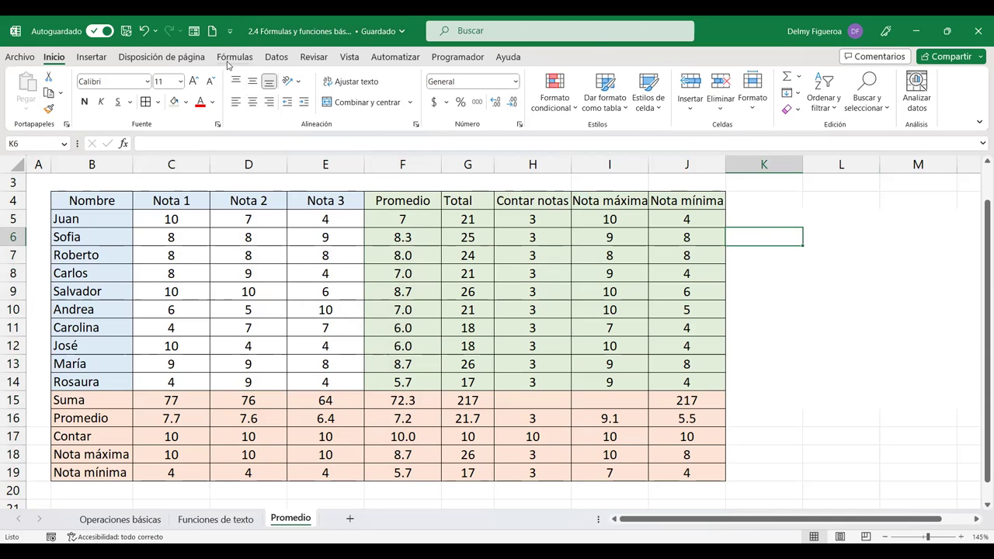
Step: Switch to the Fórmulas ribbon to show the function library
left_click(233, 58)
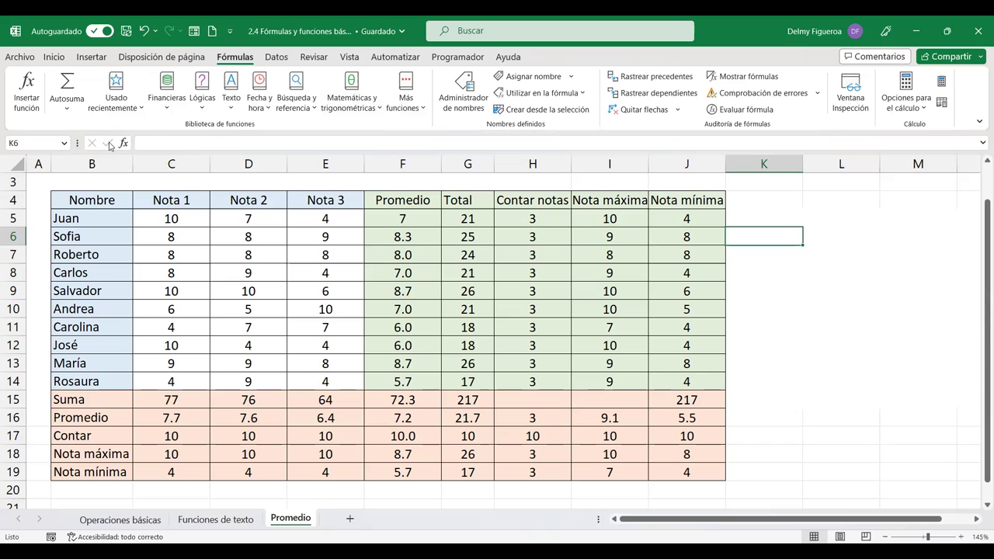
Step: Open Insertar función for K6 and list the Todo, then Financiera, categories
left_click(26, 105)
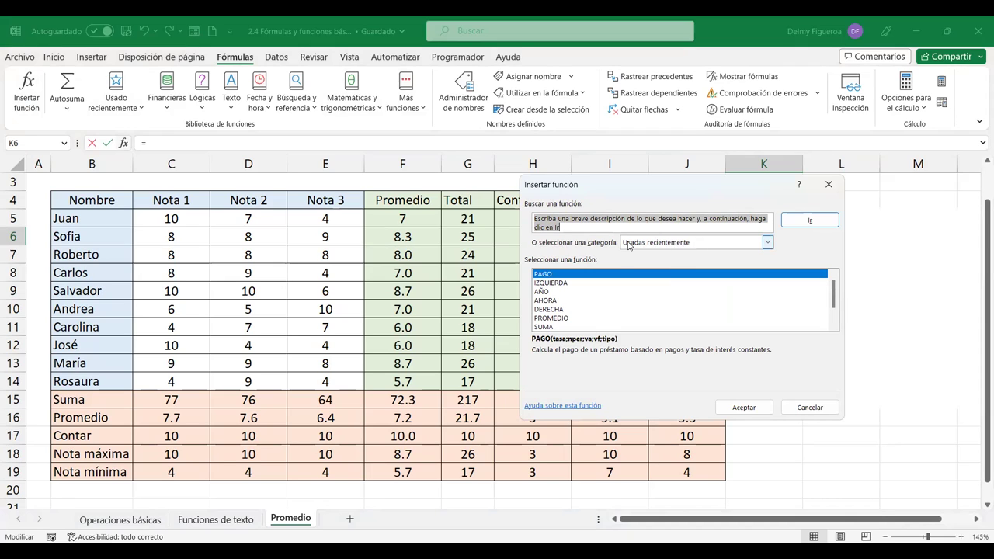
left_click(767, 243)
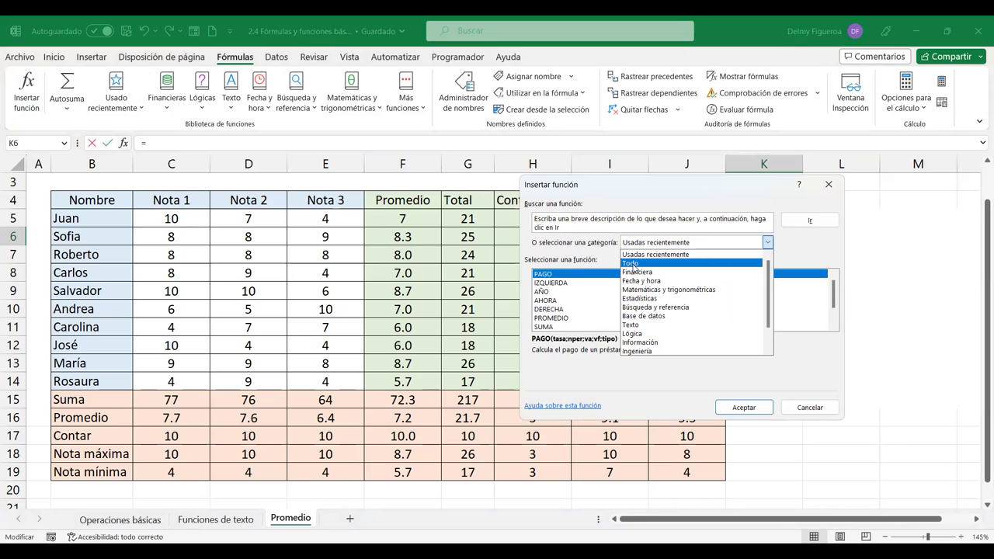
left_click(633, 264)
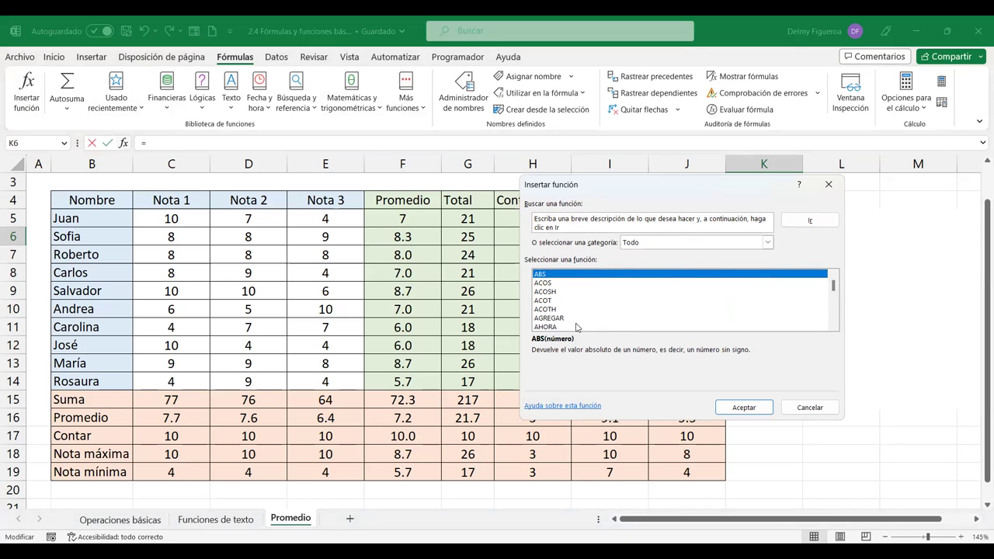
left_click(767, 243)
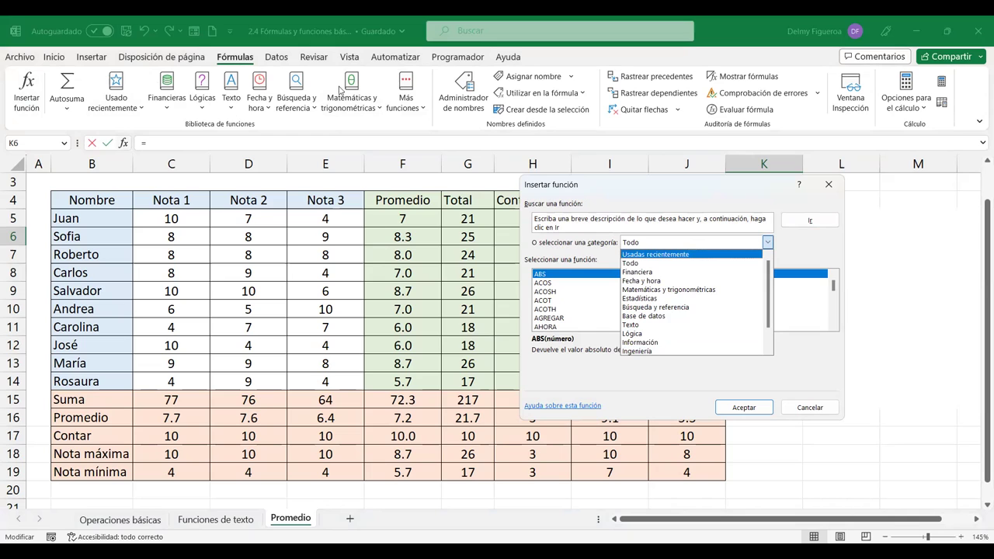
left_click(660, 265)
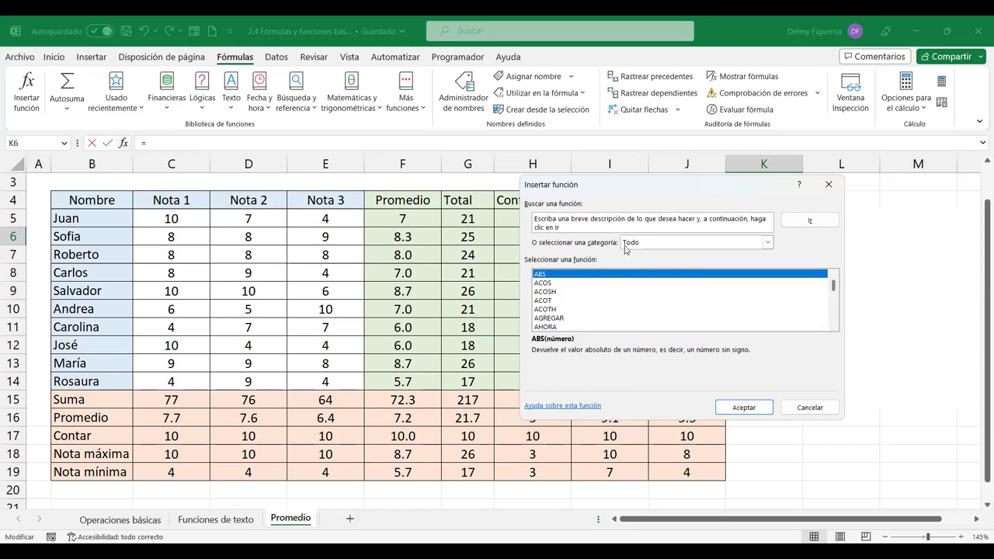
left_click(692, 243)
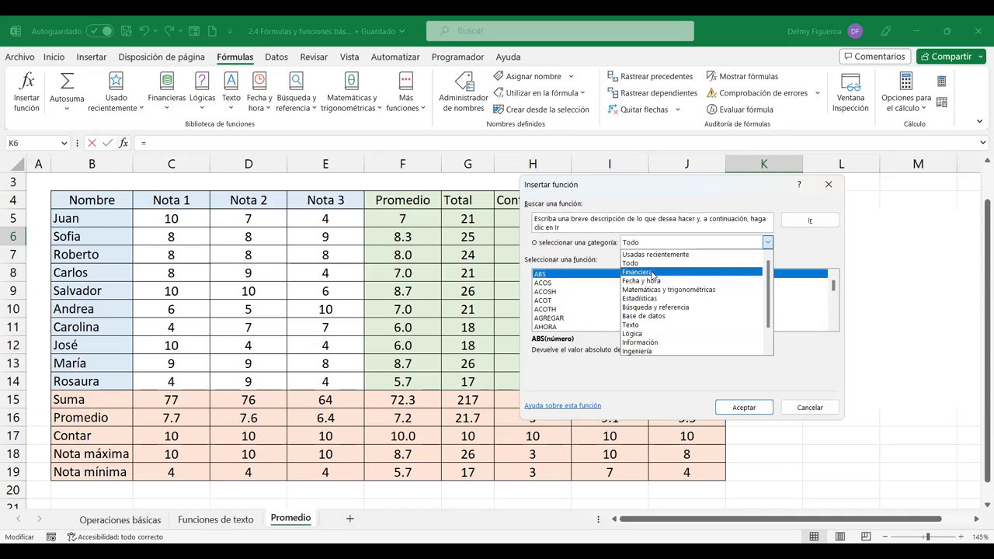
left_click(652, 273)
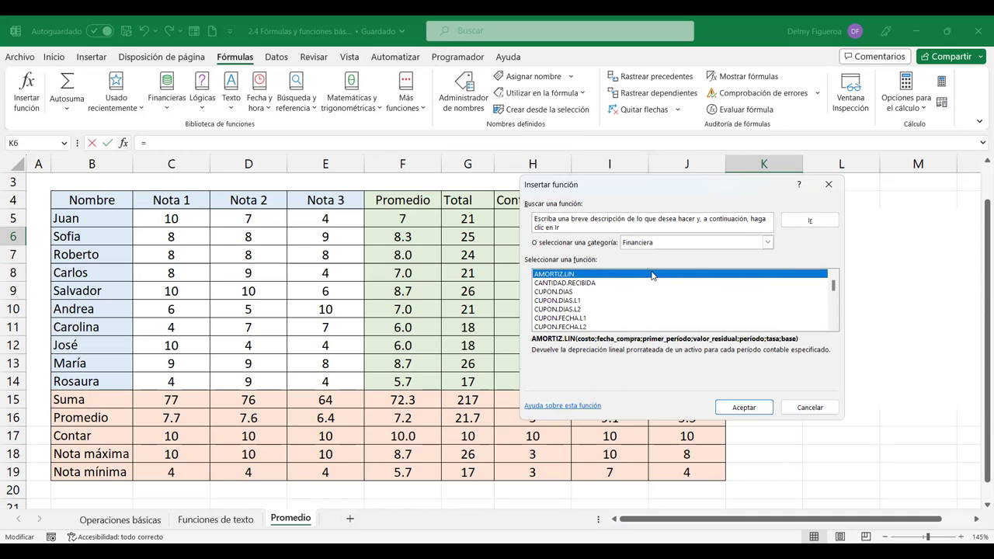
Step: Cancel the function browser, reopen and cancel it via Autosuma > Más funciones, then view Usado recientemente
left_click(817, 410)
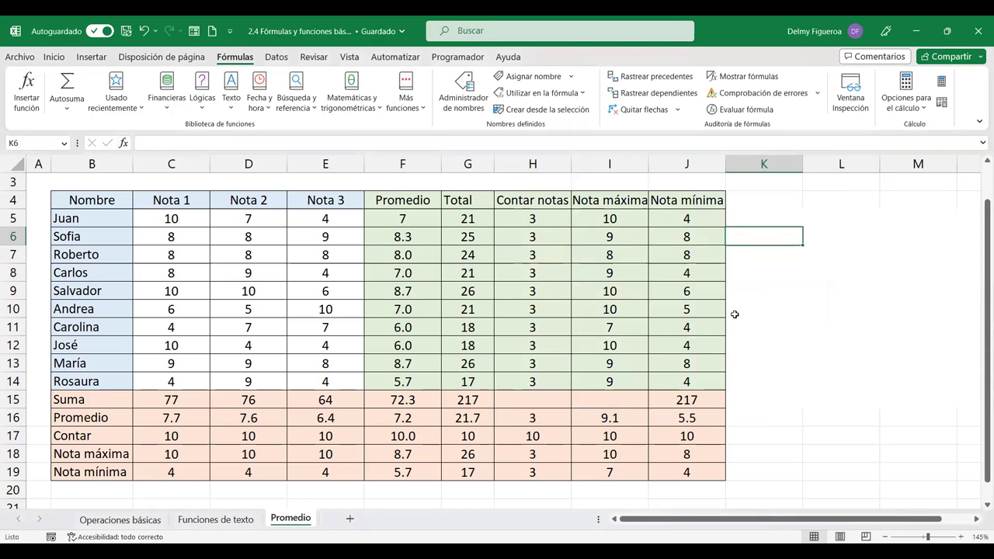
left_click(67, 109)
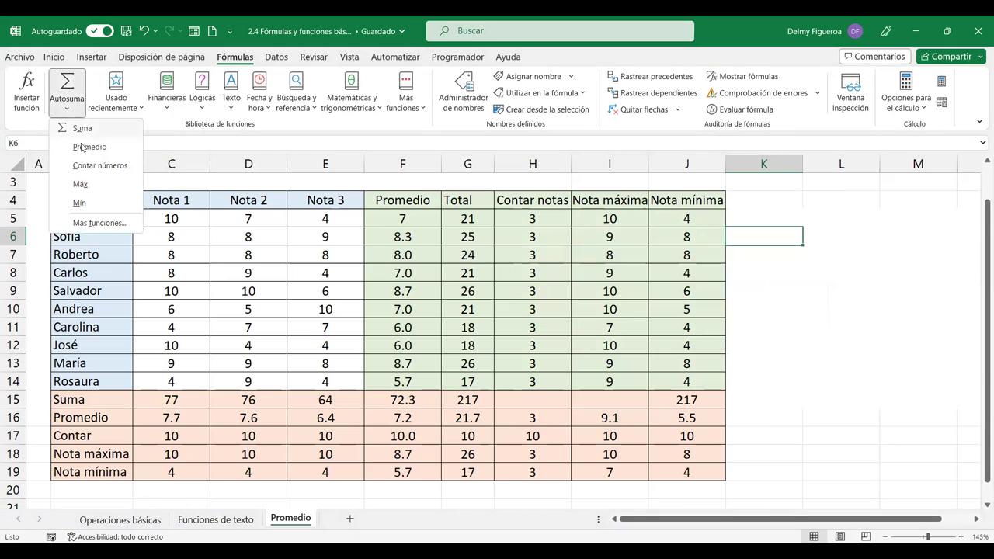
left_click(108, 228)
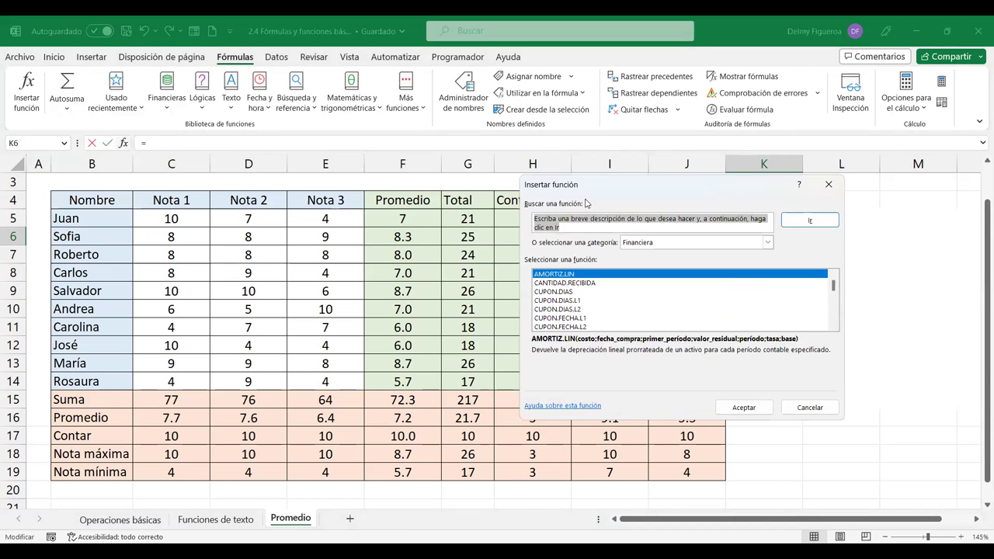
left_click(827, 412)
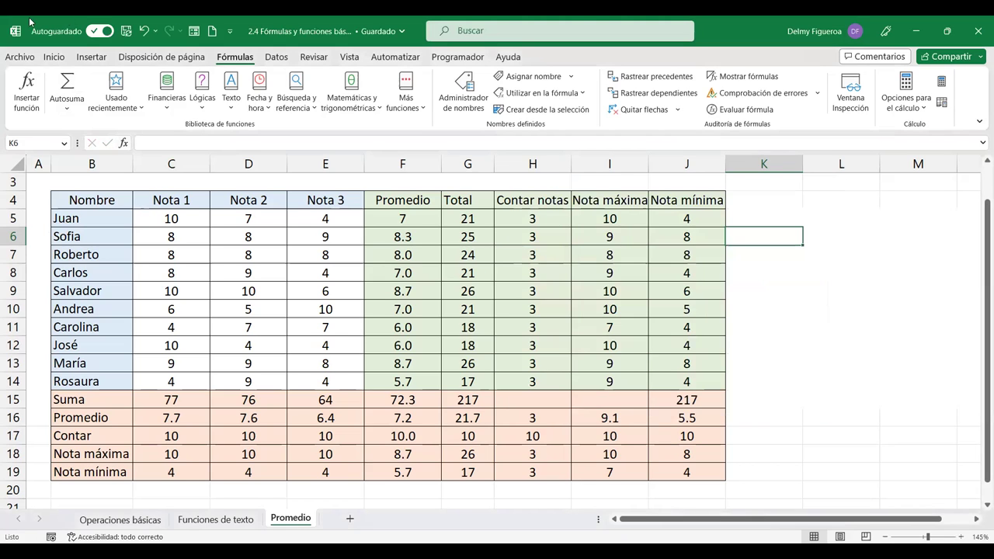
left_click(142, 110)
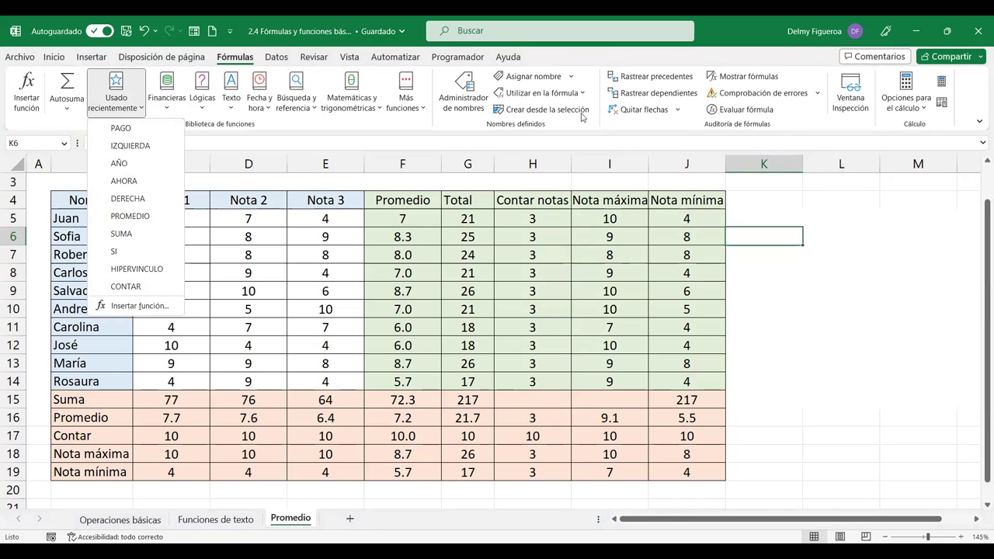
Step: Browse the Financieras function list, then close it
left_click(168, 99)
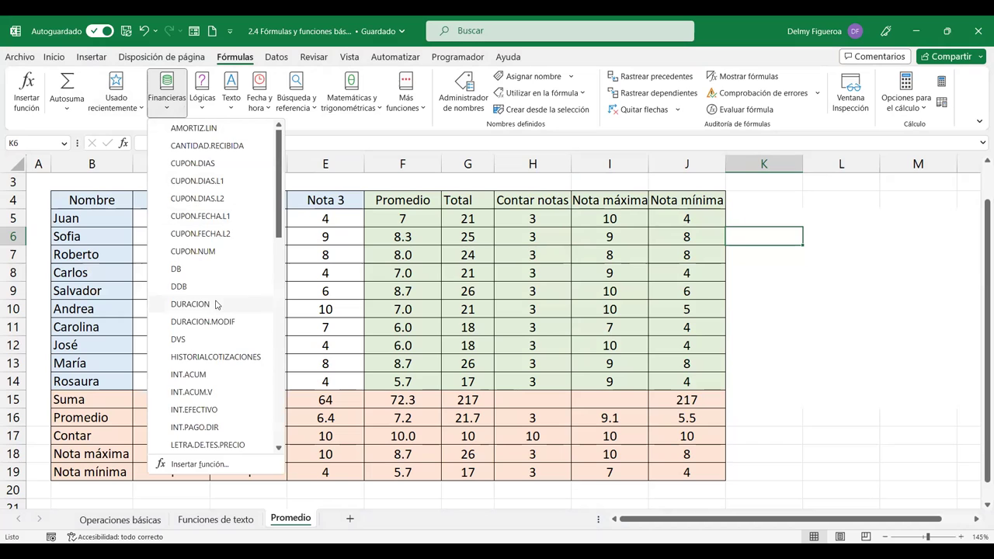
scroll(214, 341, "down", 2)
scroll(226, 303, "down", 2)
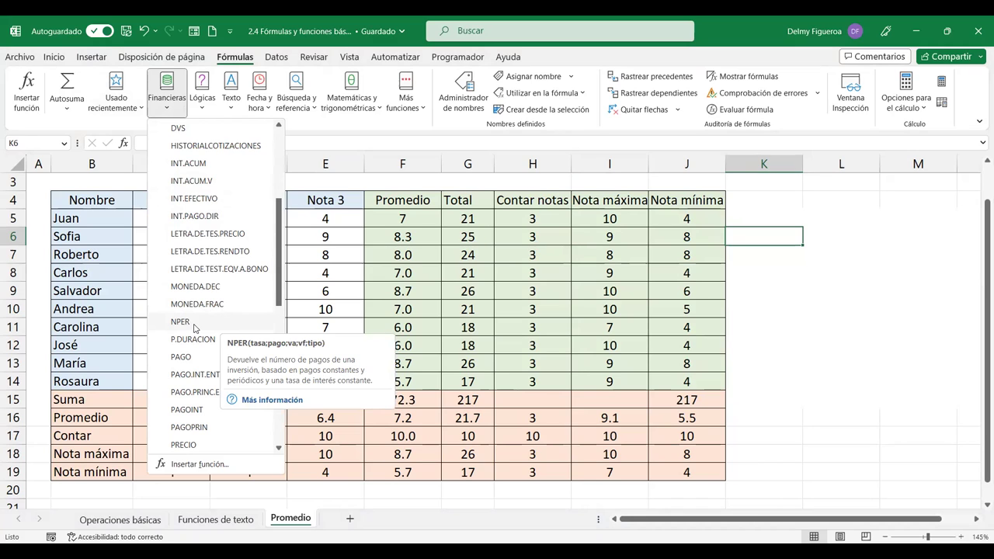
left_click(553, 467)
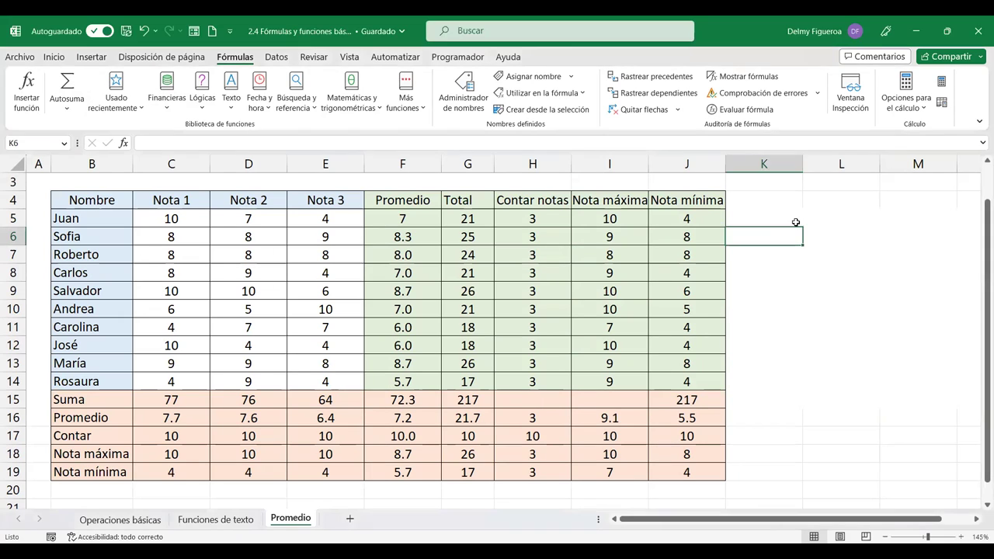
Step: Insert the NPER function into cell L4 from the Financieras list
left_click(813, 204)
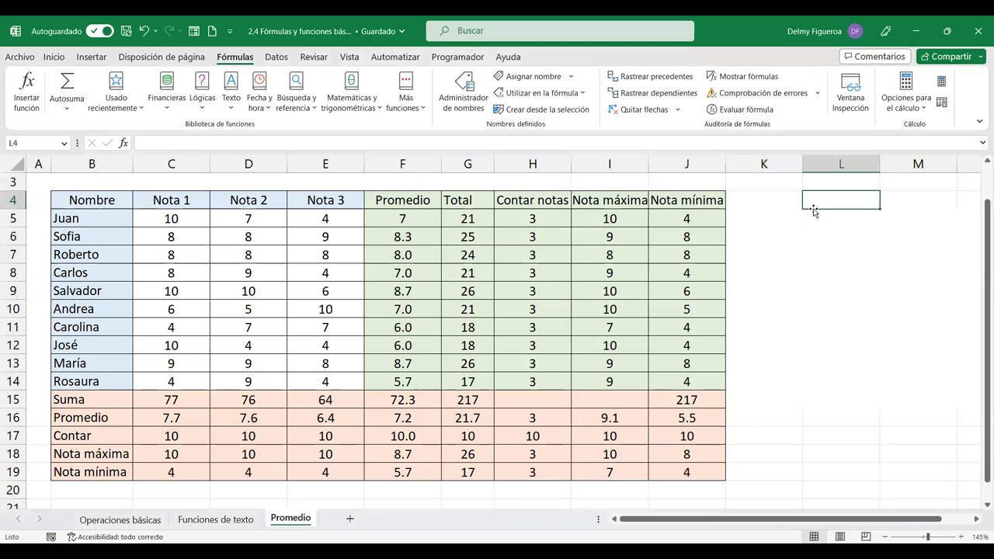
left_click(166, 115)
scroll(191, 348, "down", 2)
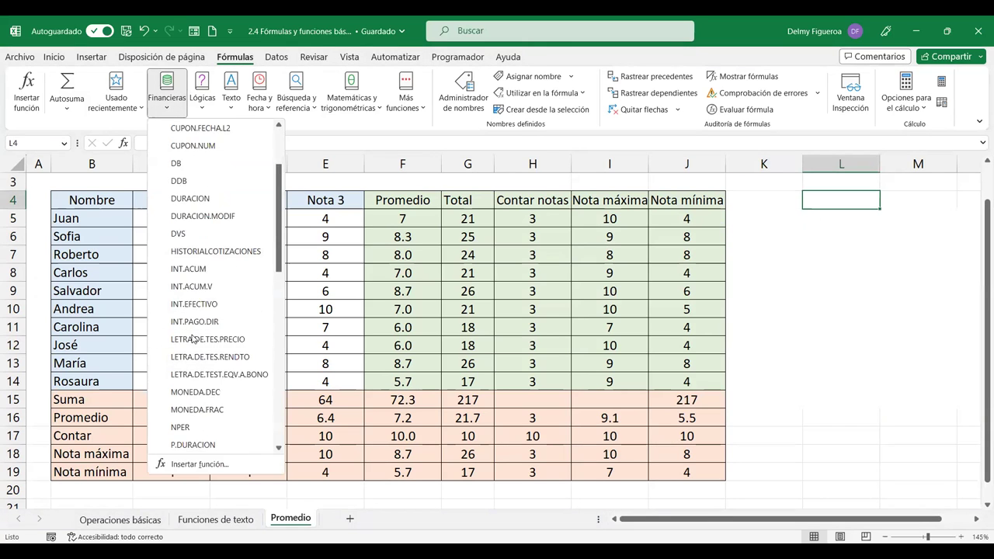
scroll(191, 347, "down", 1)
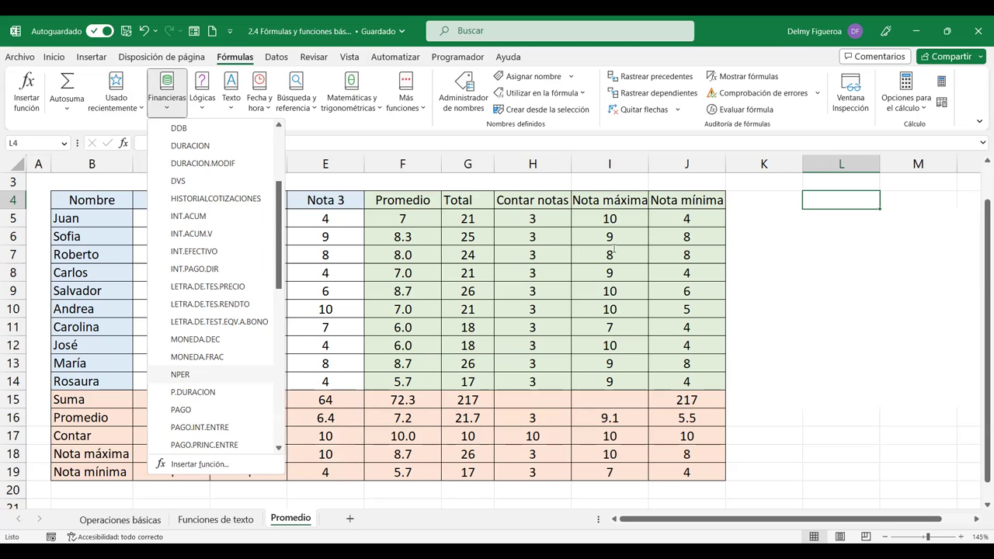
key("Return")
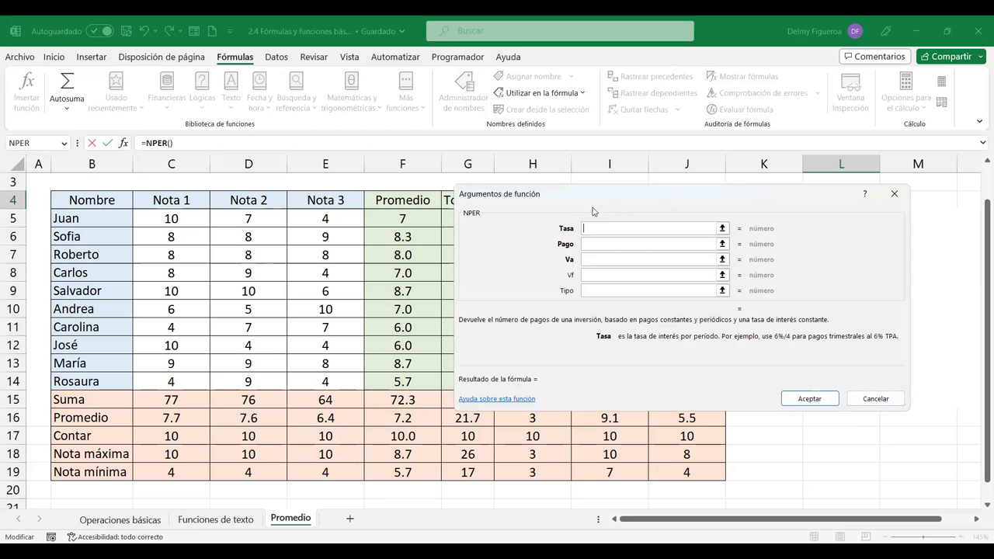
left_click_drag(293, 188, 293, 189)
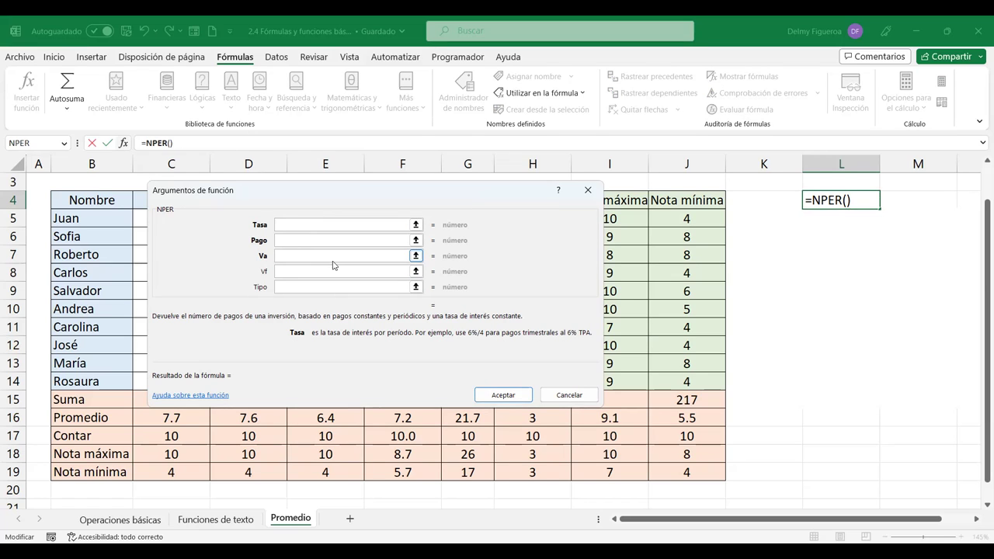
left_click(311, 239)
left_click(309, 256)
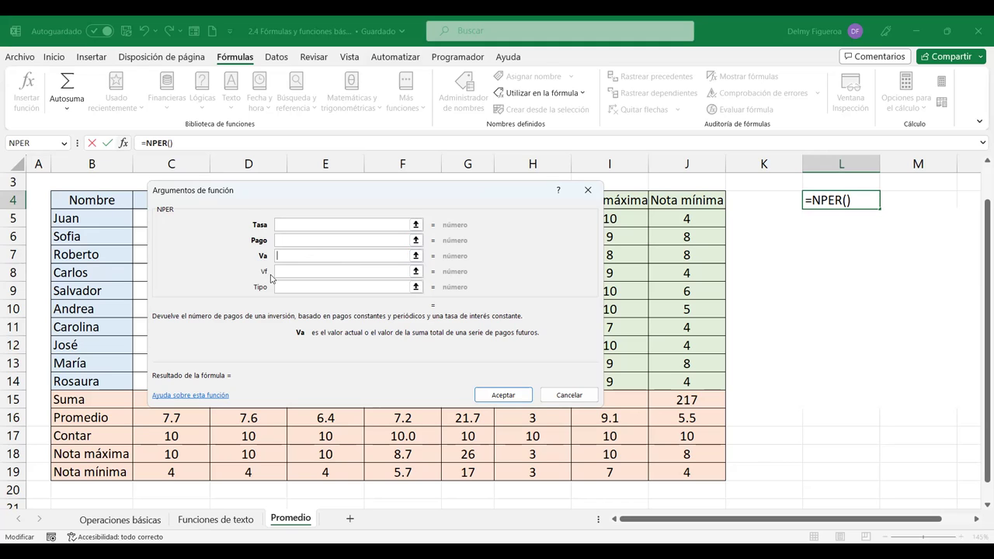
left_click(279, 272)
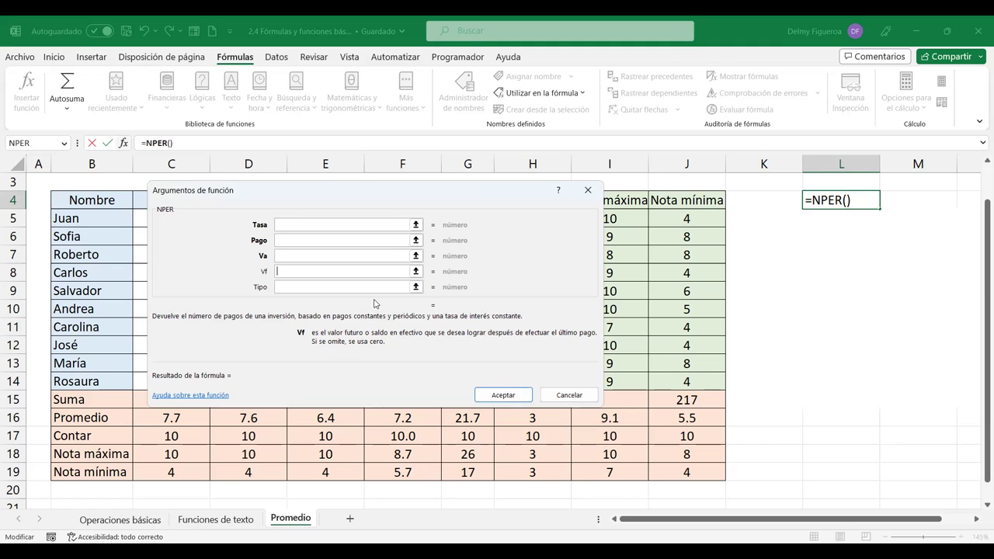
left_click(376, 286)
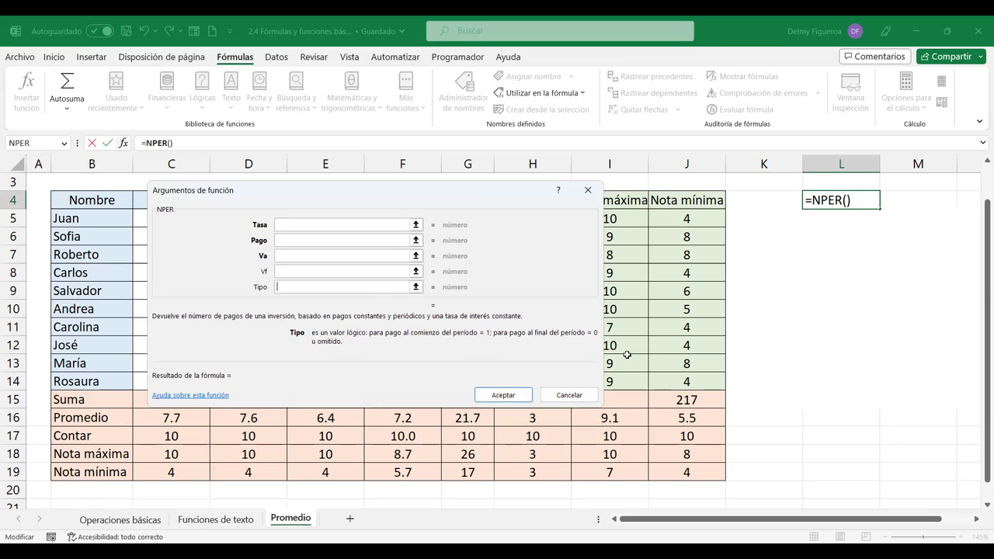
left_click(293, 271)
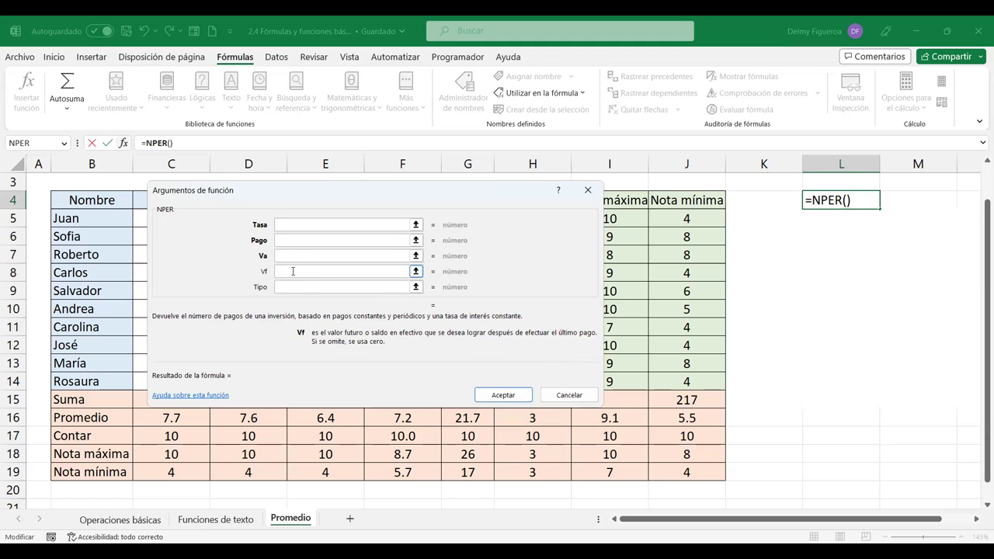
left_click(290, 286)
left_click(288, 271)
left_click(292, 284)
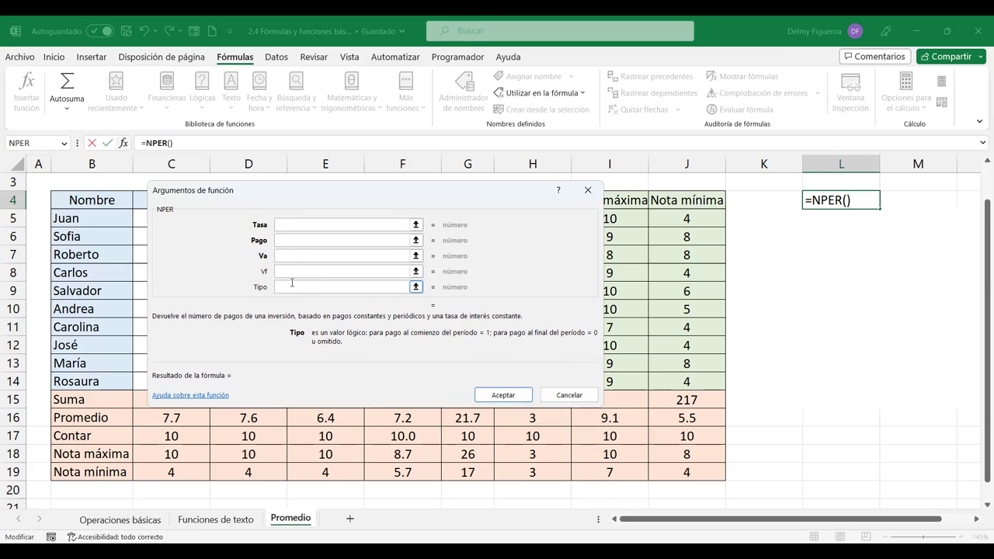
left_click(293, 225)
left_click(293, 241)
left_click(290, 255)
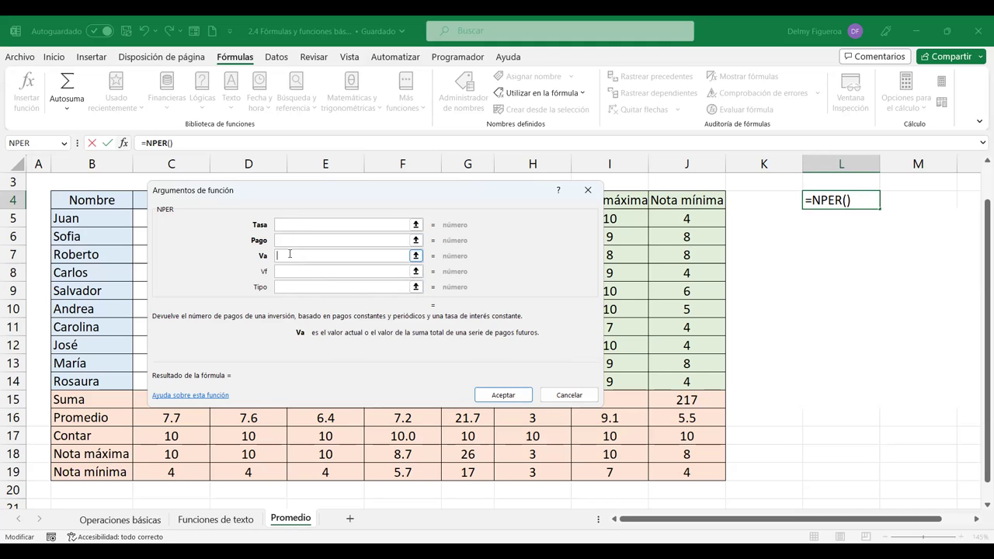
Step: Fill in NPER for L4 with rate 14.65%/12, payment 120, present value 6000, future value 0
left_click(297, 225)
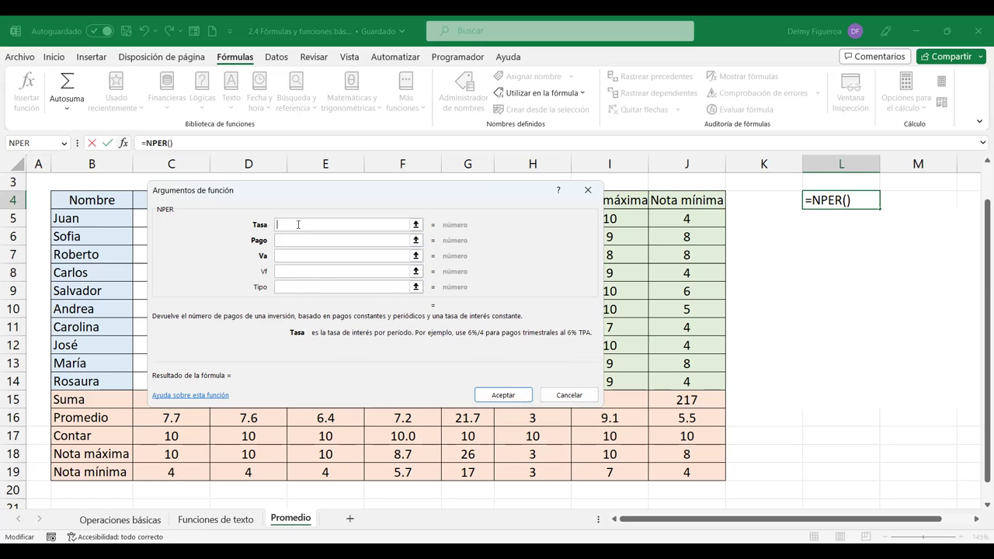
type("14.65")
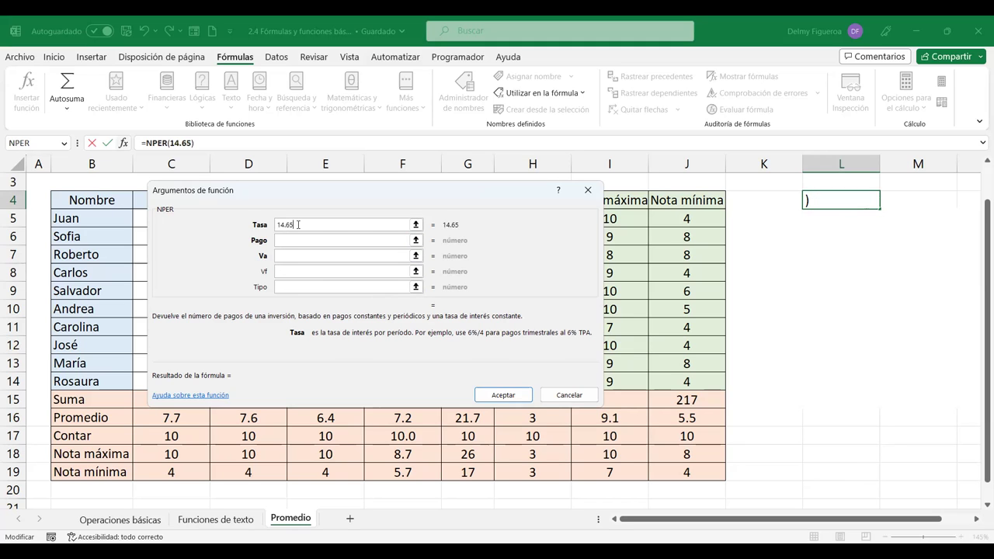
type("%")
type("/12")
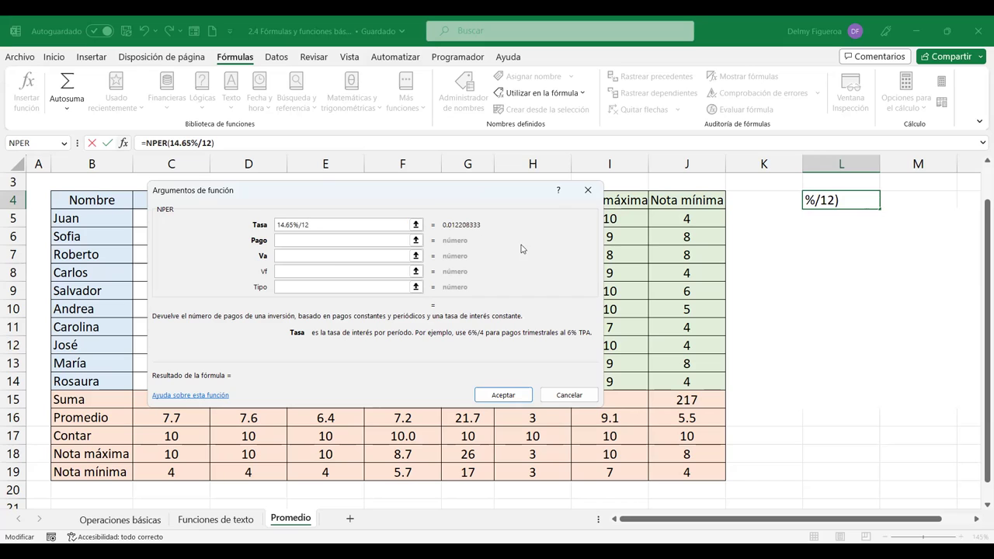
left_click(330, 240)
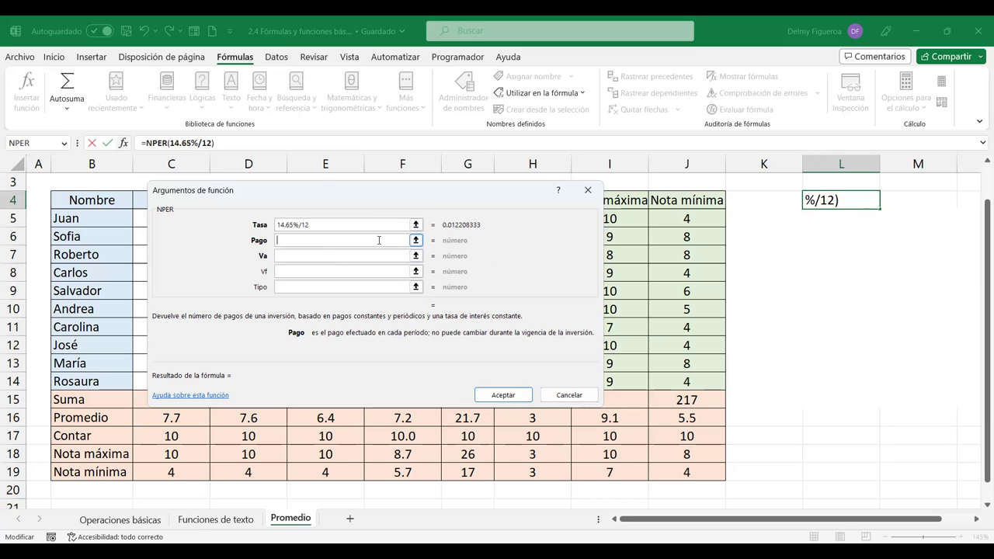
type("120")
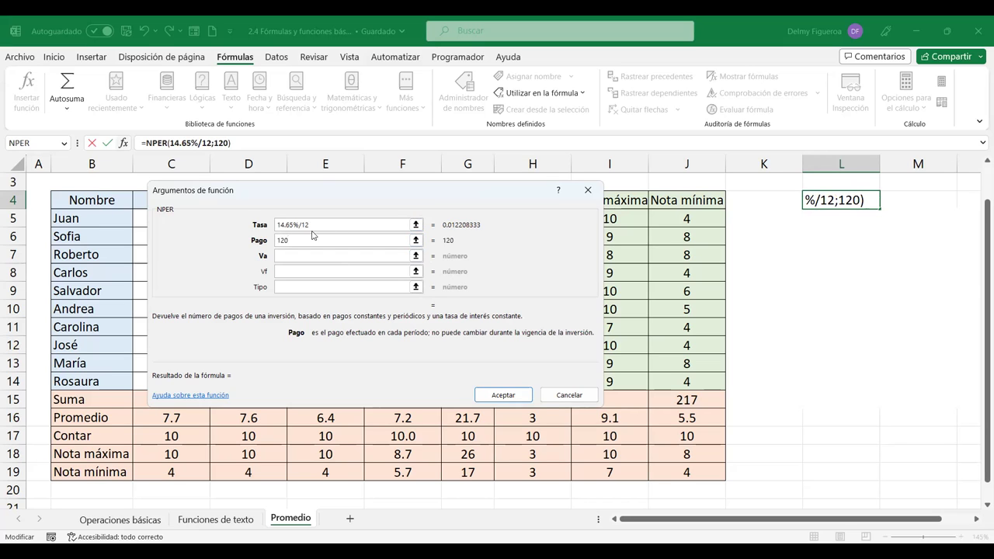
left_click(313, 257)
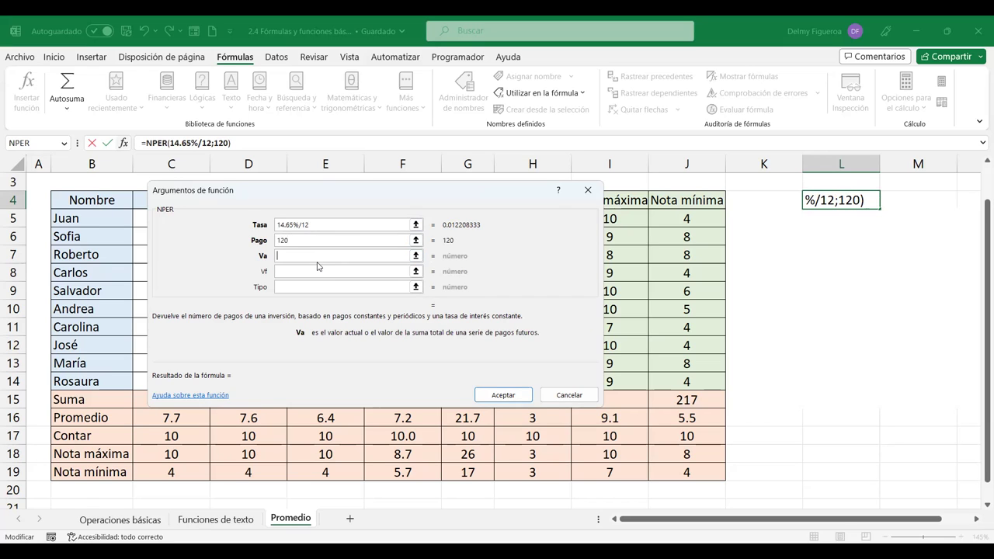
type("6000")
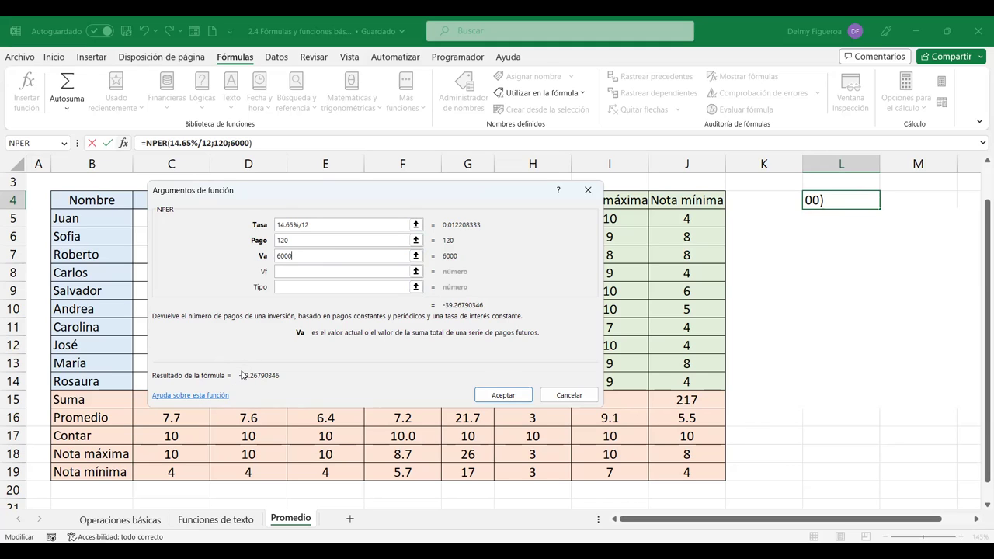
left_click(406, 272)
type("0")
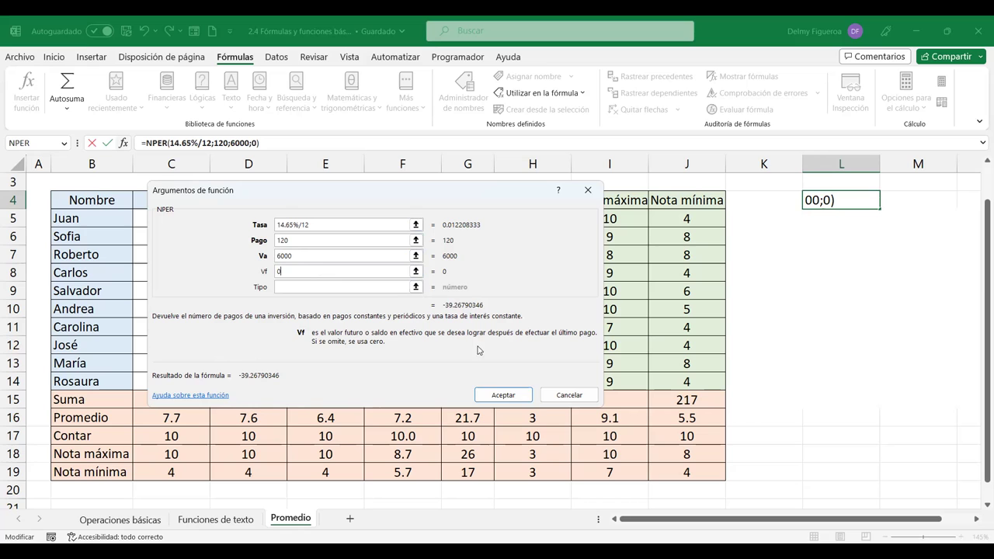
left_click(500, 398)
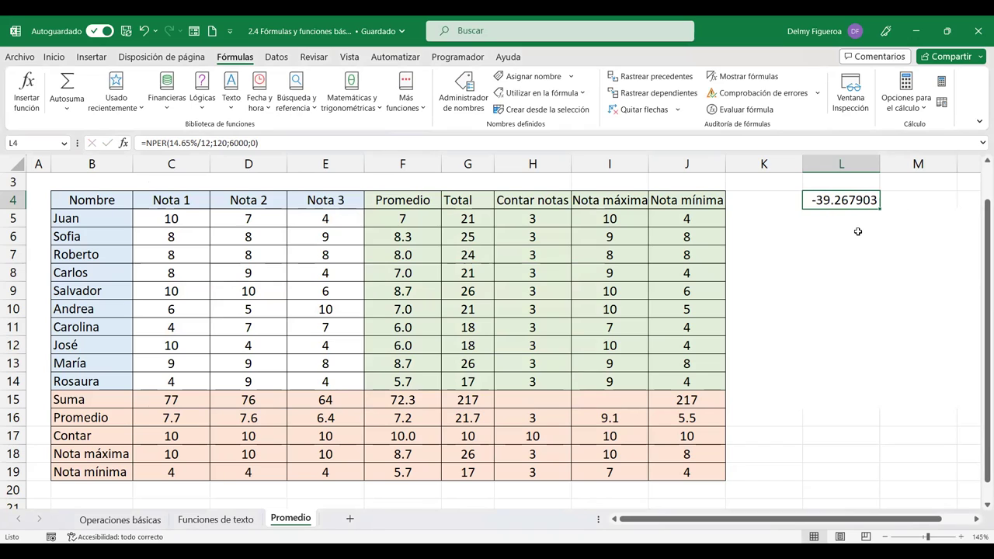
Step: Change the payment in L4's NPER formula to -120 so it returns 77.6862889
left_click(781, 199)
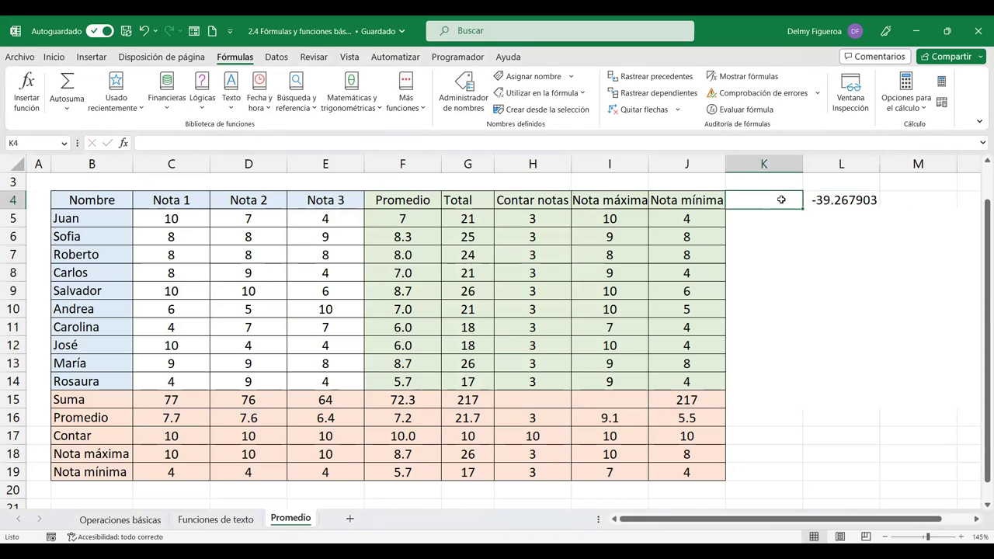
left_click(847, 202)
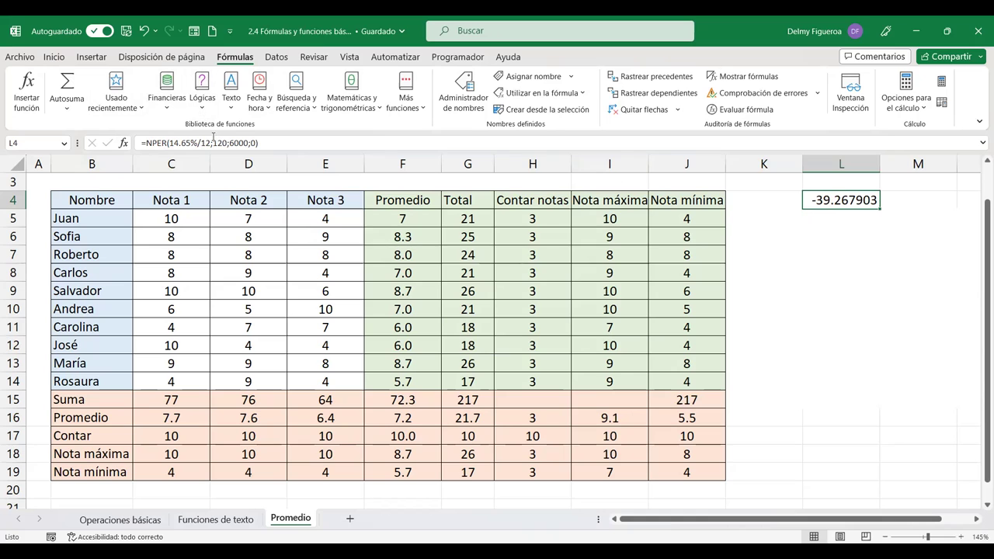
left_click(214, 141)
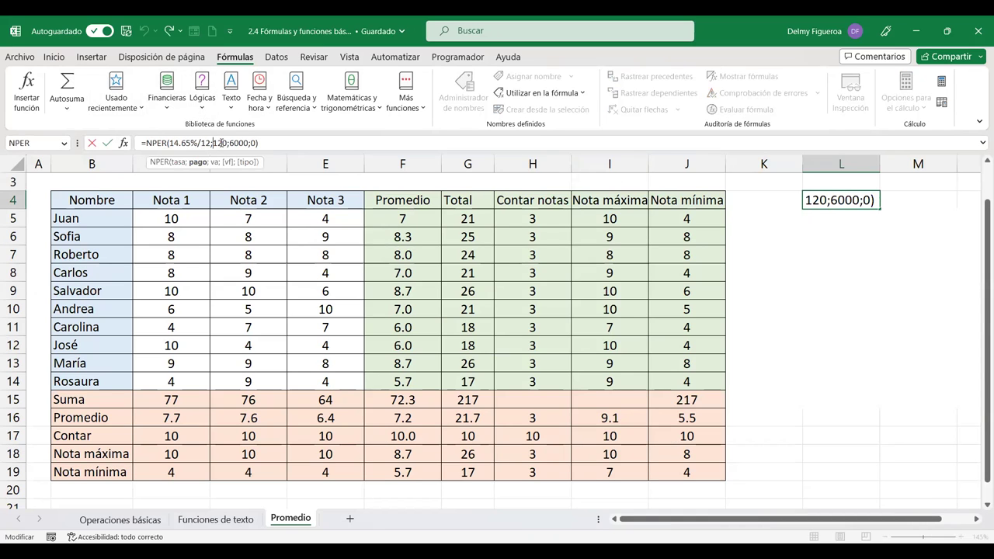
type("-")
key("Return")
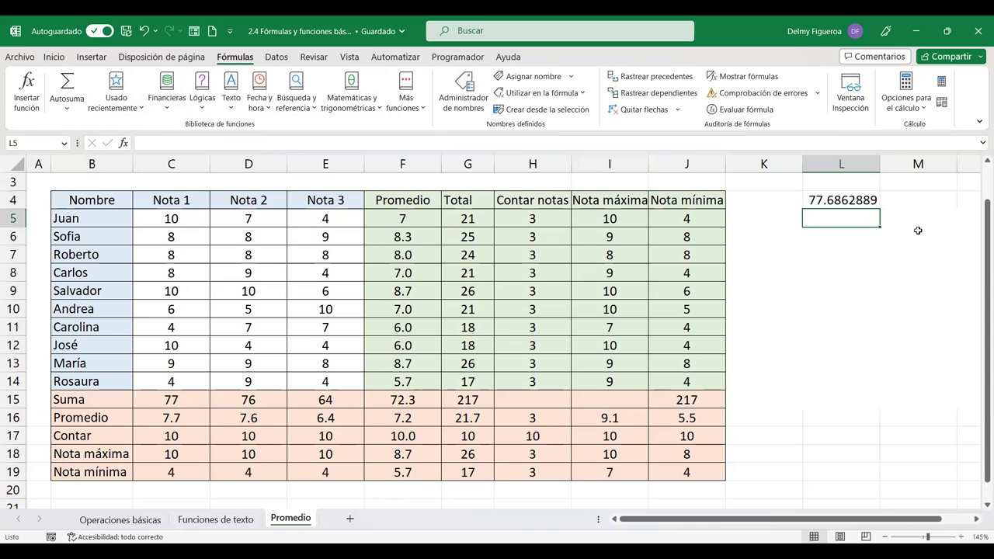
left_click(864, 201)
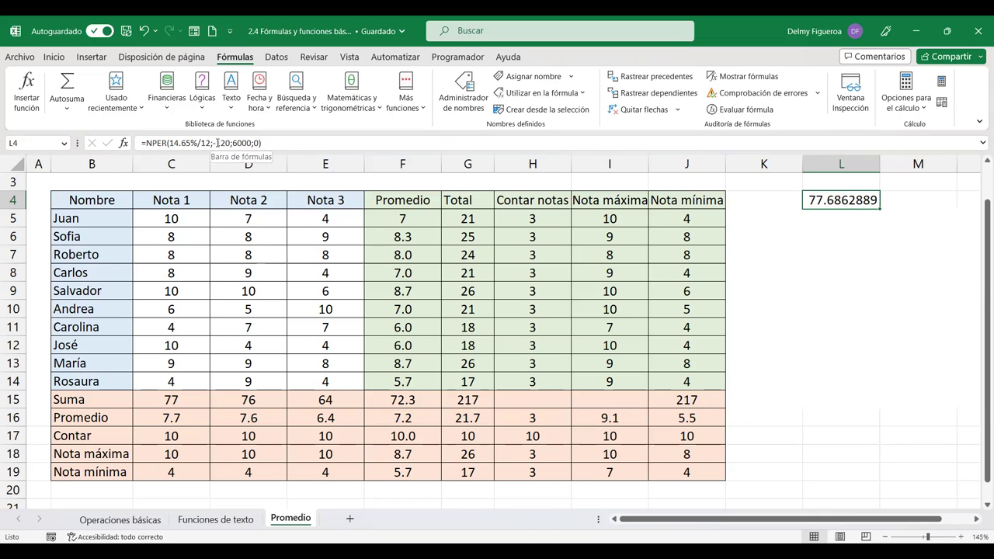
Step: Delete the minus sign so L4's payment is 120 again, returning -39.267903
left_click(218, 143)
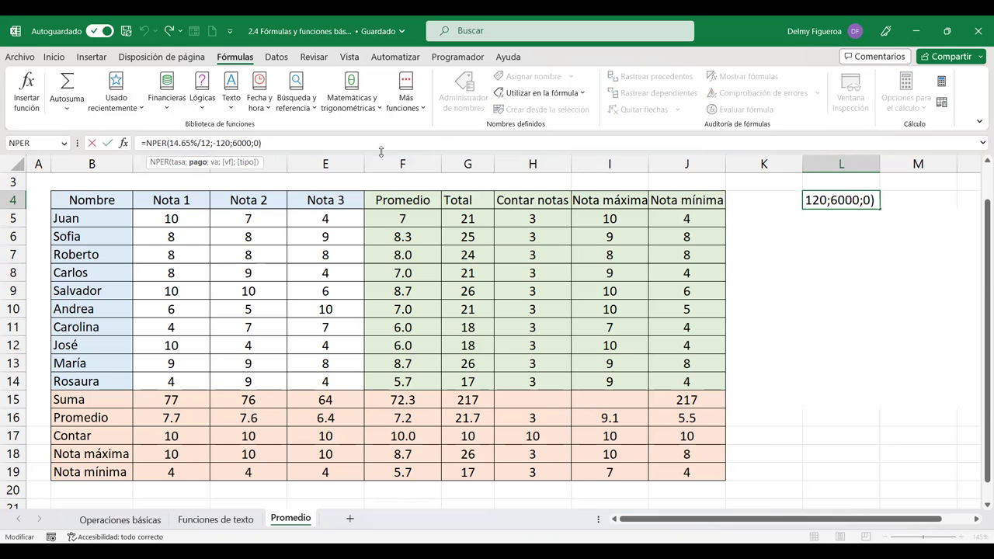
key("Delete")
key("Return")
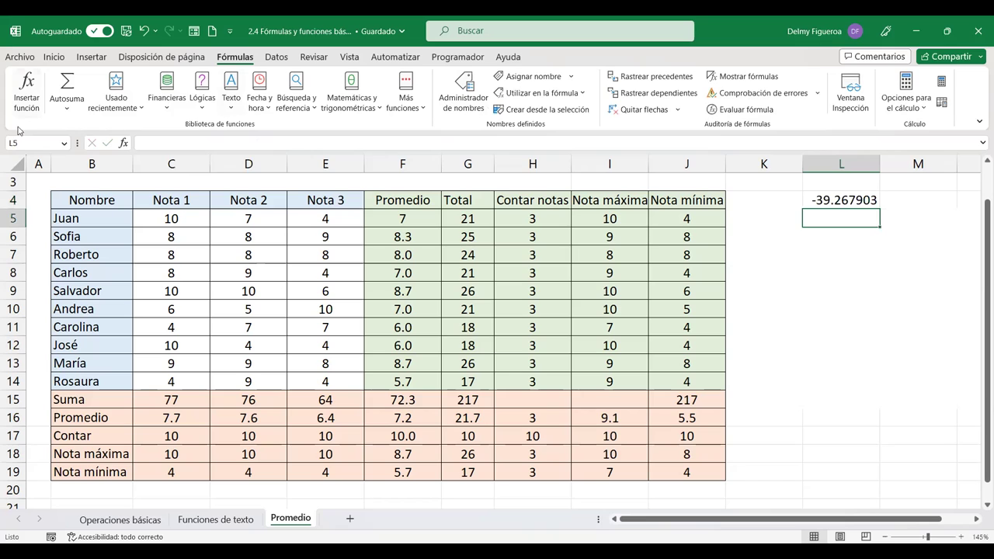
left_click(858, 200)
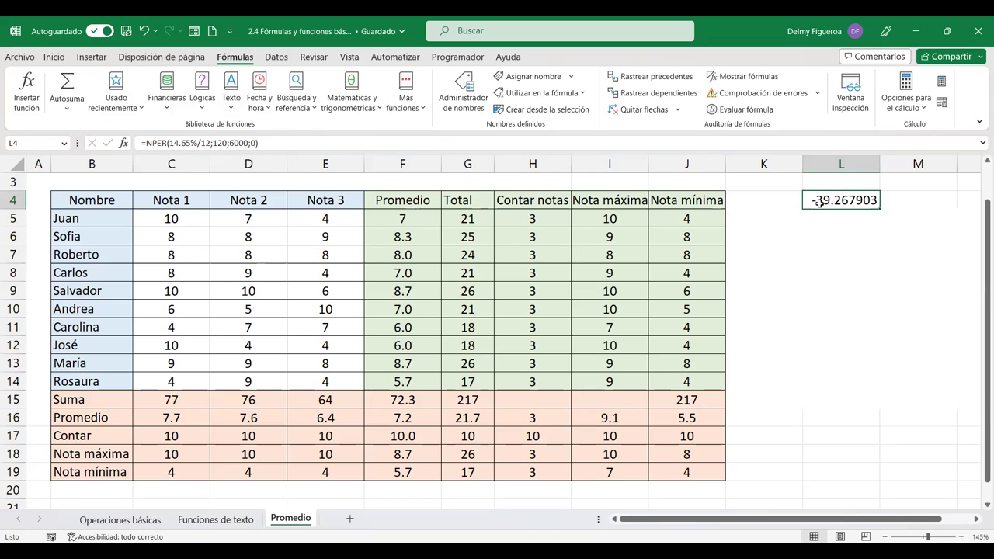
Step: Reopen L4's NPER formula for editing with F2, leaving it unchanged
left_click(573, 142)
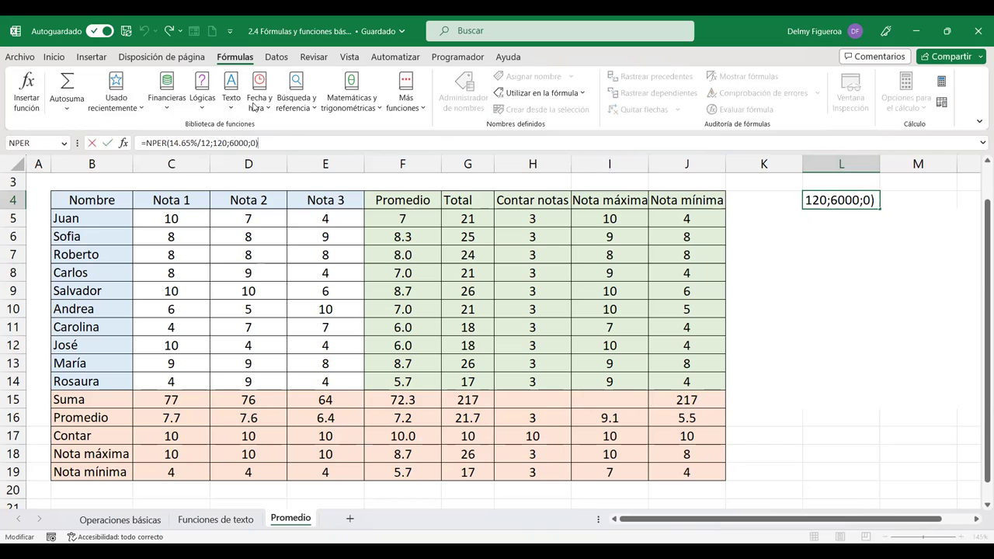
left_click(799, 254)
left_click(850, 198)
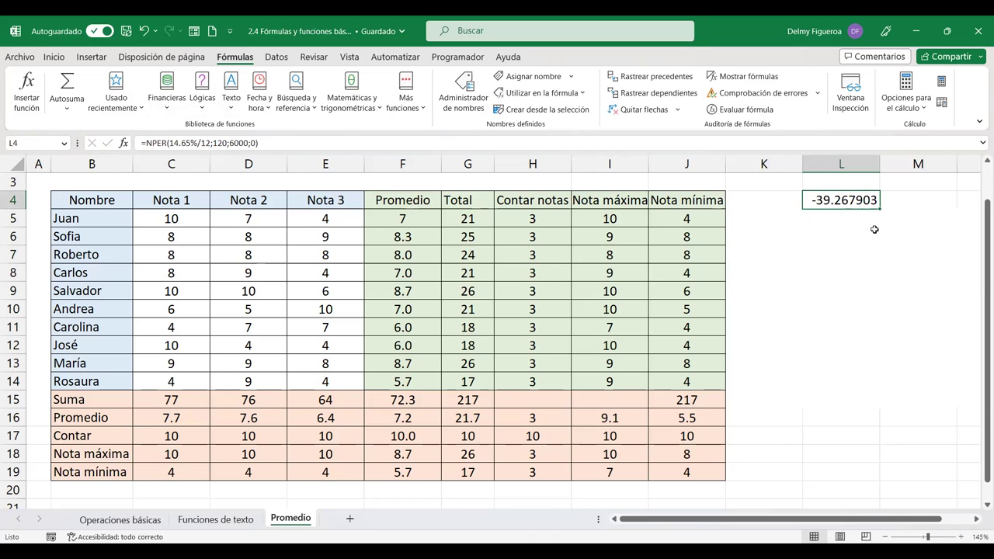
key("F2")
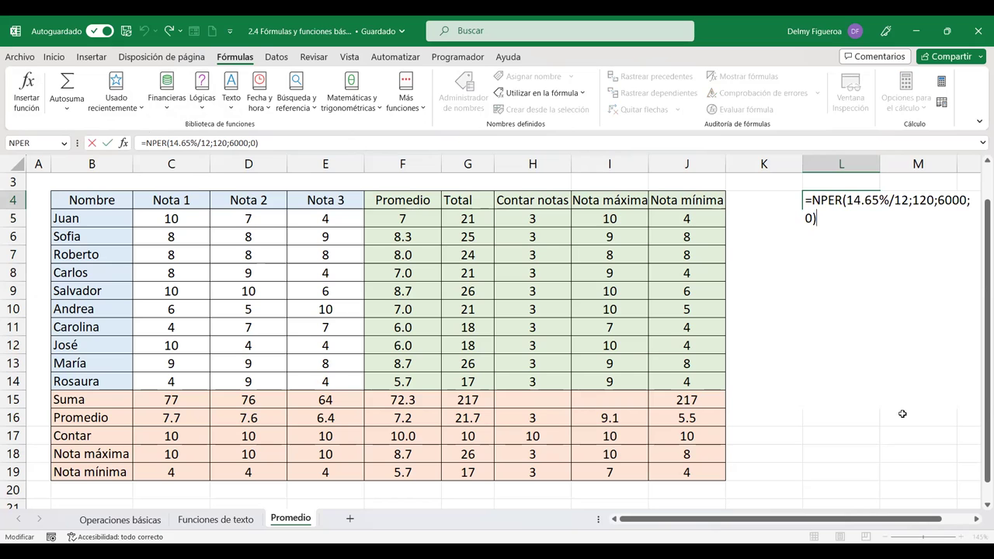
left_click(977, 521)
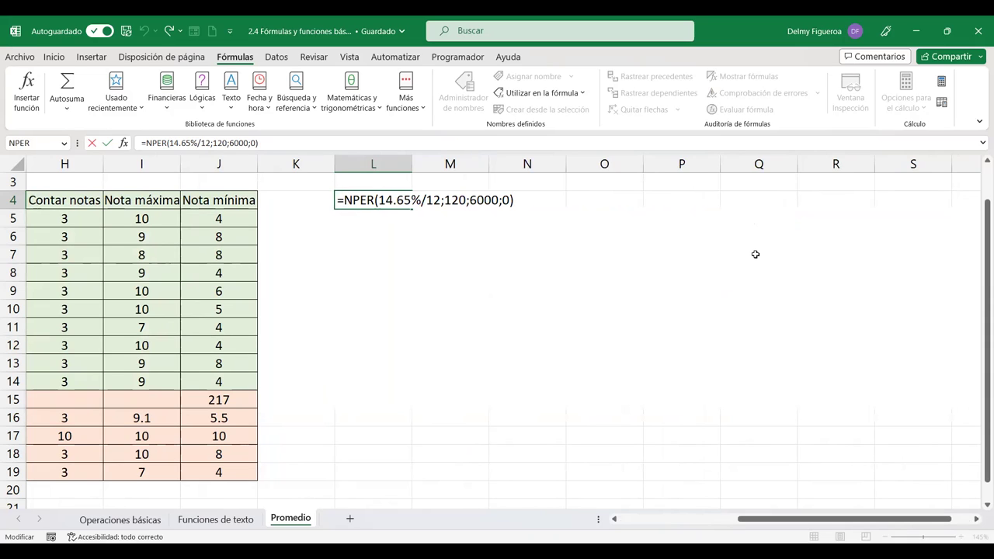
Step: Rewrite L4 as =ABS(NPER(14.65%/12;120;6000;0)) so it displays 39.2679035
type("abs")
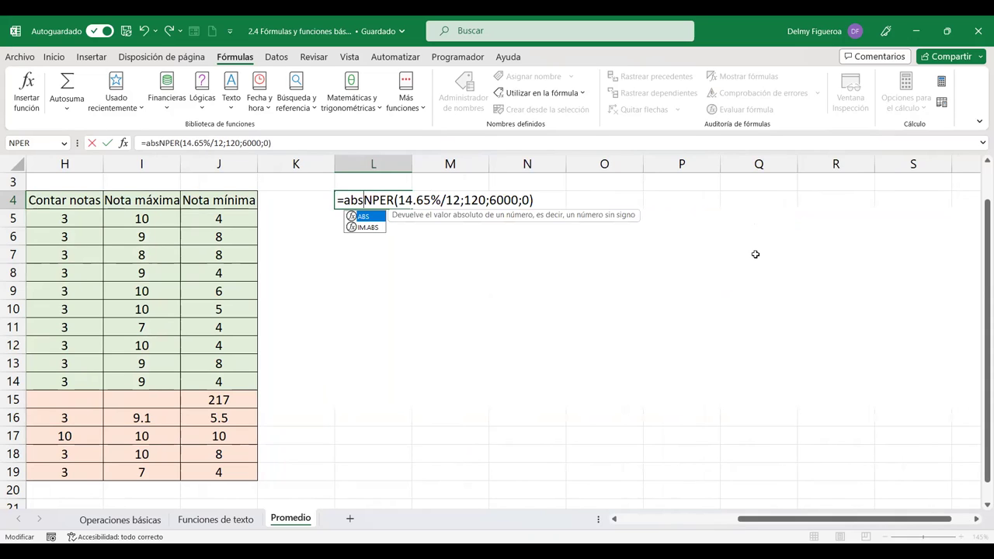
type("(")
left_click(553, 196)
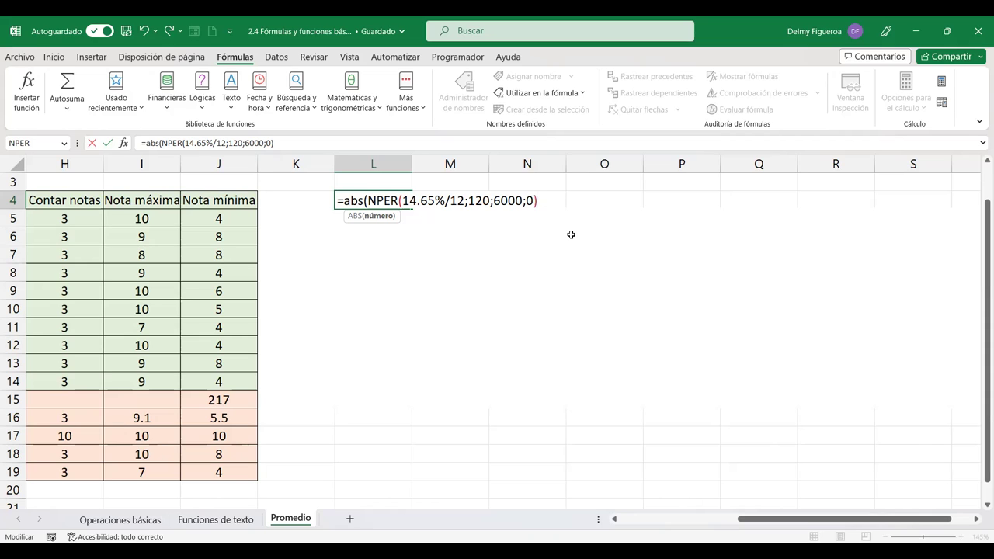
type(")")
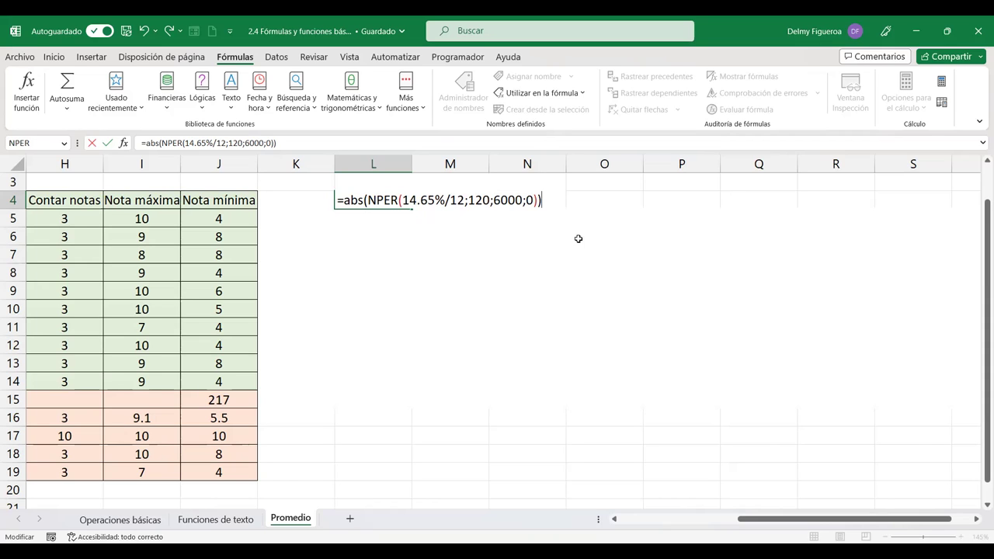
key("Return")
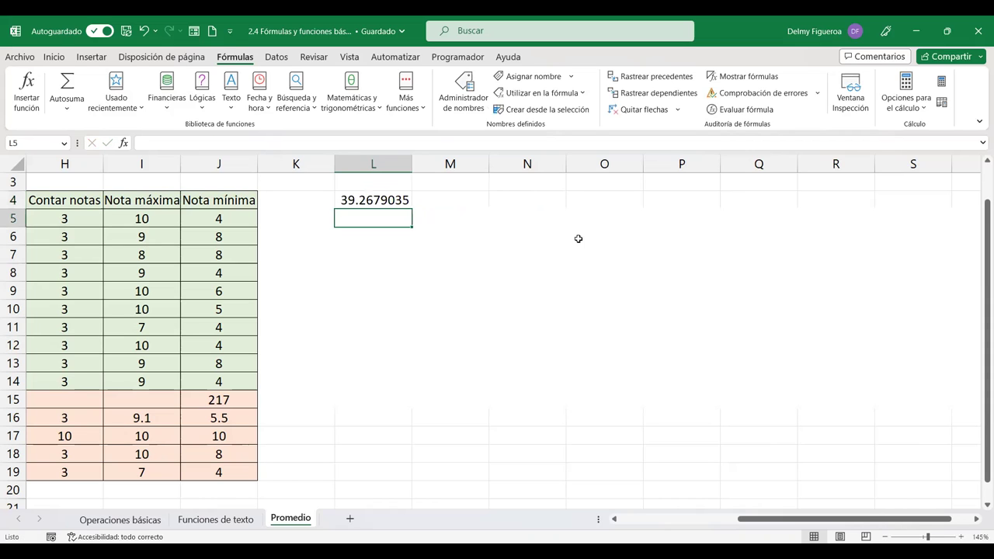
left_click(374, 194)
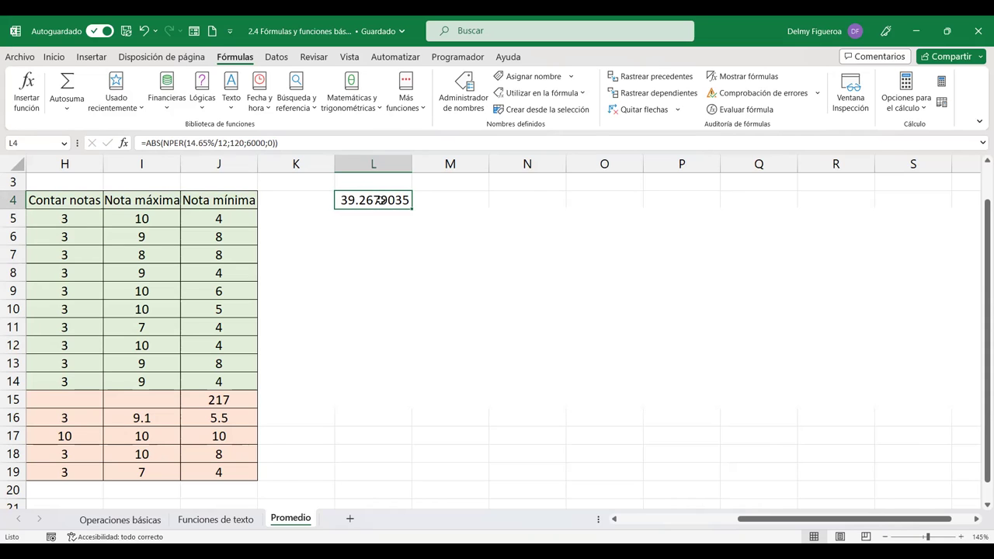
double_click(378, 200)
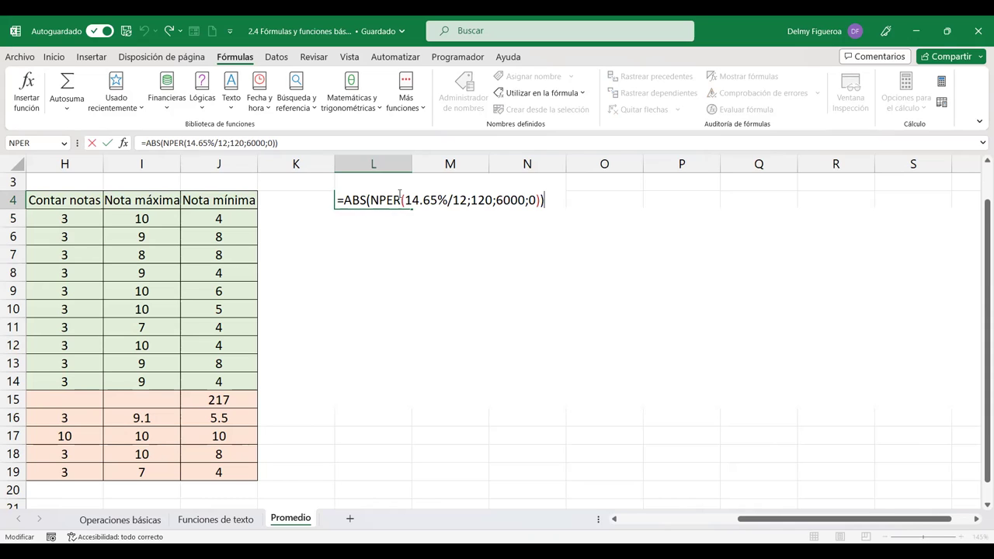
left_click(541, 195)
key("Return")
Step: Select L6 and briefly view the Lógicas function list
left_click(365, 235)
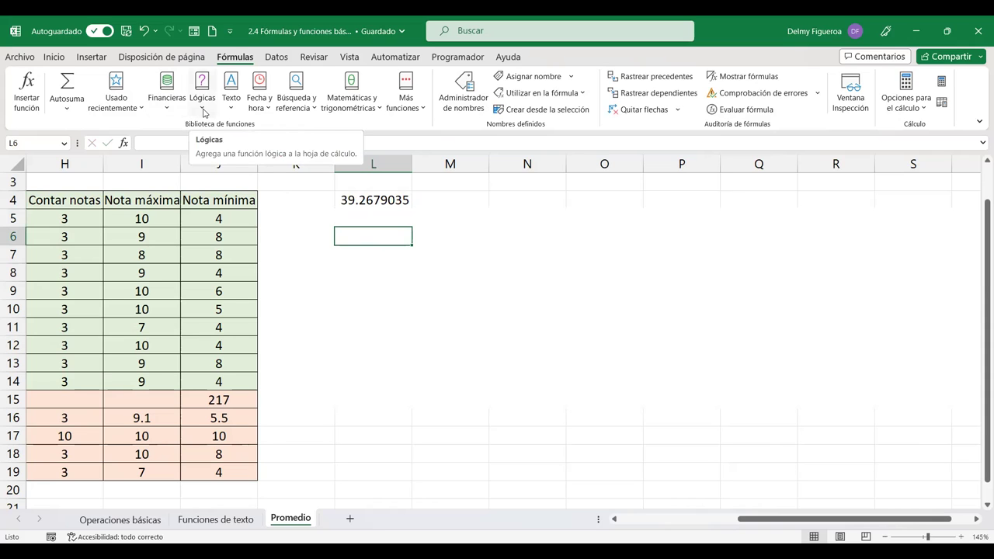
left_click(203, 113)
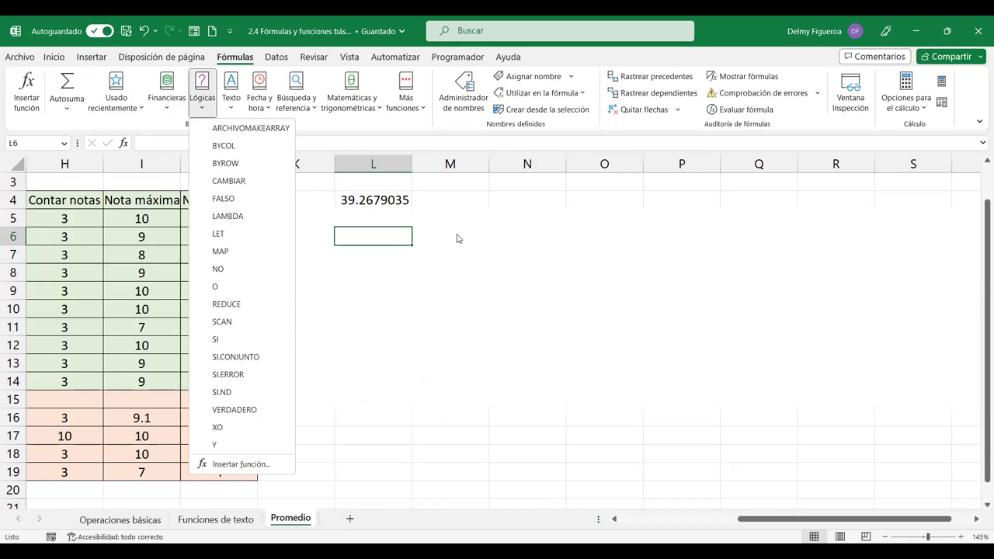
left_click(370, 233)
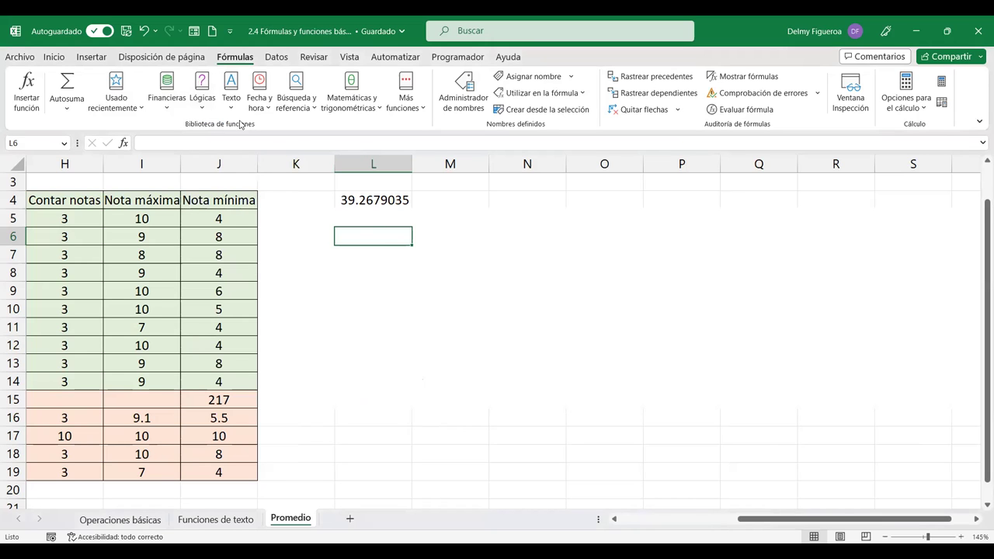
Step: Browse the Texto function list from CARACTER down to VALORATEXTO
left_click(230, 107)
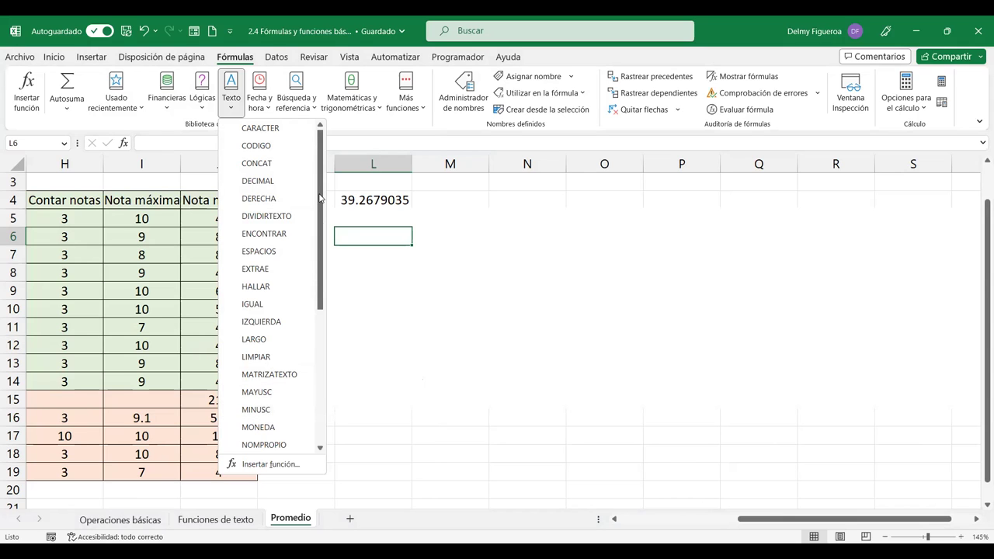
left_click_drag(320, 198, 316, 290)
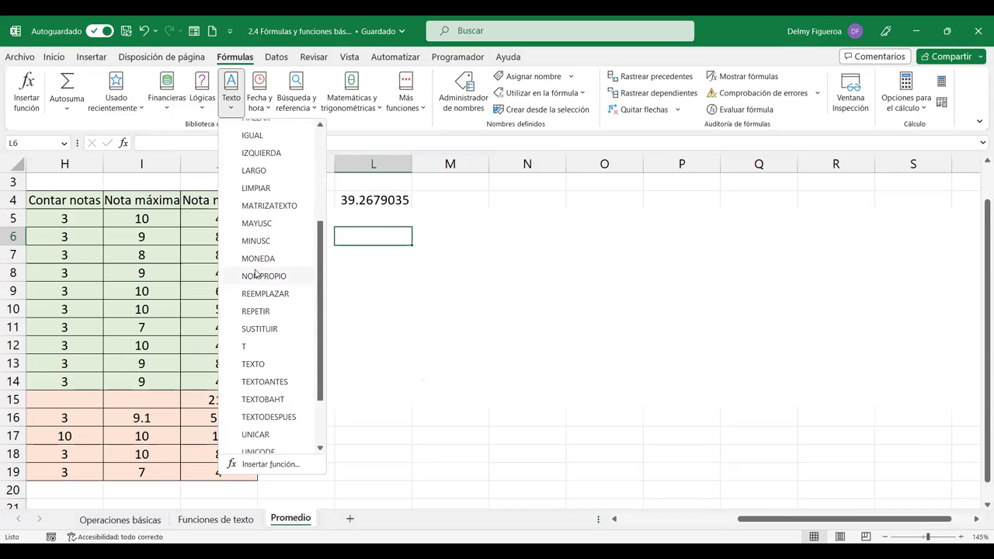
left_click_drag(320, 298, 319, 336)
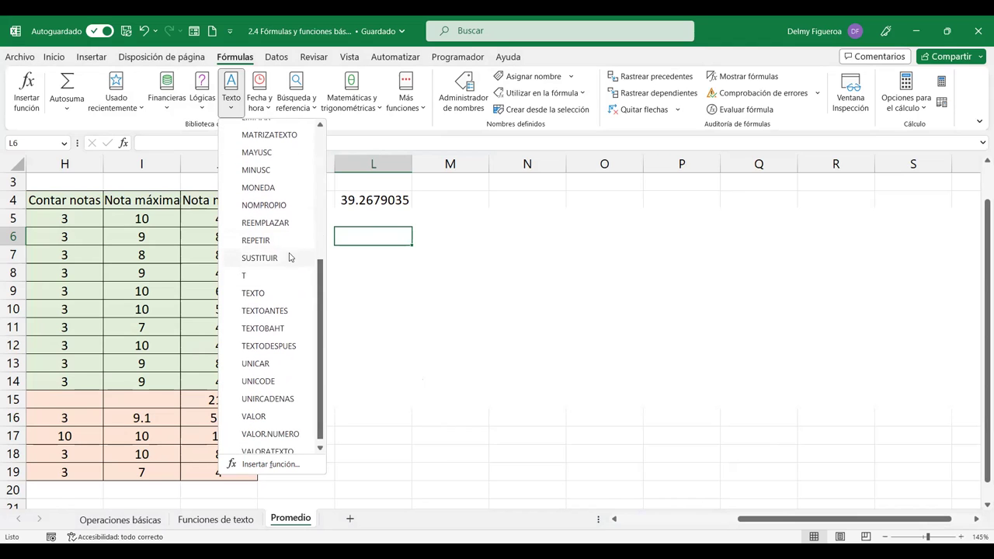
mouse_move(325, 294)
left_mouse_down()
mouse_move(322, 344)
mouse_move(320, 226)
left_mouse_up()
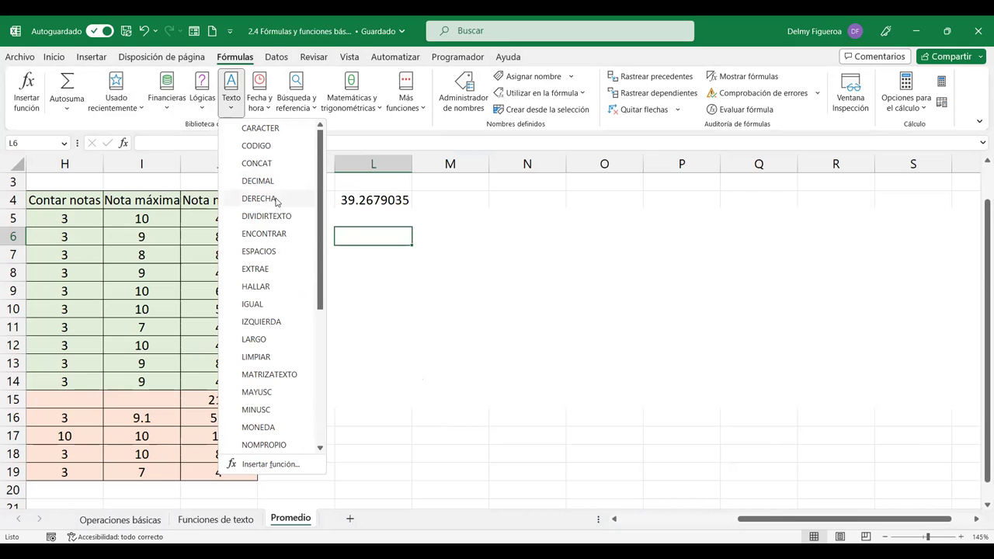
Step: Preview DERECHA's text and number-of-characters arguments, then cancel, leaving L6 empty
left_click(275, 201)
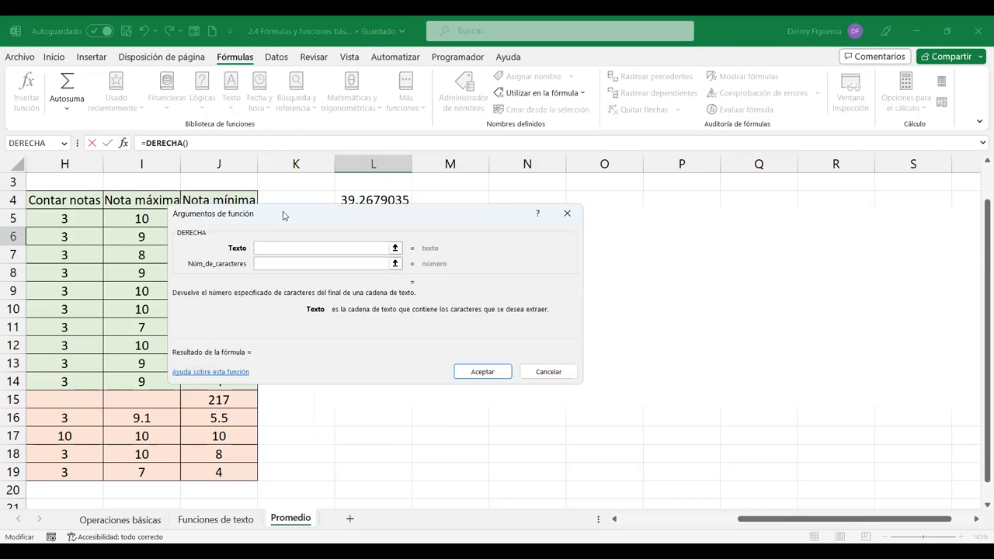
left_click_drag(282, 215, 599, 192)
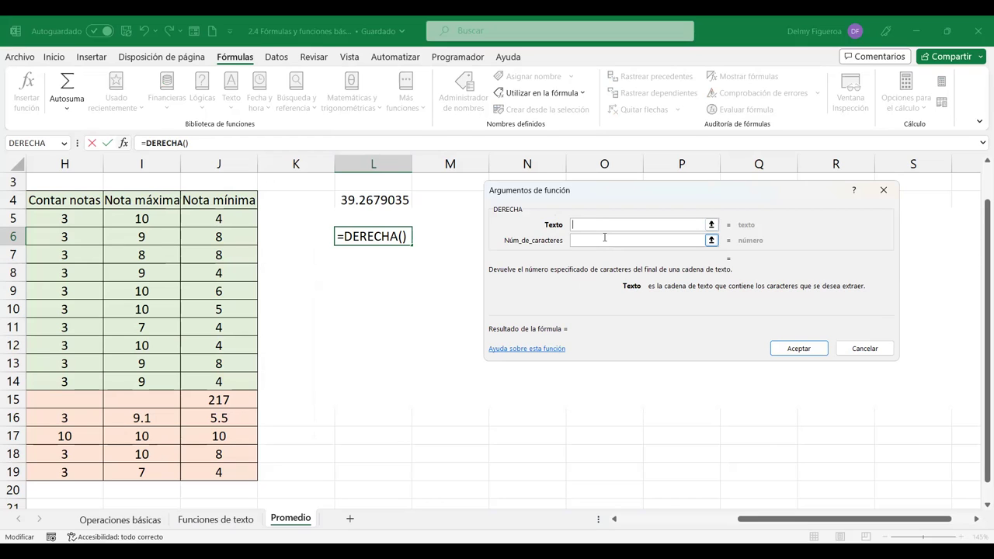
left_click(604, 238)
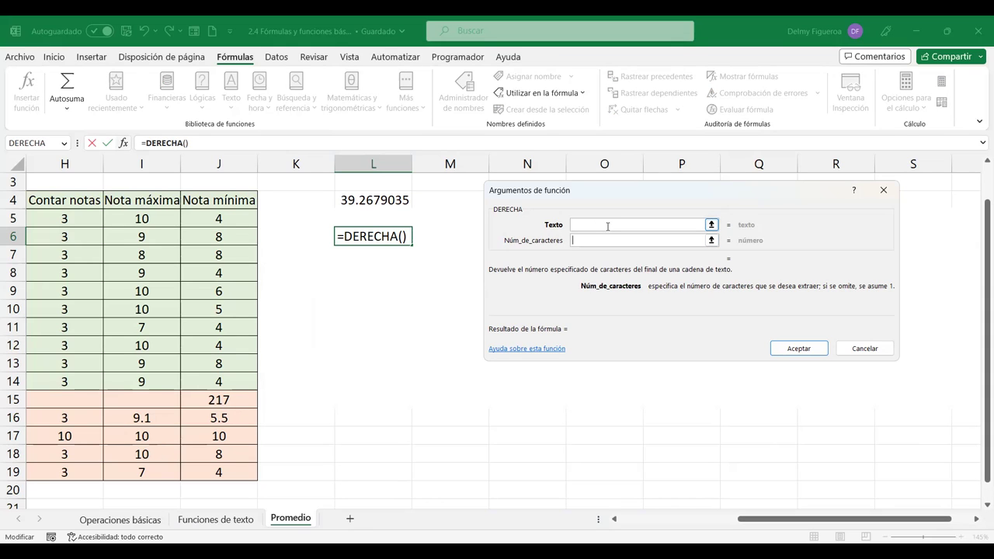
left_click(608, 226)
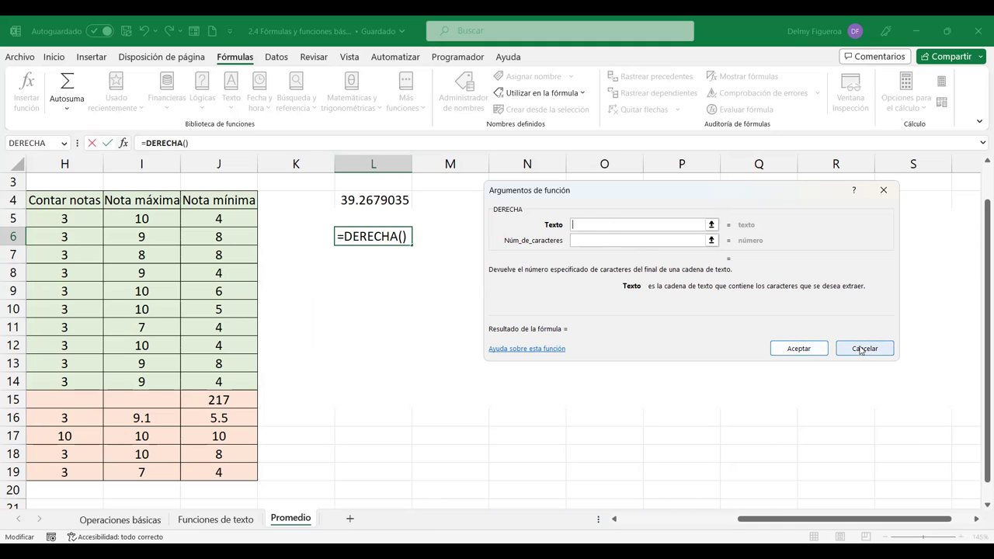
left_click(859, 347)
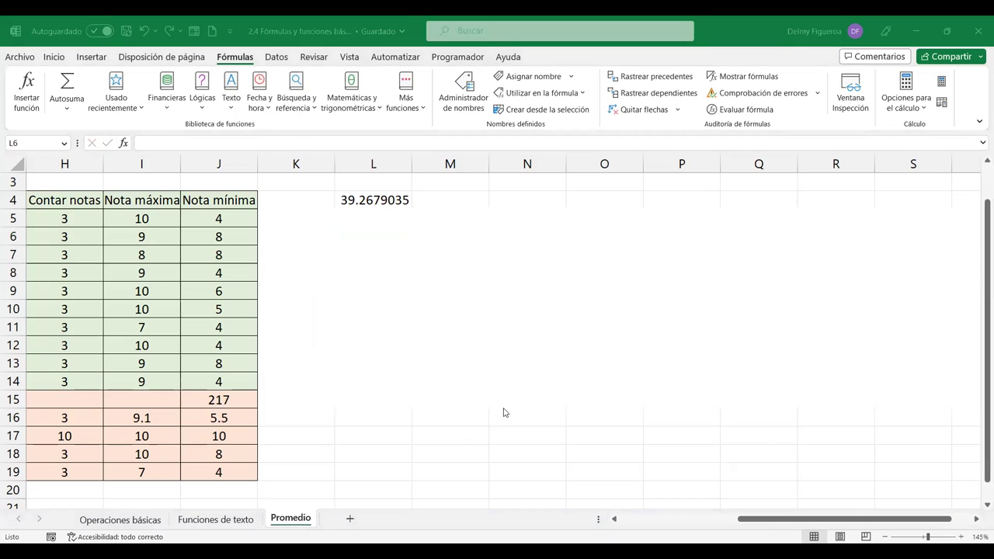
Step: Enter a sample name in L6 and 'Función DERECHA' in L7, then autofit column L
left_click(402, 241)
type("Ana MAr")
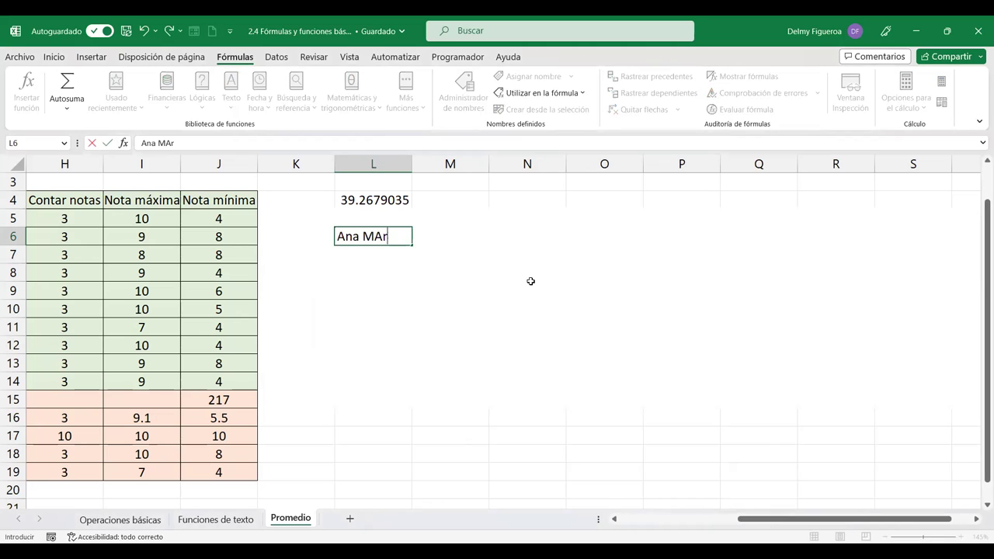
type("ía")
key("Return")
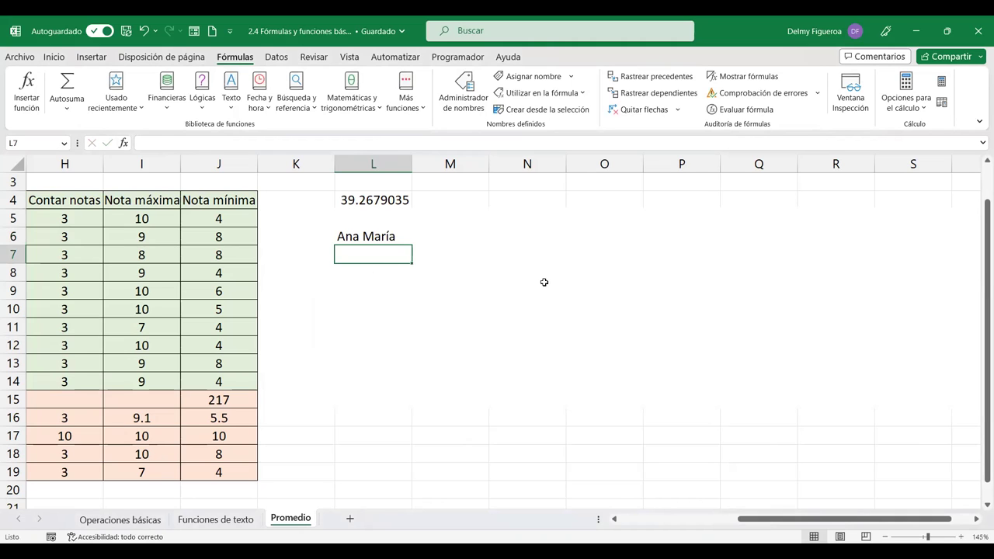
type("Función DERECHA")
key("Return")
key("Up")
key("Right")
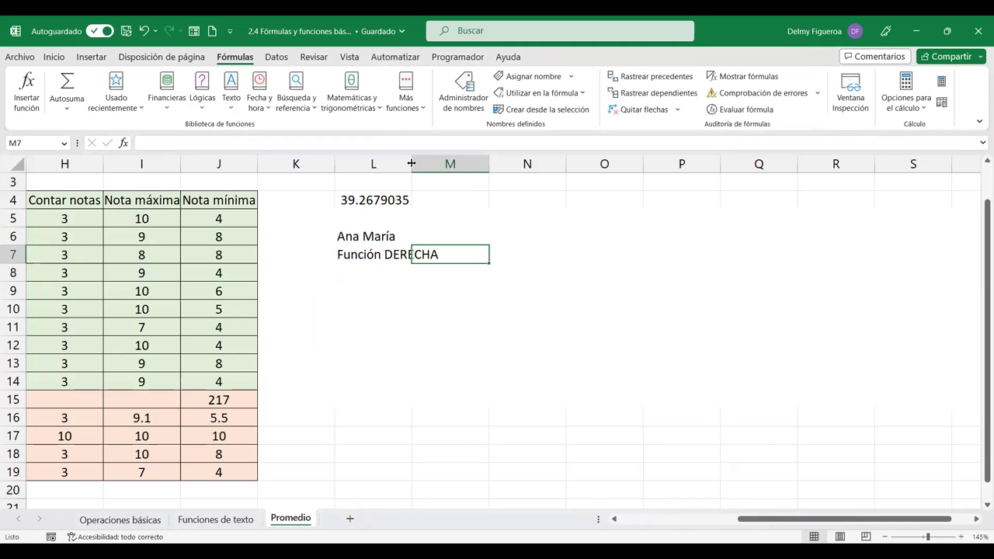
double_click(412, 163)
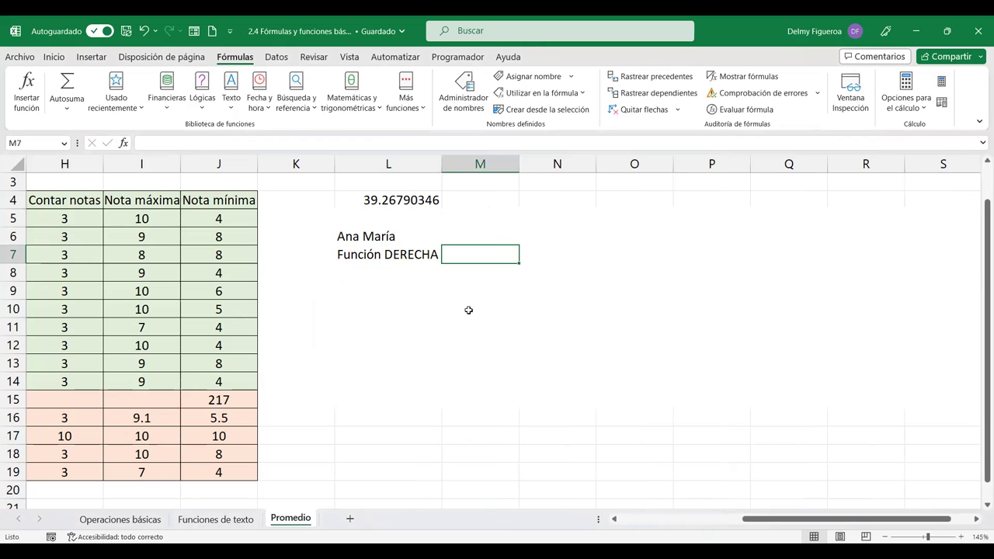
Step: Enter =+DERECHA(L6) in M7 to show the name's last letter
type("+")
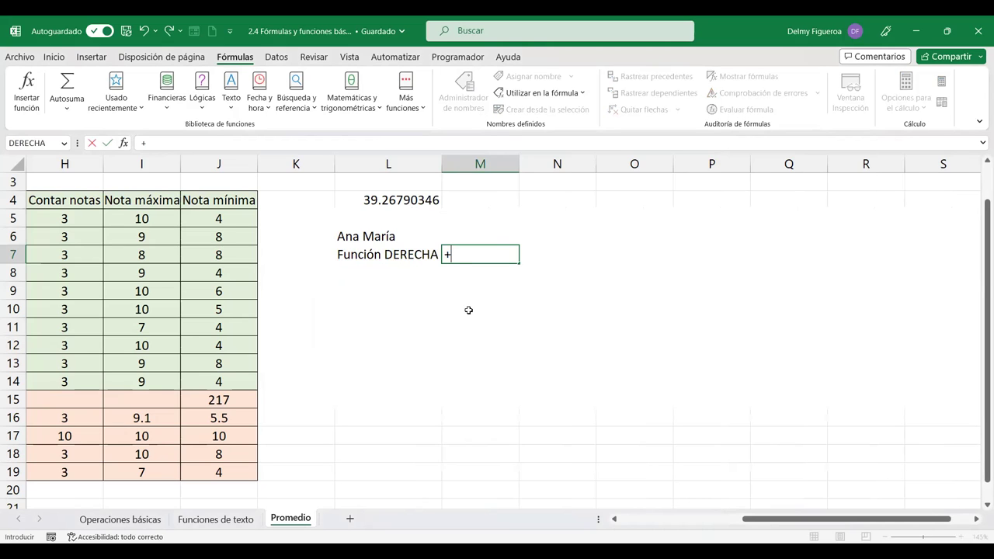
type("dere")
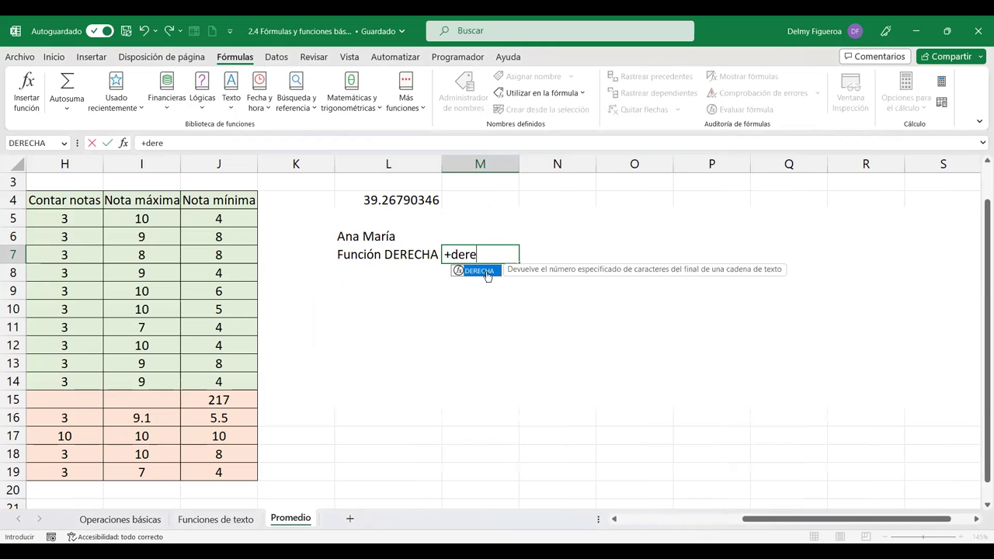
double_click(487, 276)
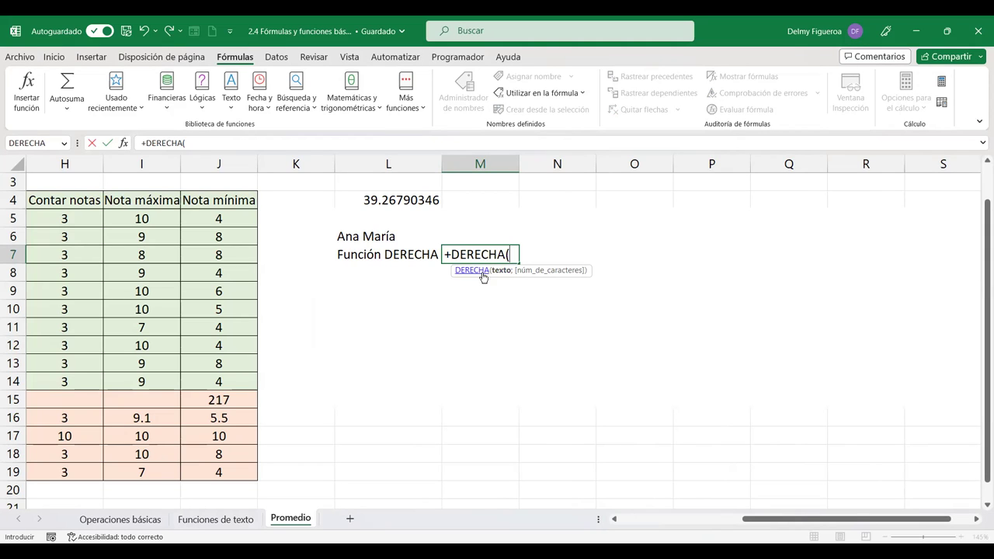
left_click(358, 235)
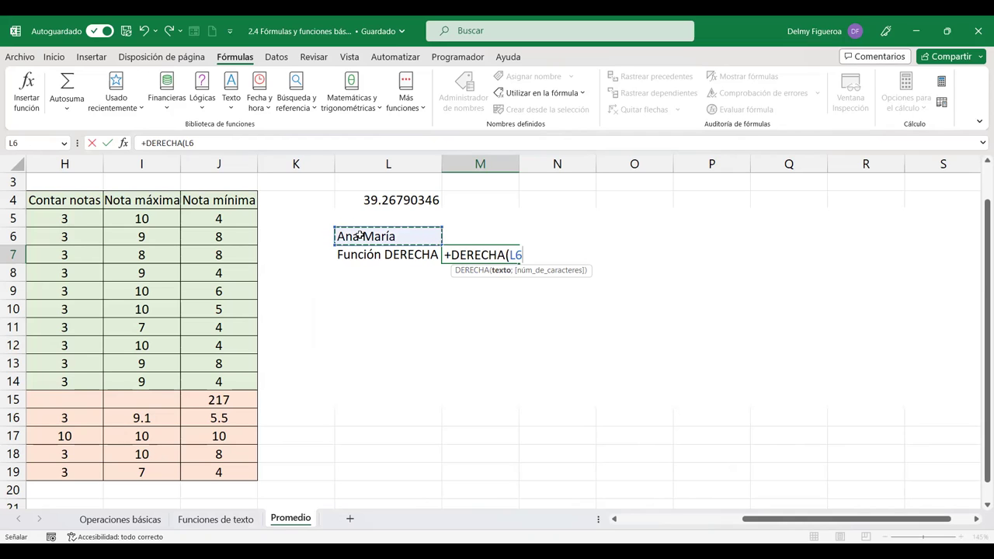
type(";")
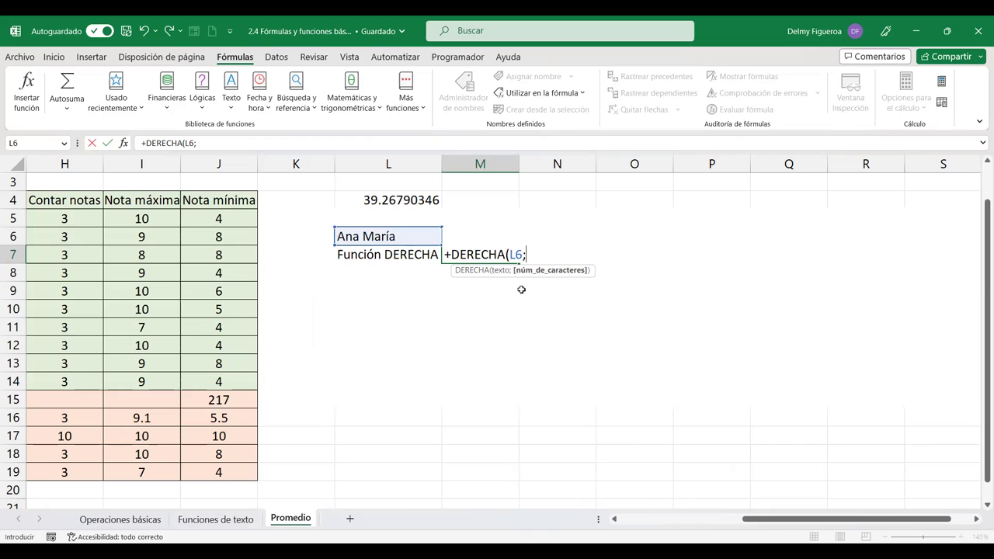
key("BackSpace")
type(")")
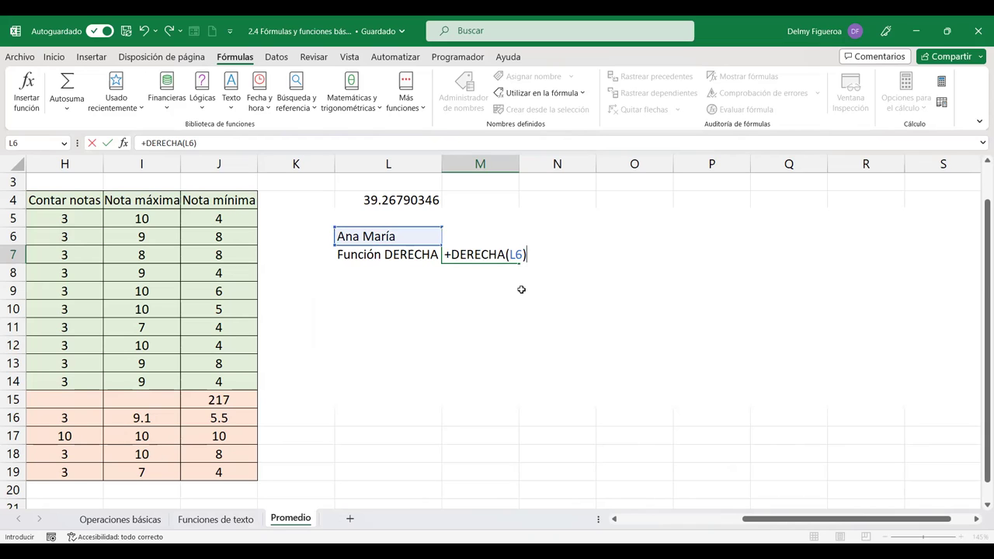
key("Return")
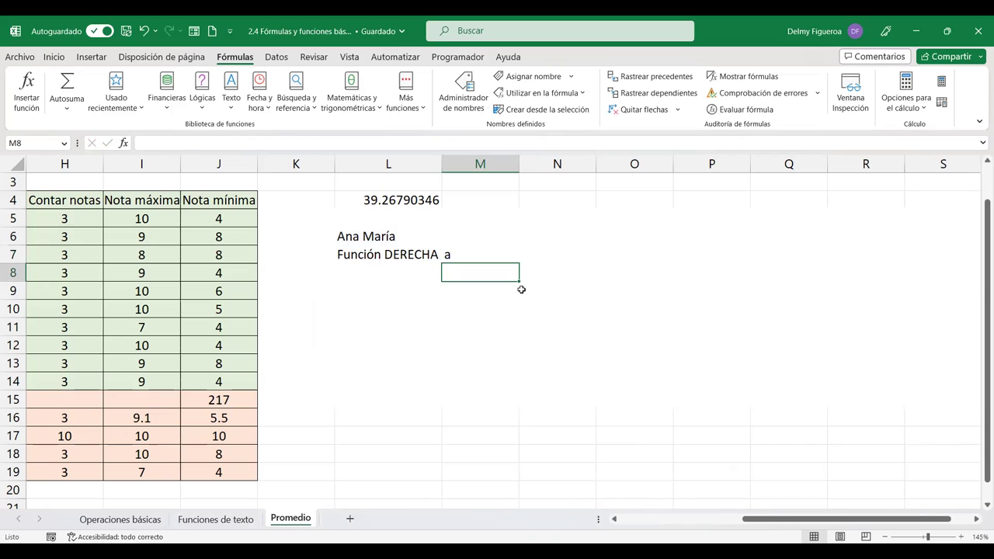
Step: Change M7's formula to =+DERECHA(L6;3) to return the name's last three characters
key("Up")
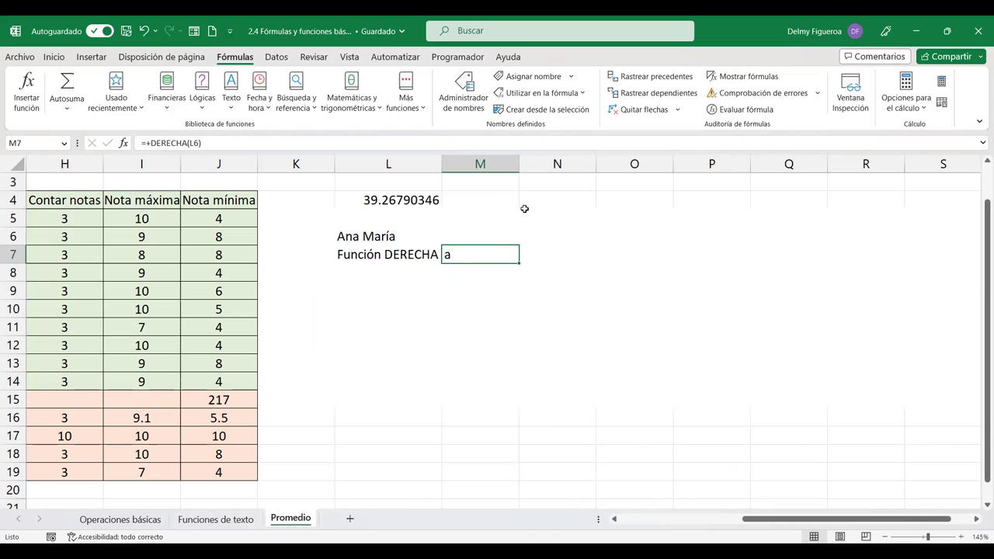
key("F2")
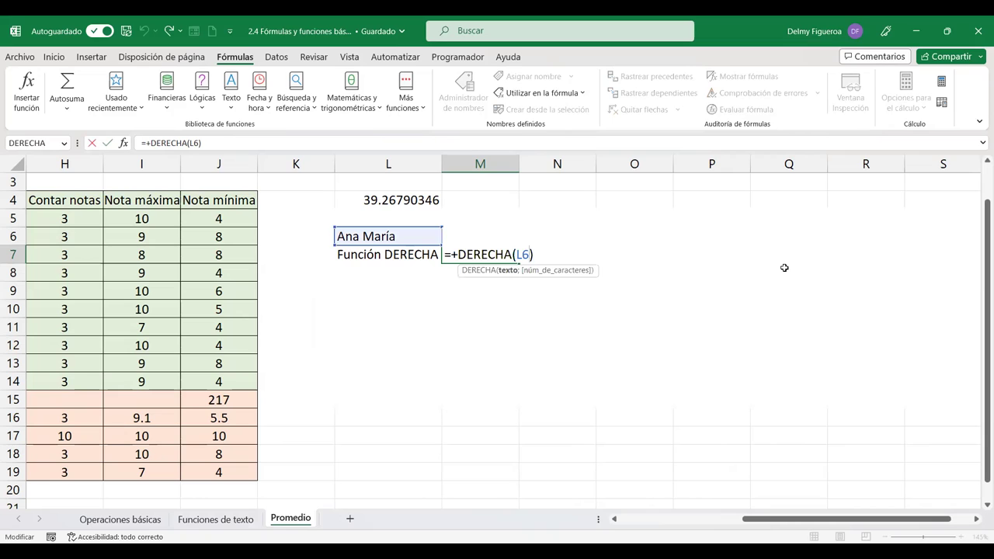
type(";")
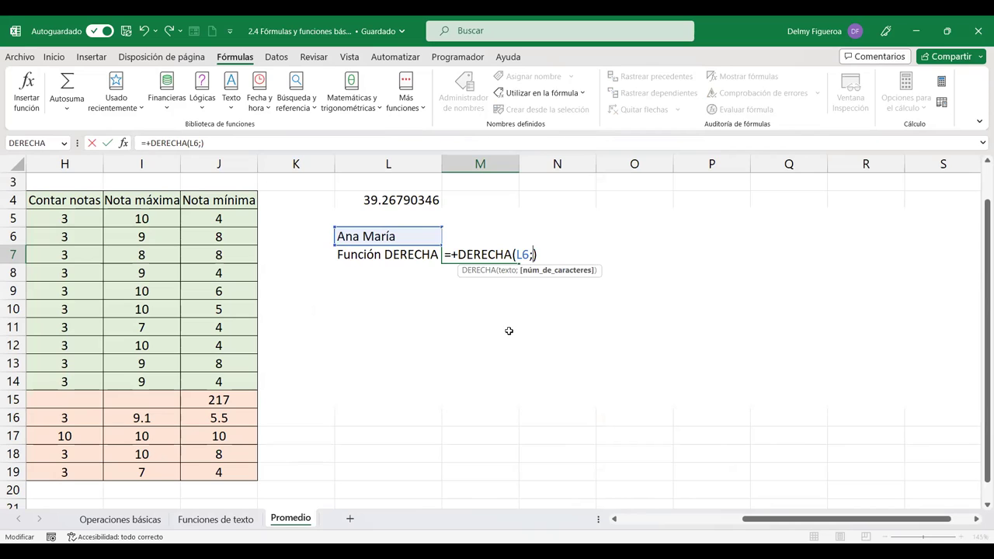
type("3")
key("Return")
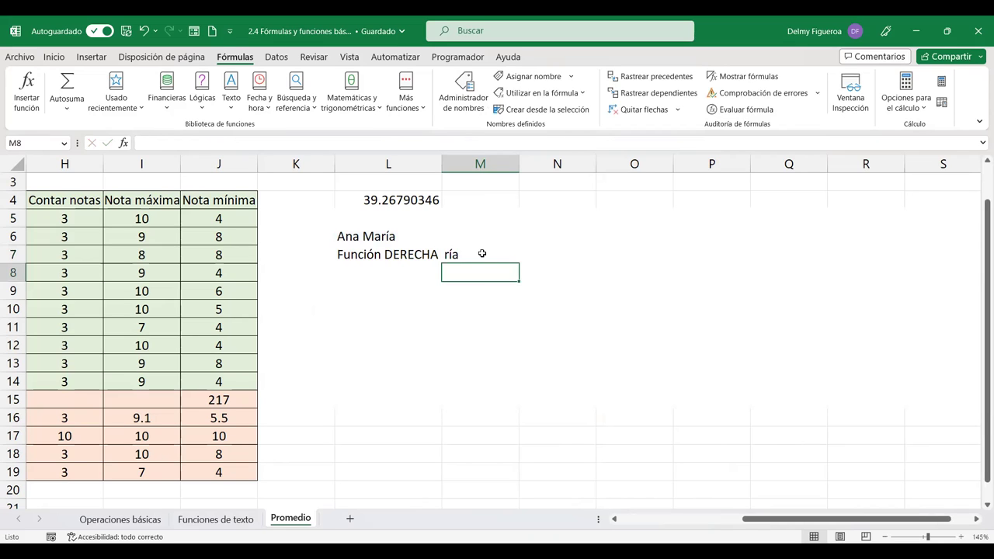
Step: Right-align the result in M7, then select L8
left_click(482, 254)
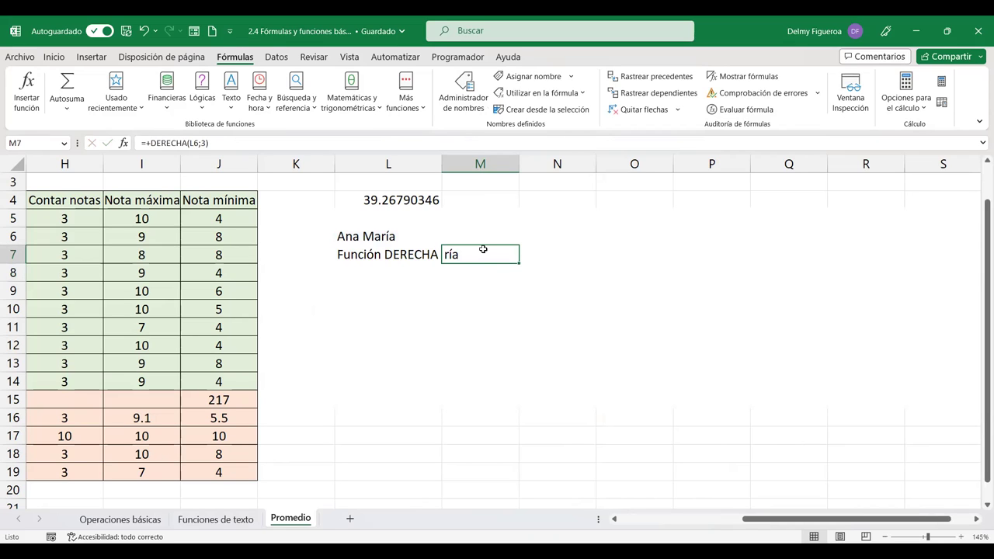
left_click(56, 57)
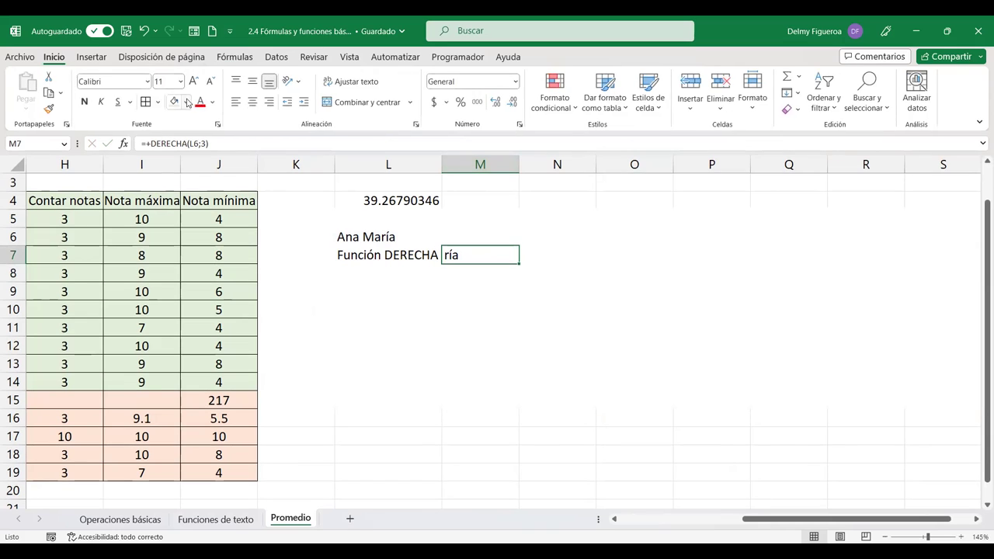
left_click(269, 102)
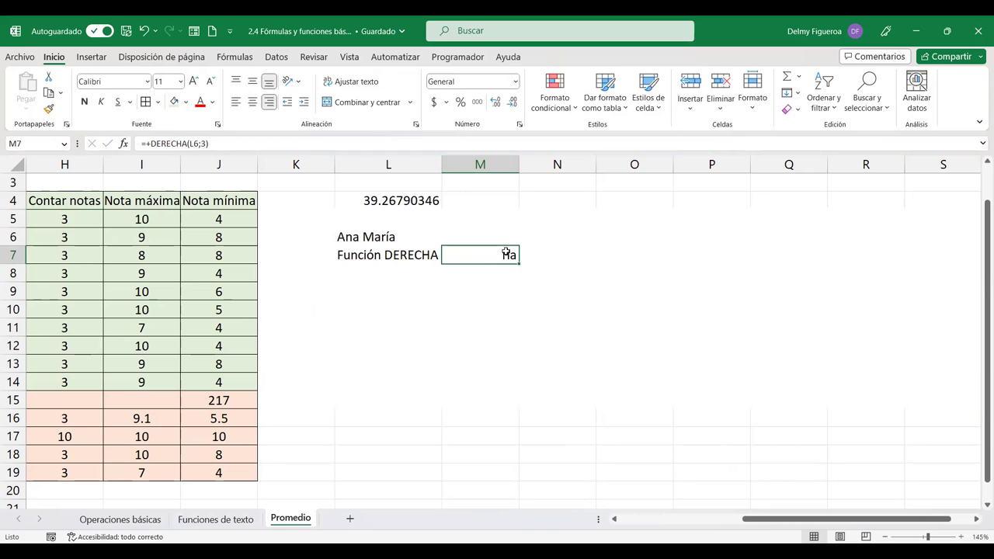
left_click(366, 267)
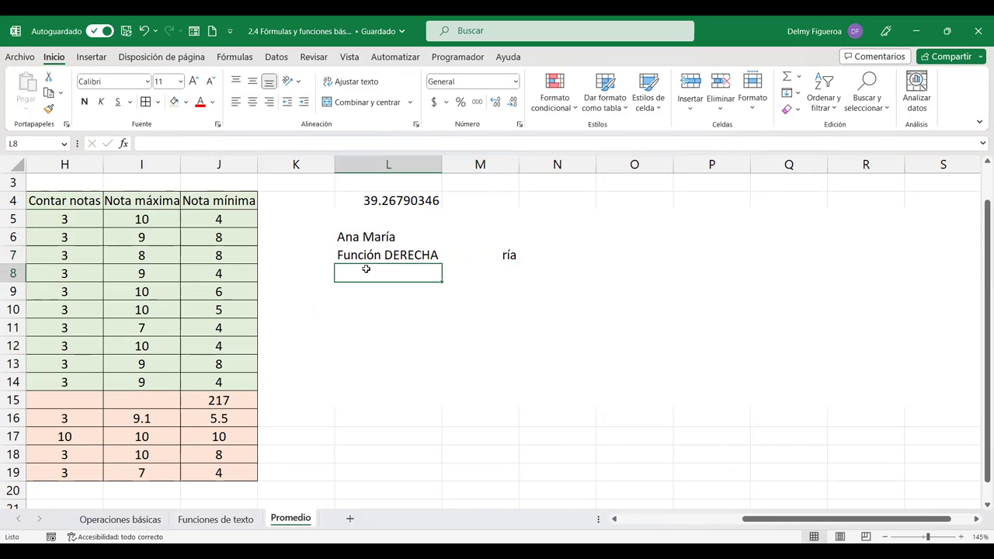
left_click(245, 56)
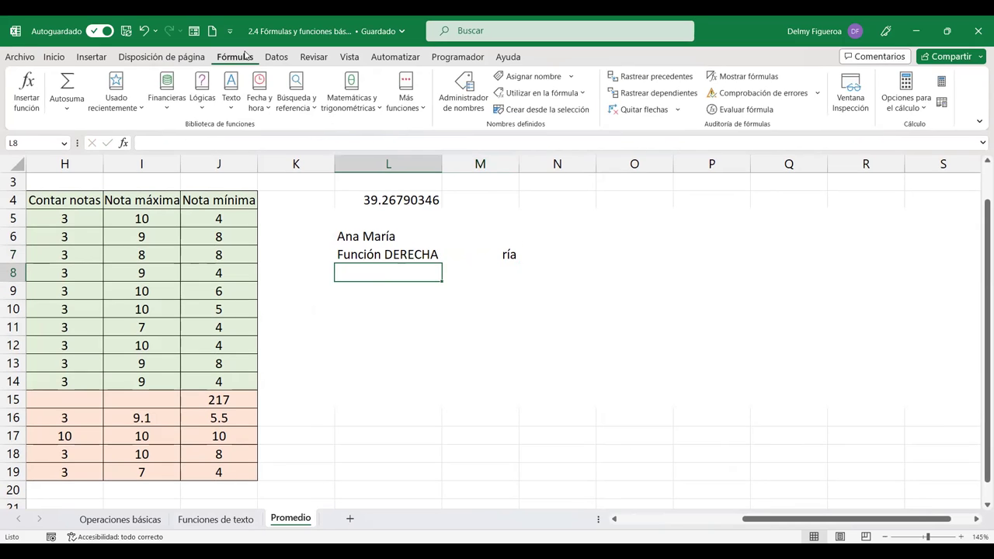
Step: Label L8 'Función IZQUIERDA'
left_click(236, 108)
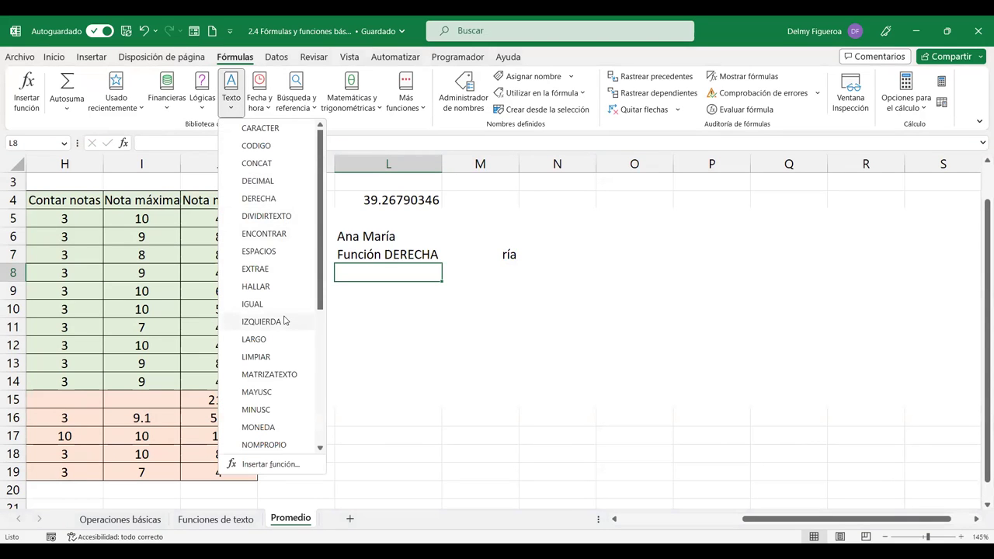
mouse_move(261, 321)
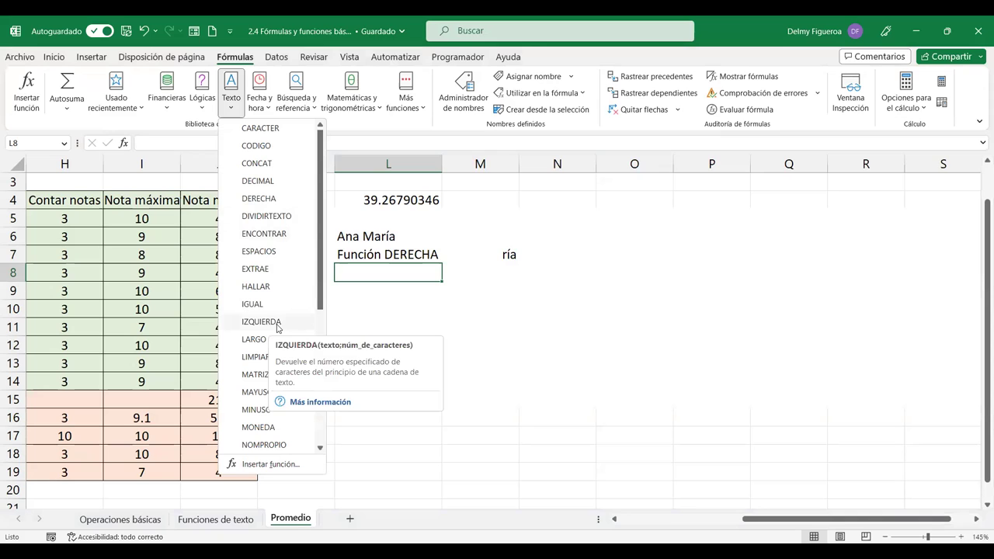
left_click(407, 269)
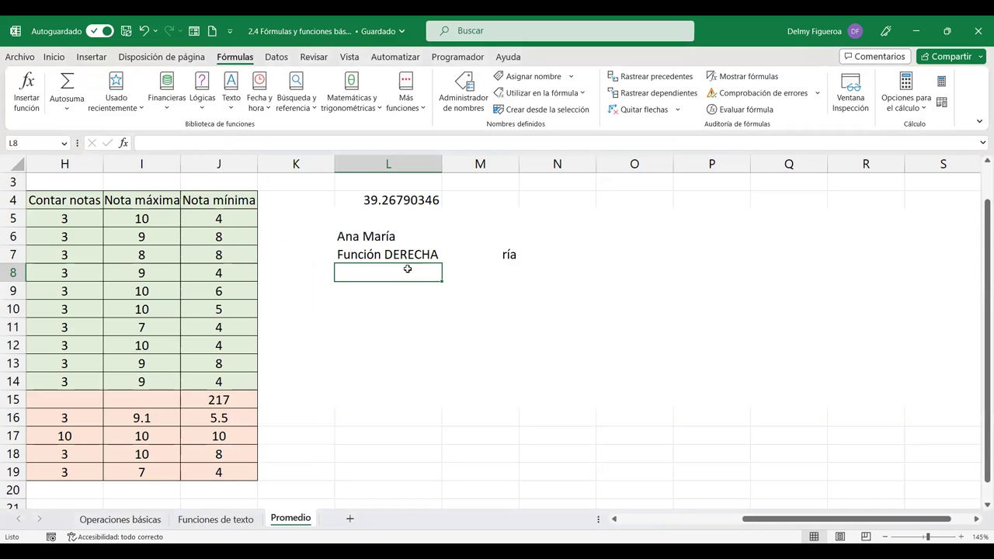
type("Función IZQUIERDA")
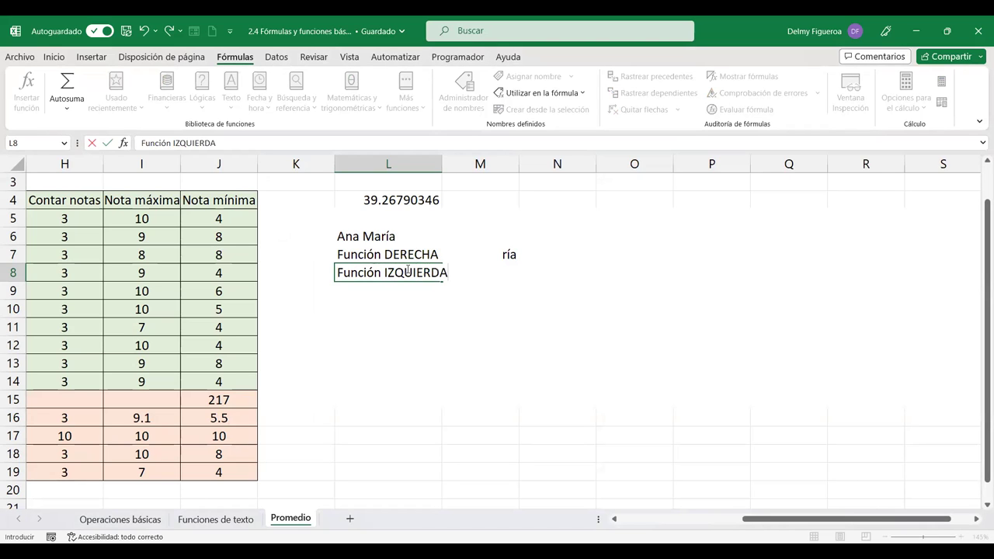
key("Tab")
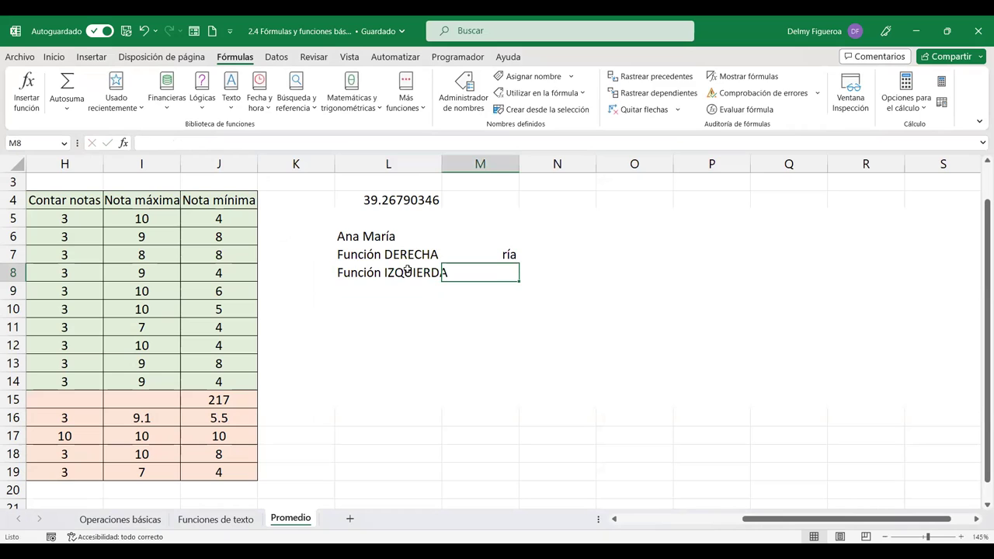
Step: Enter =+IZQUIERDA(L6;5) in M8 to return the name's first five characters
type("+")
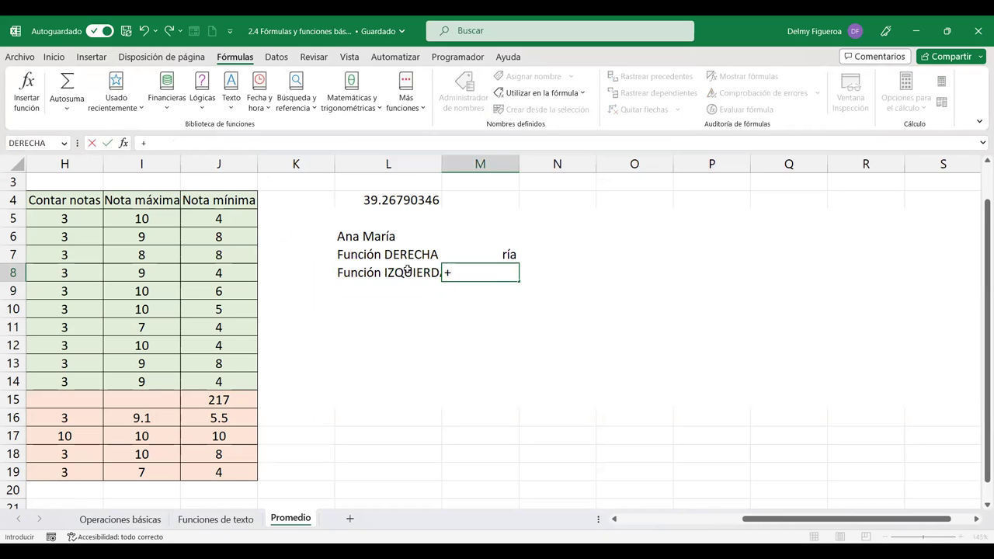
type("iza")
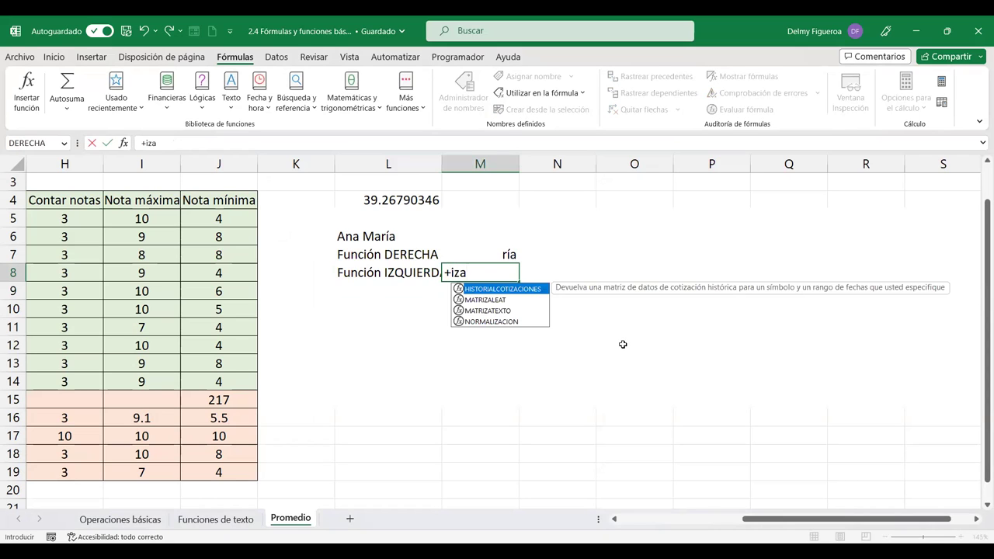
key("BackSpace")
type("q")
double_click(500, 292)
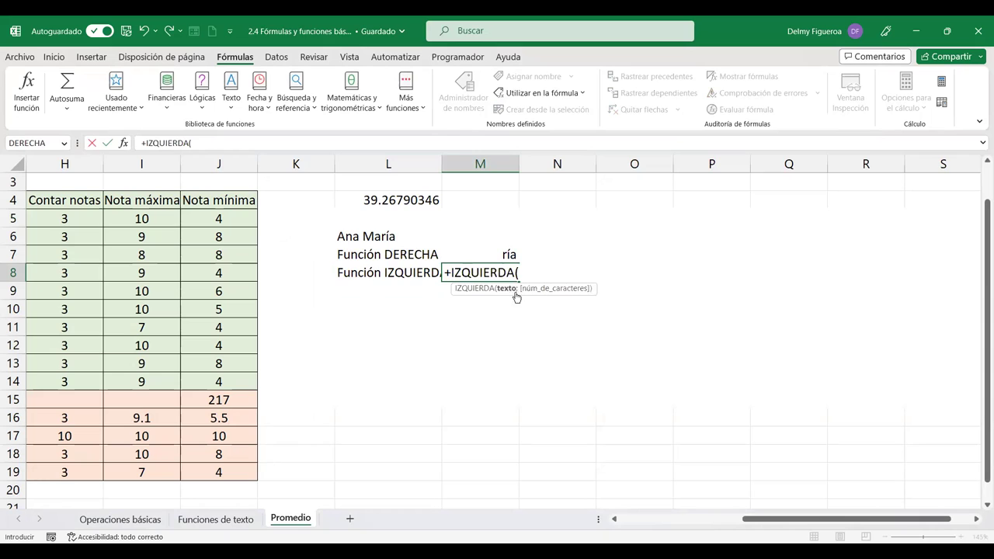
left_click(376, 238)
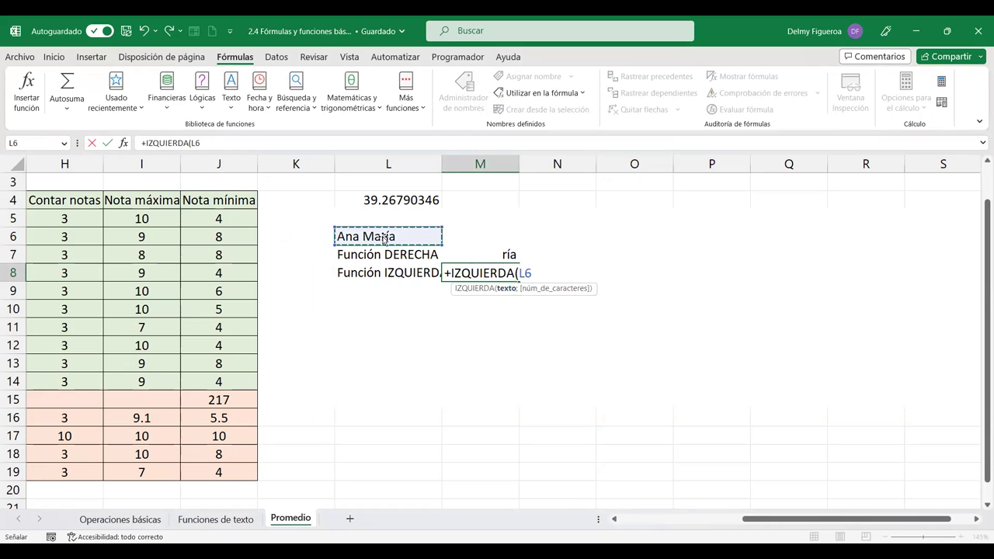
type(";5")
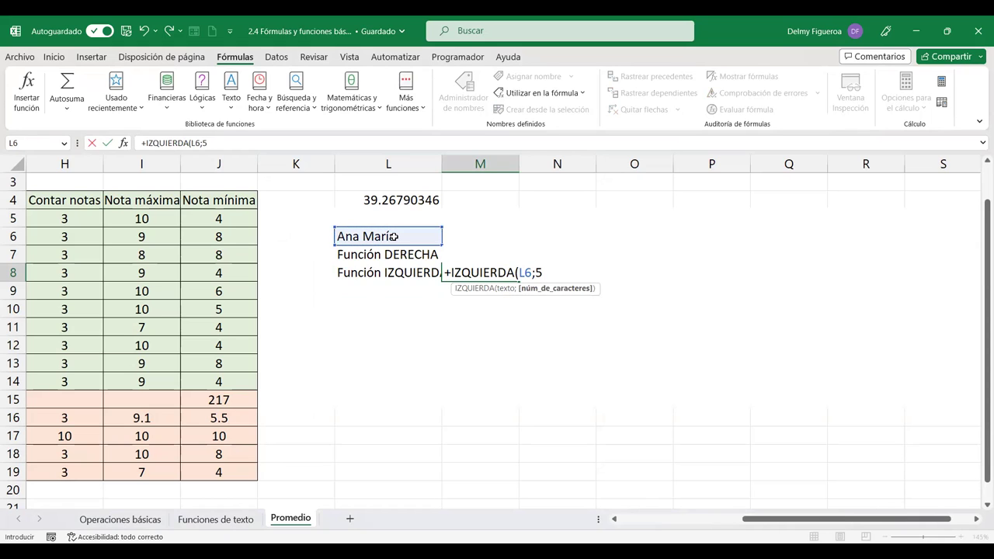
key("Return")
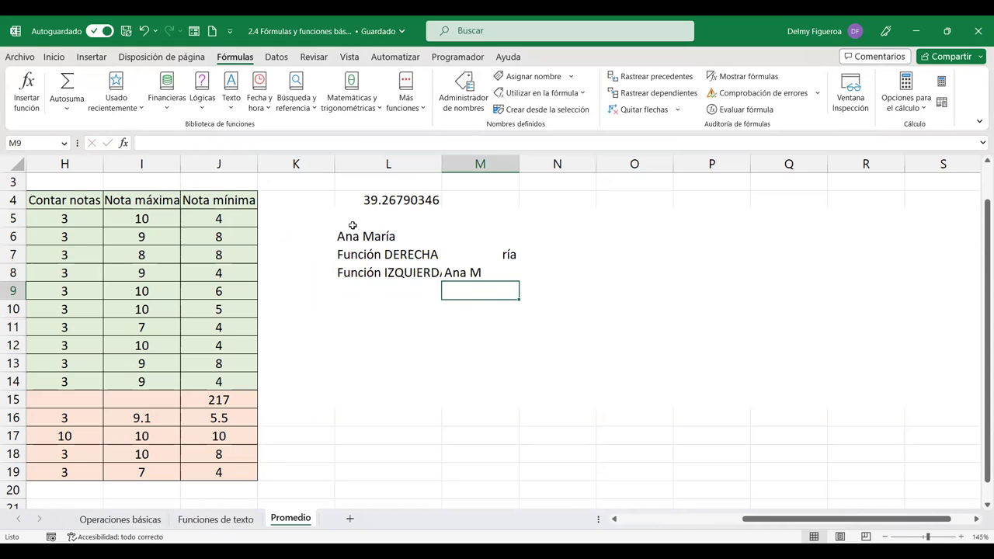
Step: Right-align M8 and widen column L to fit its labels
left_click(489, 276)
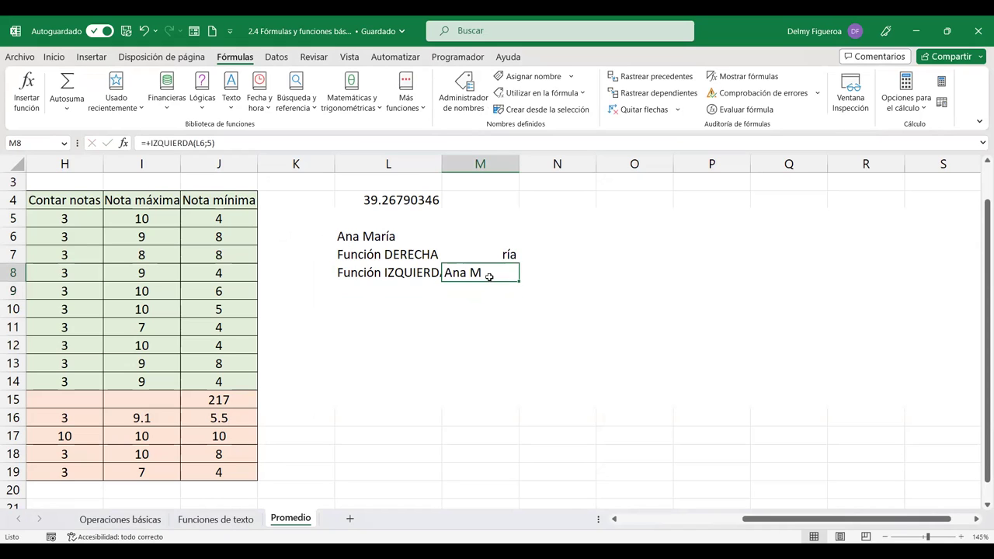
left_click(53, 57)
left_click(268, 102)
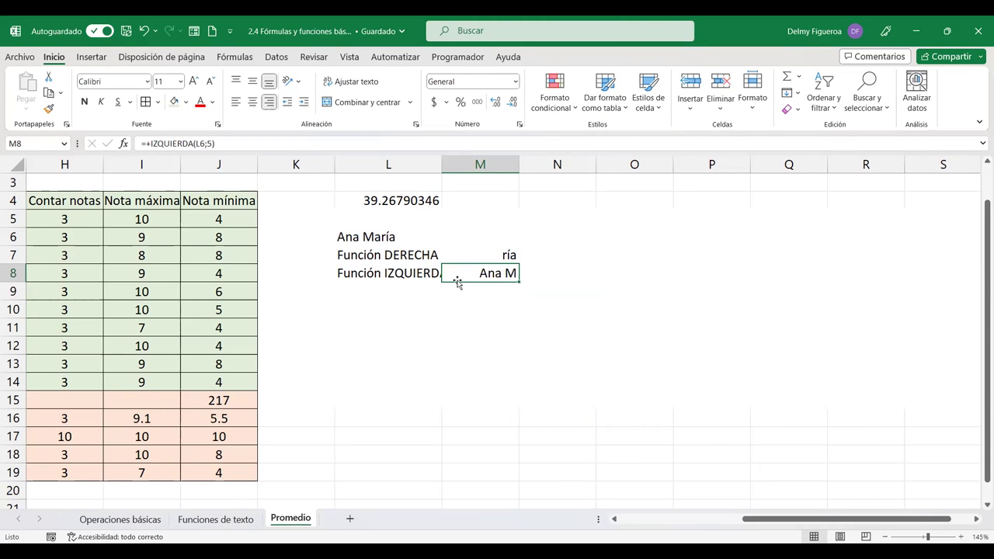
left_click(482, 291)
double_click(444, 164)
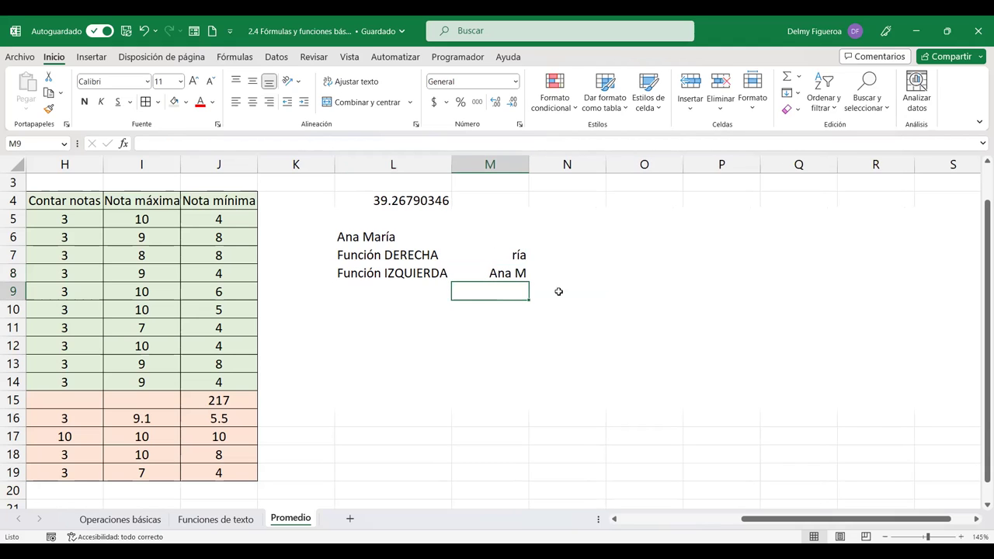
Step: Scroll through the Texto function list once more
left_click(236, 56)
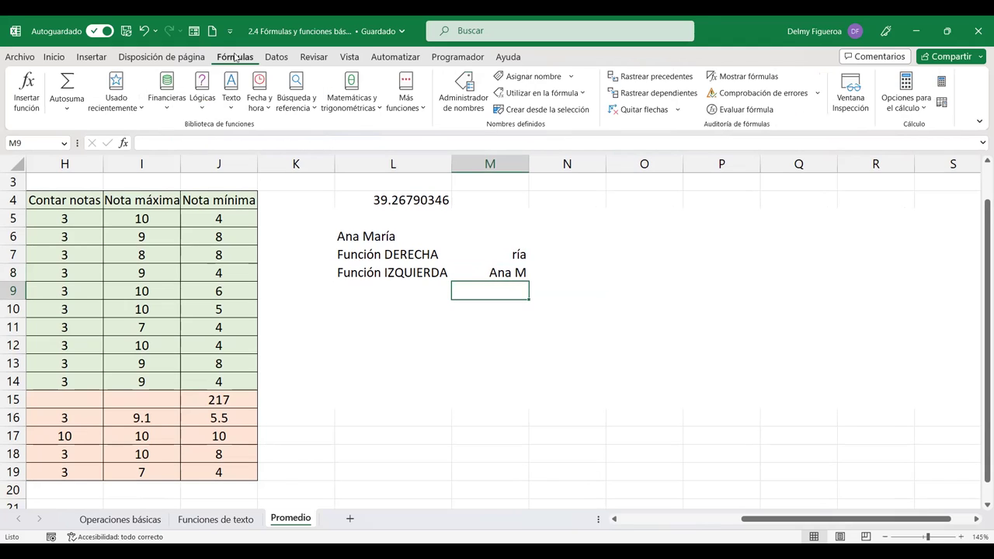
left_click(230, 113)
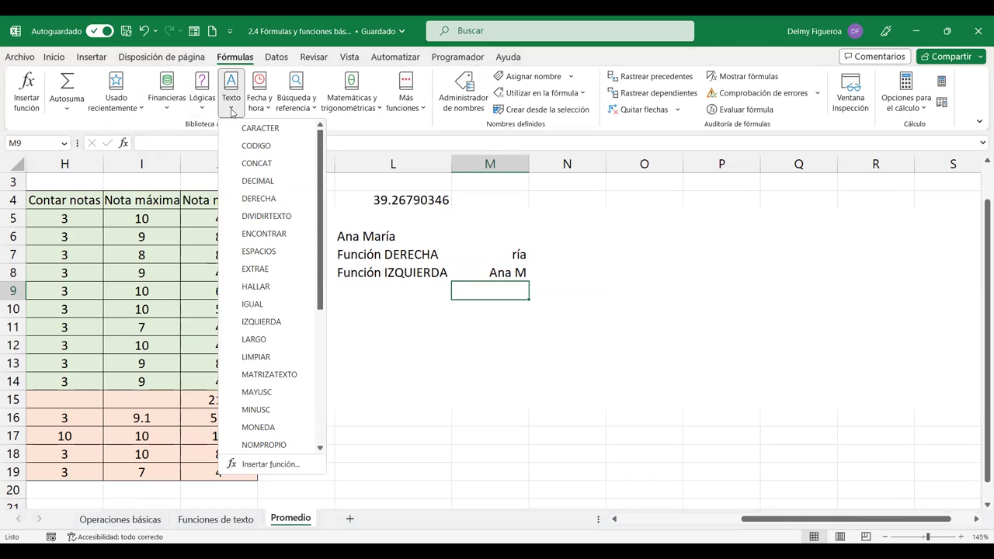
scroll(335, 388, "down", 4)
scroll(288, 404, "down", 1)
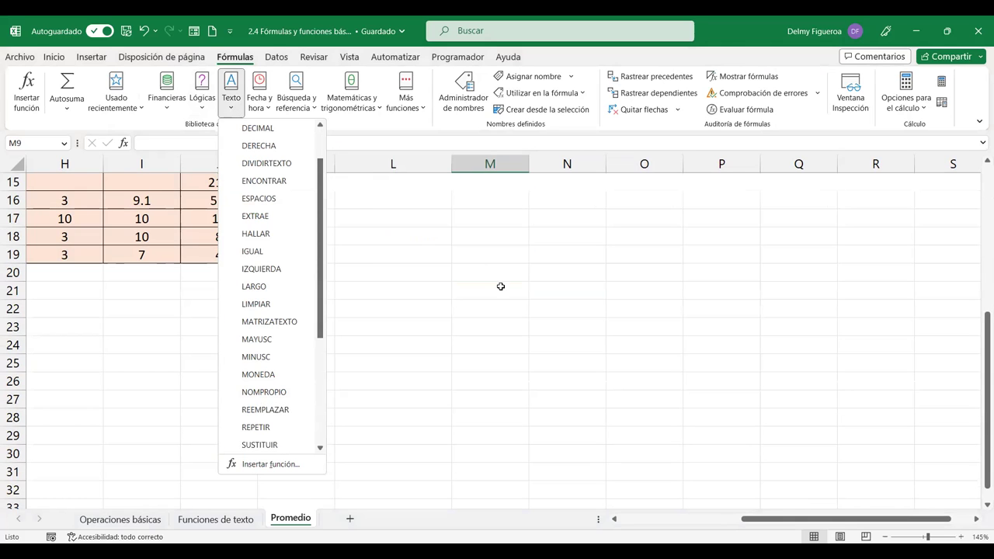
left_click(500, 287)
Step: Insert =AHORA() in M10 so it shows 8/6/2023 20:54
left_click(471, 337)
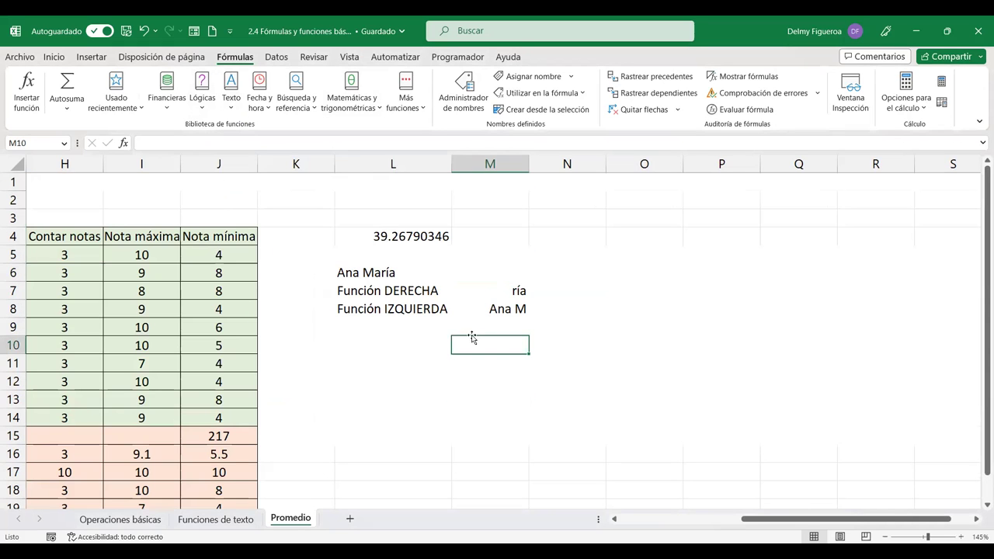
left_click(266, 103)
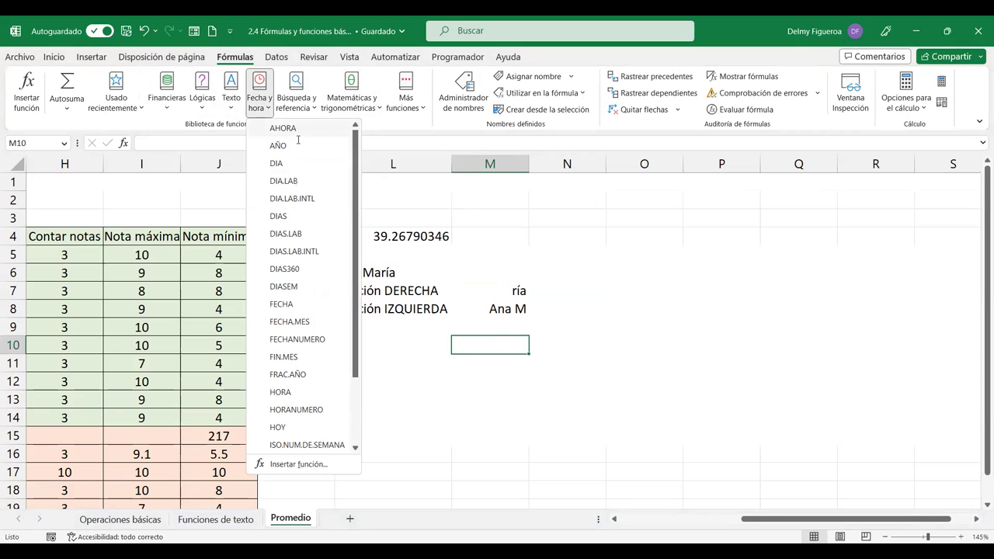
left_click(297, 137)
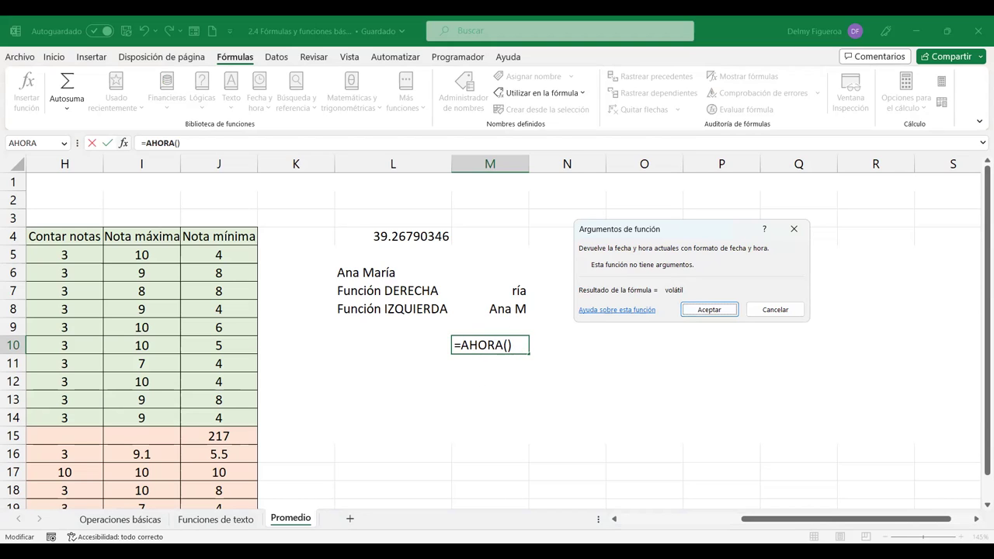
left_click(719, 312)
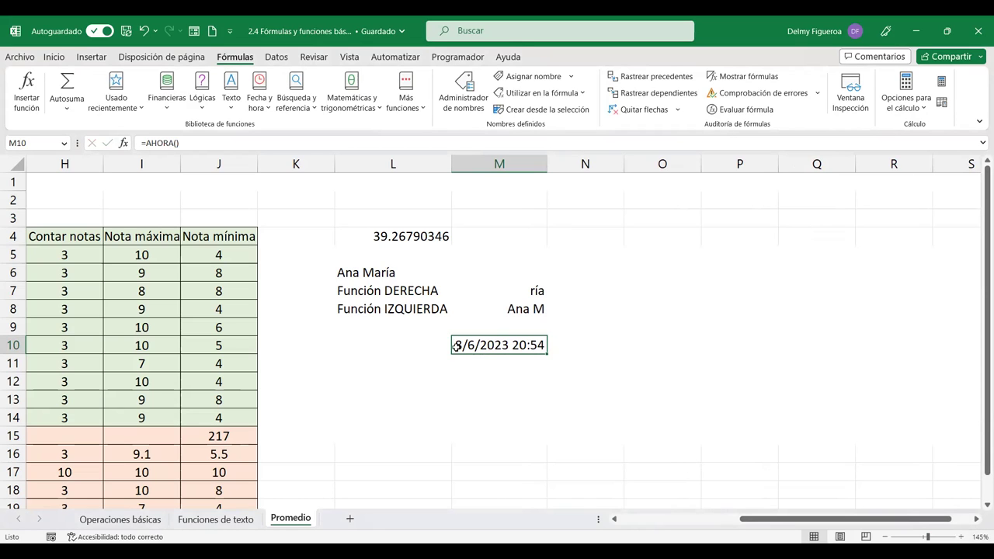
left_click(512, 370)
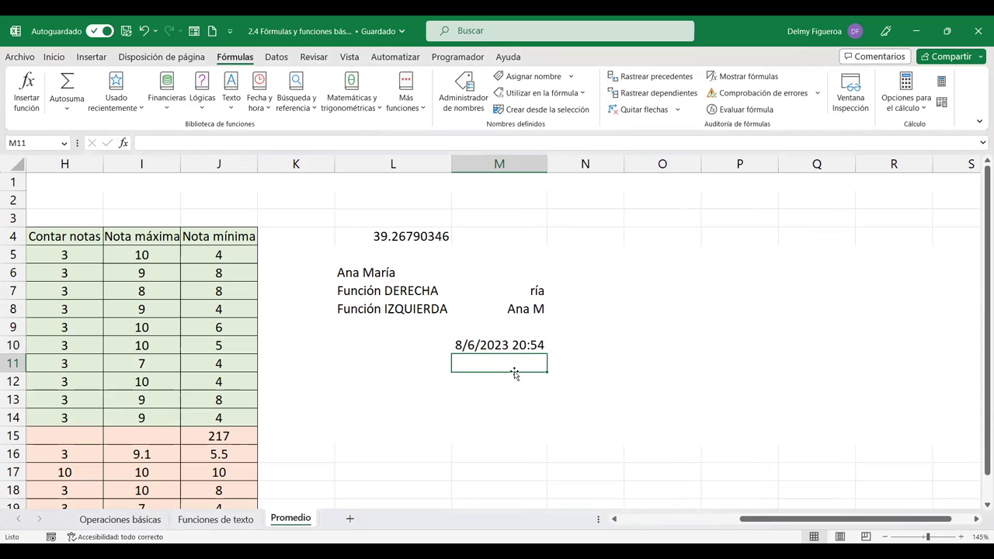
Step: Enter =AÑO(M10) in M11 to show the year 2023, then select M12
left_click(264, 111)
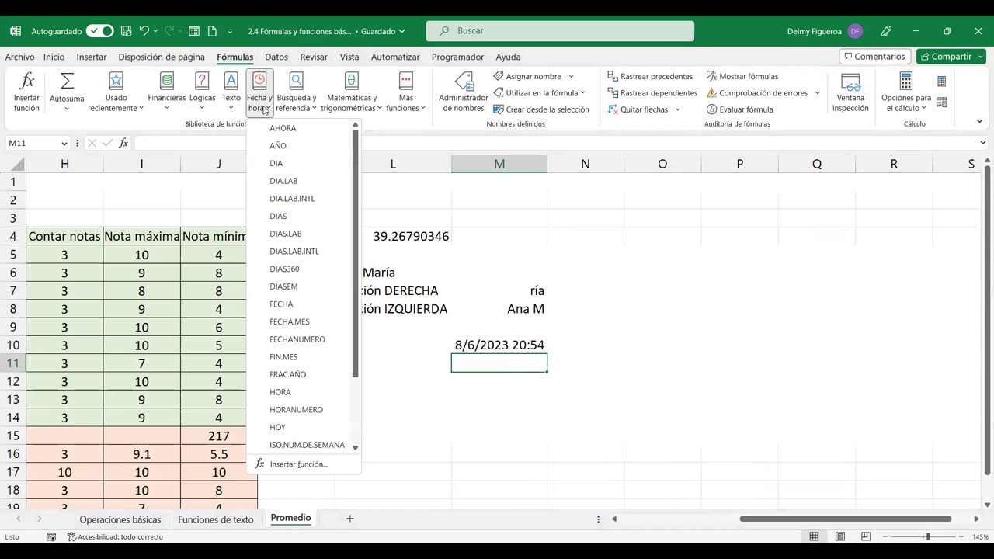
left_click(278, 146)
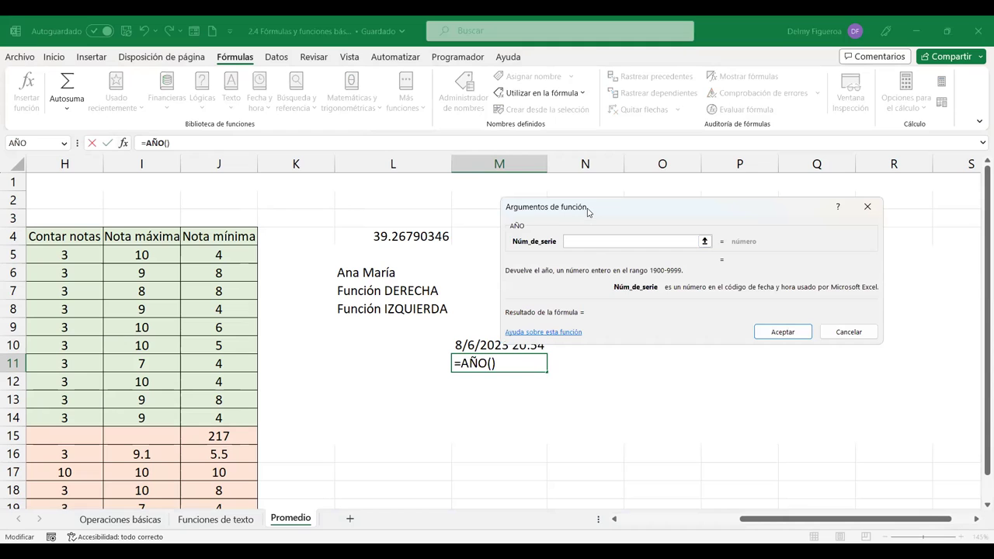
left_click_drag(588, 208, 638, 145)
left_click(501, 345)
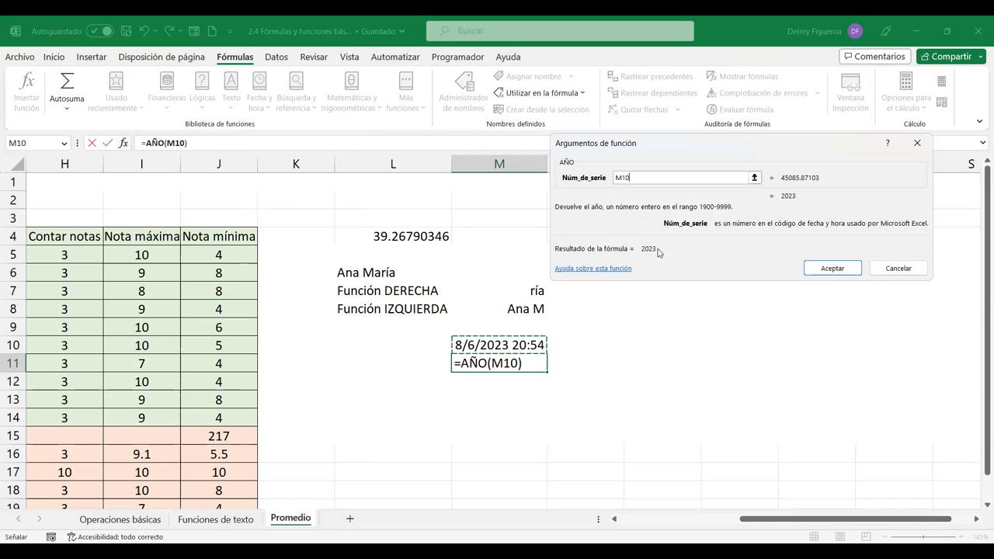
left_click(840, 266)
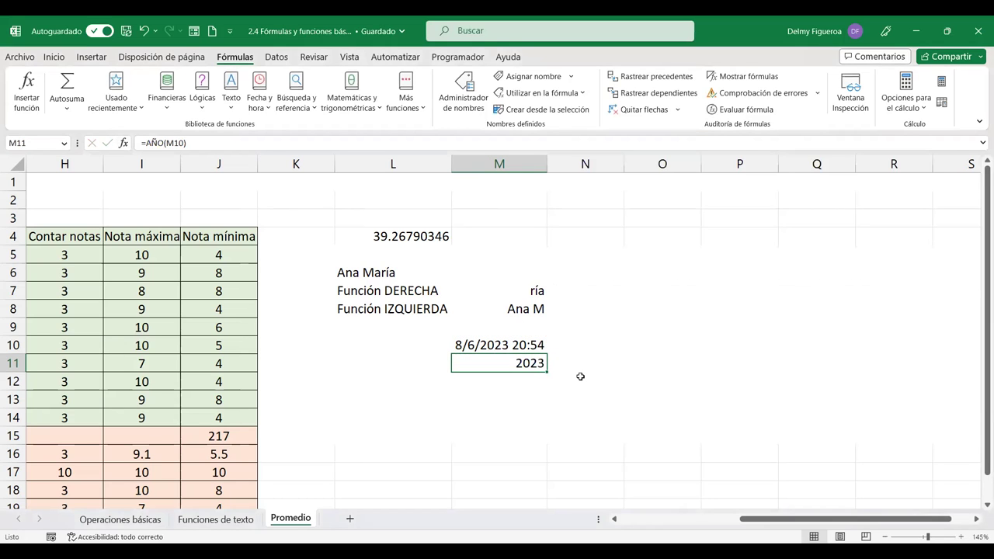
left_click(525, 383)
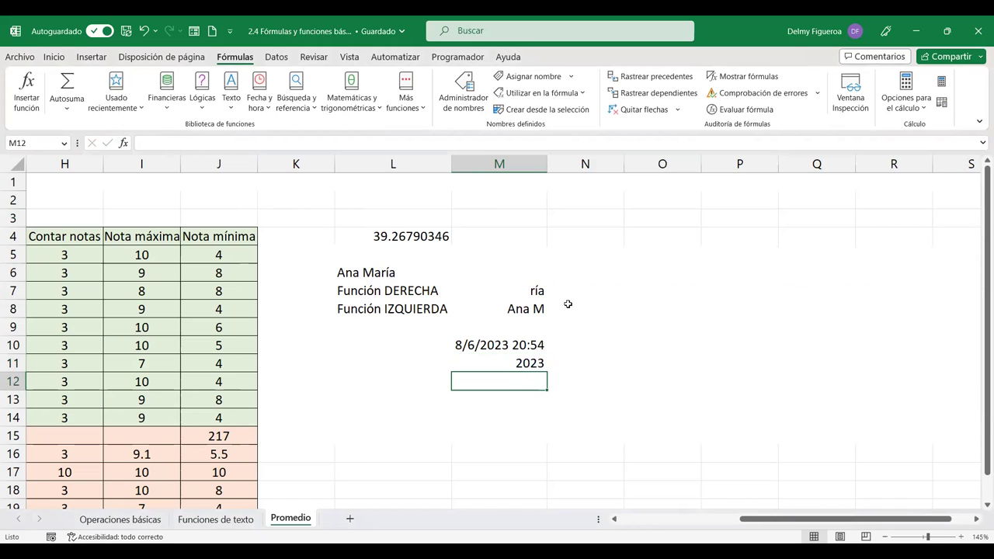
left_click(310, 107)
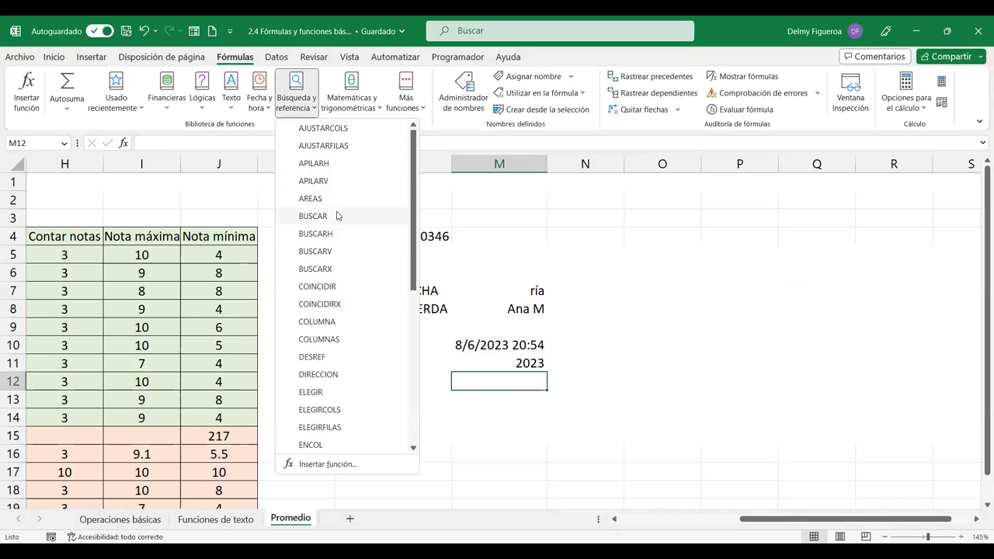
scroll(349, 396, "down", 2)
scroll(347, 399, "down", 2)
scroll(346, 399, "down", 1)
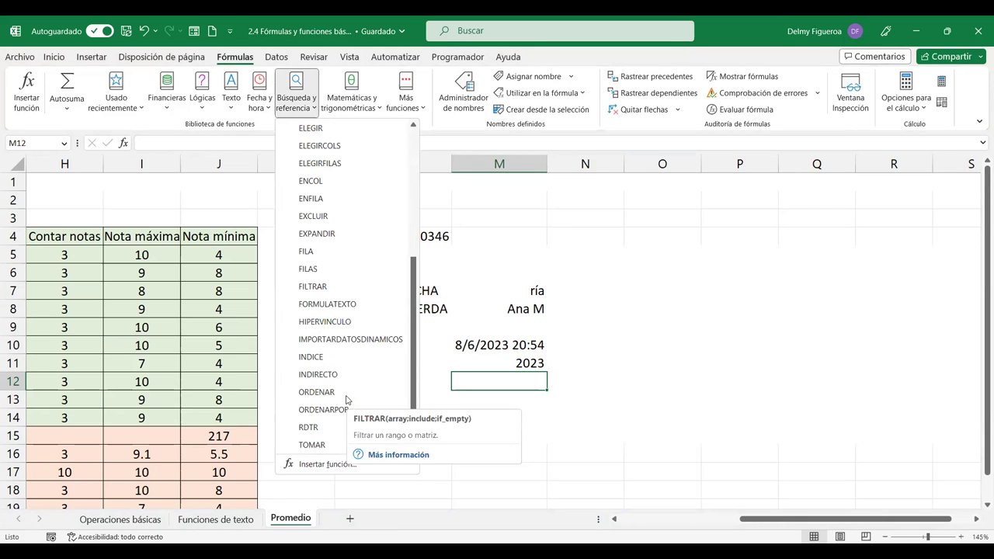
scroll(347, 399, "down", 1)
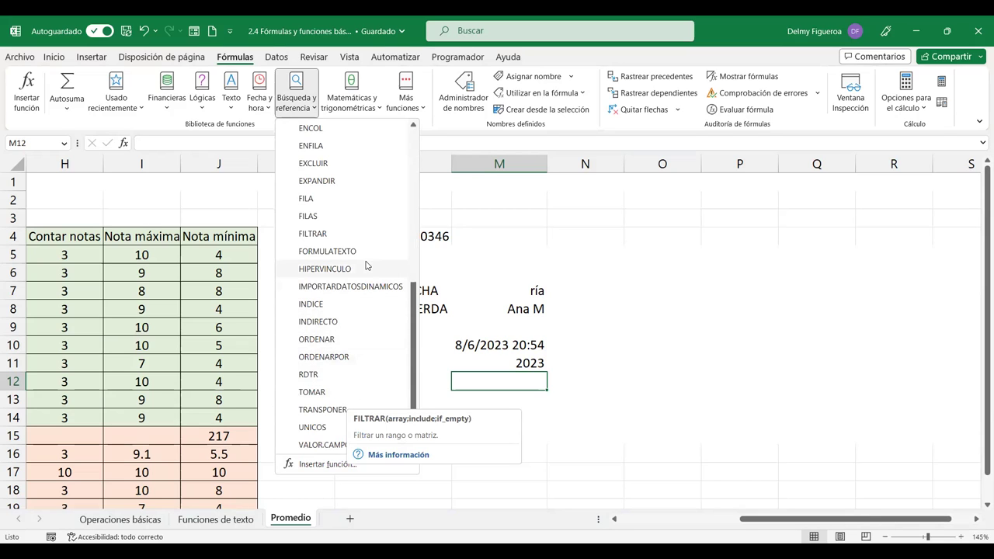
scroll(365, 268, "up", 1)
scroll(337, 202, "up", 1)
scroll(334, 217, "up", 2)
scroll(334, 202, "up", 2)
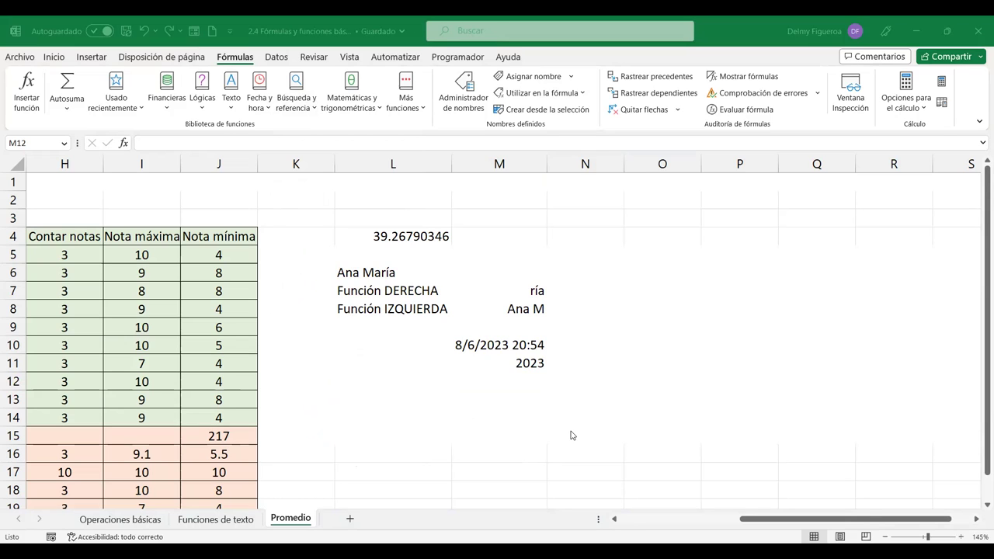
left_click(524, 378)
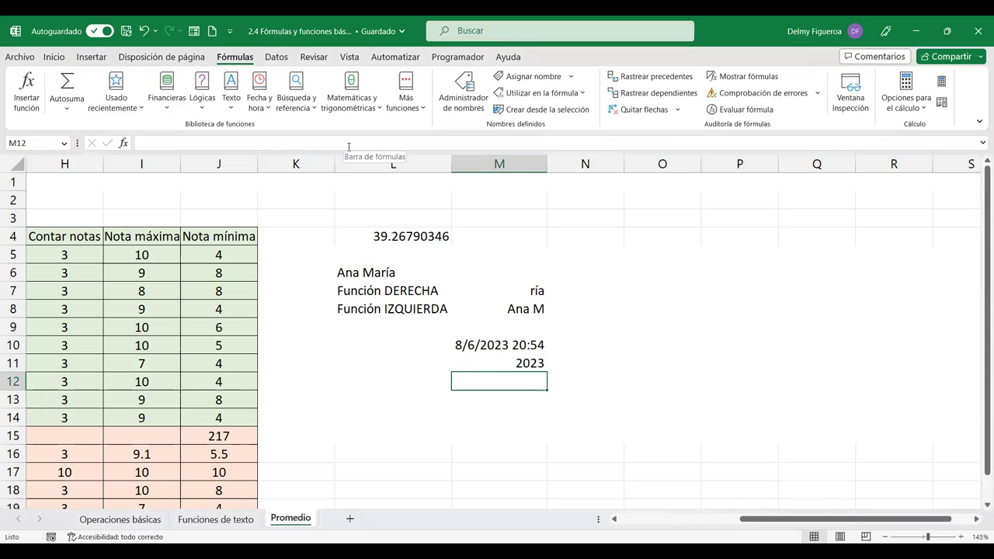
left_click(313, 110)
scroll(355, 407, "down", 3)
scroll(357, 405, "down", 3)
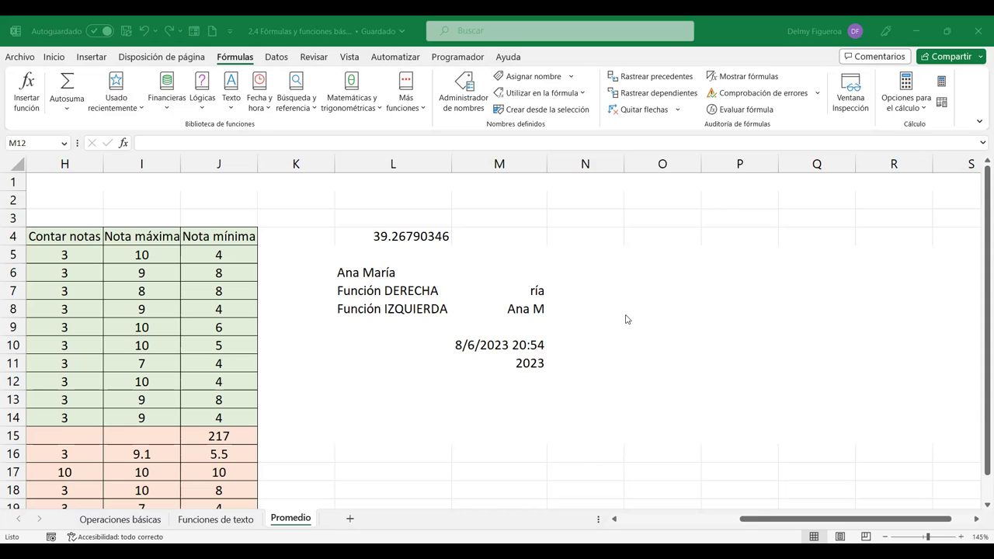
left_click(639, 233)
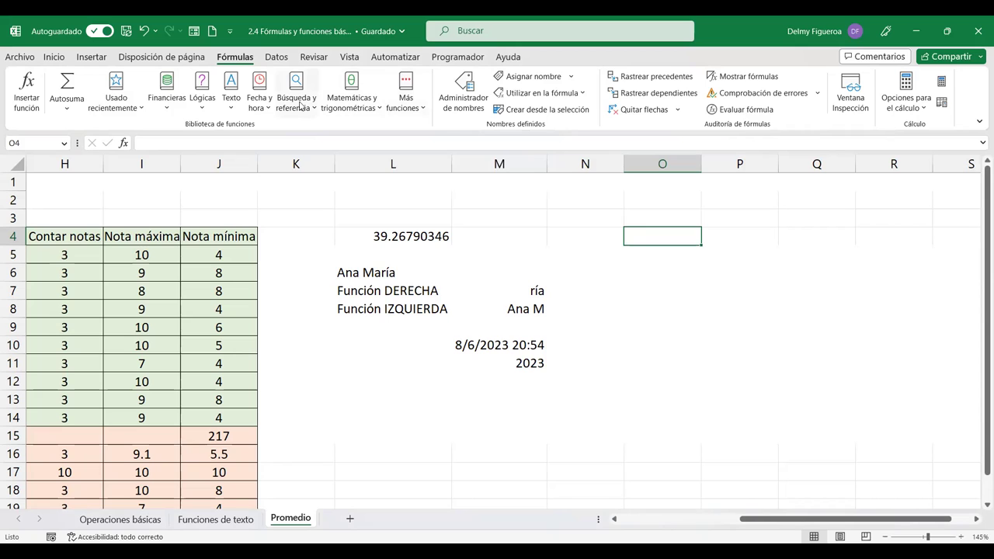
Step: Browse the Matemáticas y trigonométricas function list from ABS down to SUMAPRODUCTO
left_click(364, 113)
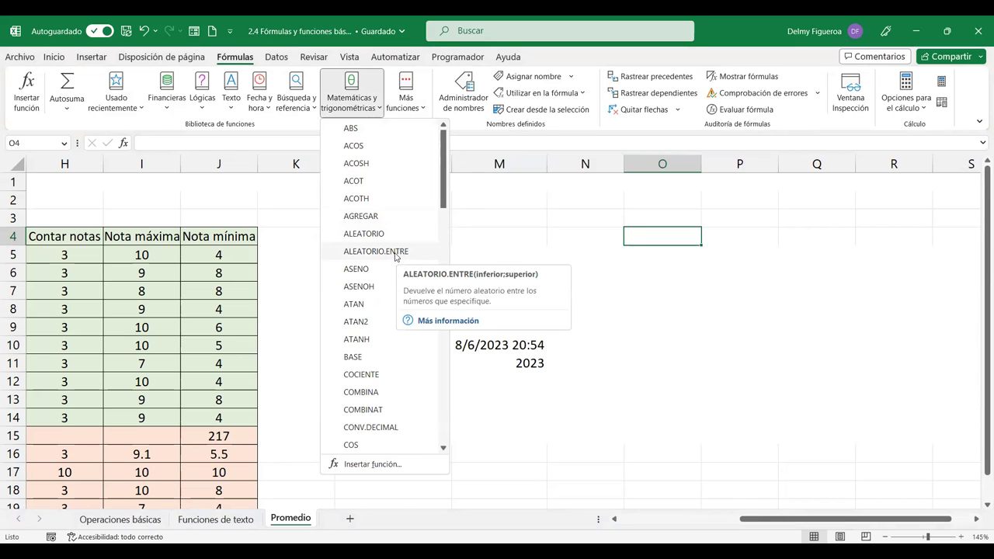
scroll(373, 407, "down", 2)
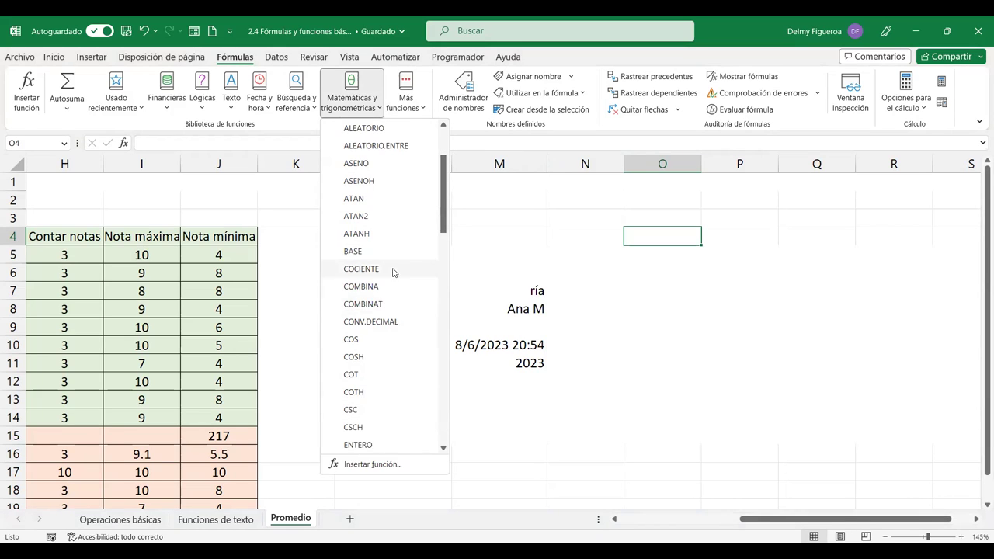
scroll(381, 363, "down", 2)
scroll(381, 361, "down", 1)
scroll(381, 361, "down", 2)
scroll(381, 361, "down", 2)
scroll(394, 340, "down", 3)
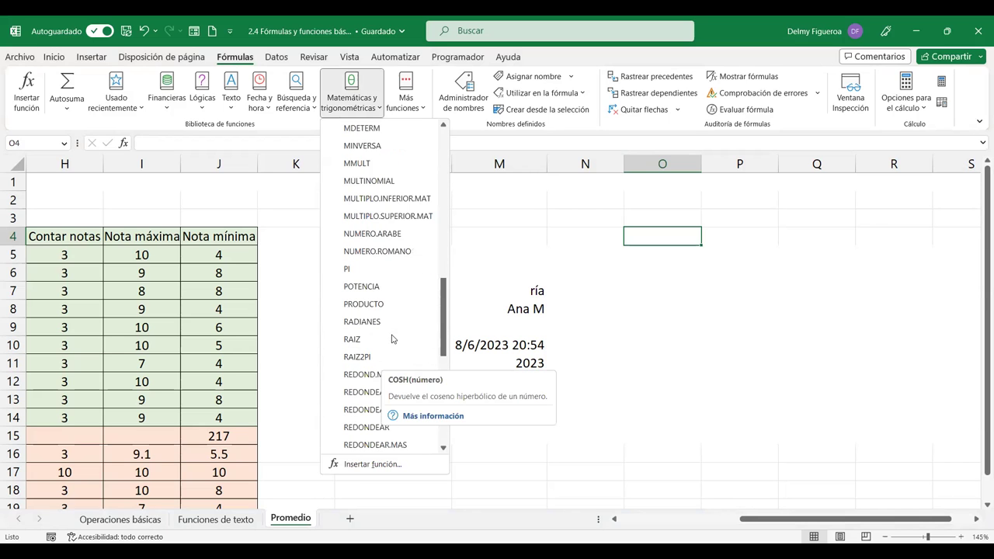
scroll(399, 314, "down", 2)
scroll(400, 309, "down", 1)
scroll(400, 303, "down", 1)
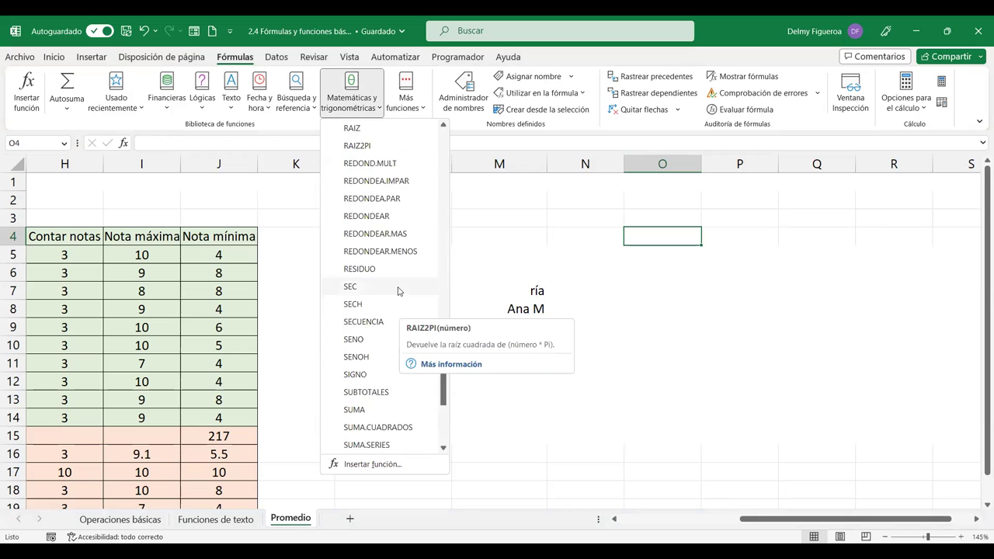
scroll(399, 289, "up", 2)
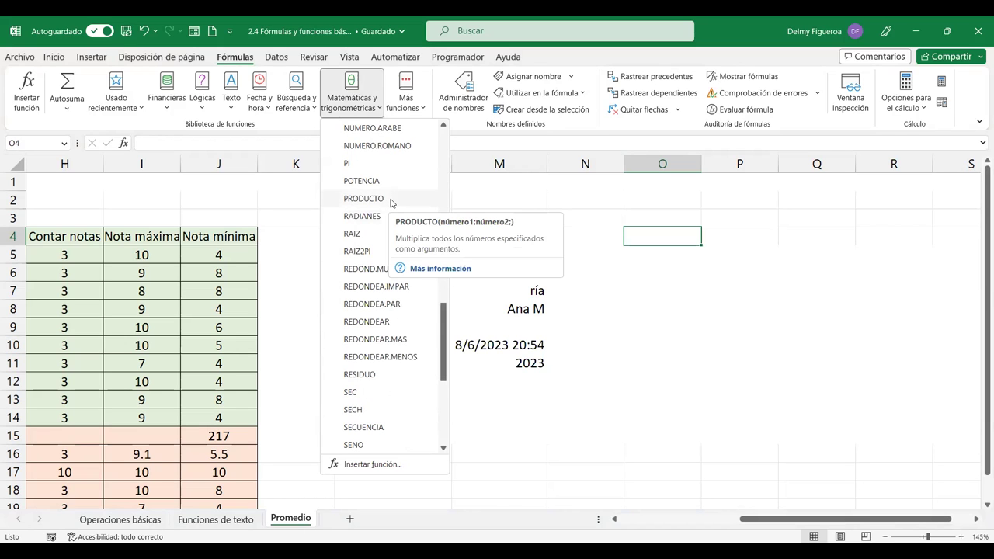
scroll(365, 399, "down", 1)
scroll(365, 402, "down", 2)
scroll(365, 404, "down", 1)
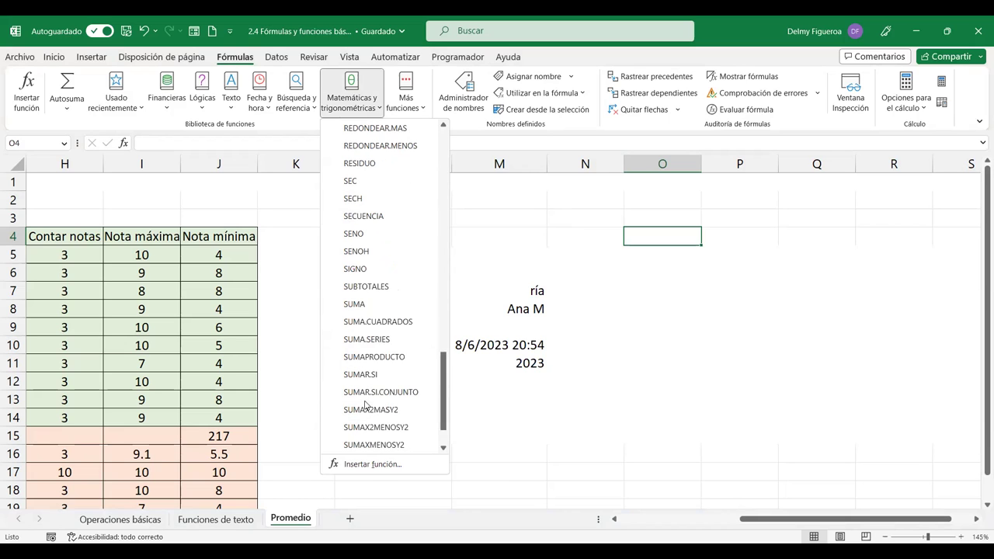
scroll(371, 392, "down", 1)
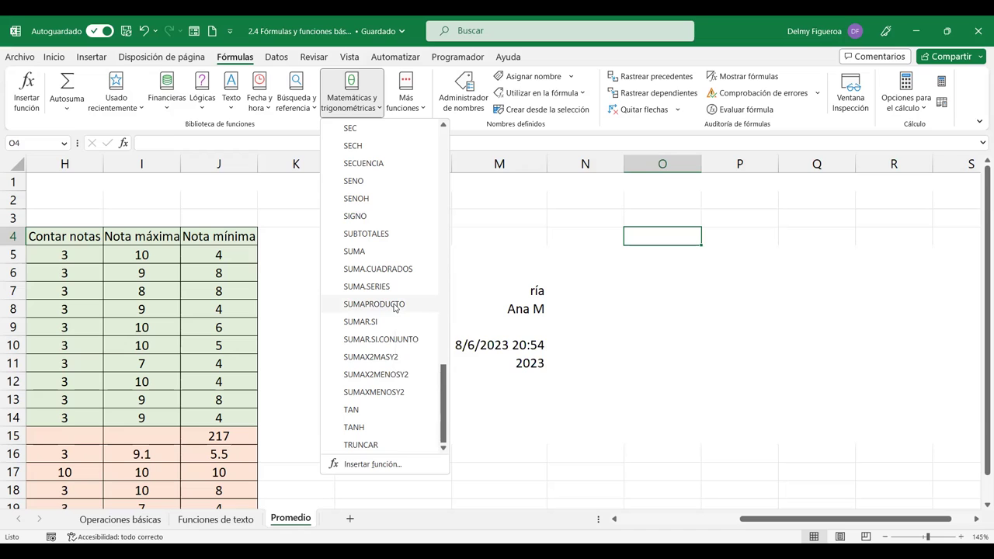
Step: Start a SUMAPRODUCTO formula in O4 and reveal its Matriz4 argument slot
left_click(385, 305)
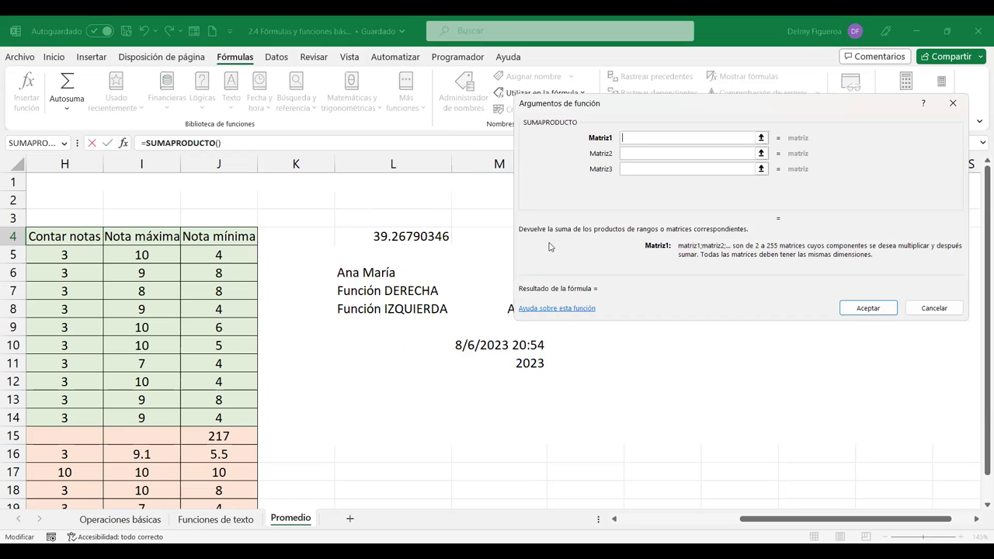
left_click(652, 167)
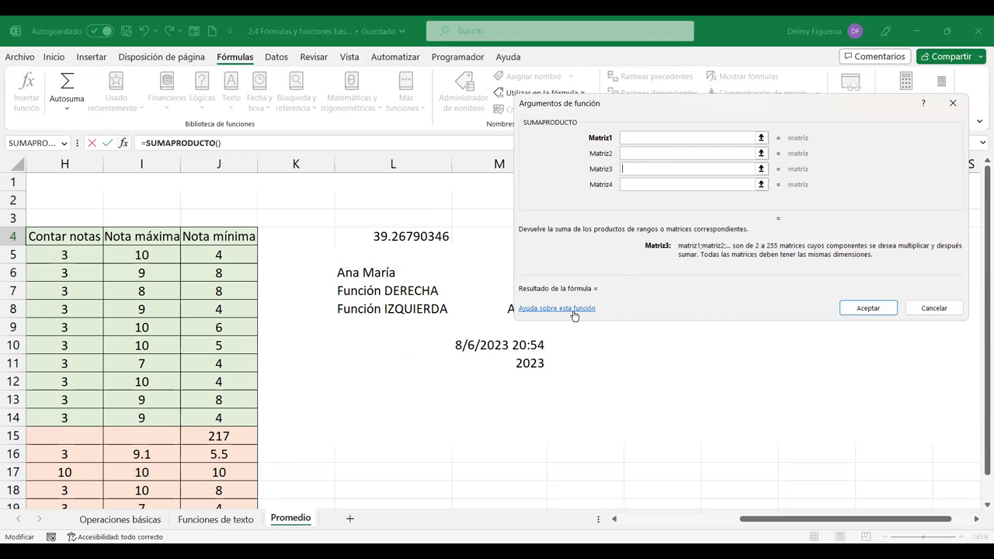
Step: Cancel the SUMAPRODUCTO formula, view the Más funciones categories, and return to cell A1
left_click(936, 308)
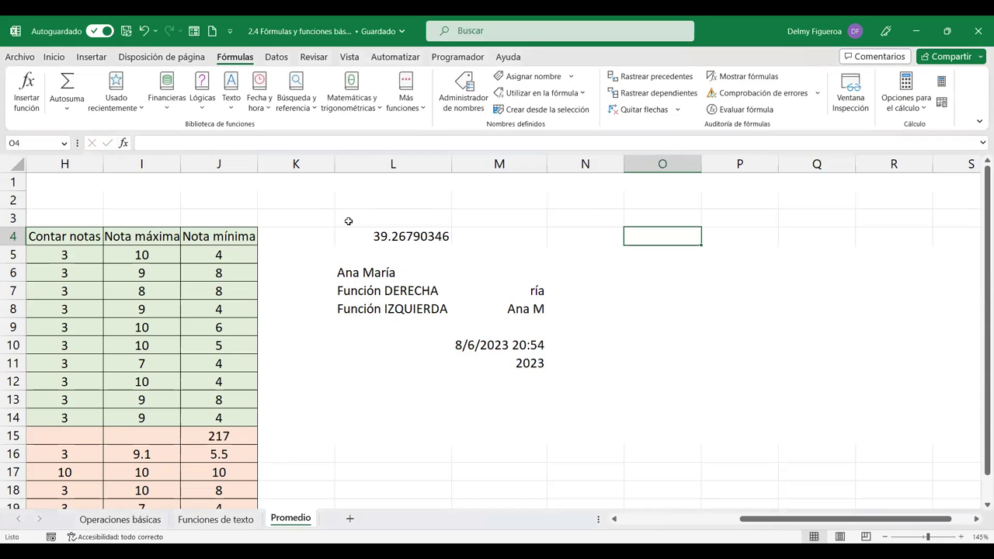
left_click(405, 97)
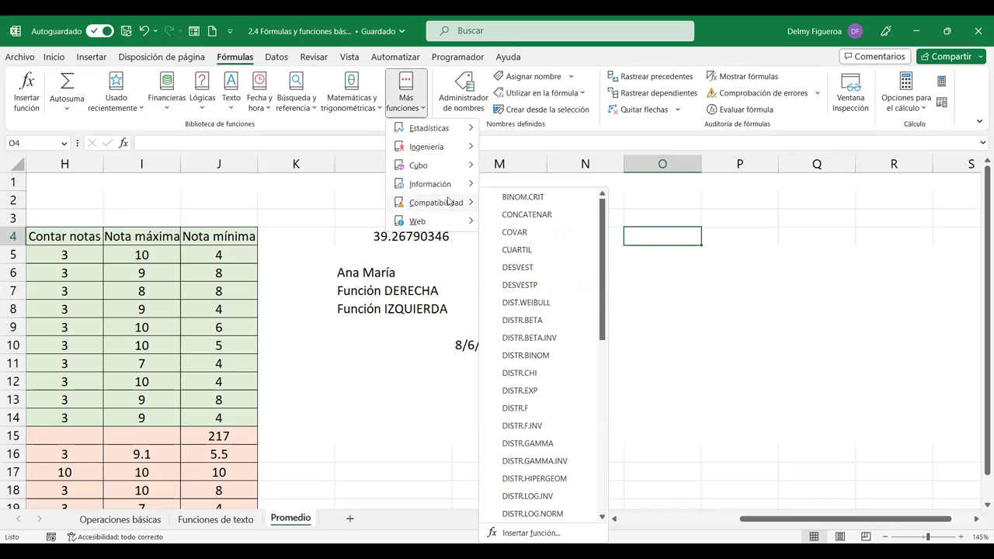
mouse_move(436, 202)
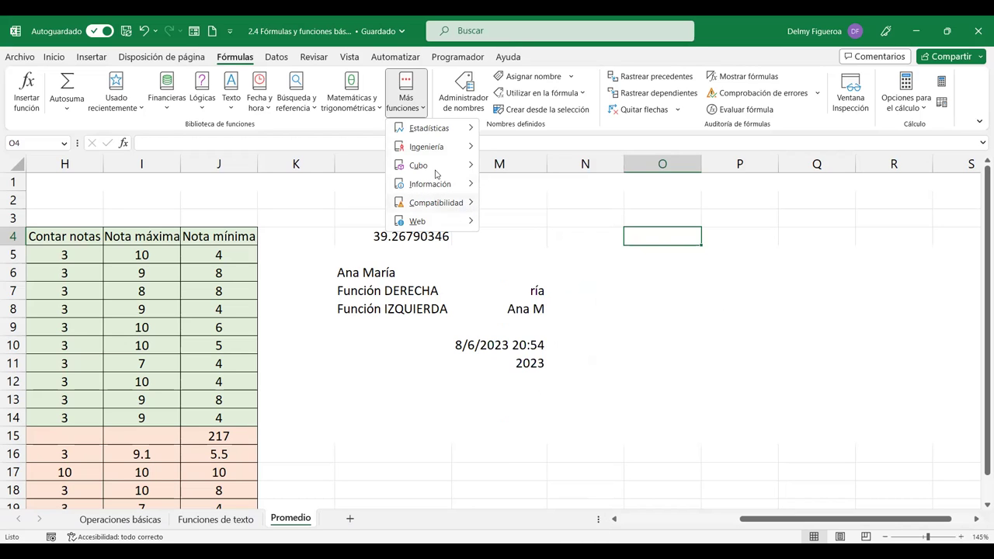
mouse_move(429, 128)
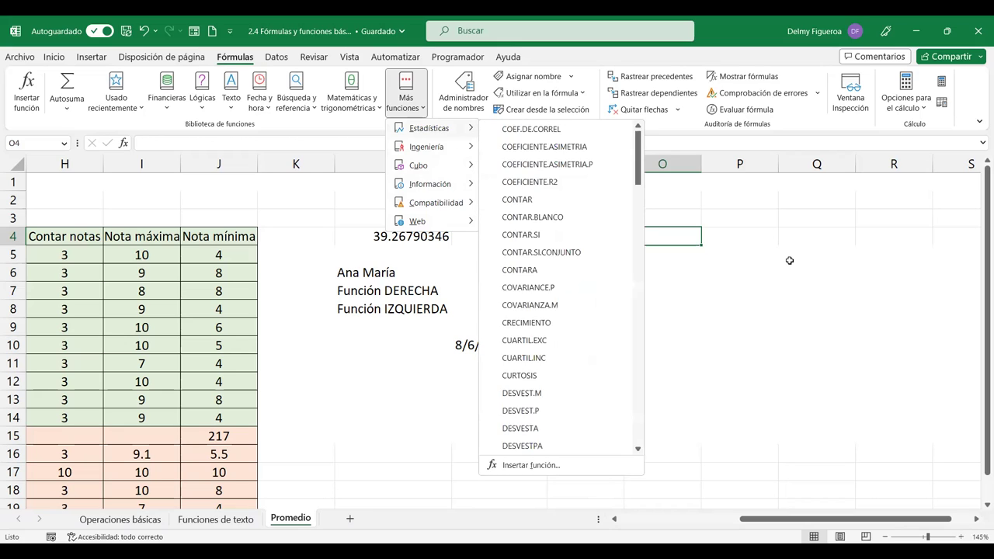
left_click(798, 217)
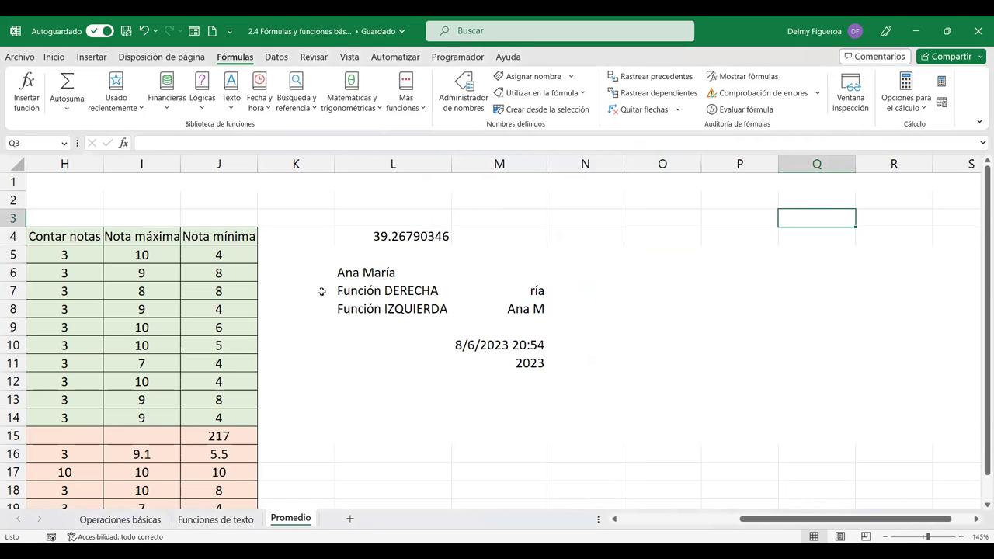
key("ctrl+Home")
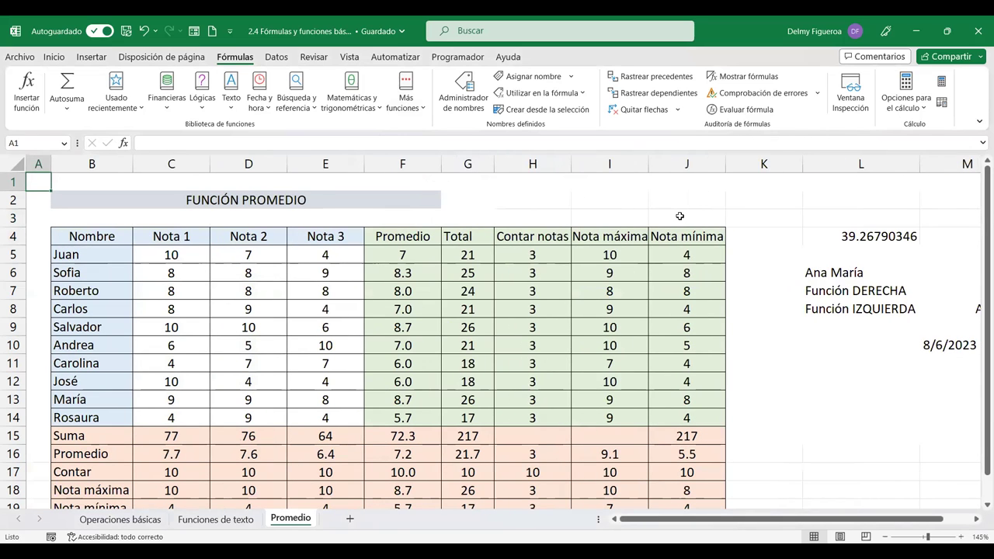